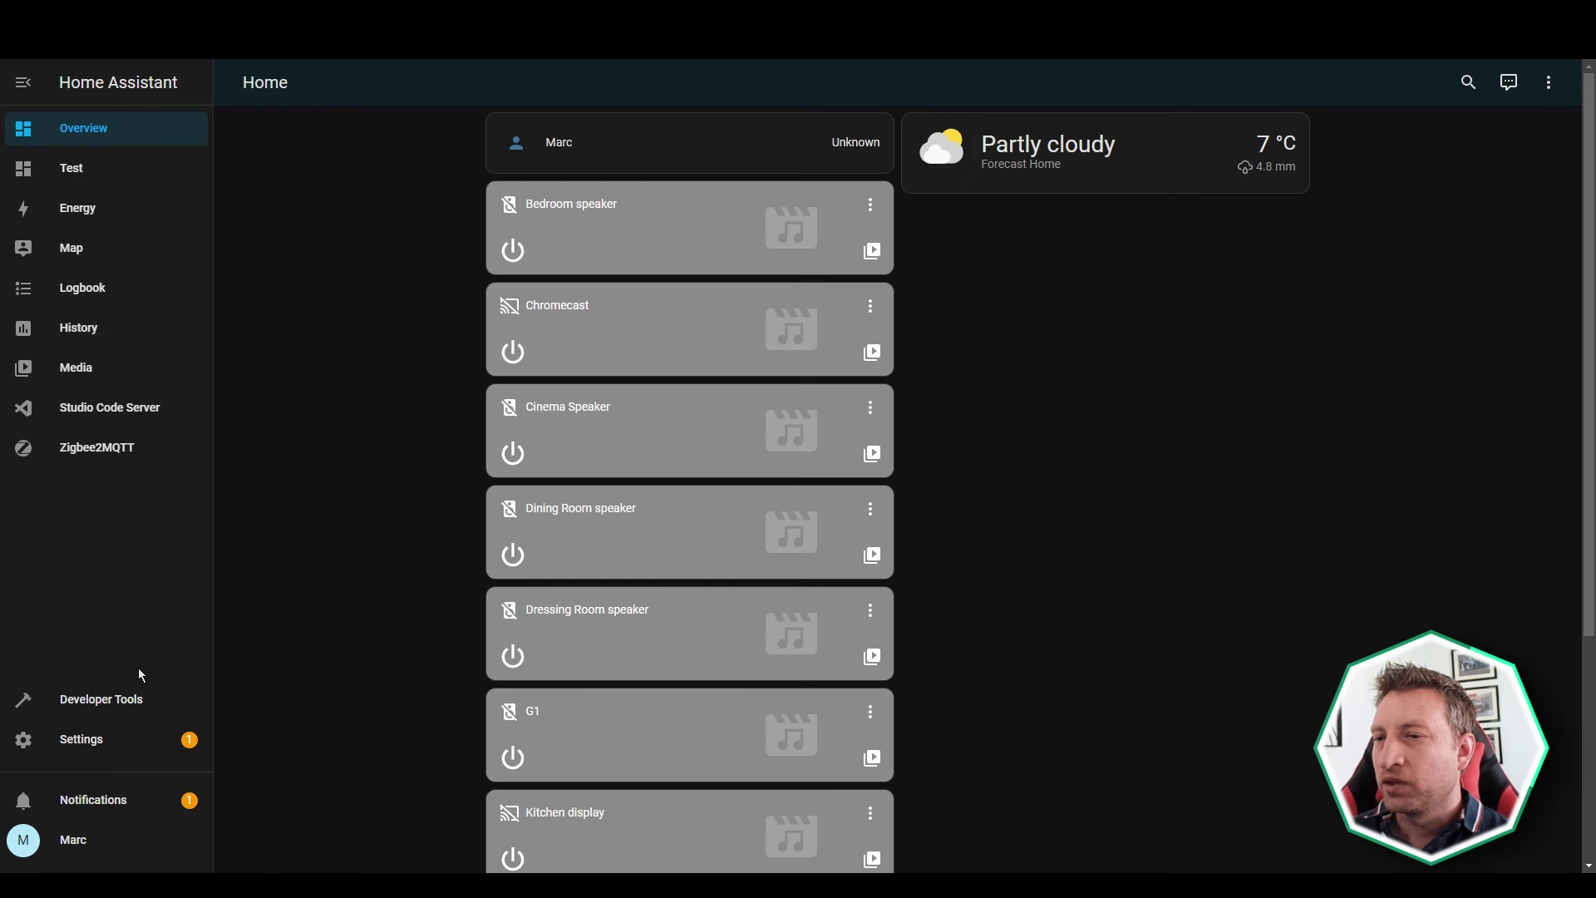
Search the add-on store for "node" and install the Node-RED community add-on.
left_click(98, 755)
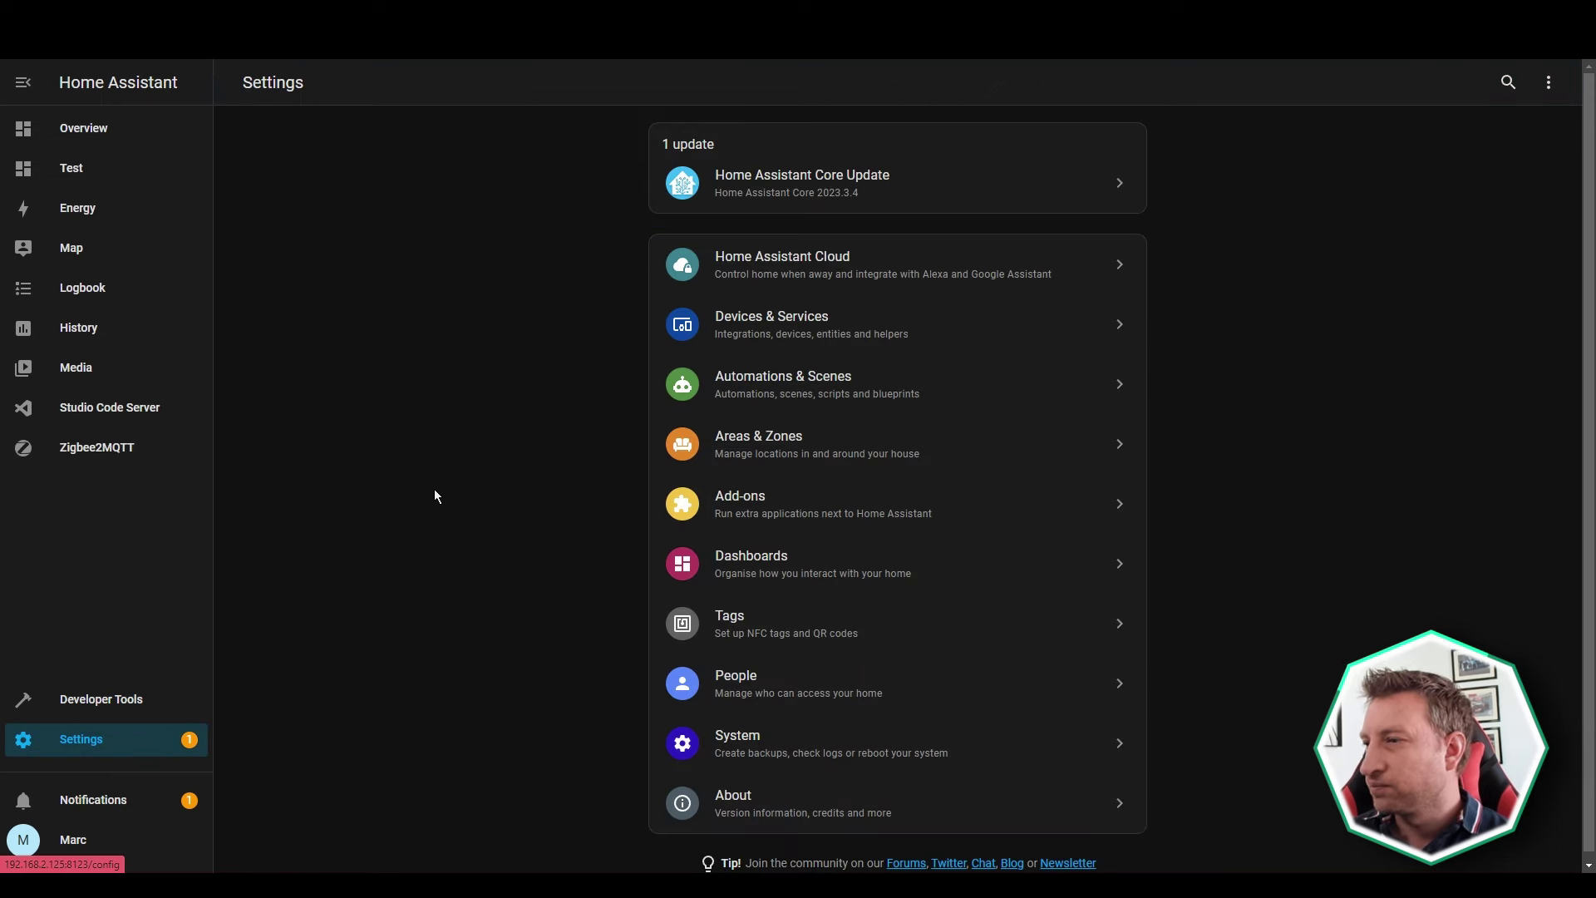
left_click(807, 504)
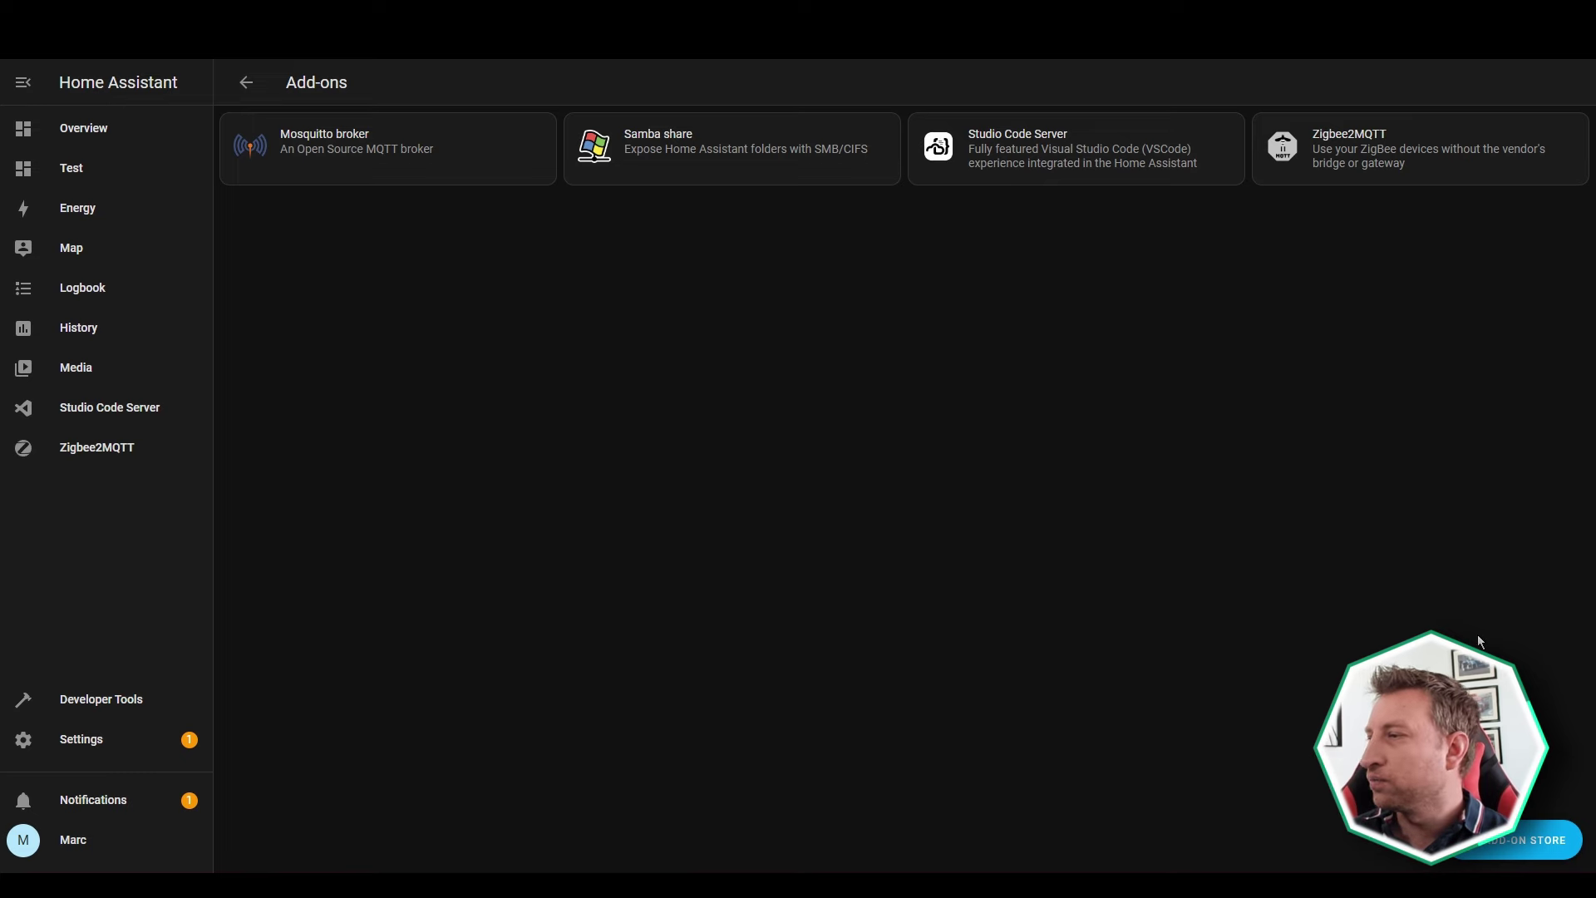
left_click(1523, 842)
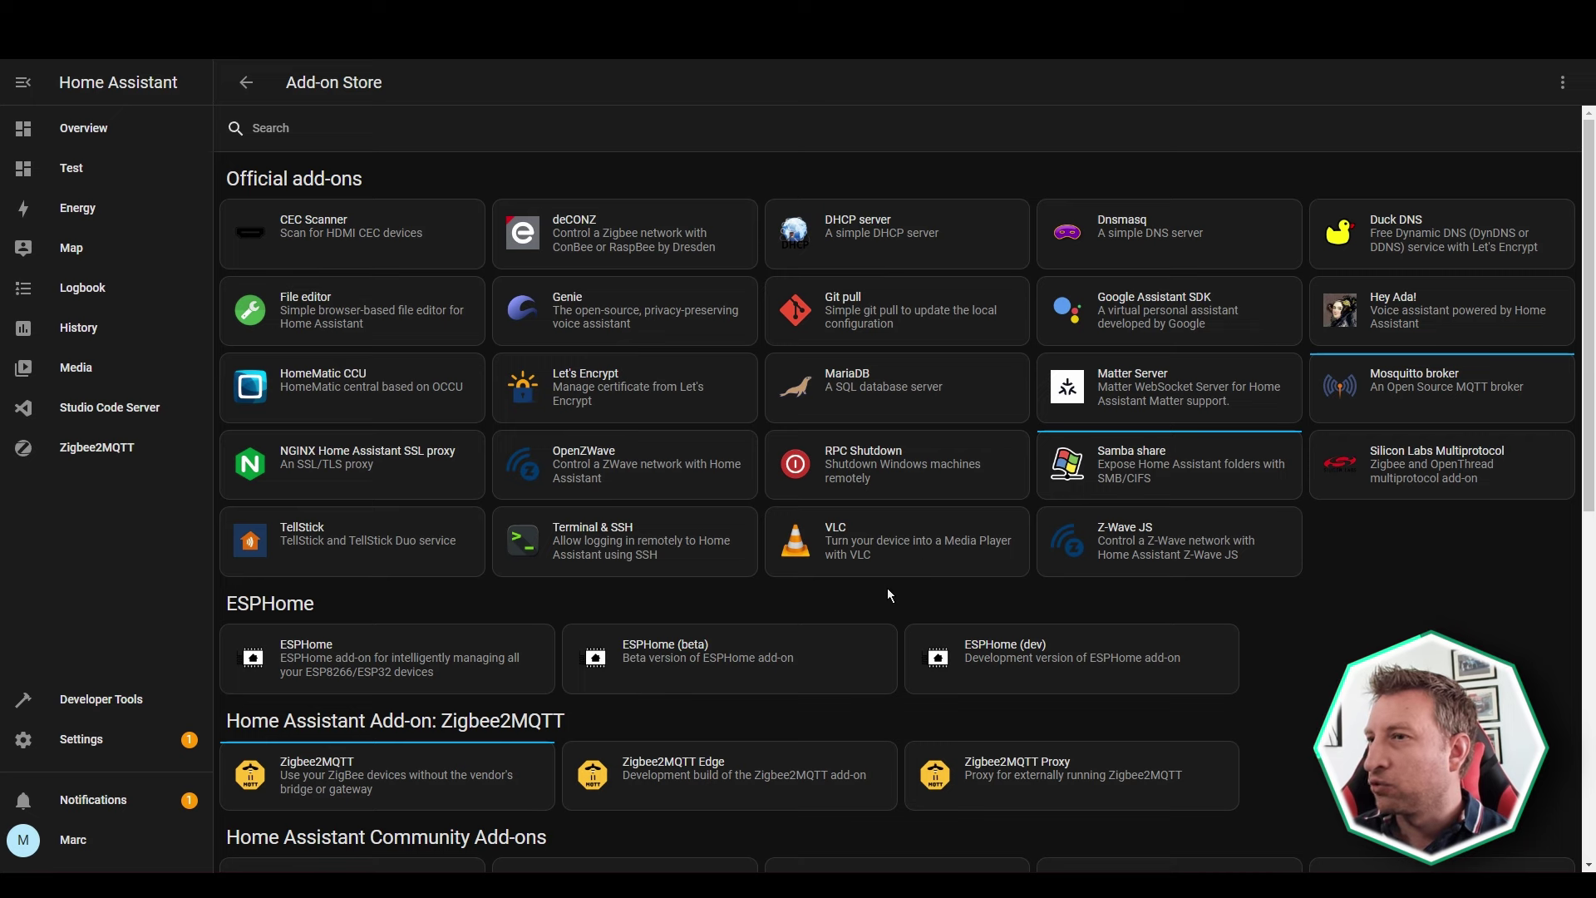
left_click(362, 127)
type("node")
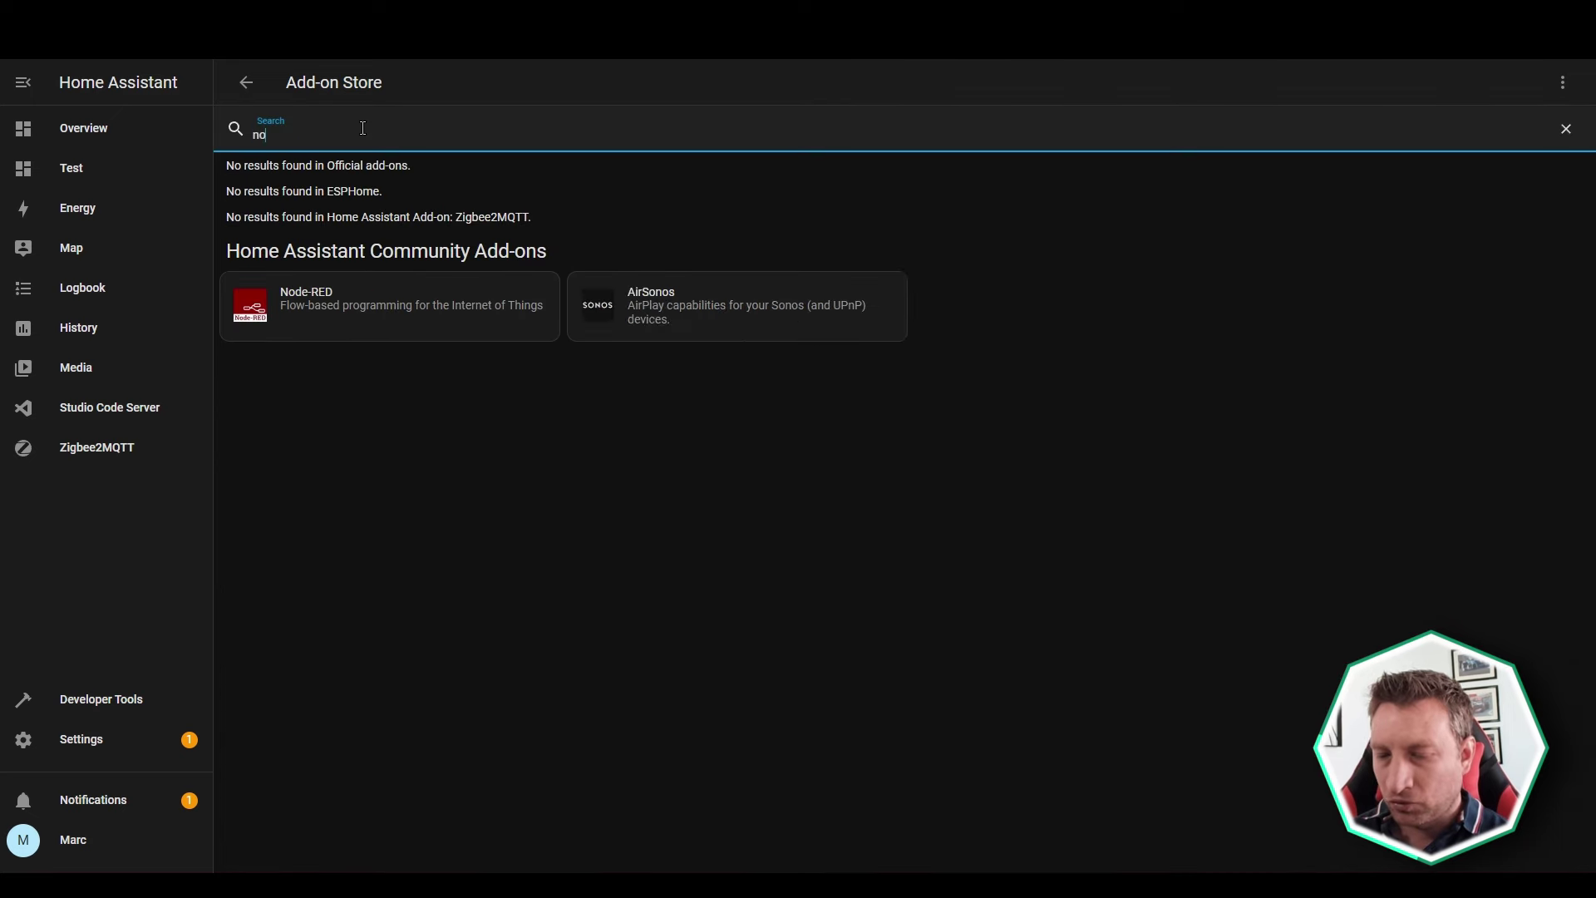
left_click(329, 321)
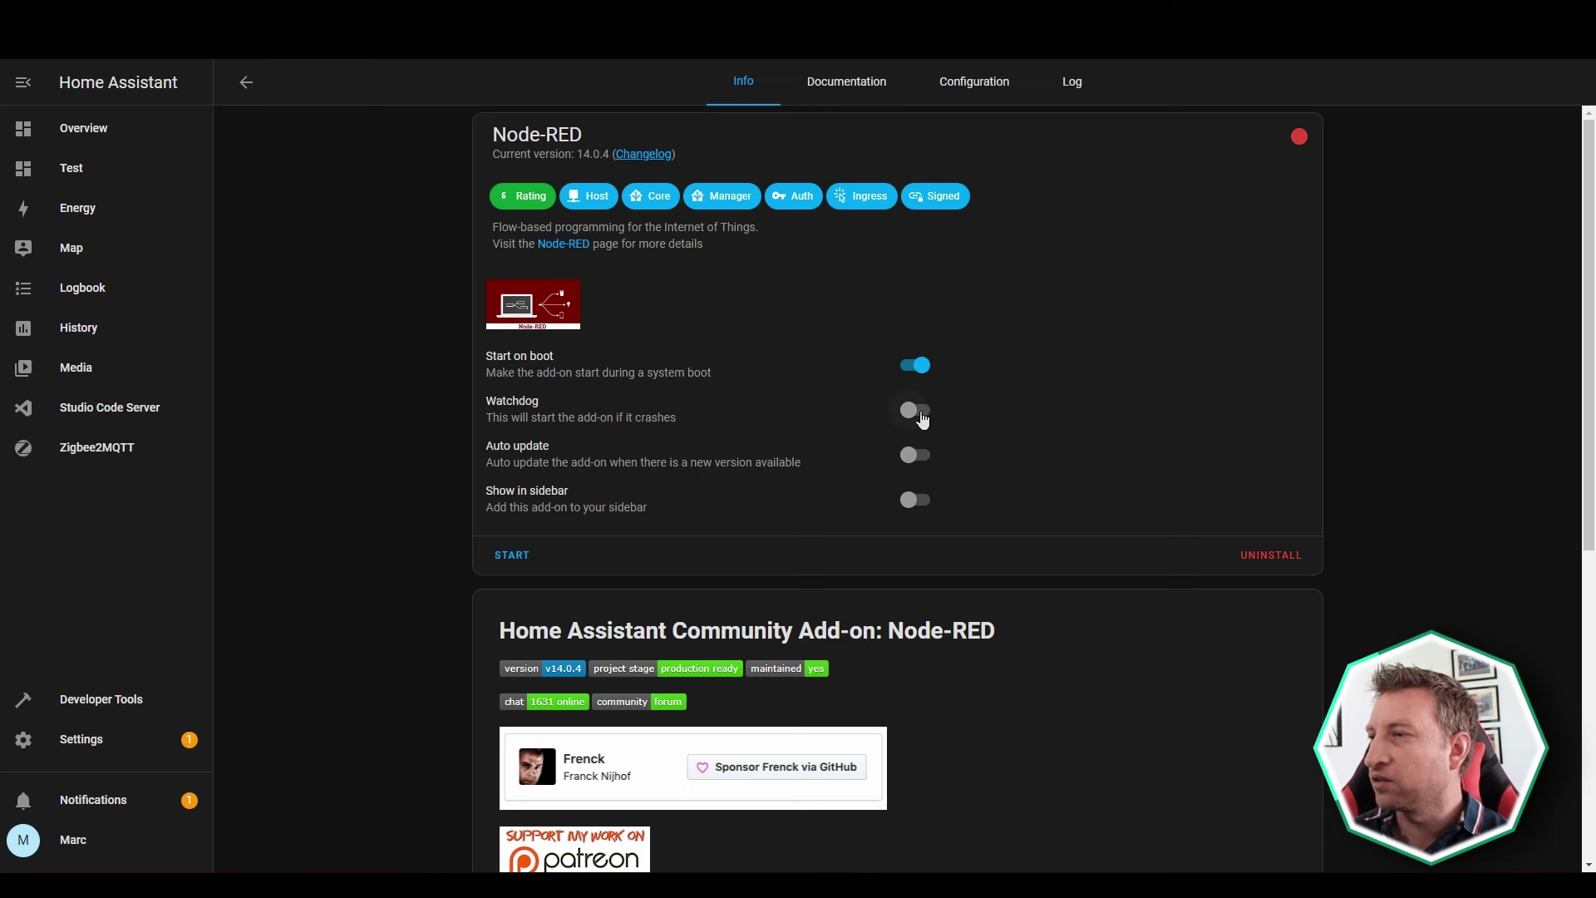
Enable Watchdog and Show in sidebar for the Node-RED add-on.
left_click(917, 411)
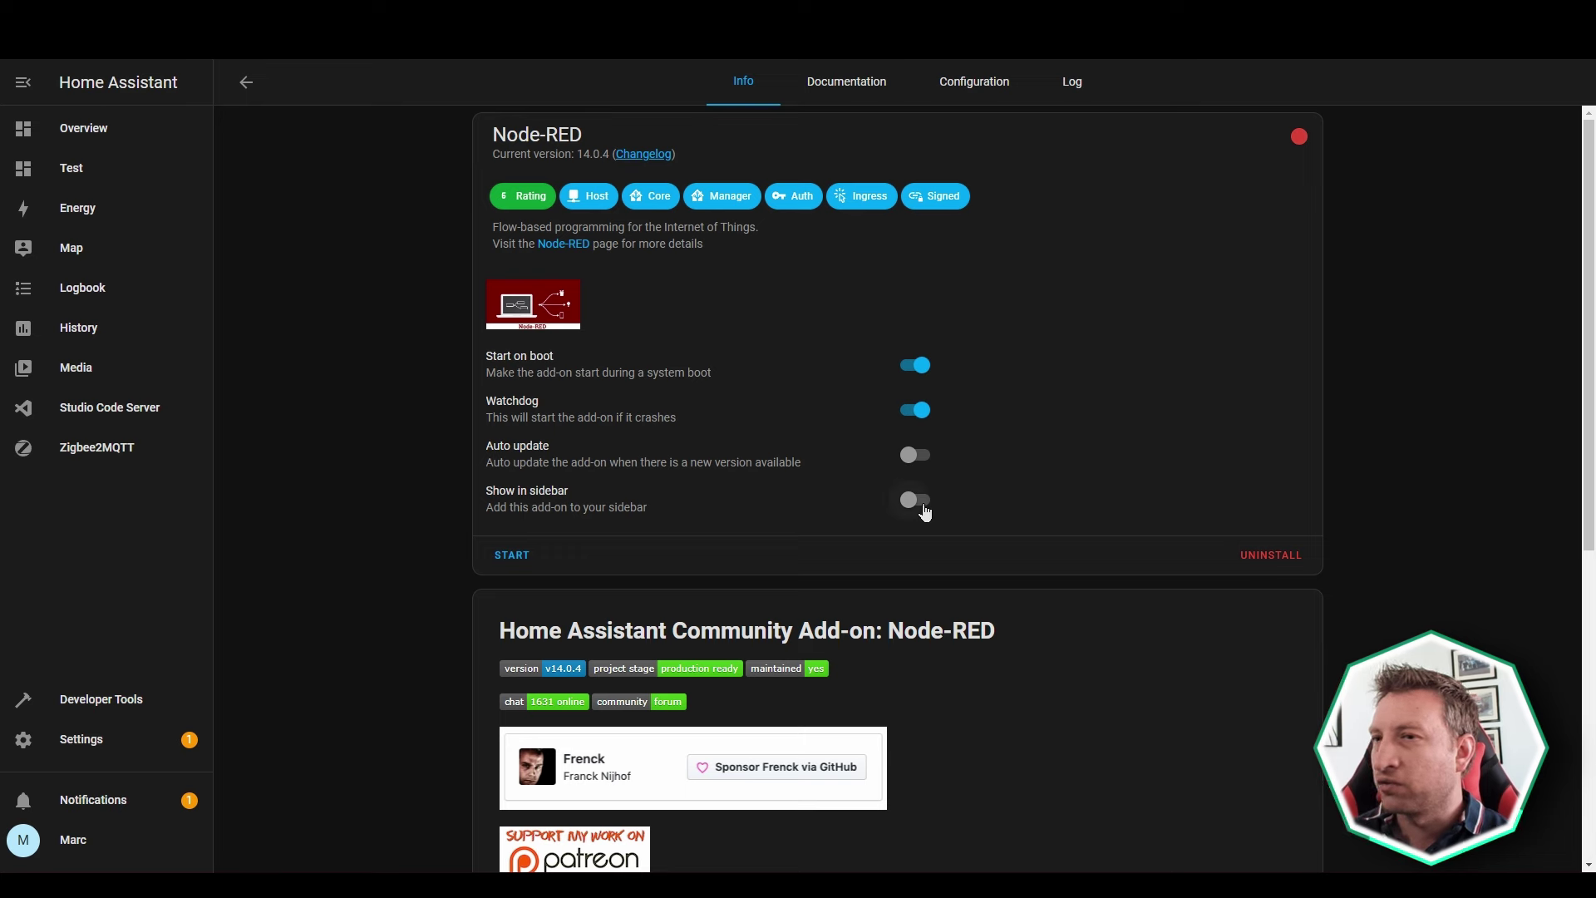
left_click(924, 510)
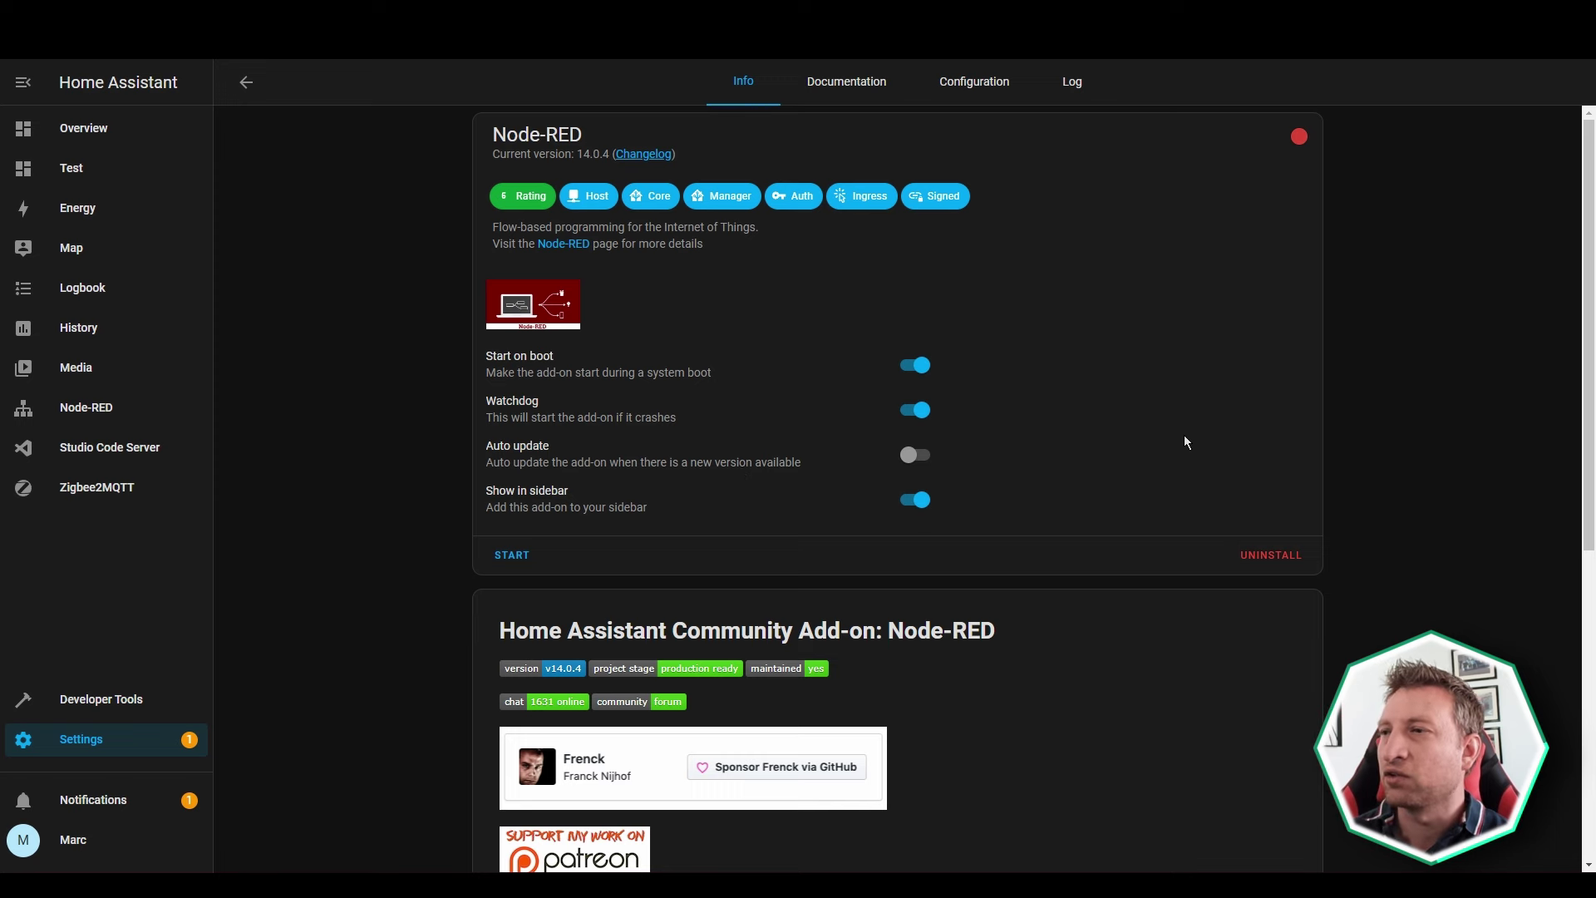
Look over the Node-RED configuration options and start the add-on.
left_click(971, 89)
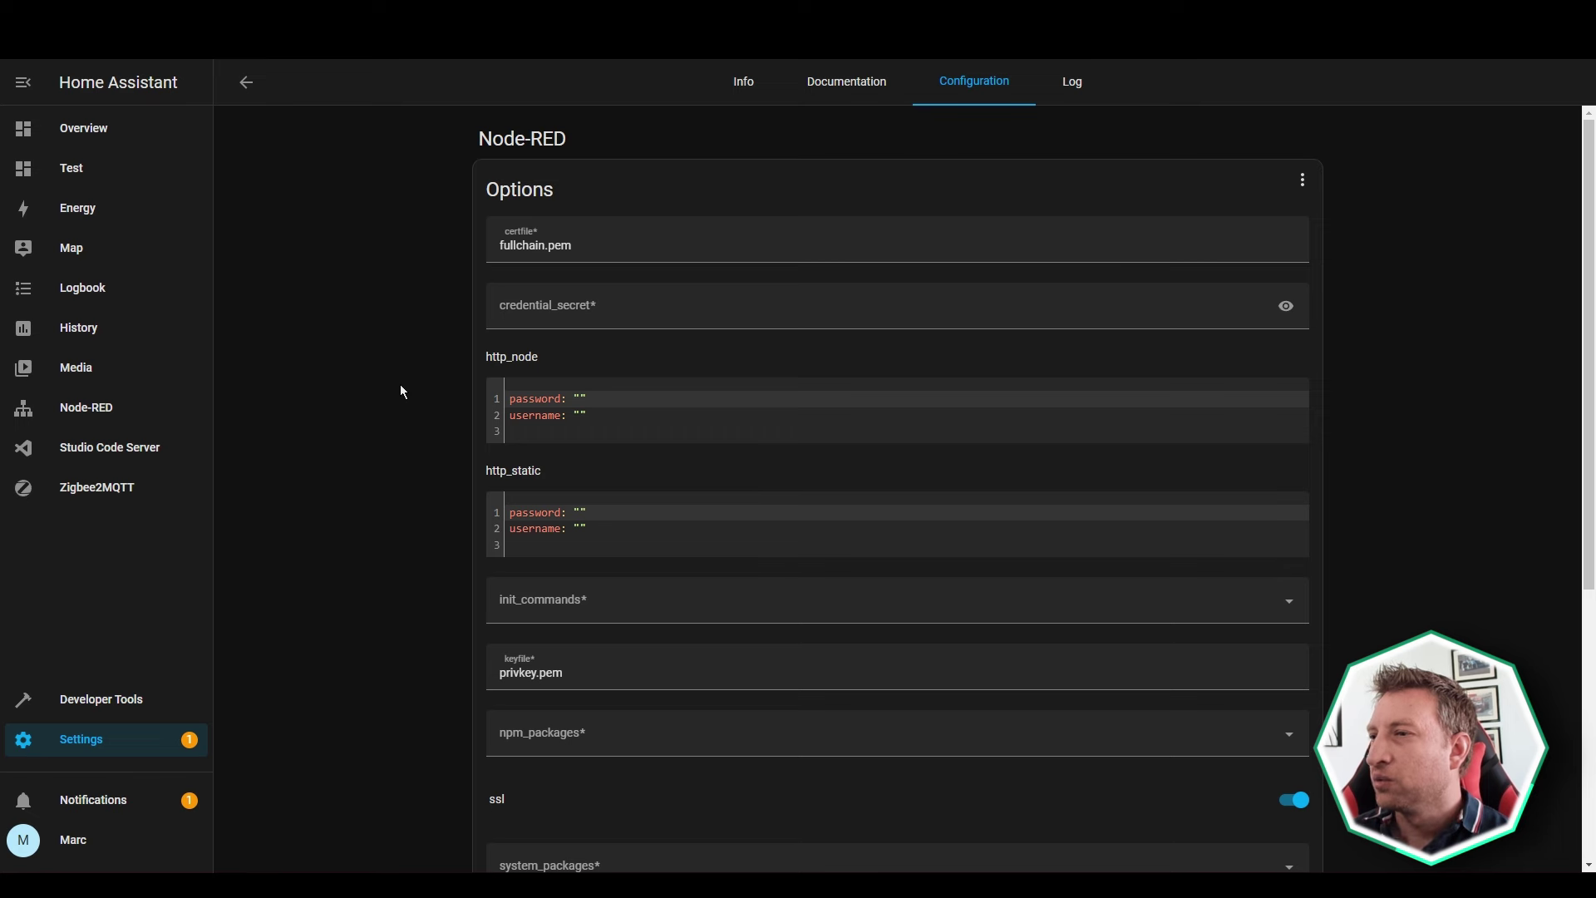
left_click(600, 399)
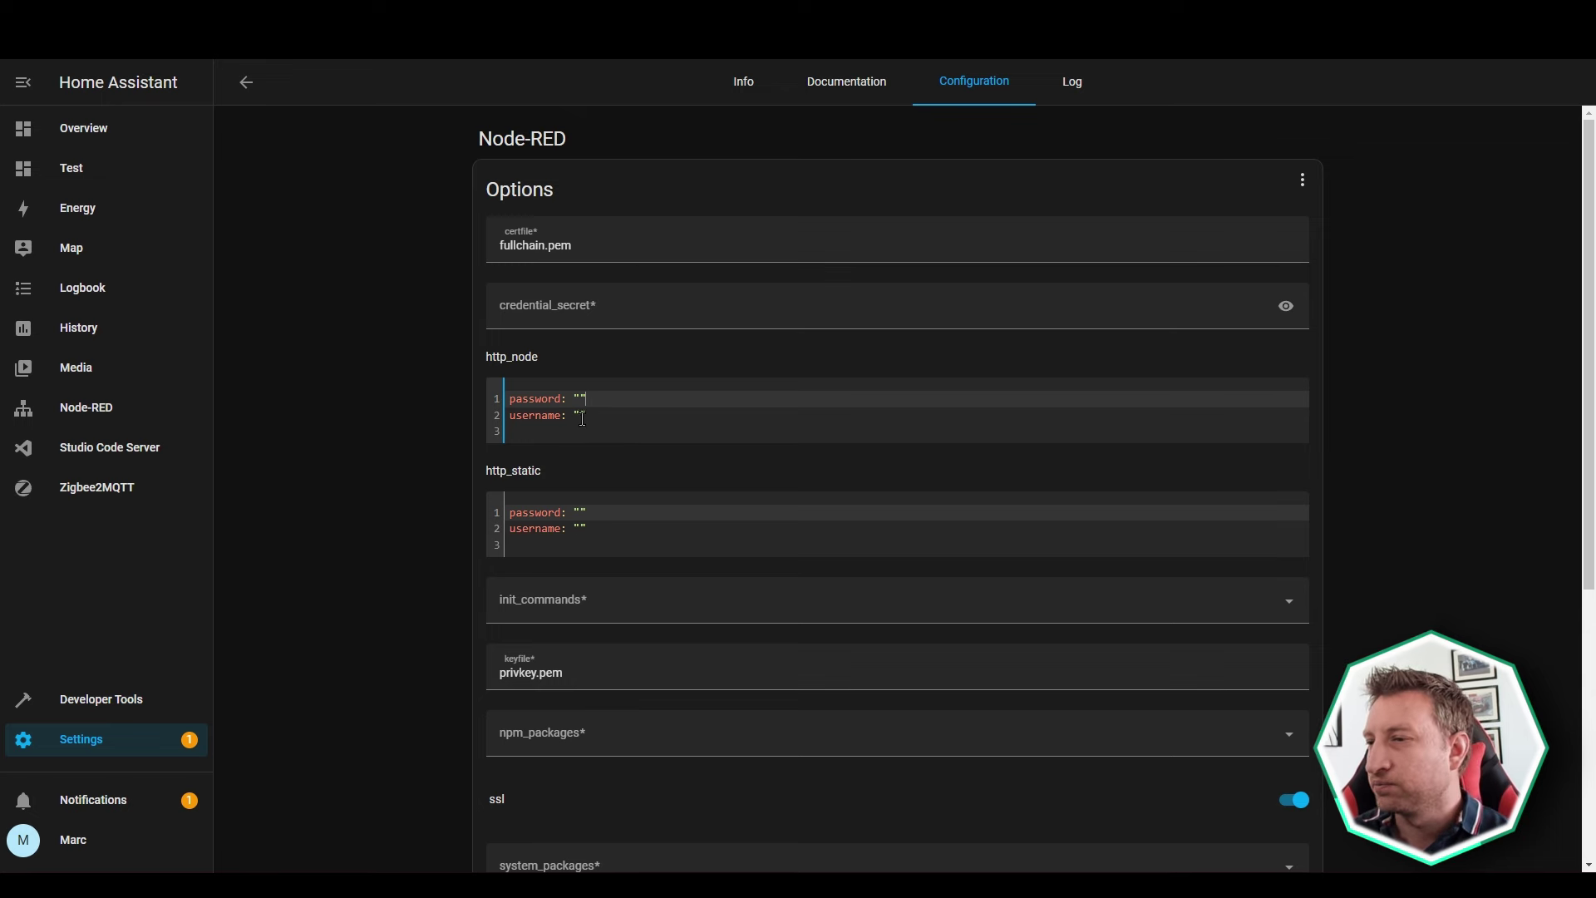
left_click(734, 90)
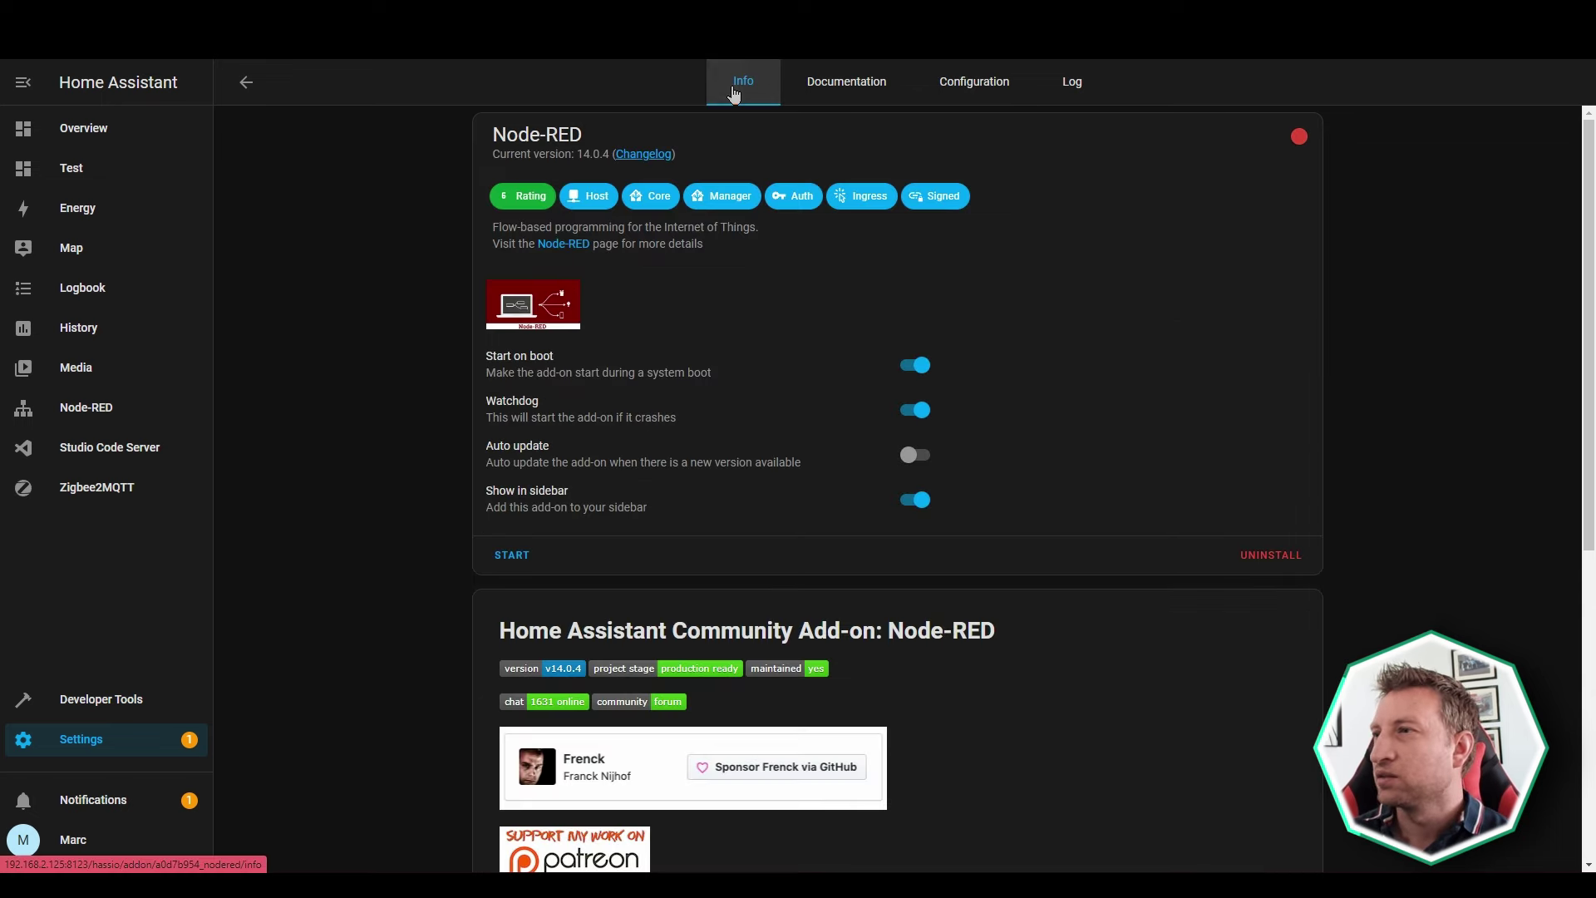
left_click(513, 562)
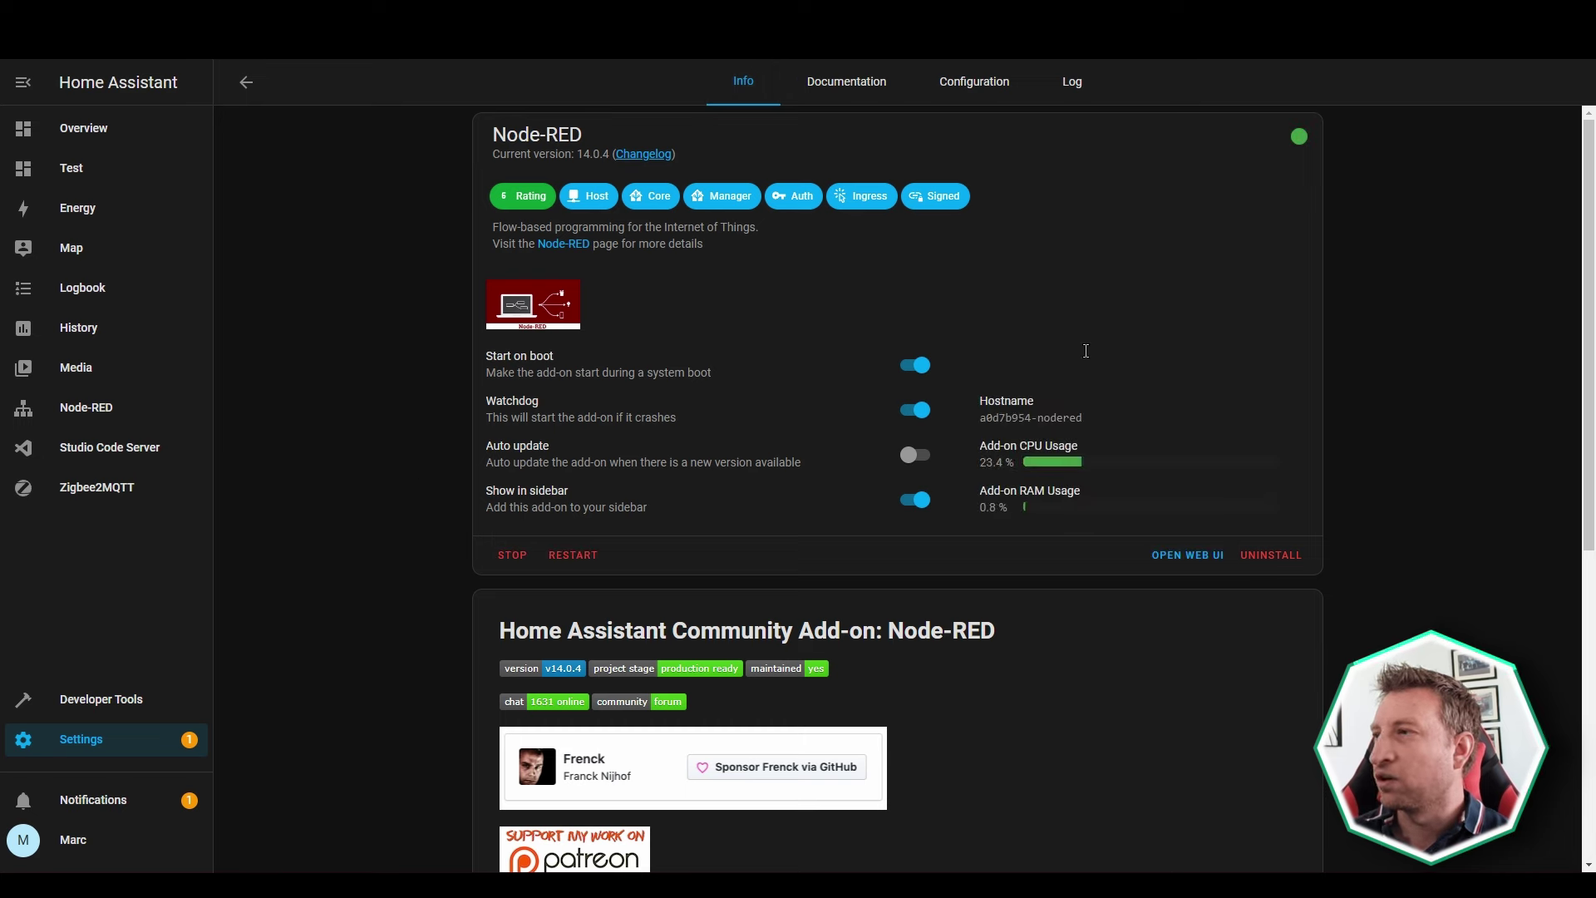
Examine the Node-RED add-on log for startup errors and the configuration options they refer to.
left_click(1074, 86)
scroll(695, 545, "down", 2)
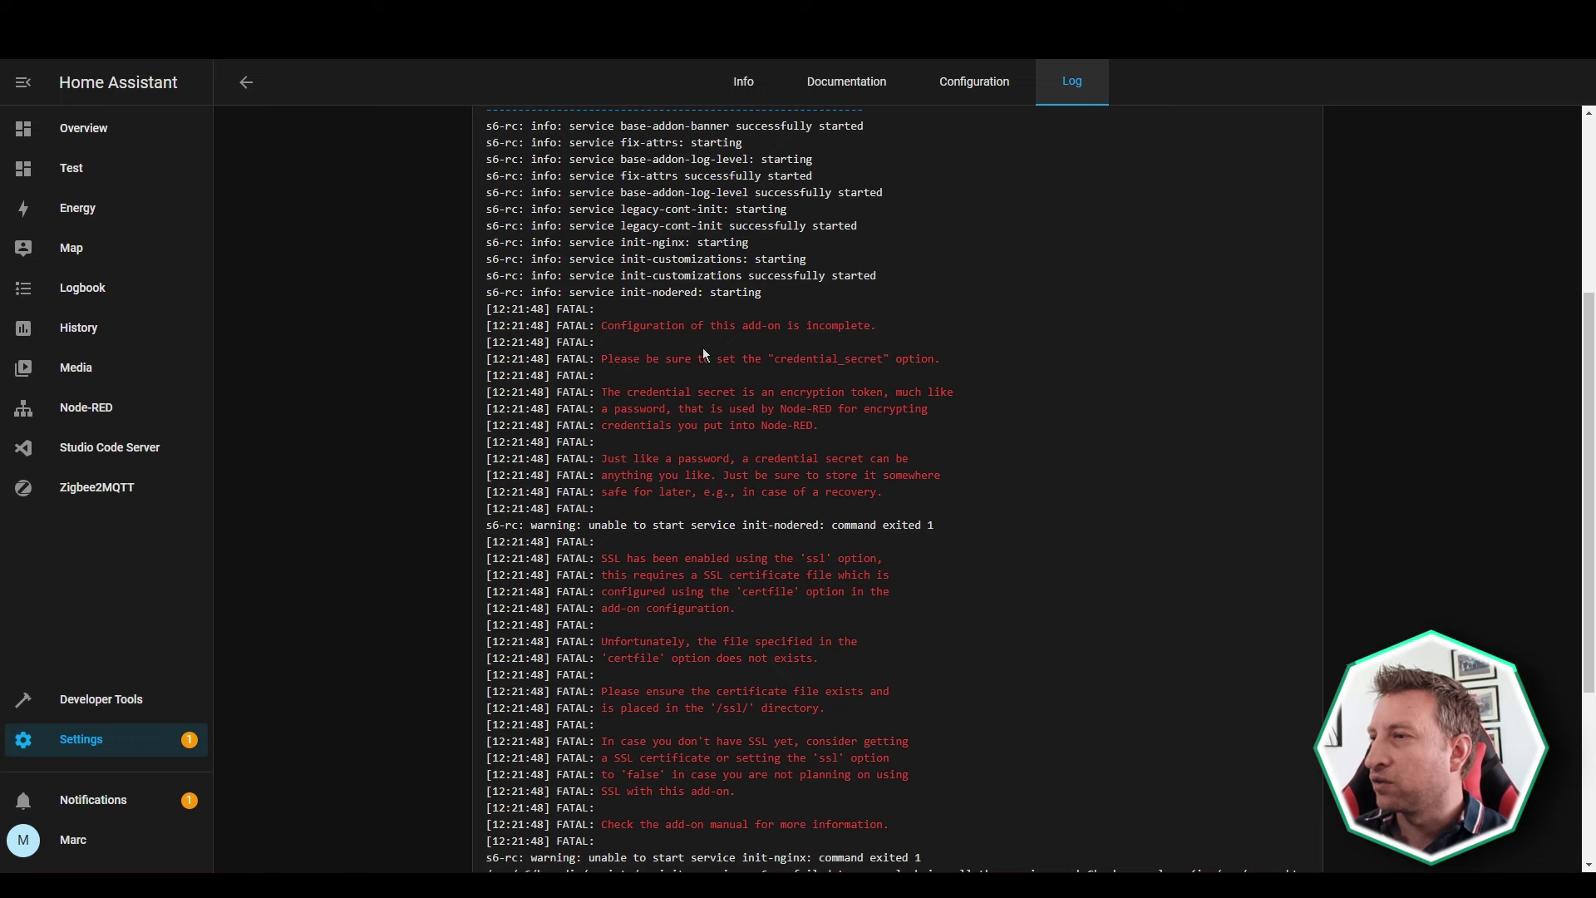
left_click_drag(766, 362, 900, 362)
left_click(901, 362)
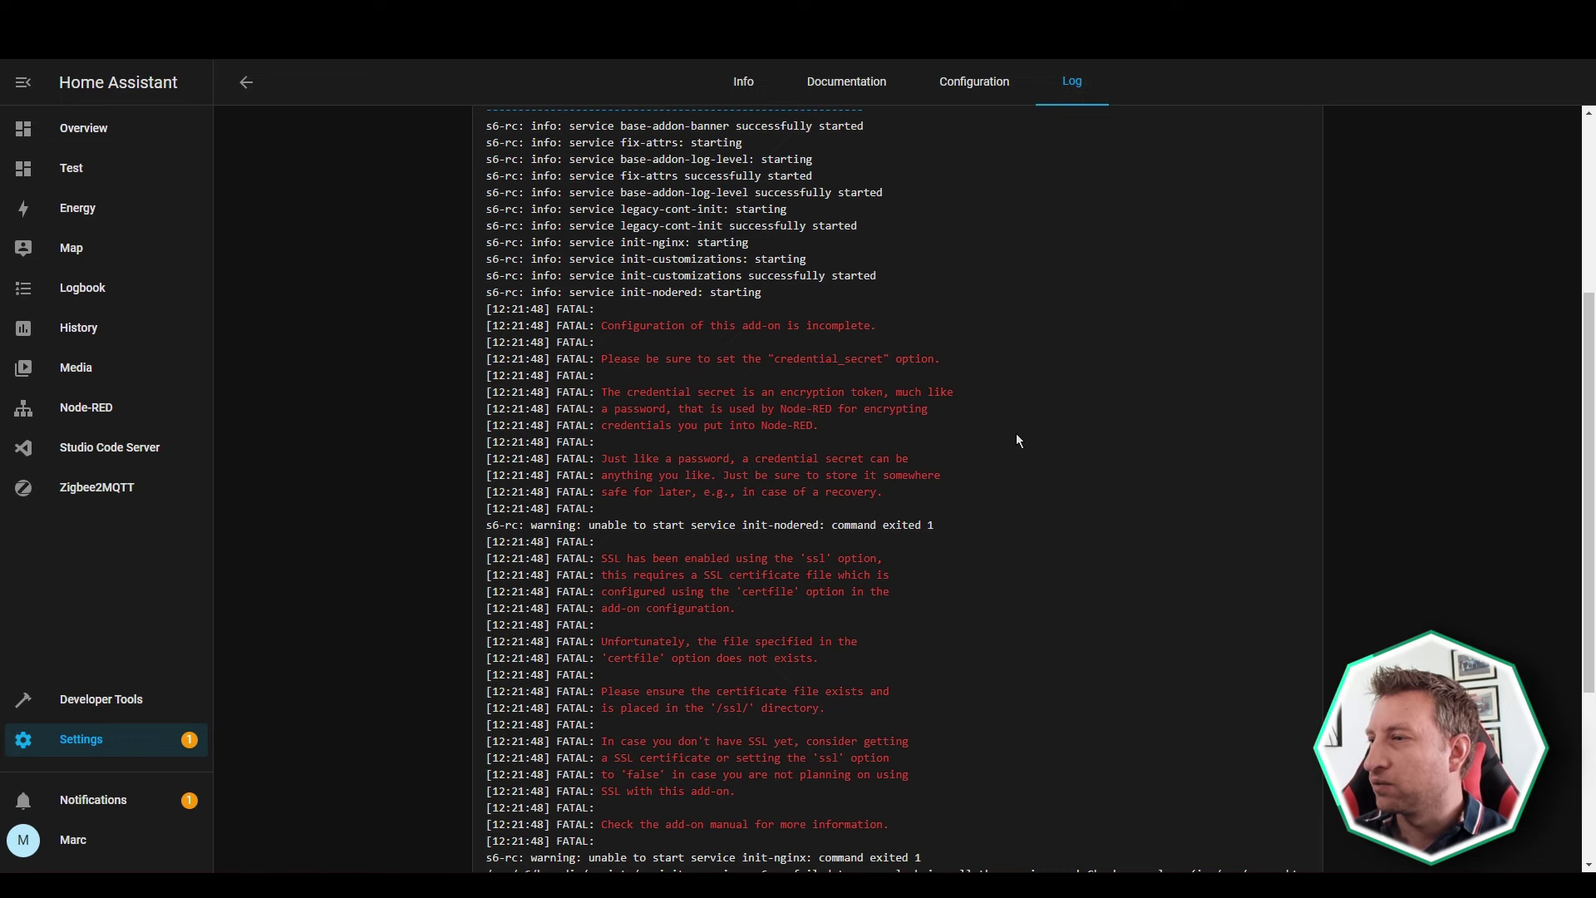
scroll(1016, 437, "down", 4)
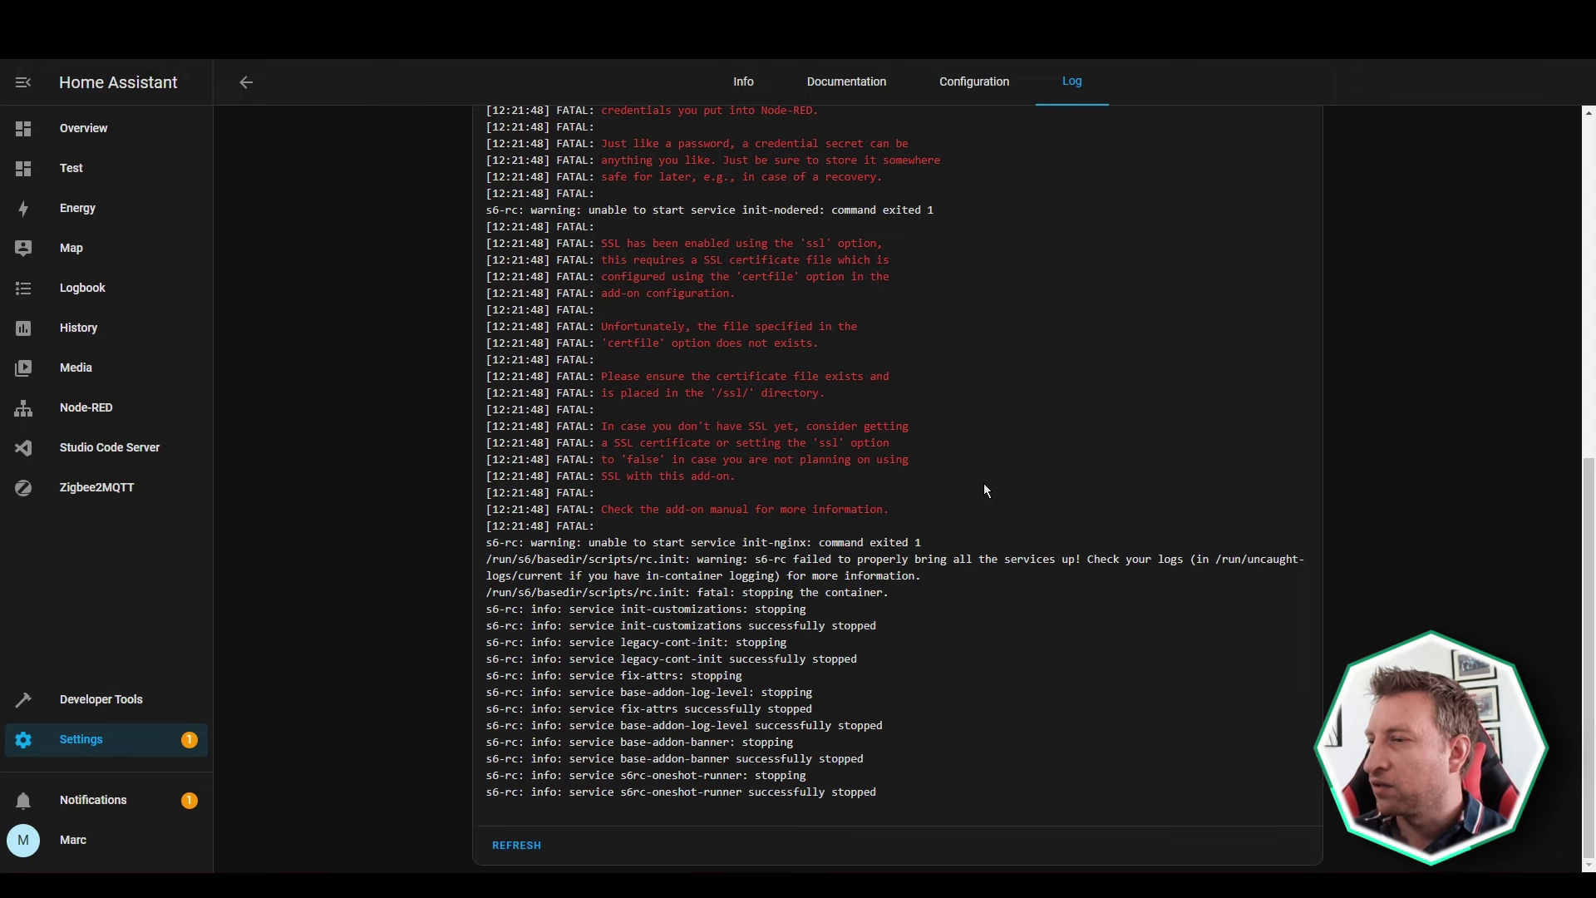
scroll(984, 485, "up", 7)
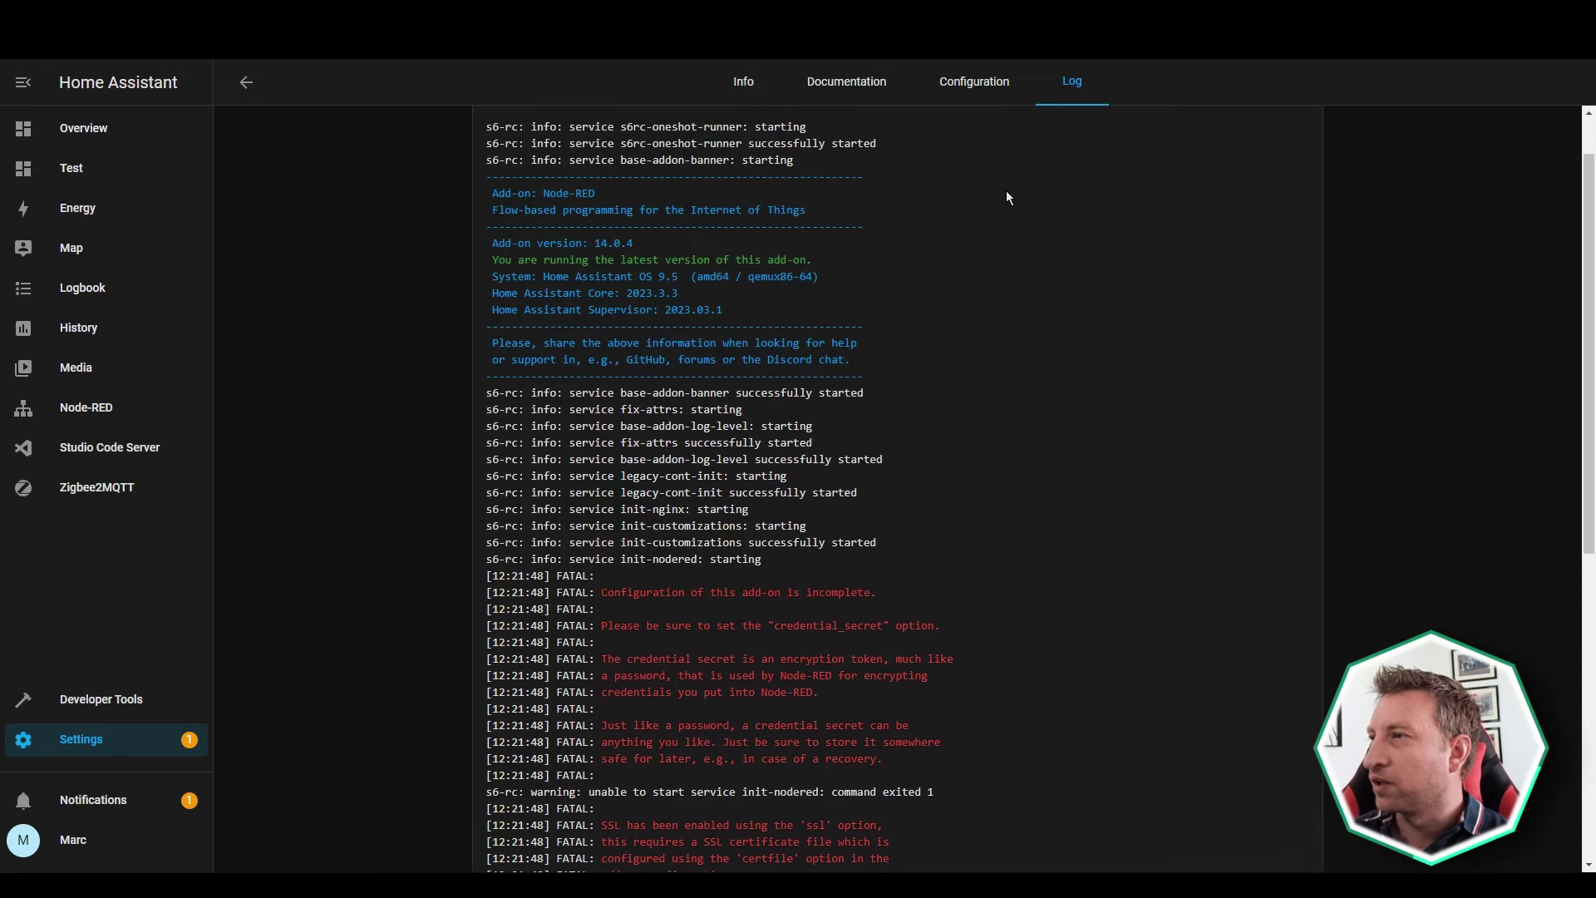
Enter a credential secret in the Node-RED configuration, save the options and restart the add-on.
left_click(973, 83)
left_click(632, 310)
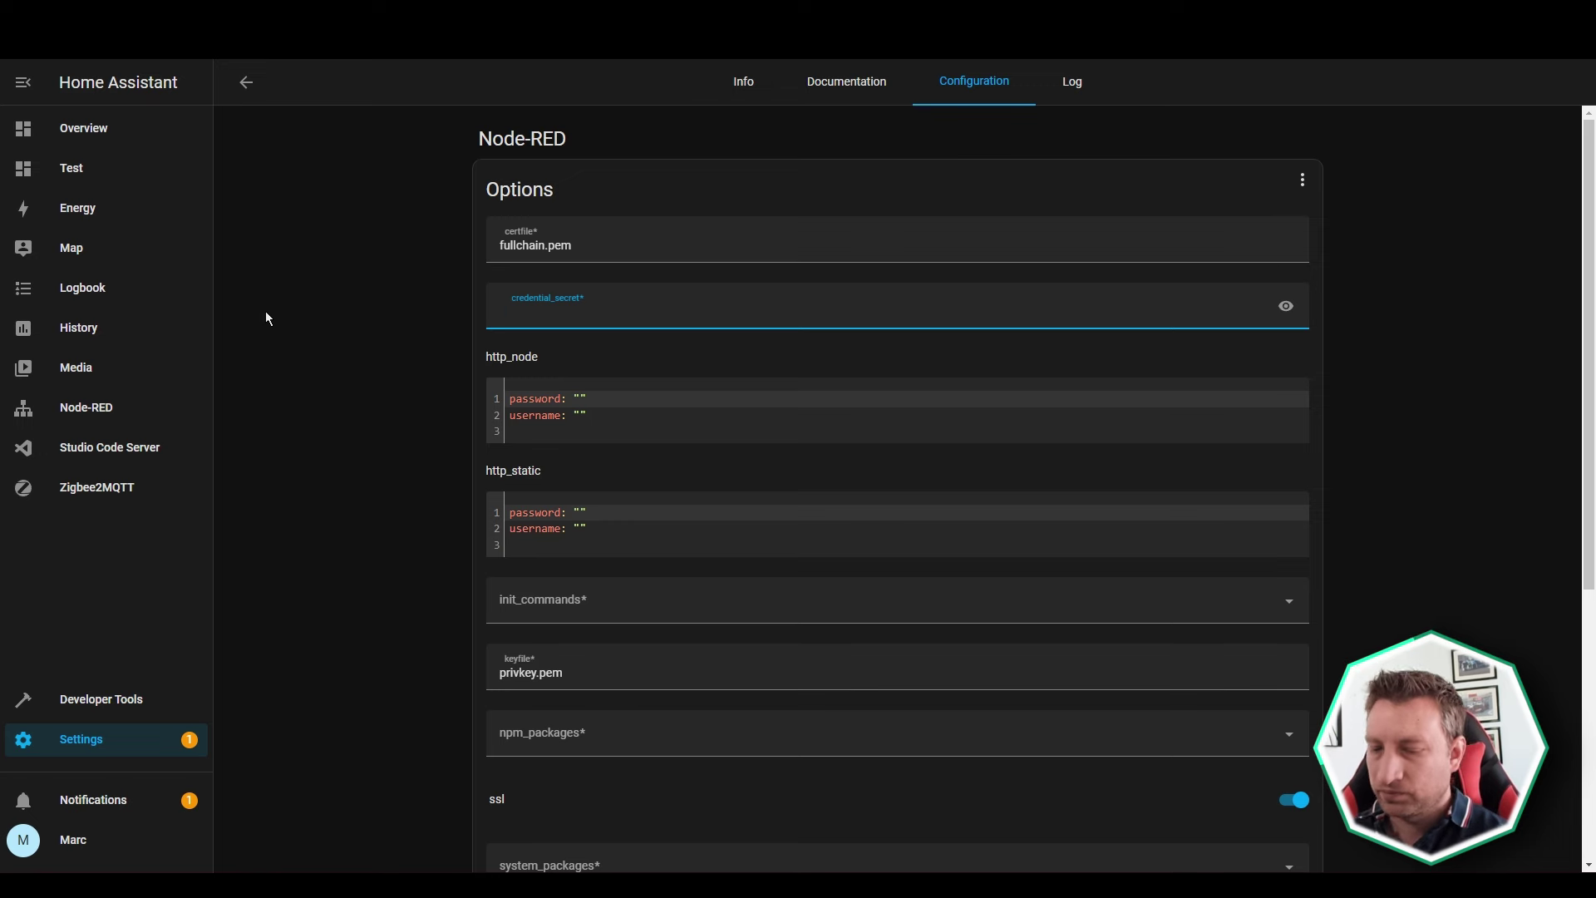
type("••")
key("ctrl+v")
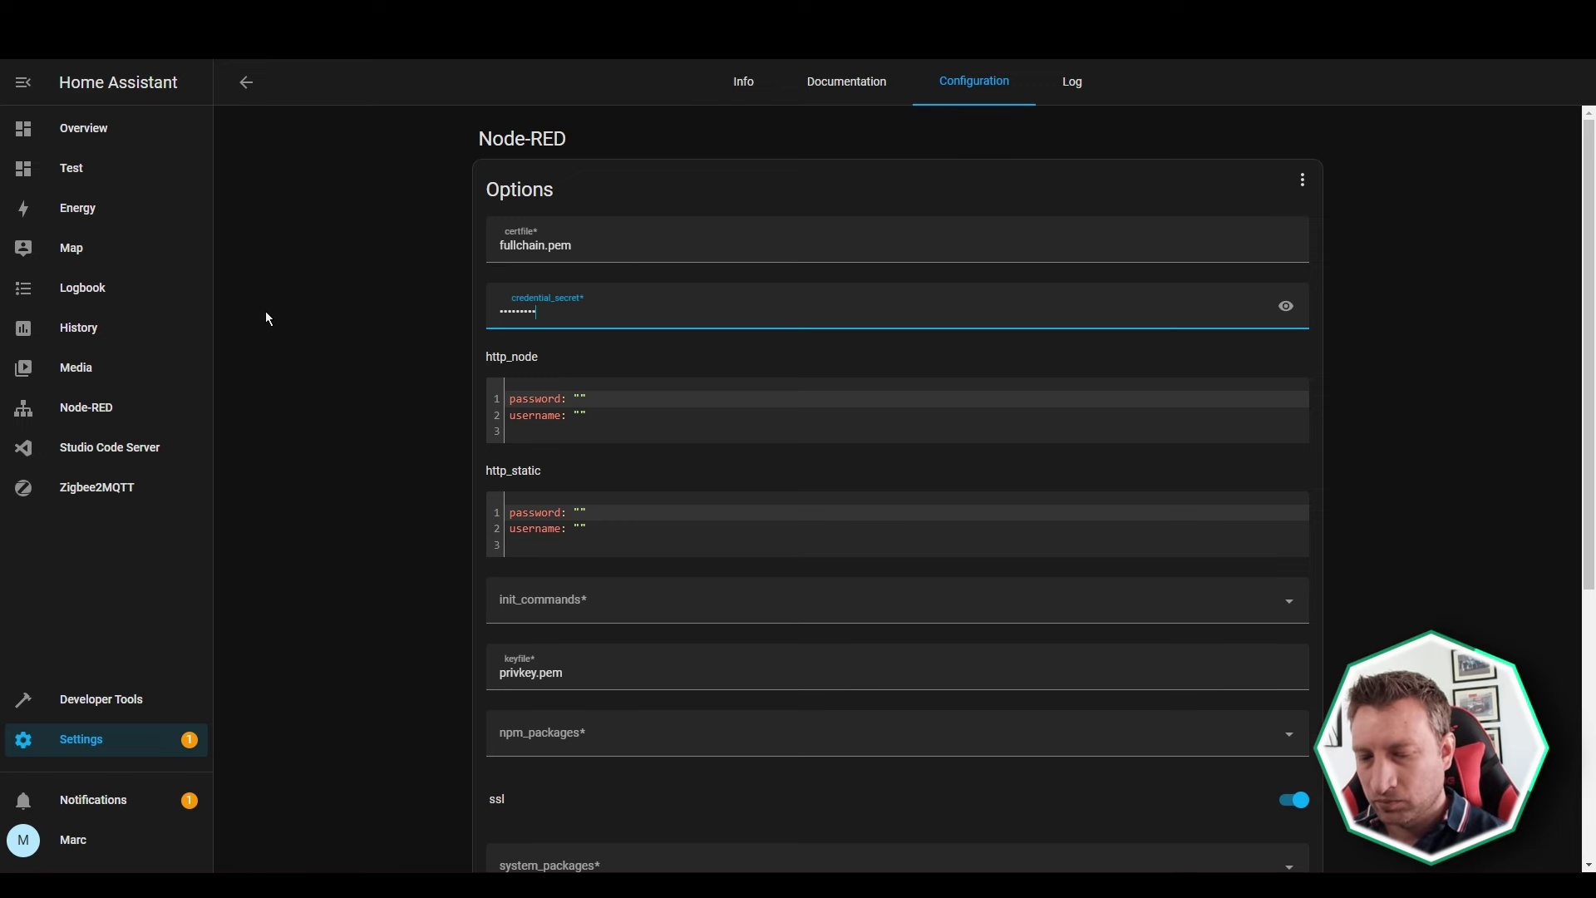
left_click(1286, 306)
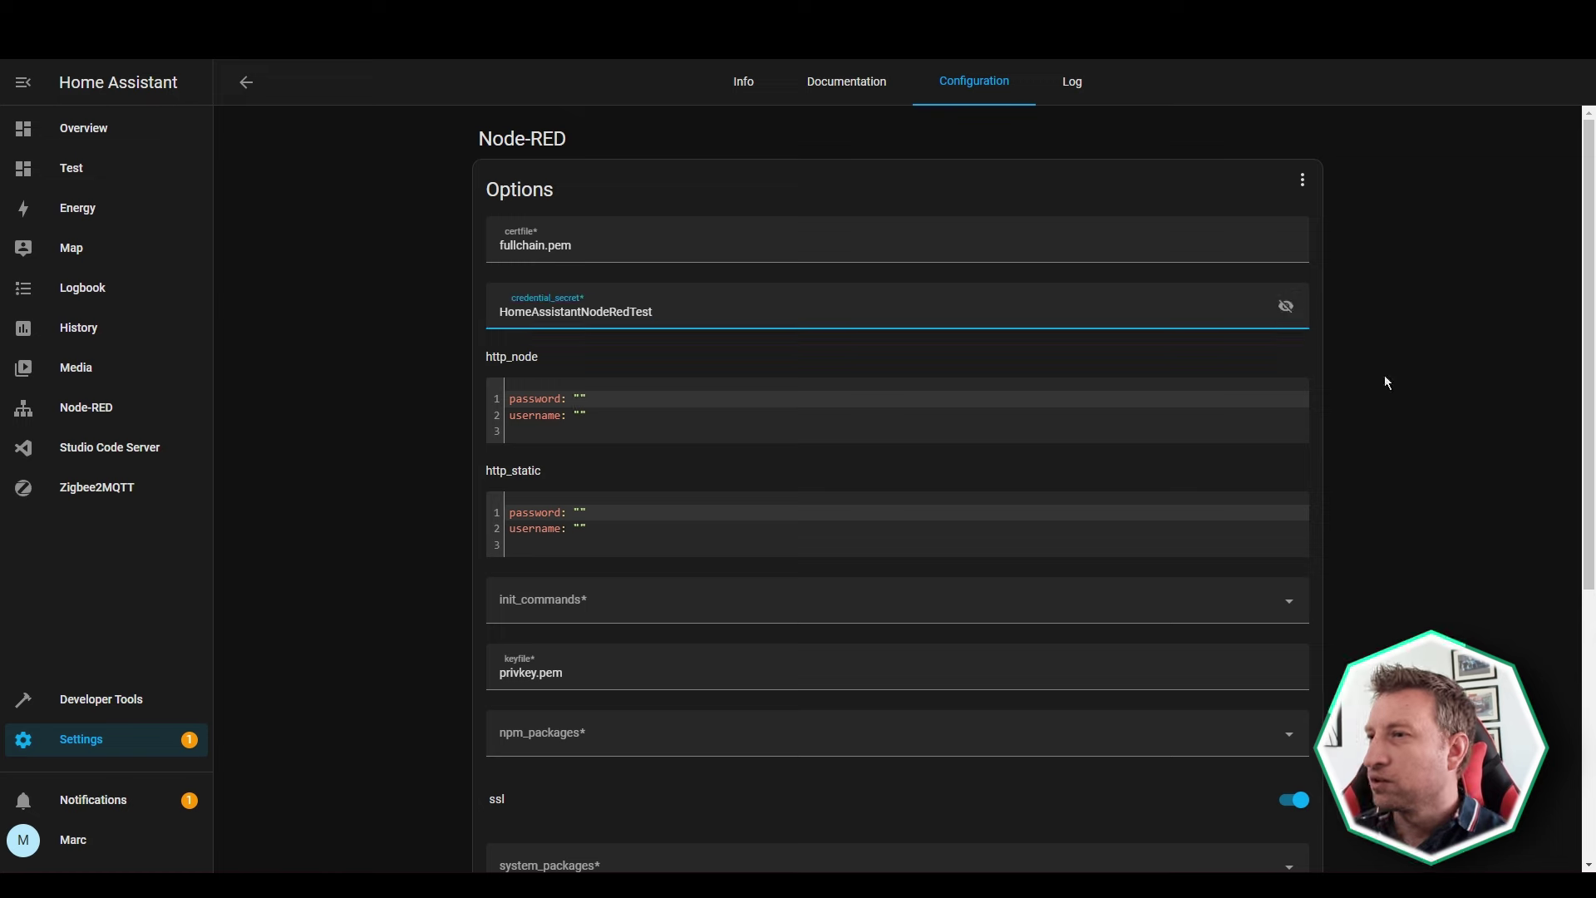
scroll(1355, 403, "down", 1)
scroll(1354, 399, "down", 5)
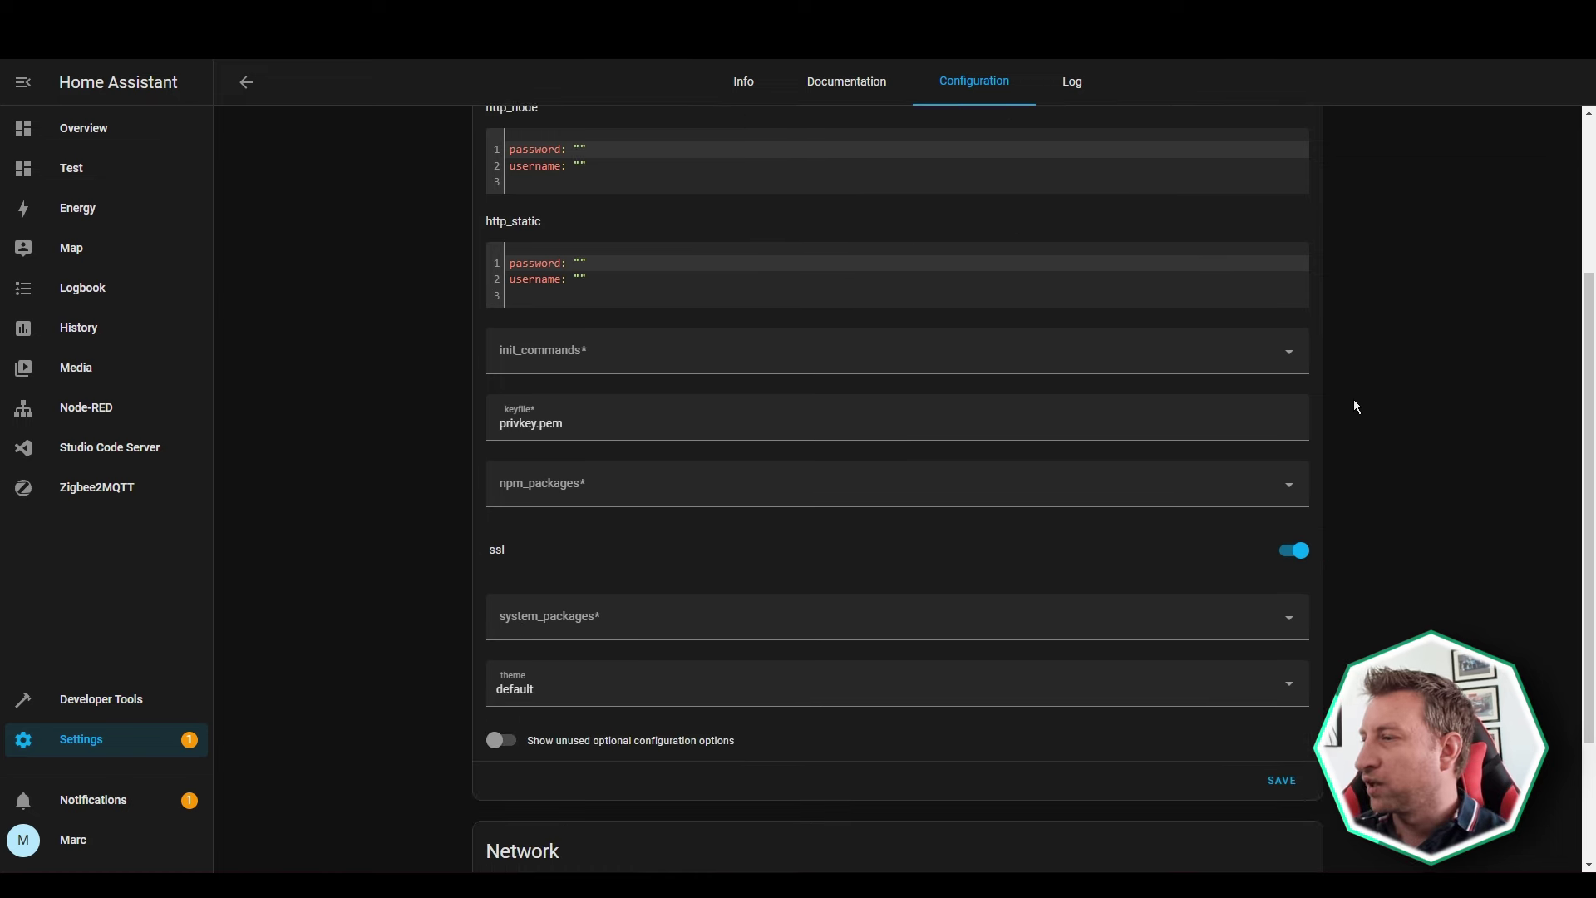
left_click(1285, 615)
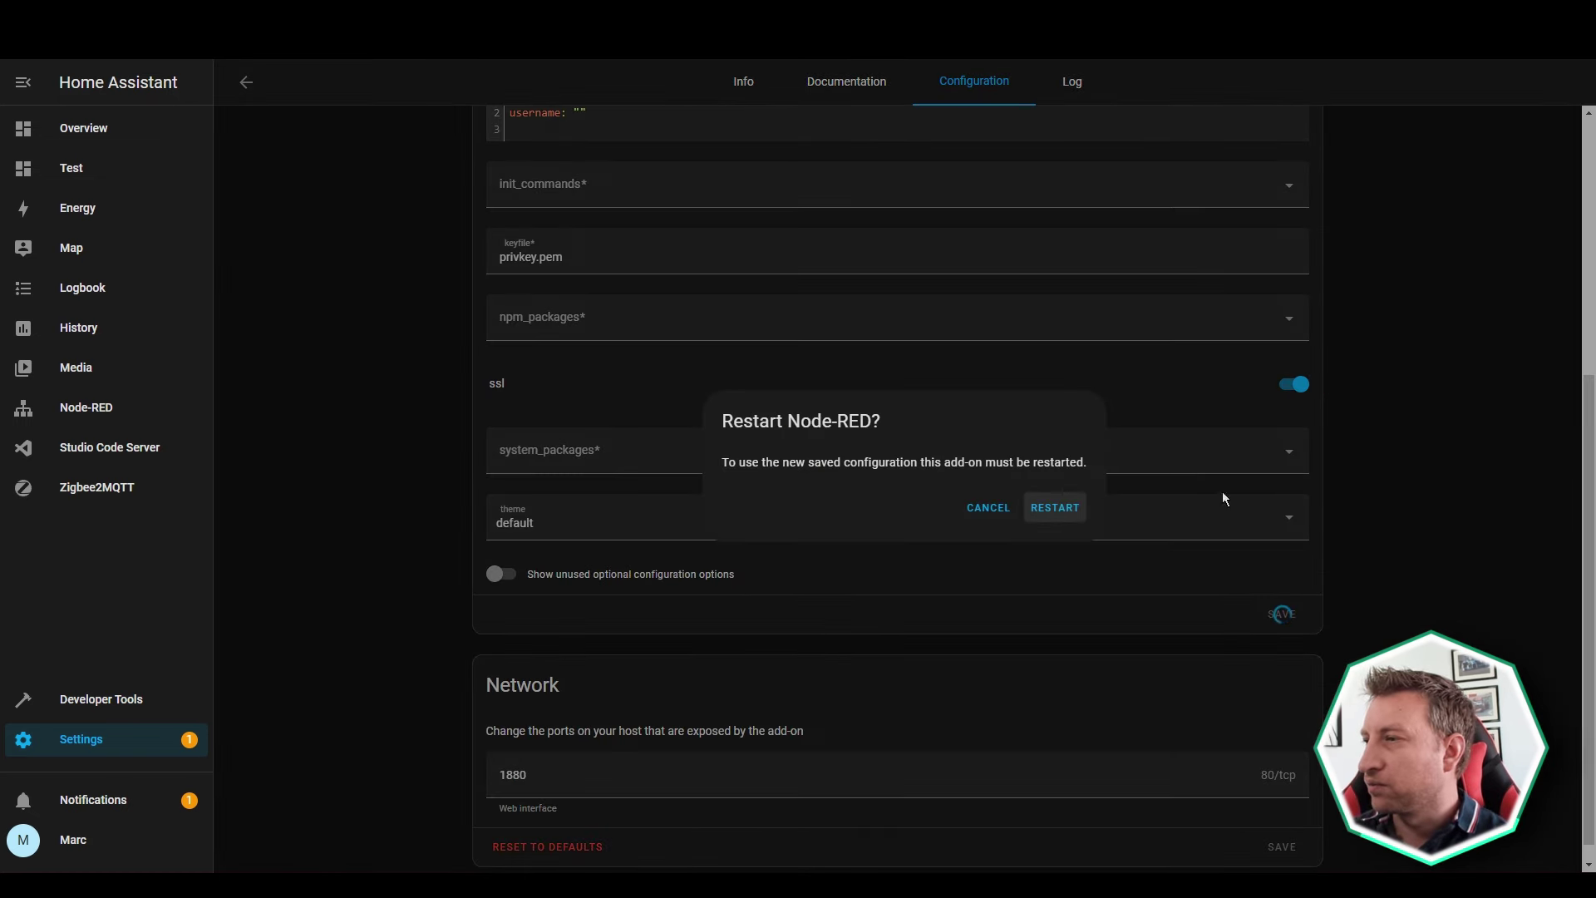
left_click(1053, 519)
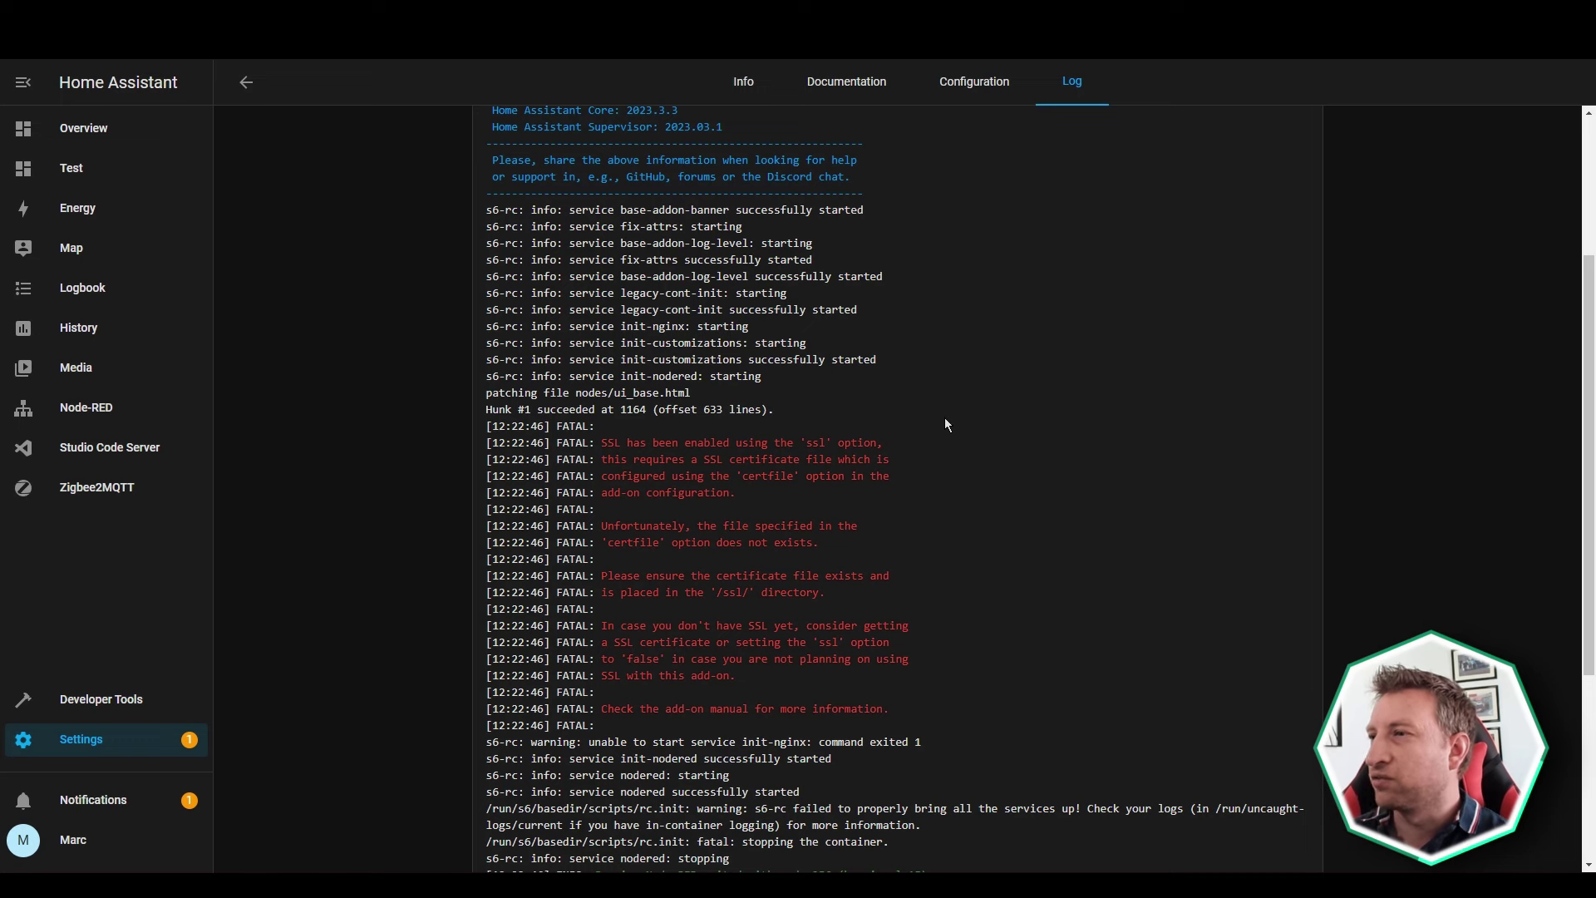
Turn off the ssl option in the Node-RED configuration, save it and restart the add-on.
left_click(995, 84)
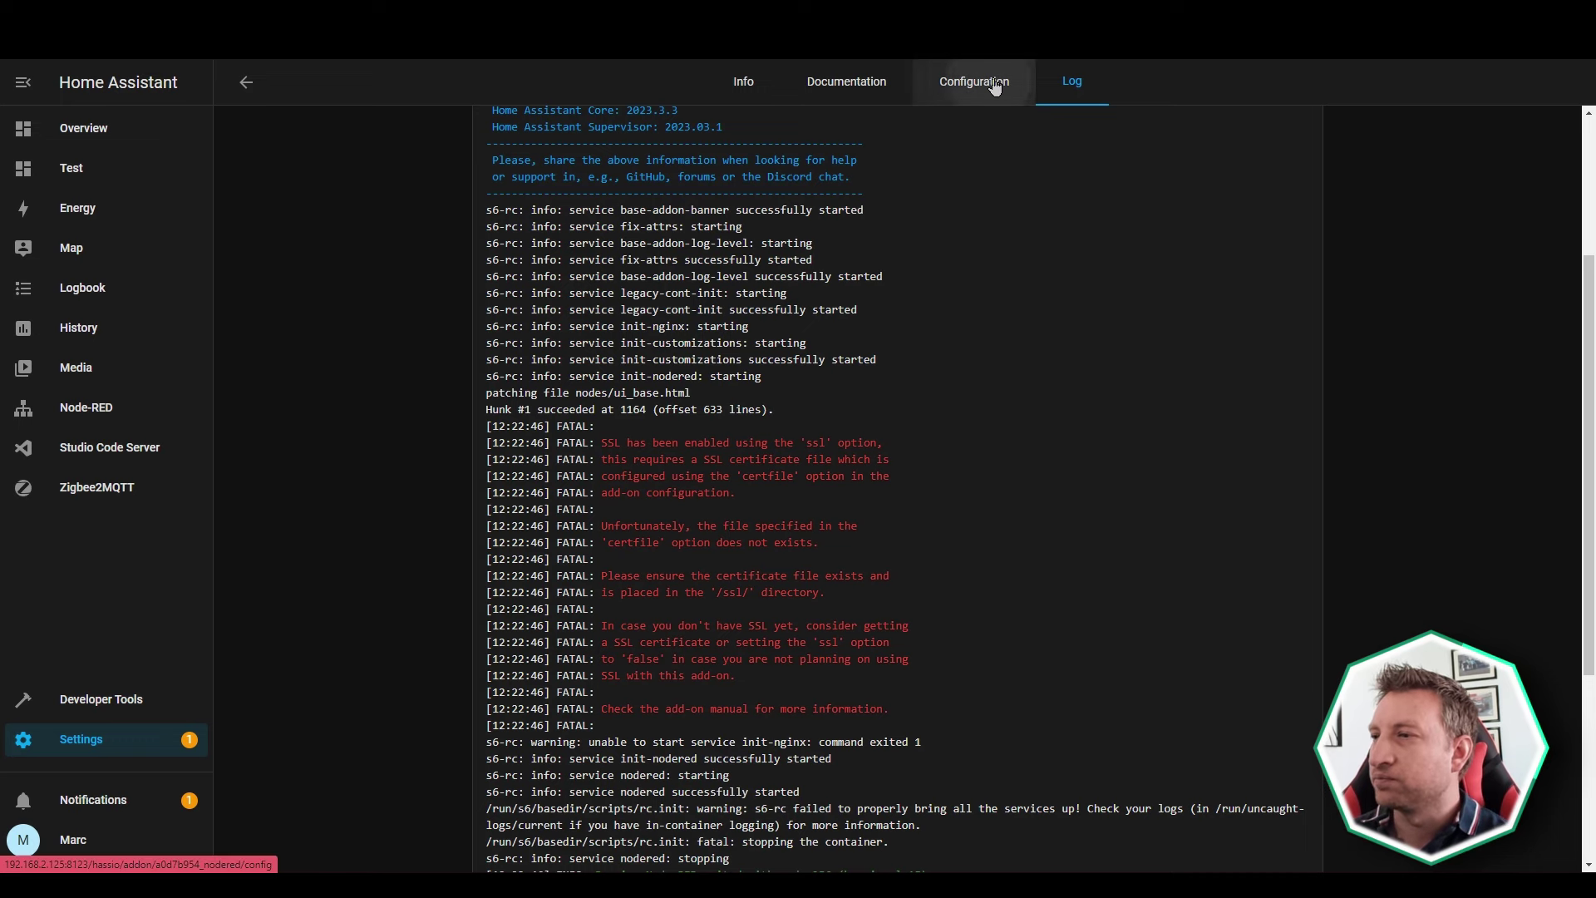
scroll(638, 519, "down", 5)
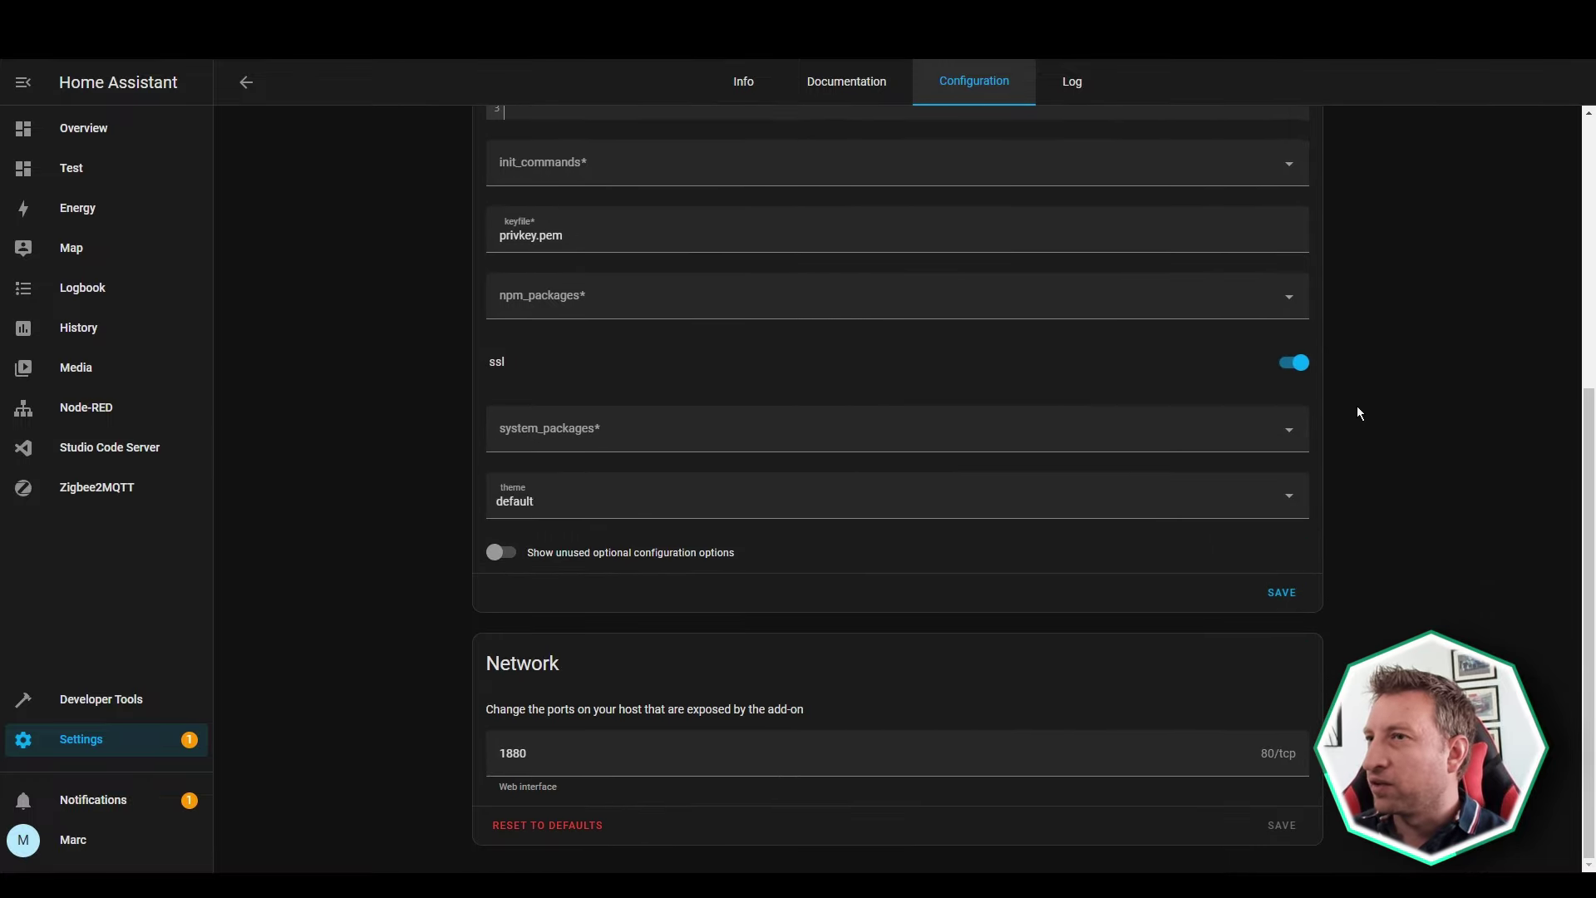
left_click(1291, 364)
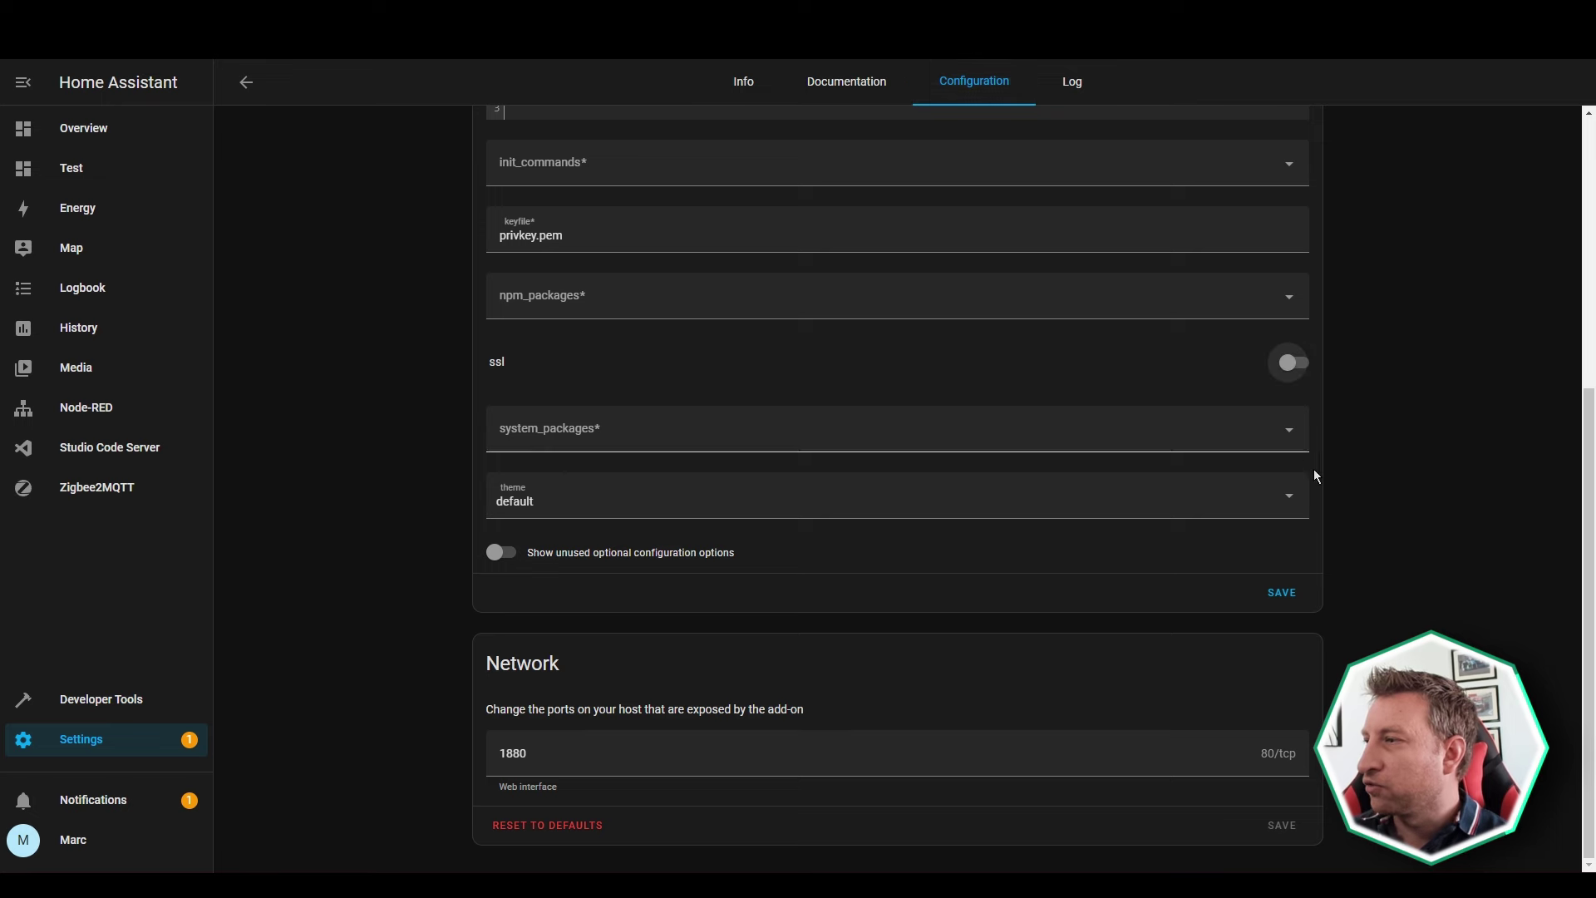
left_click(1289, 595)
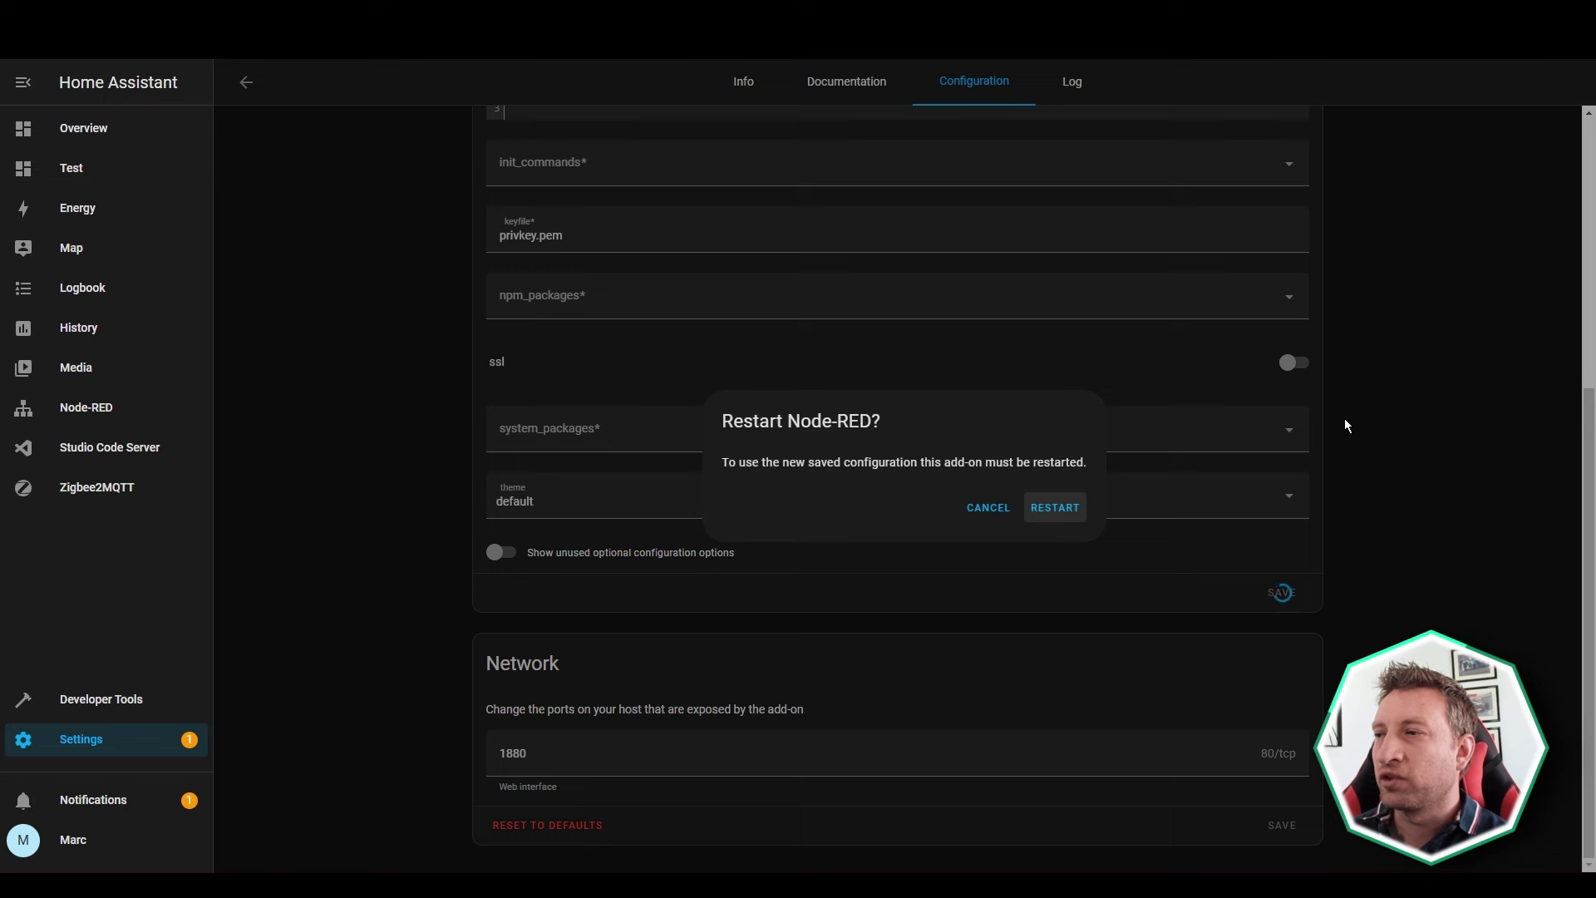
left_click(1055, 508)
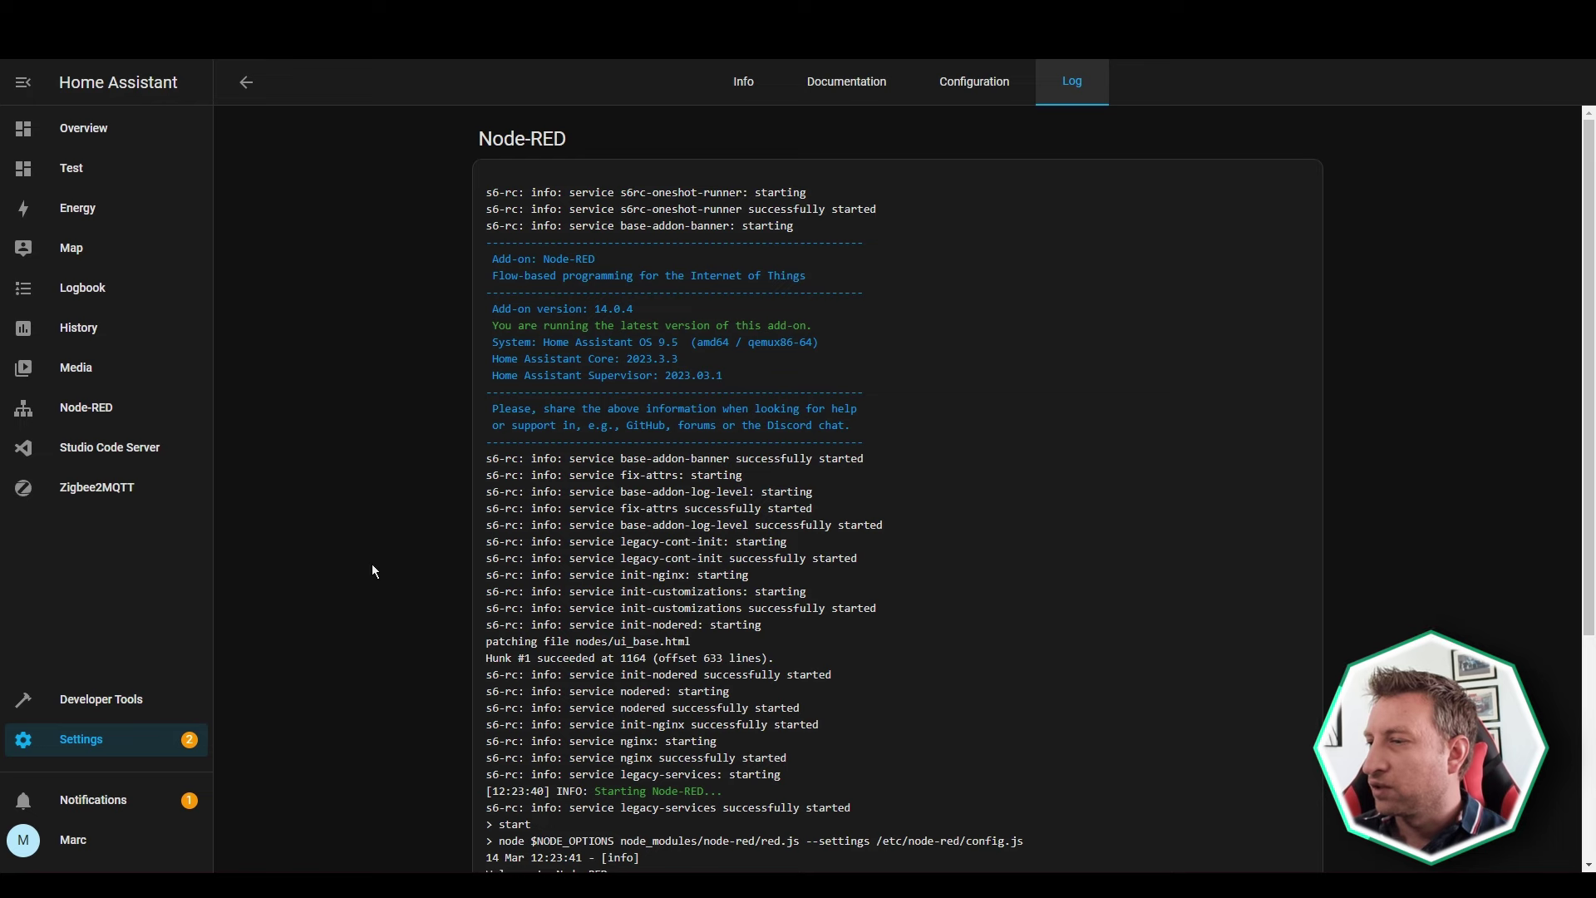
Read through the latest Node-RED startup log and refresh it.
scroll(372, 565, "down", 5)
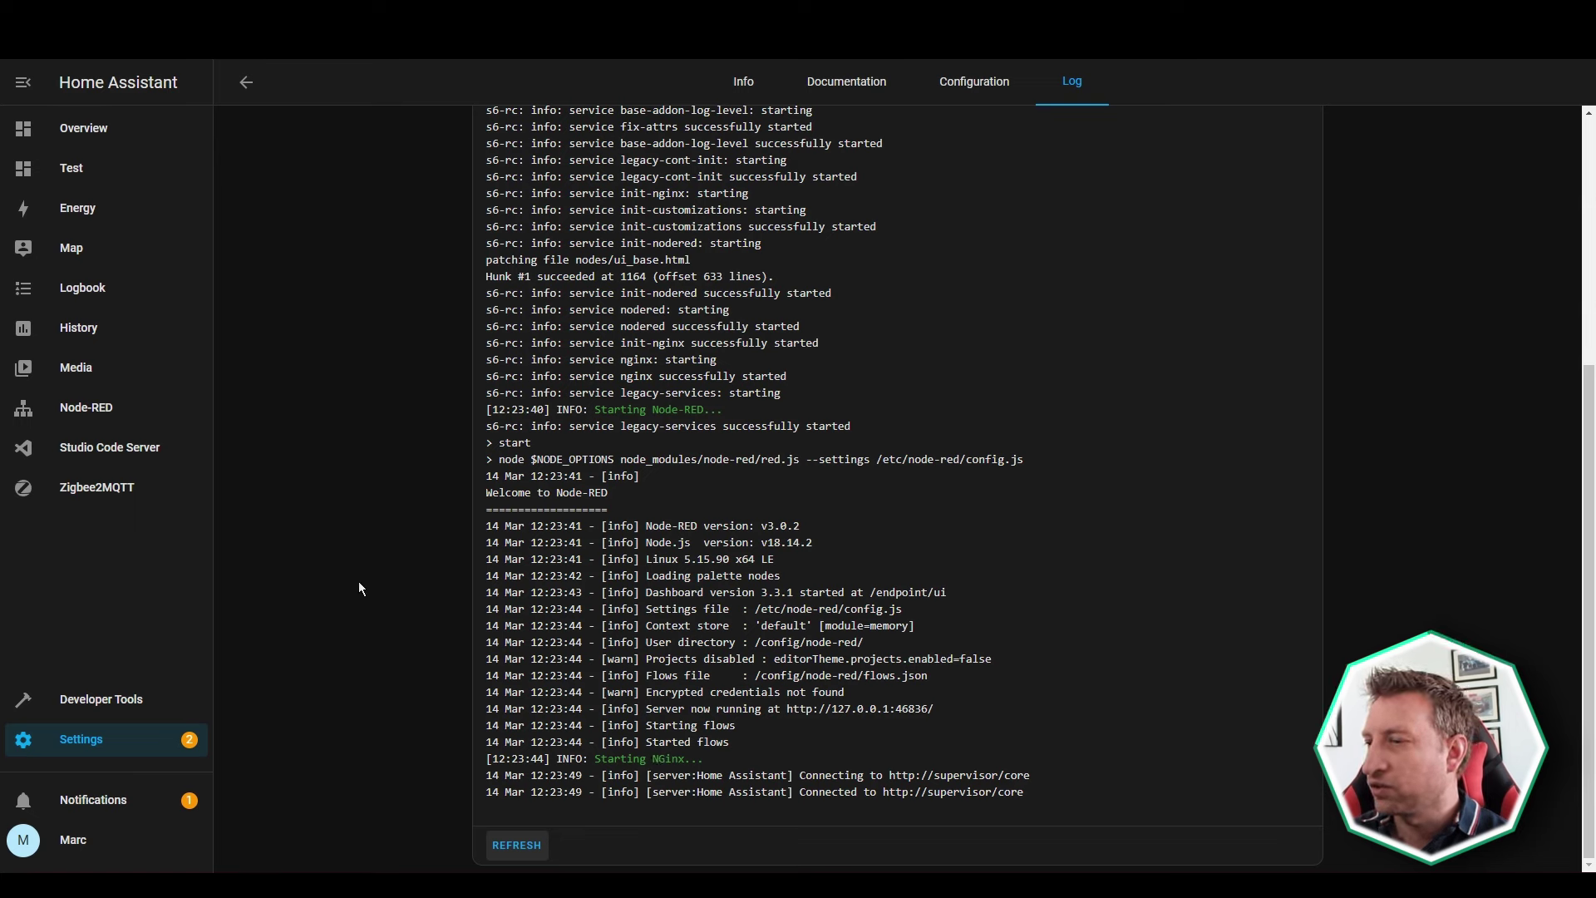
left_click(541, 849)
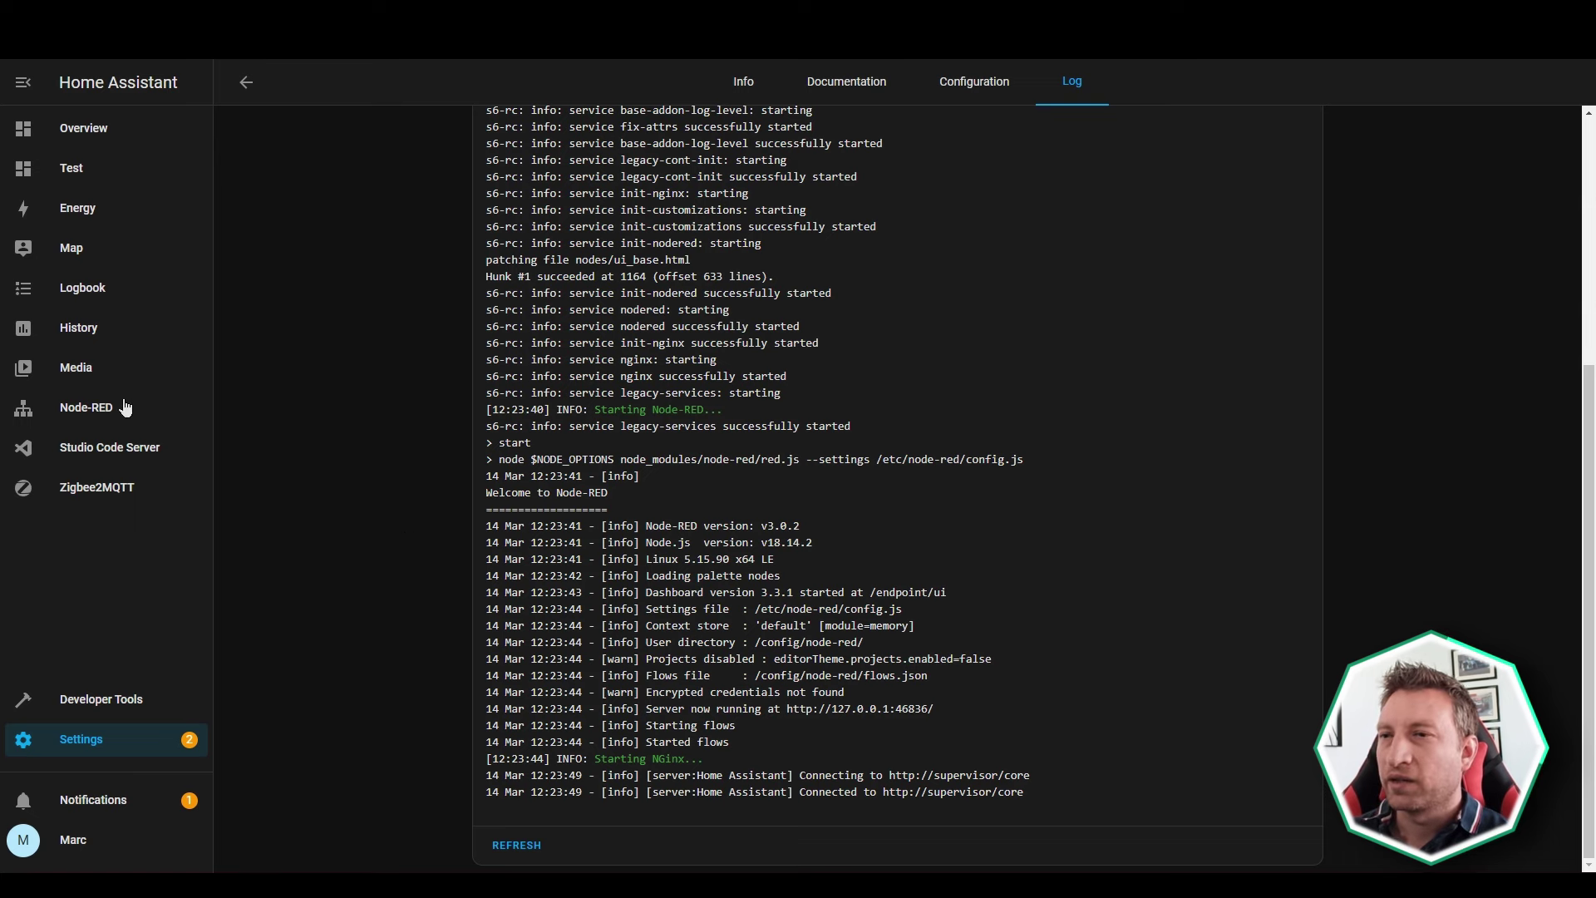
Open the Node-RED editor and collapse the Home Assistant sidebar to widen the workspace.
left_click(85, 409)
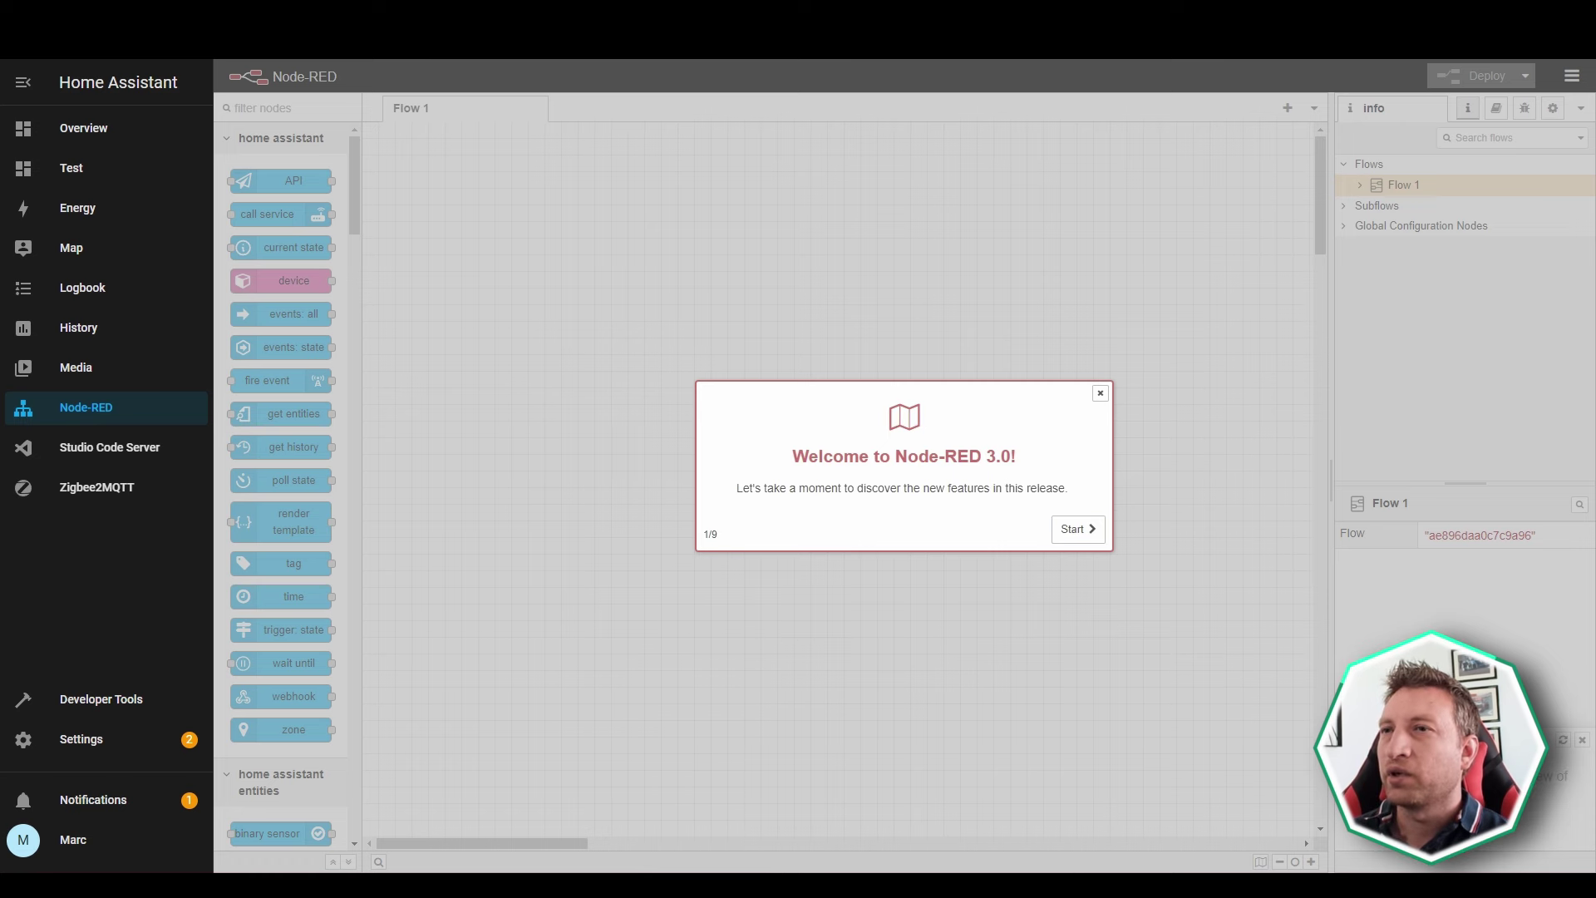
left_click(33, 94)
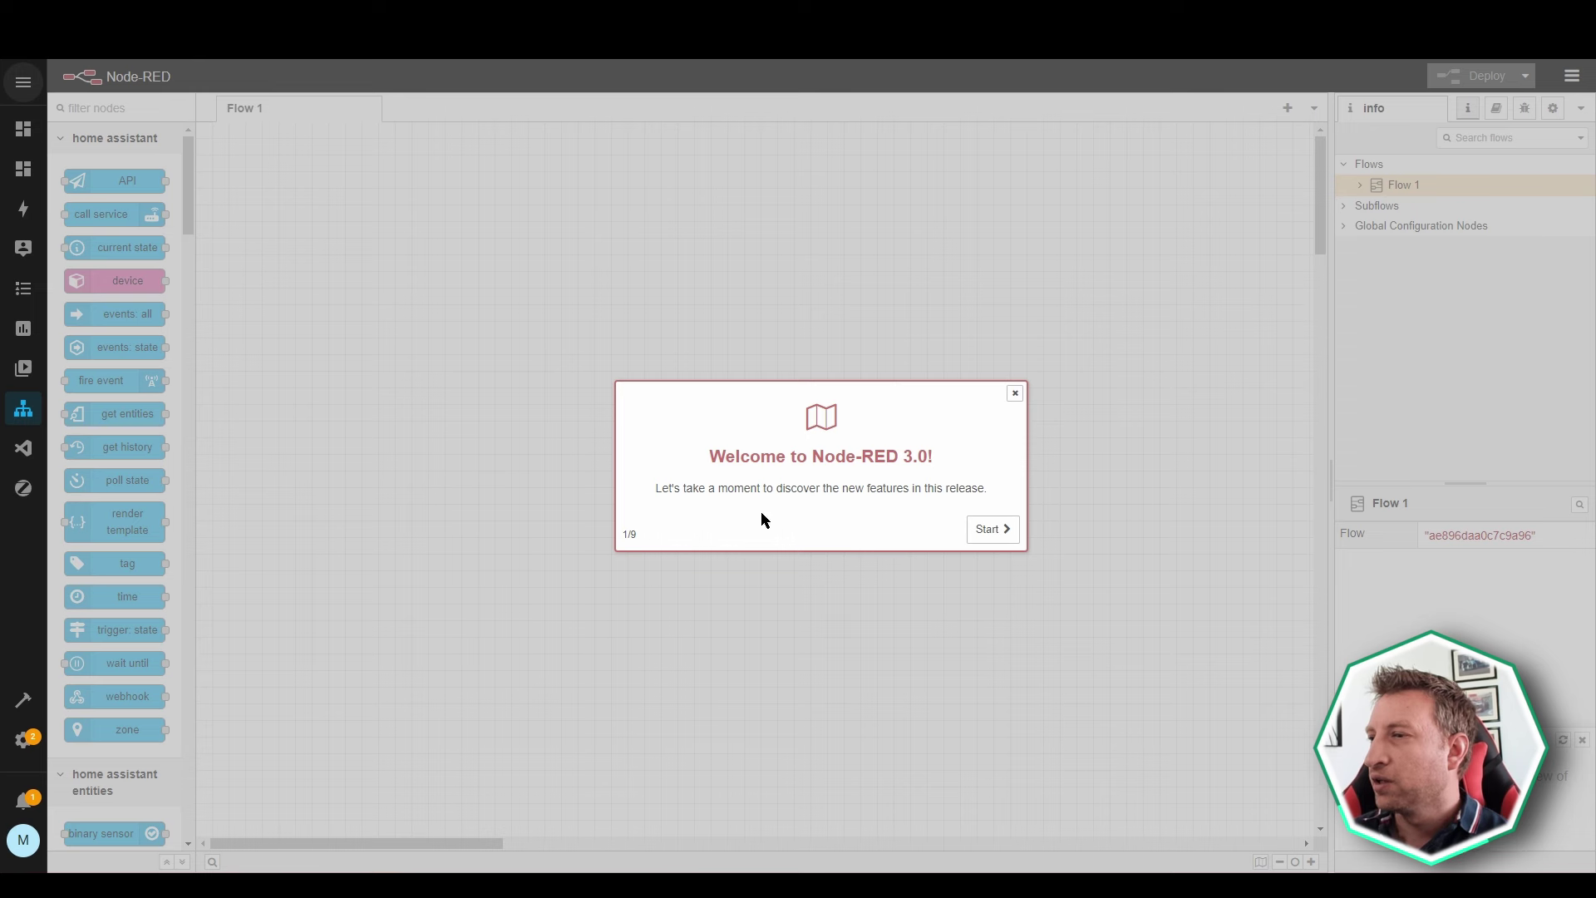
Step through the Node-RED 3.0 welcome tour until it closes.
left_click(989, 535)
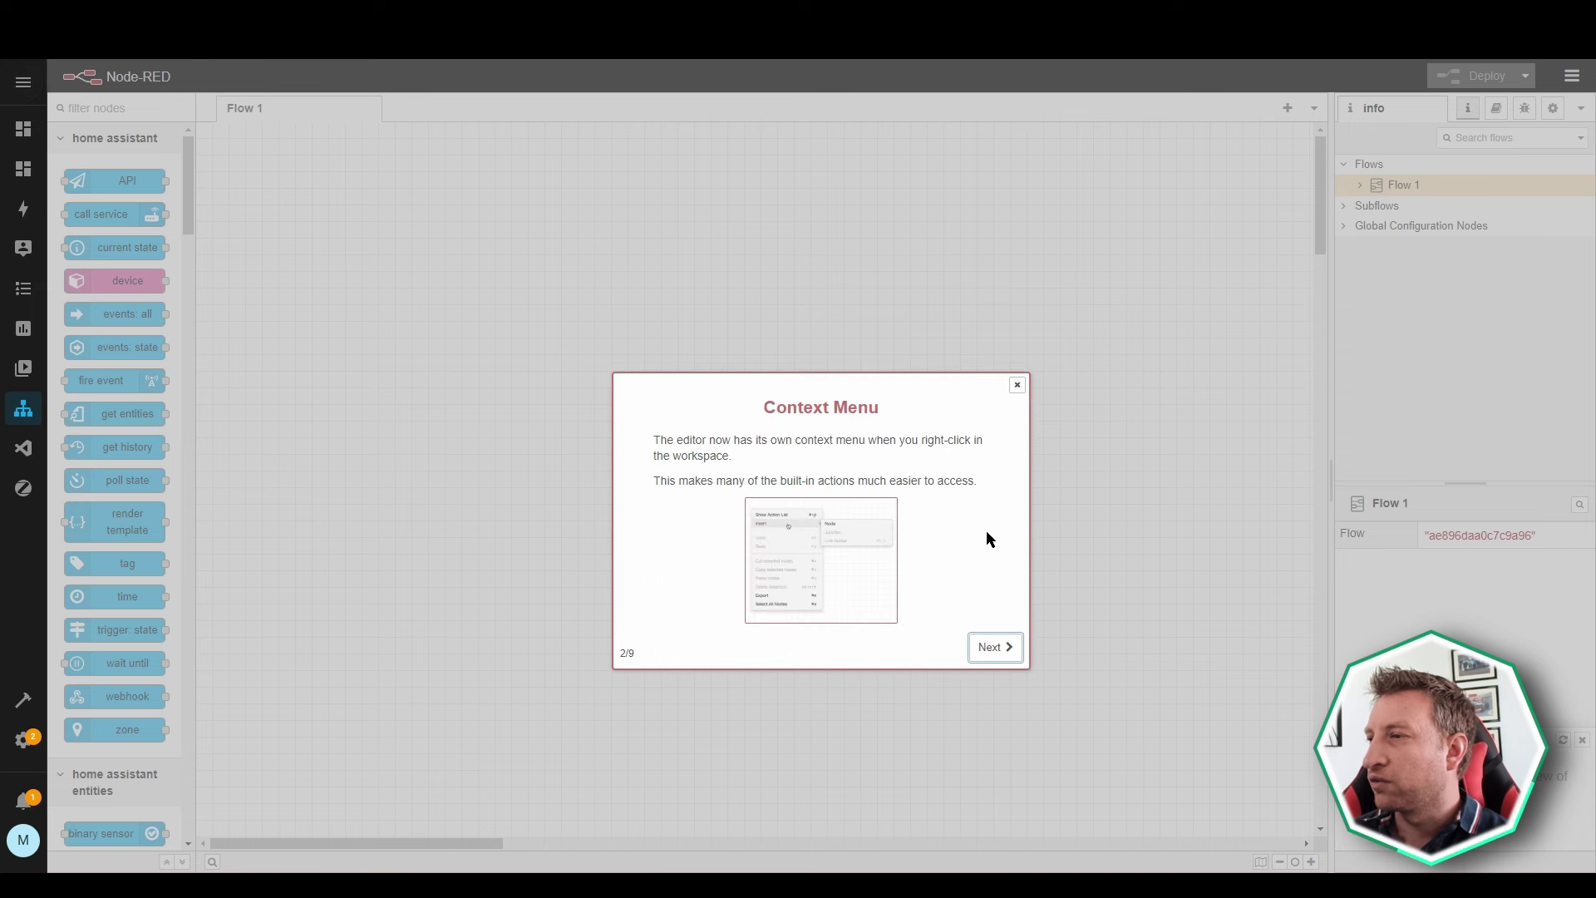
left_click(989, 649)
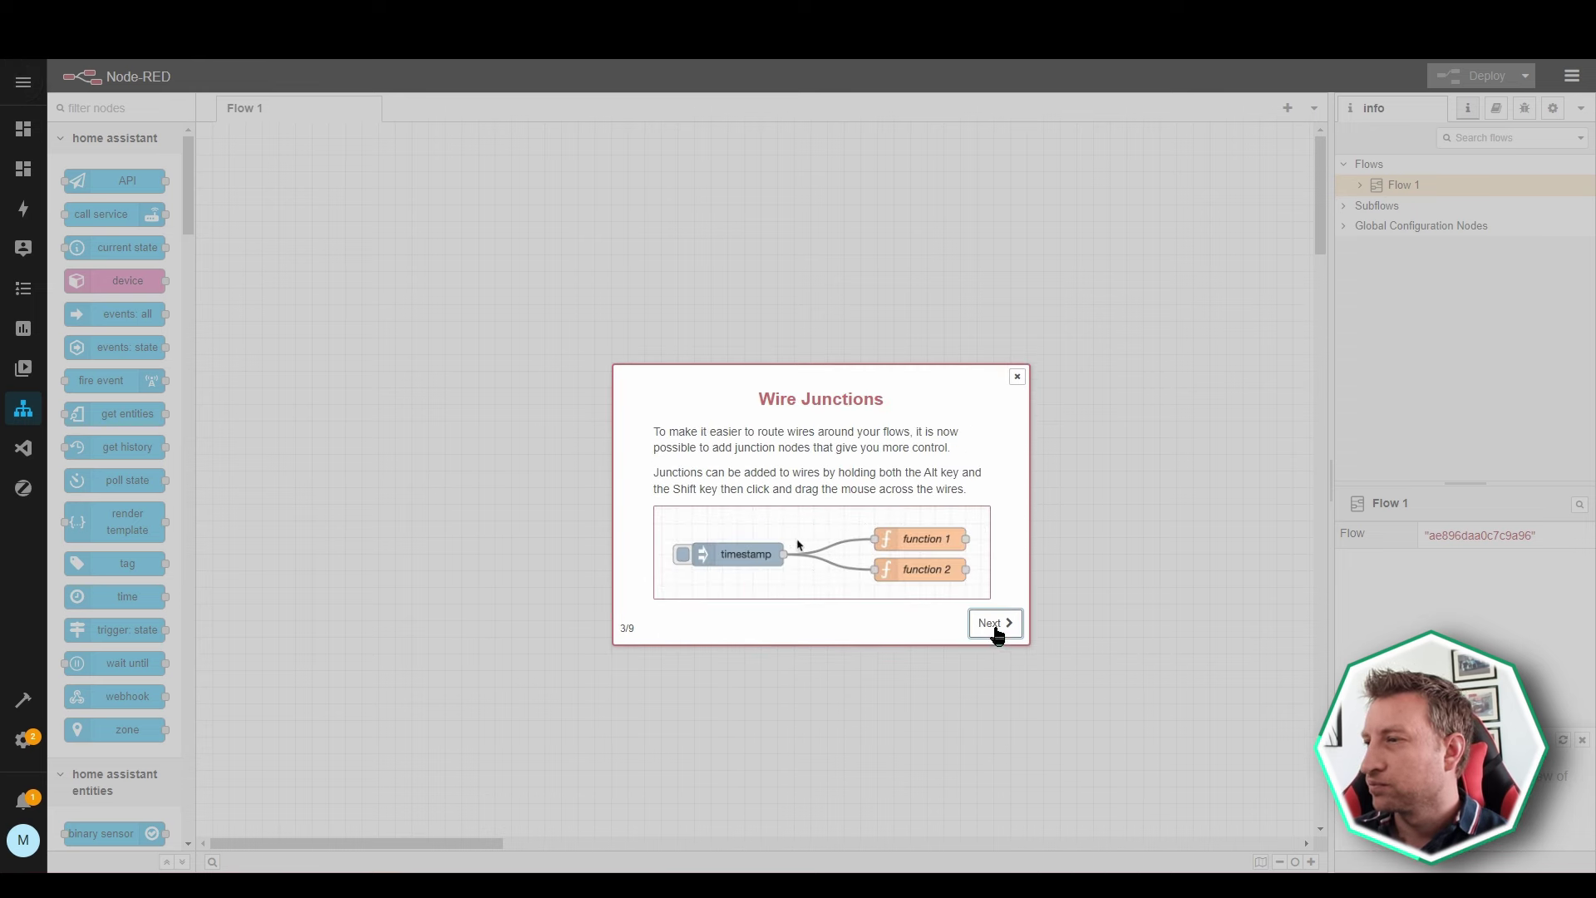
left_click(994, 630)
left_click(996, 653)
left_click(996, 666)
left_click(995, 645)
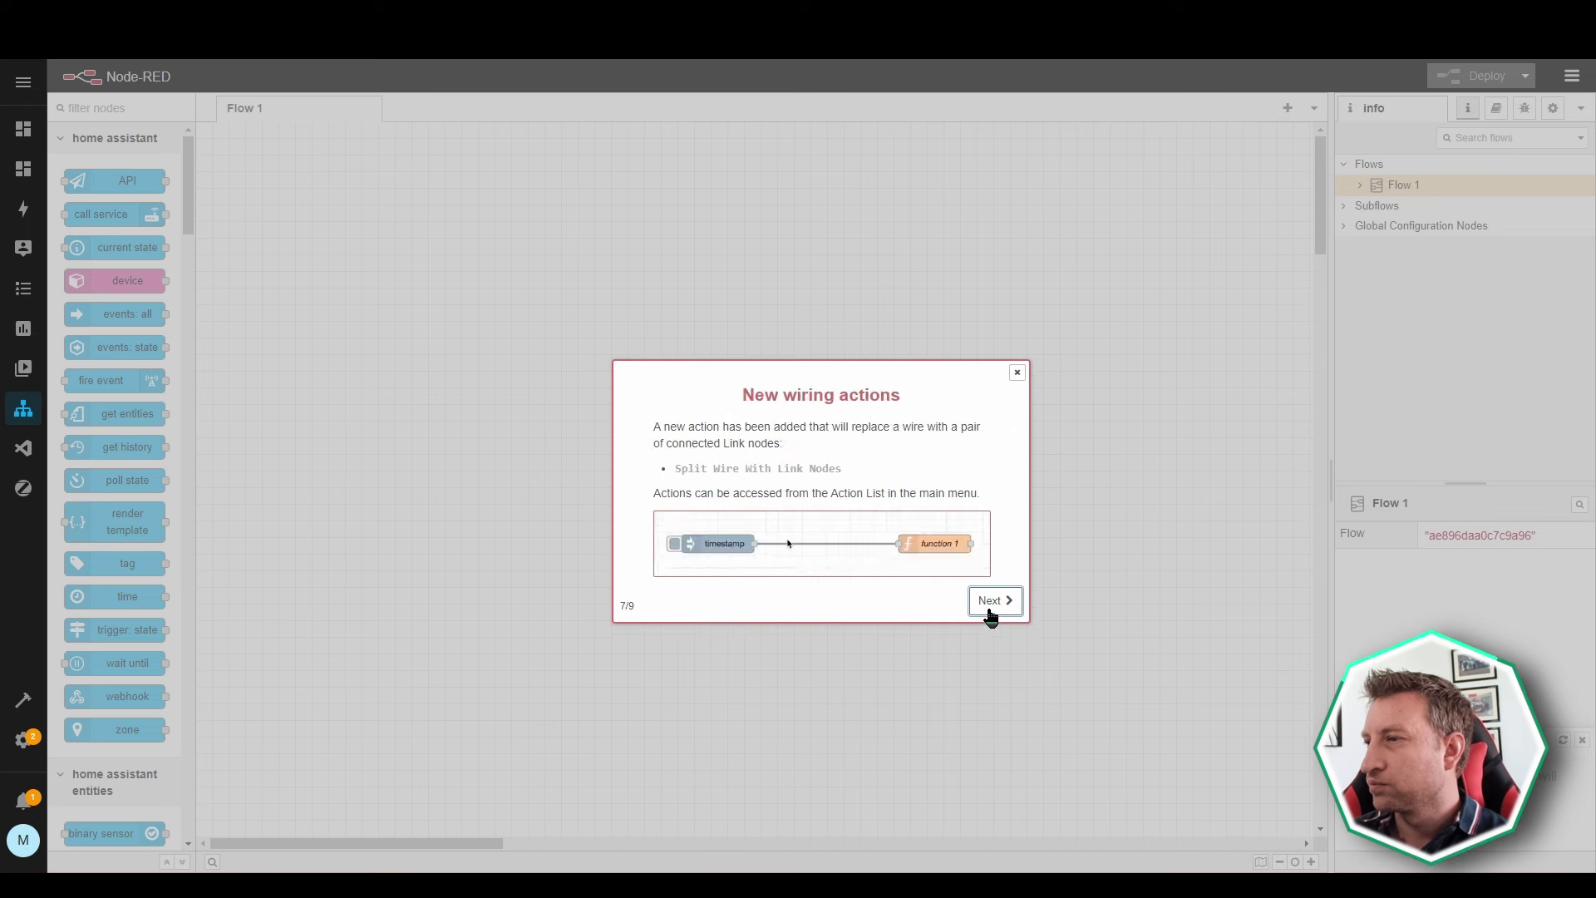
left_click(1000, 599)
left_click(998, 551)
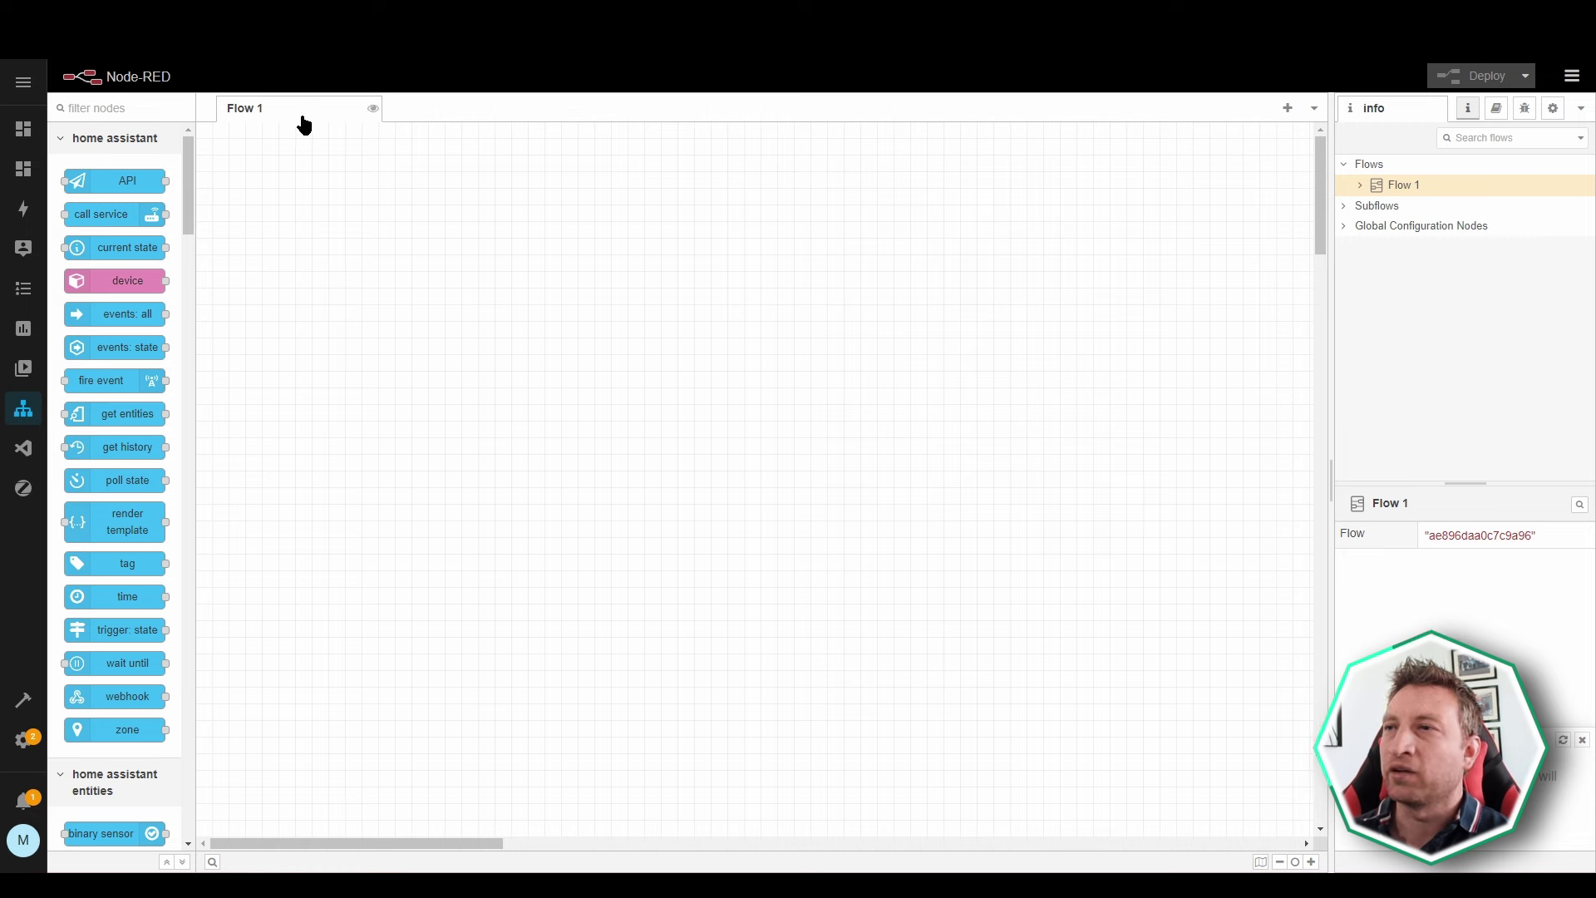
Add a second flow to the Node-RED workspace.
left_click(1289, 112)
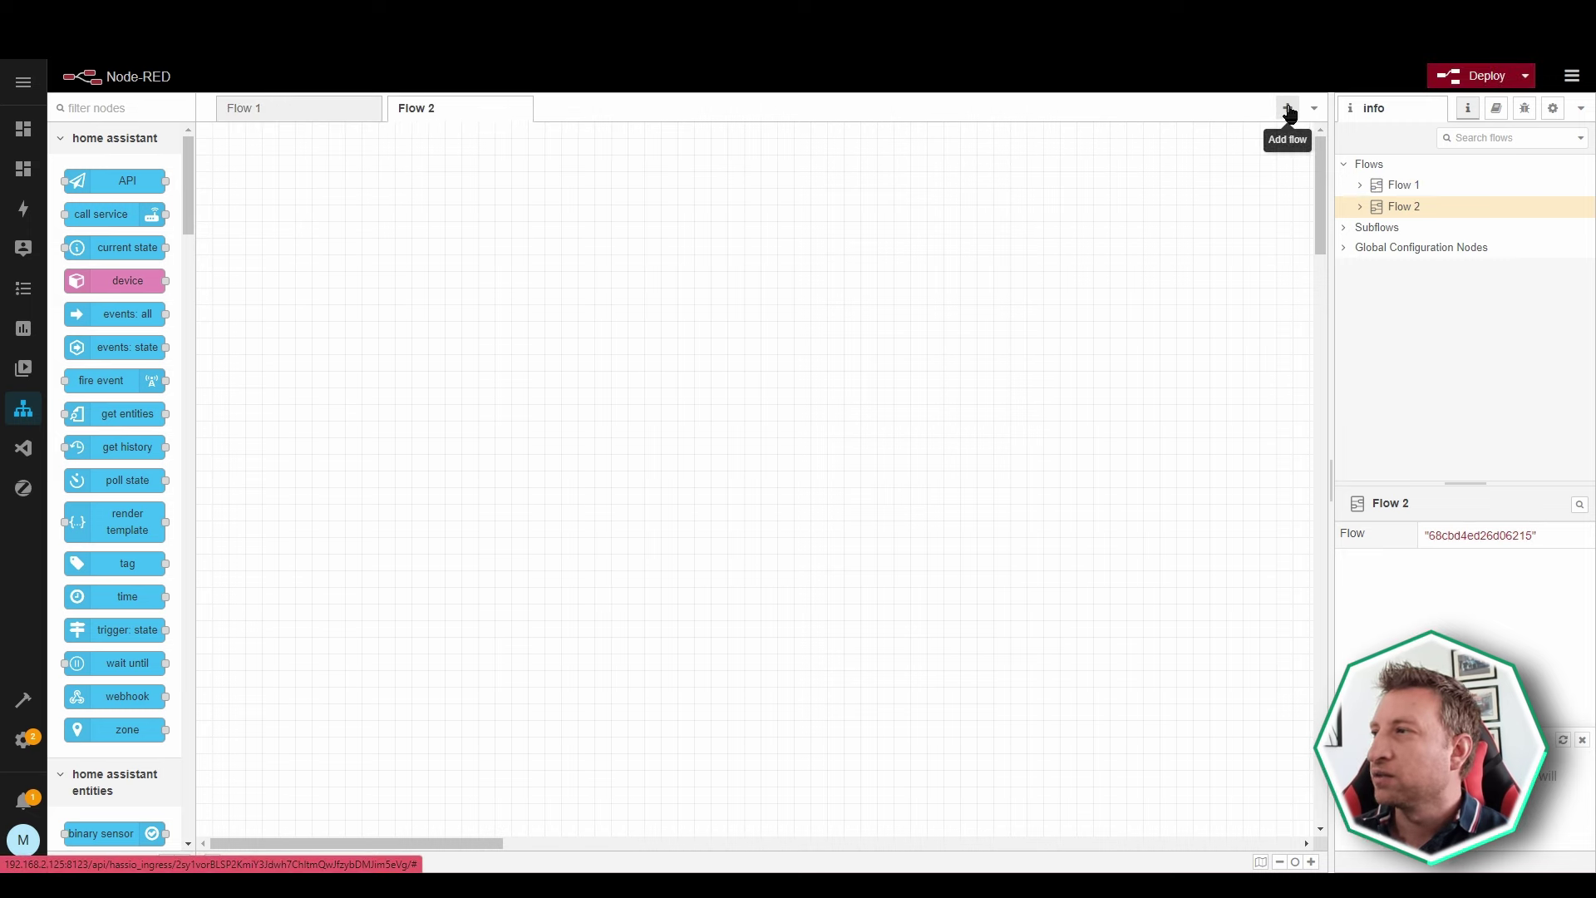
Switch back and forth between Flow 1 and Flow 2, finishing on Flow 1.
left_click(296, 117)
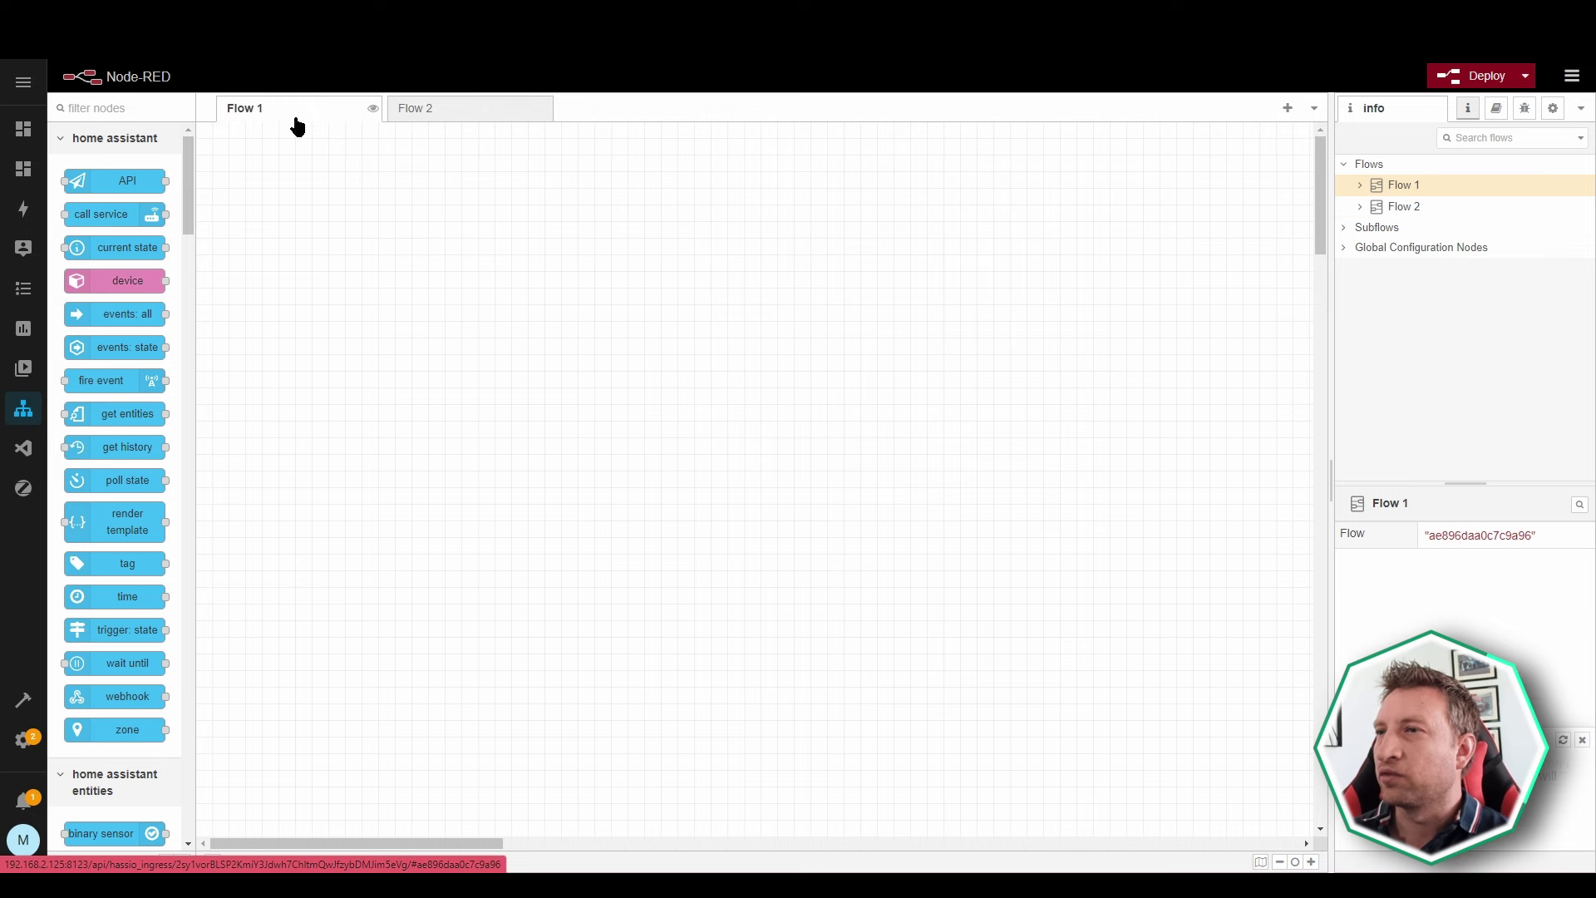
left_click(478, 117)
left_click_drag(299, 212, 427, 290)
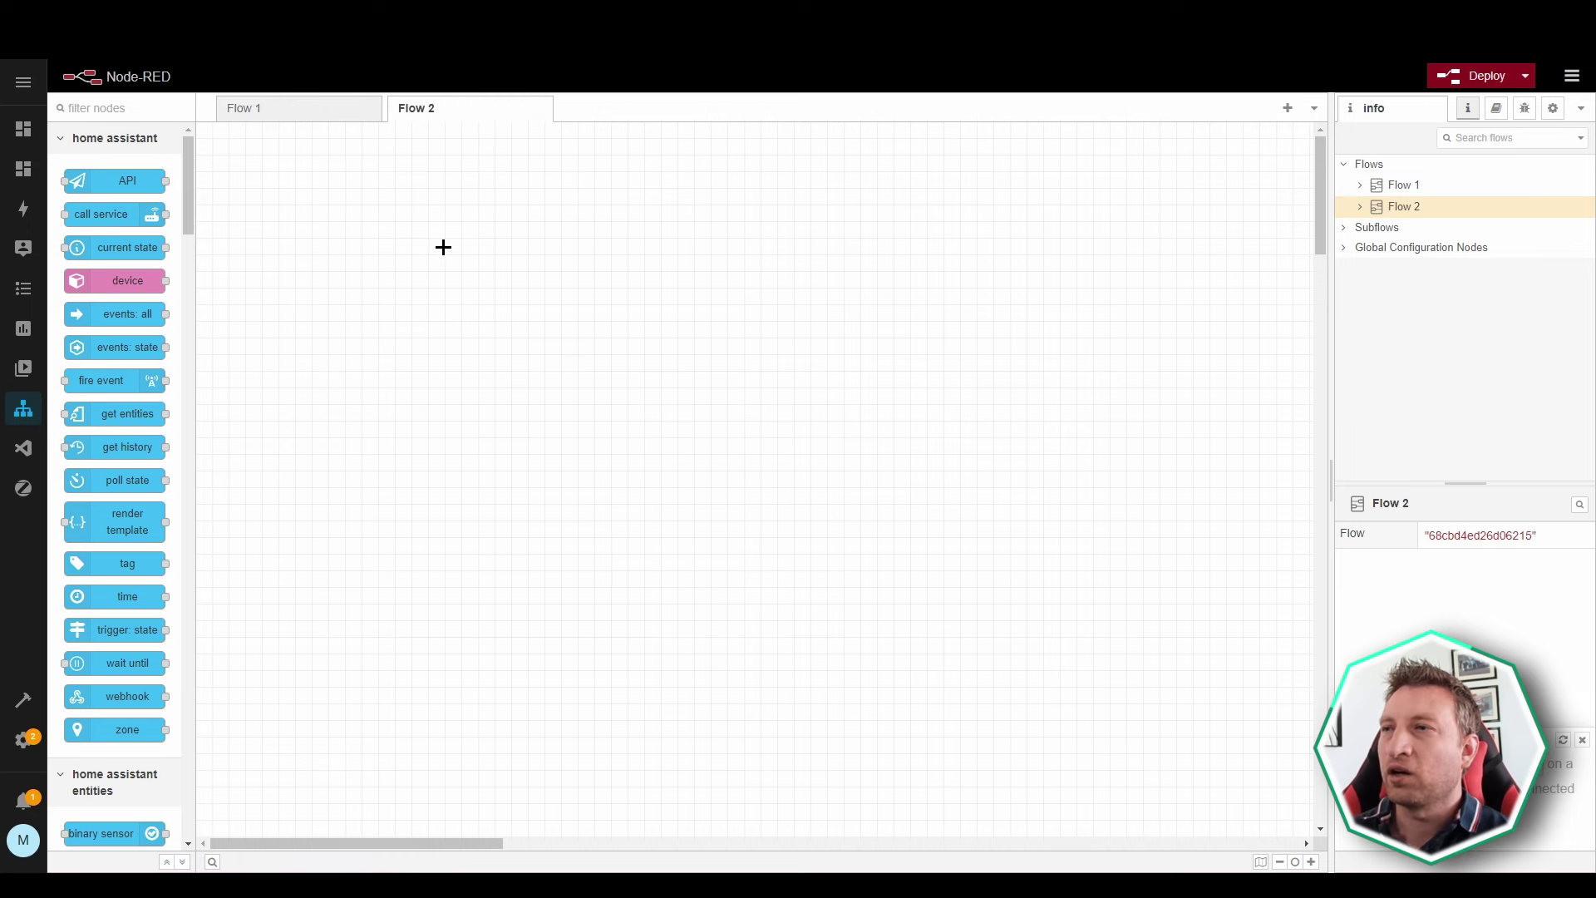
left_click_drag(484, 219, 295, 177)
left_click_drag(289, 179, 373, 210)
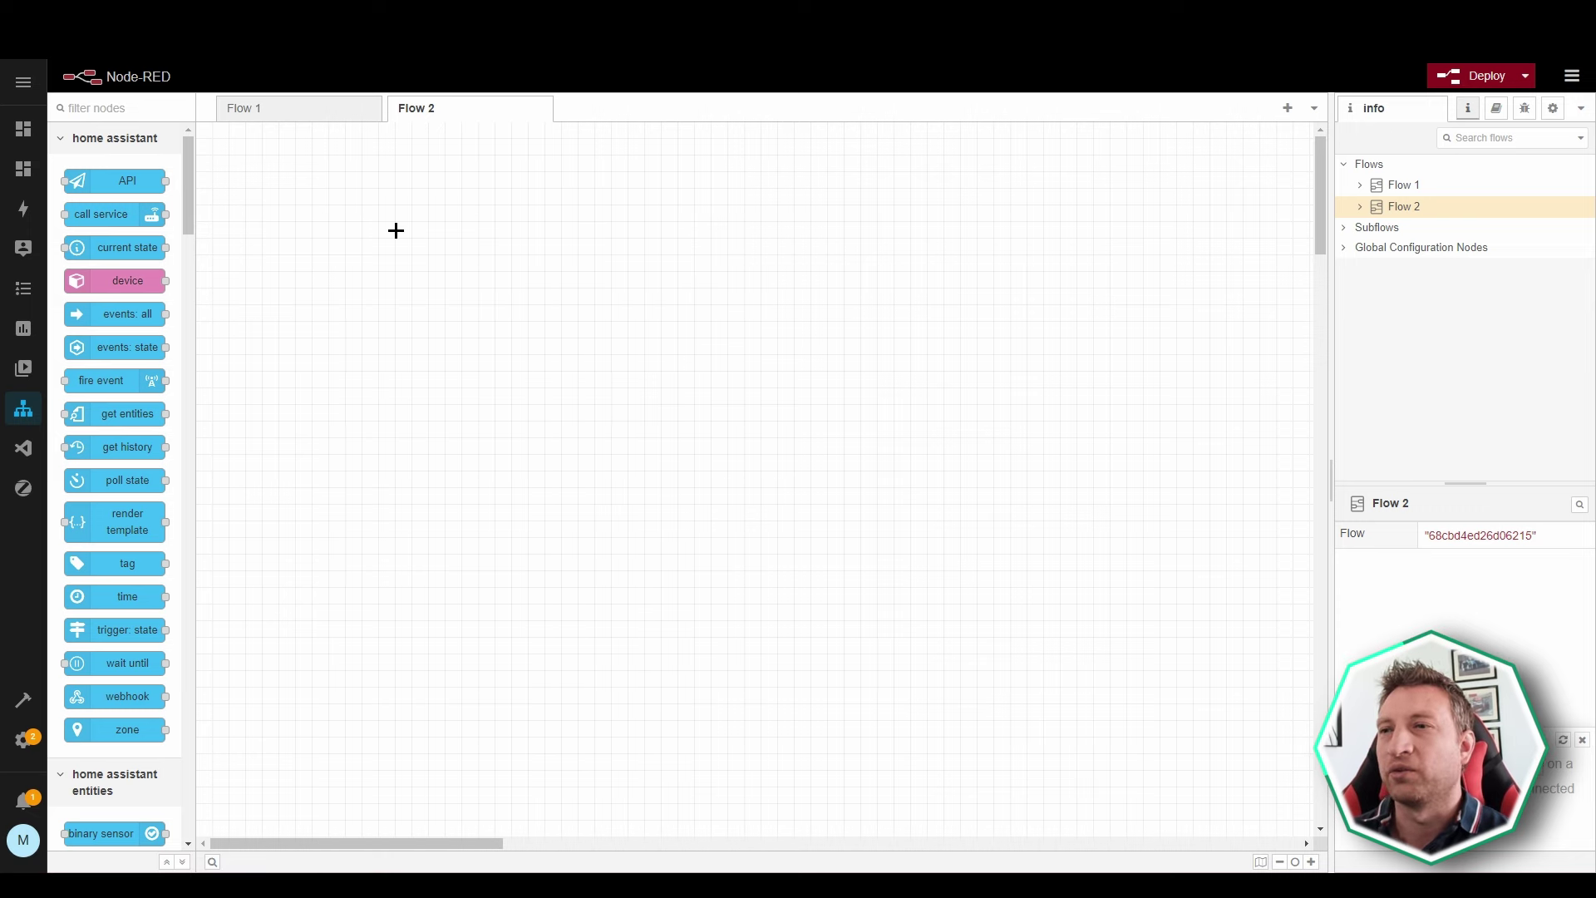
key("ctrl+shift+bracketleft")
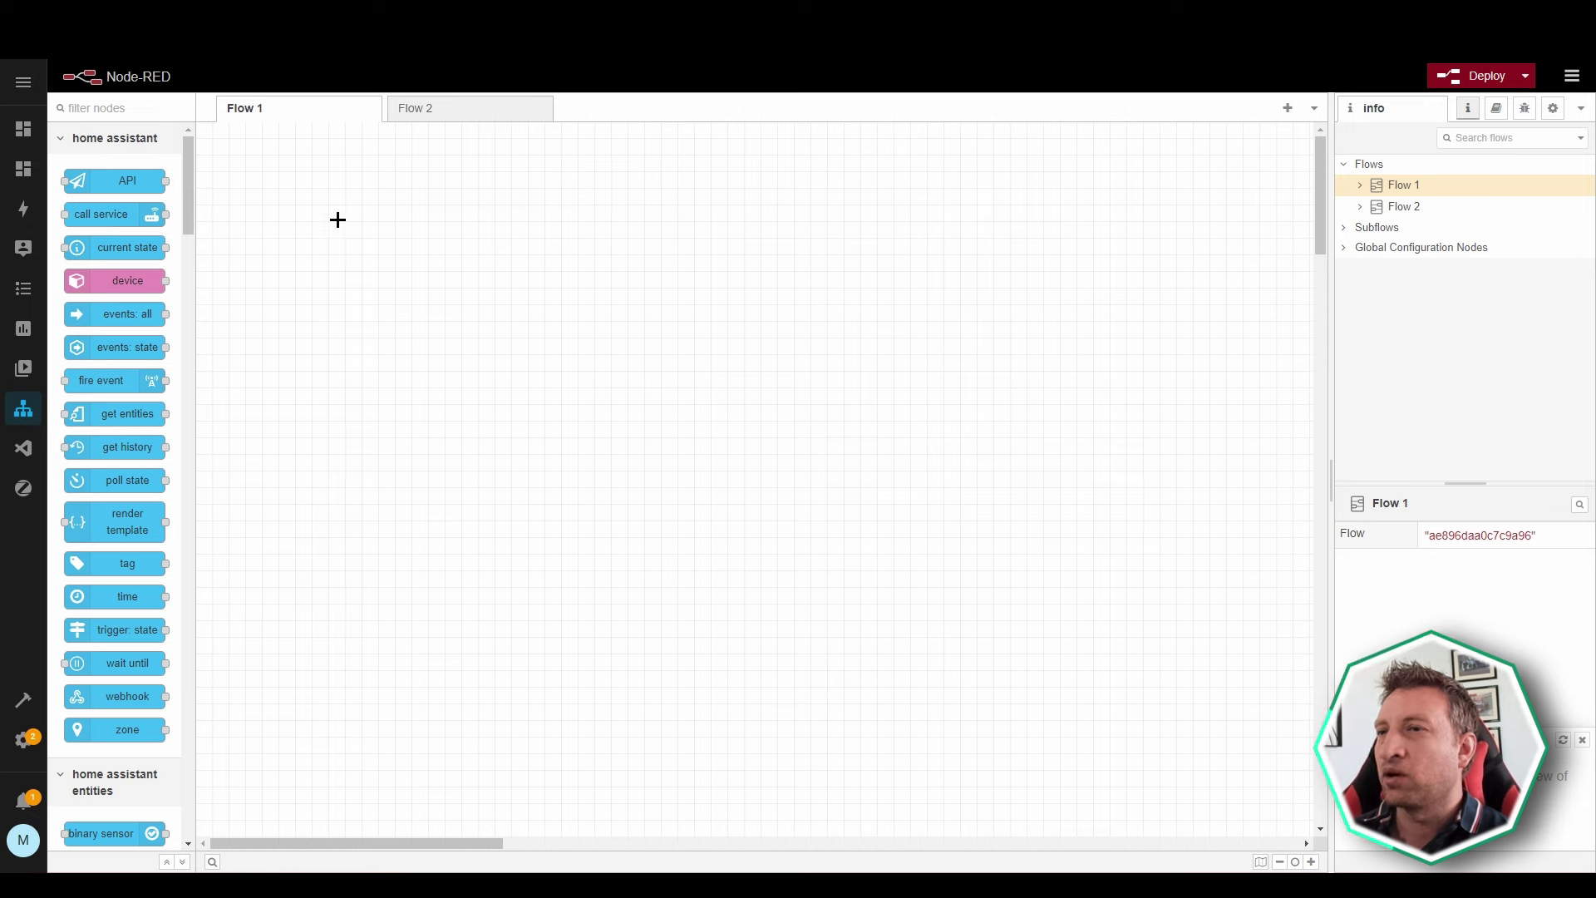
Open the palette manager and look over the nodes in the node-red module and the page for installing new modules.
left_click(1573, 82)
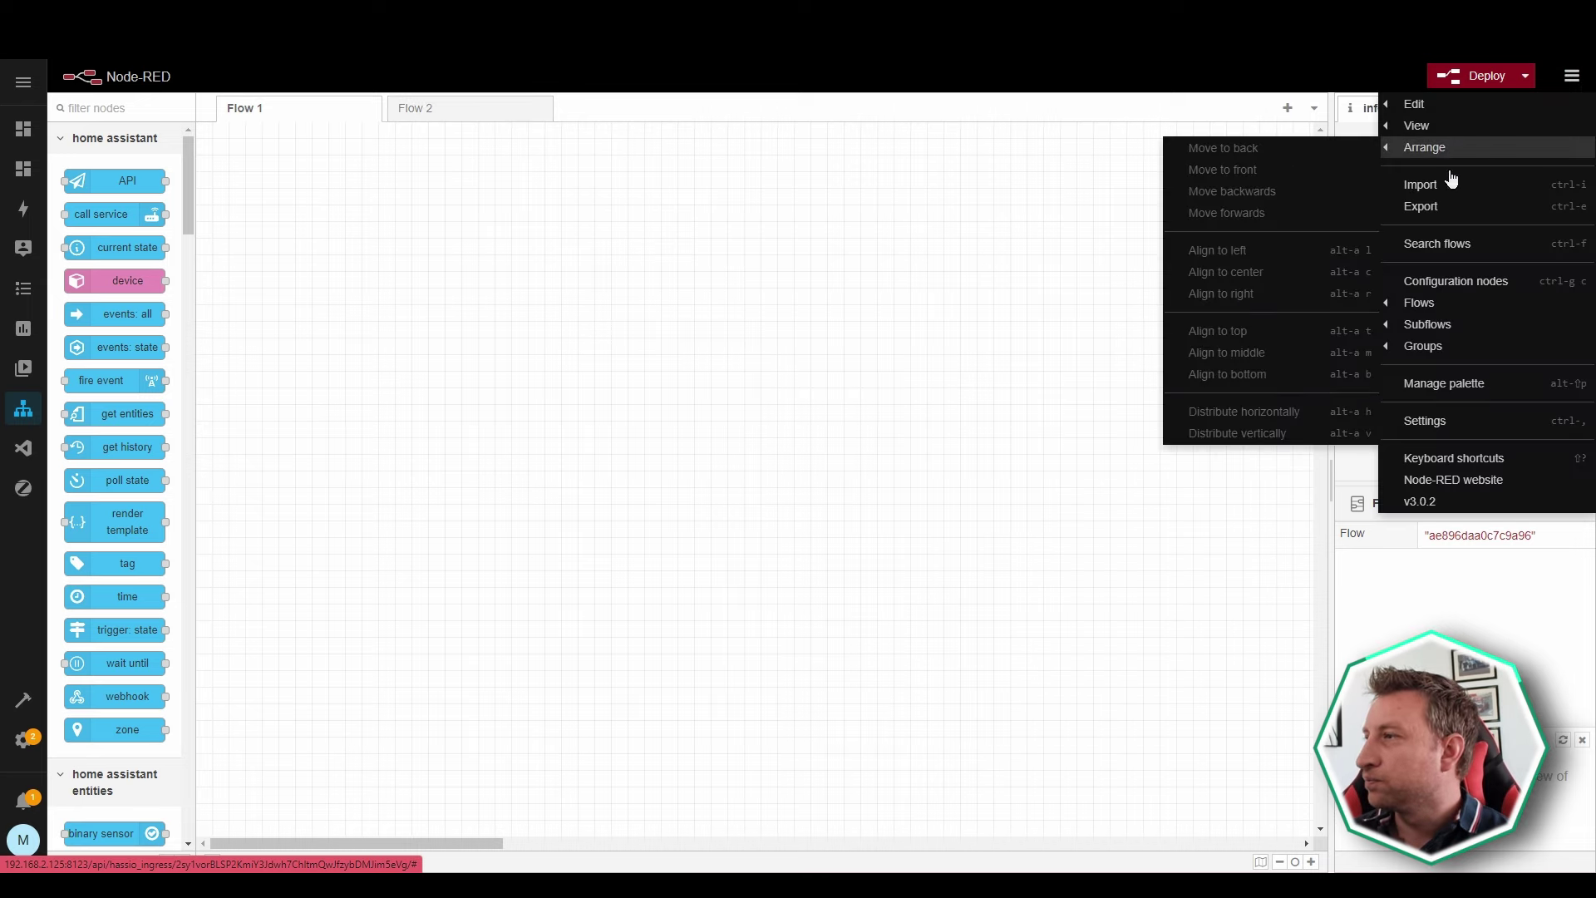
left_click(1430, 391)
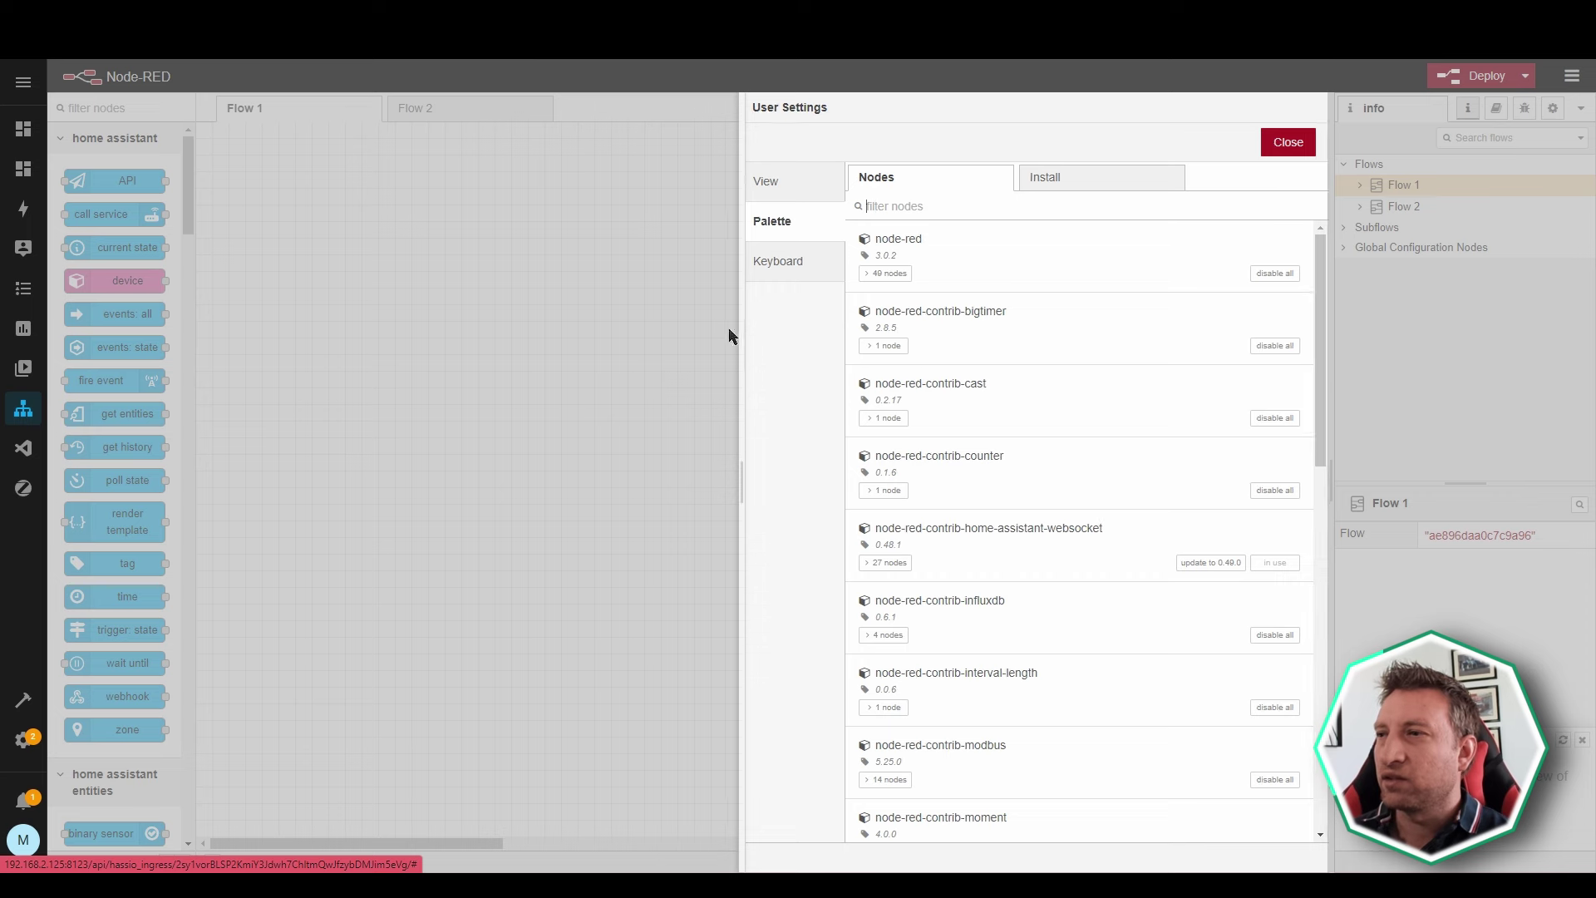
left_click(919, 213)
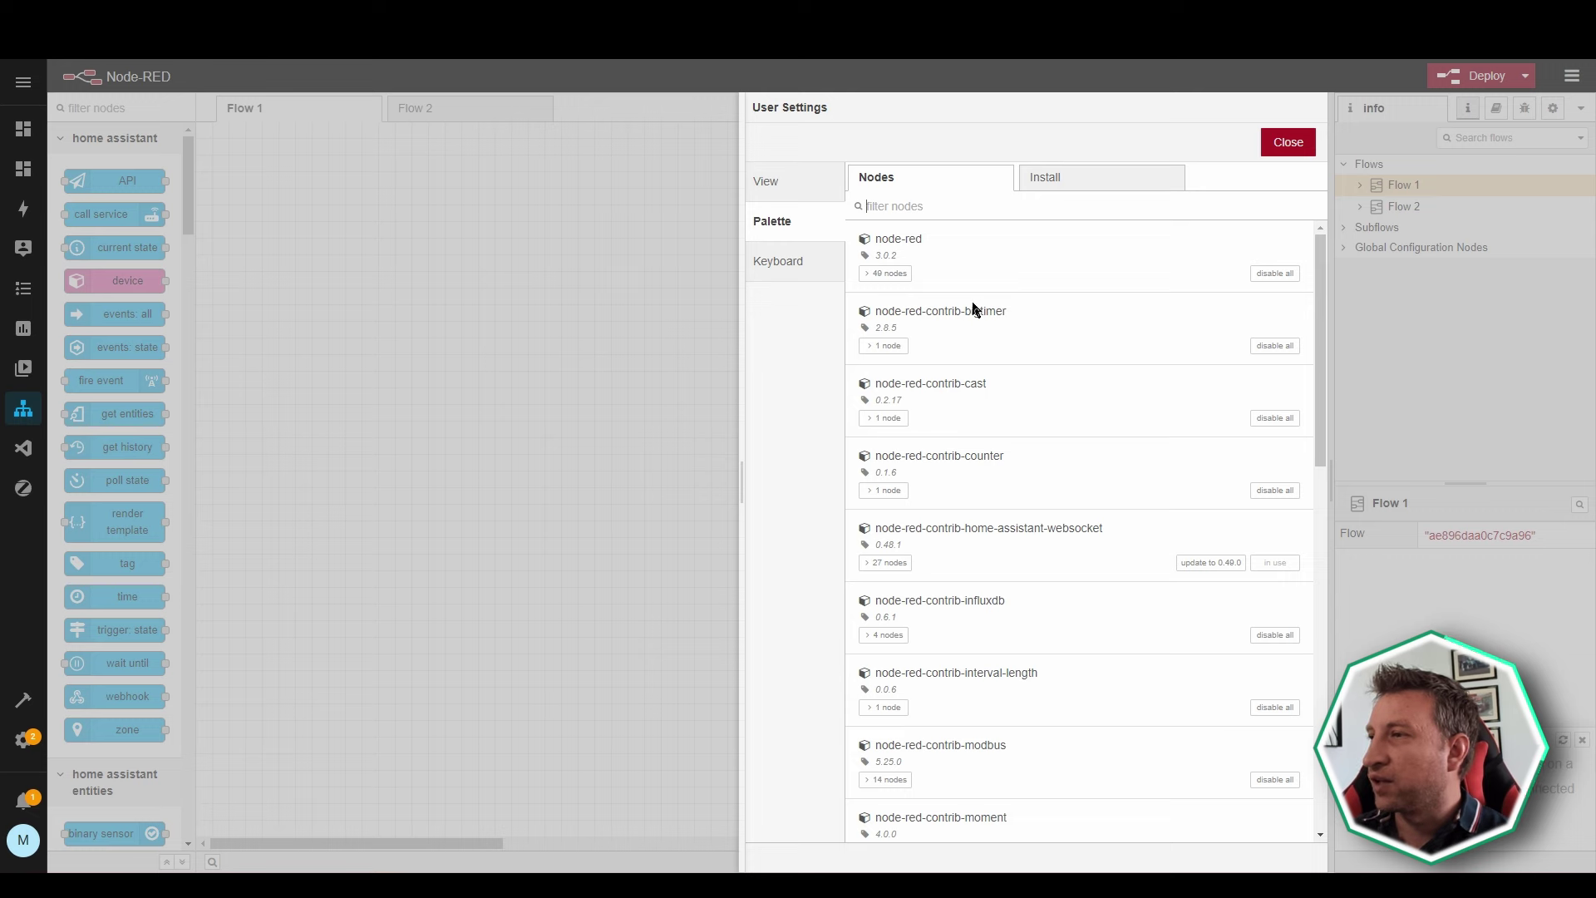
left_click(885, 274)
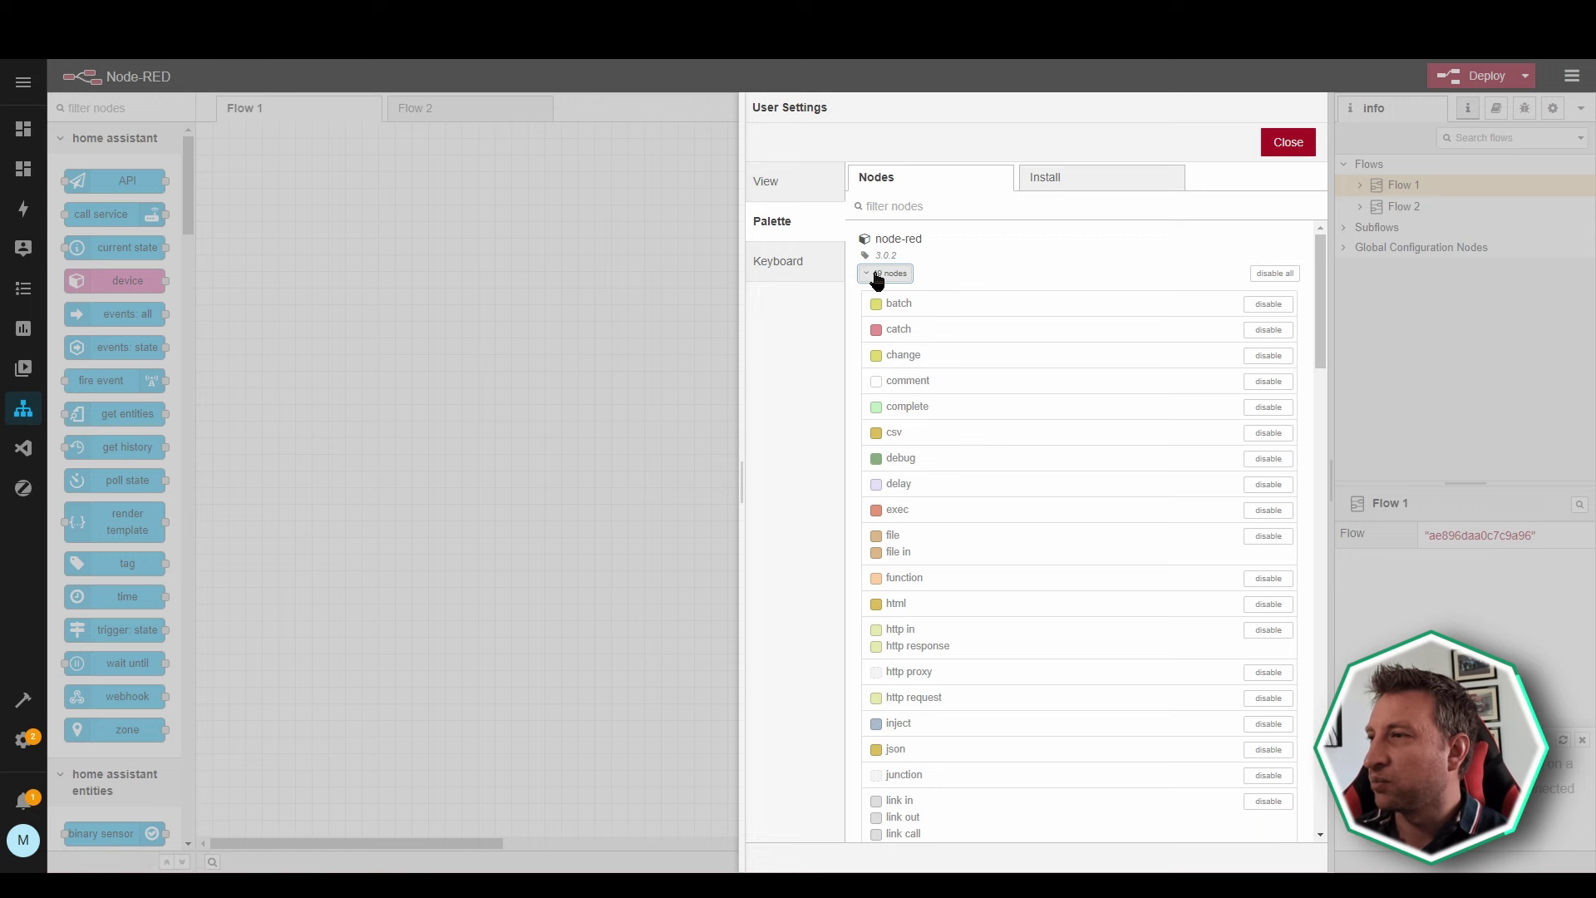
left_click(882, 275)
left_click(1094, 184)
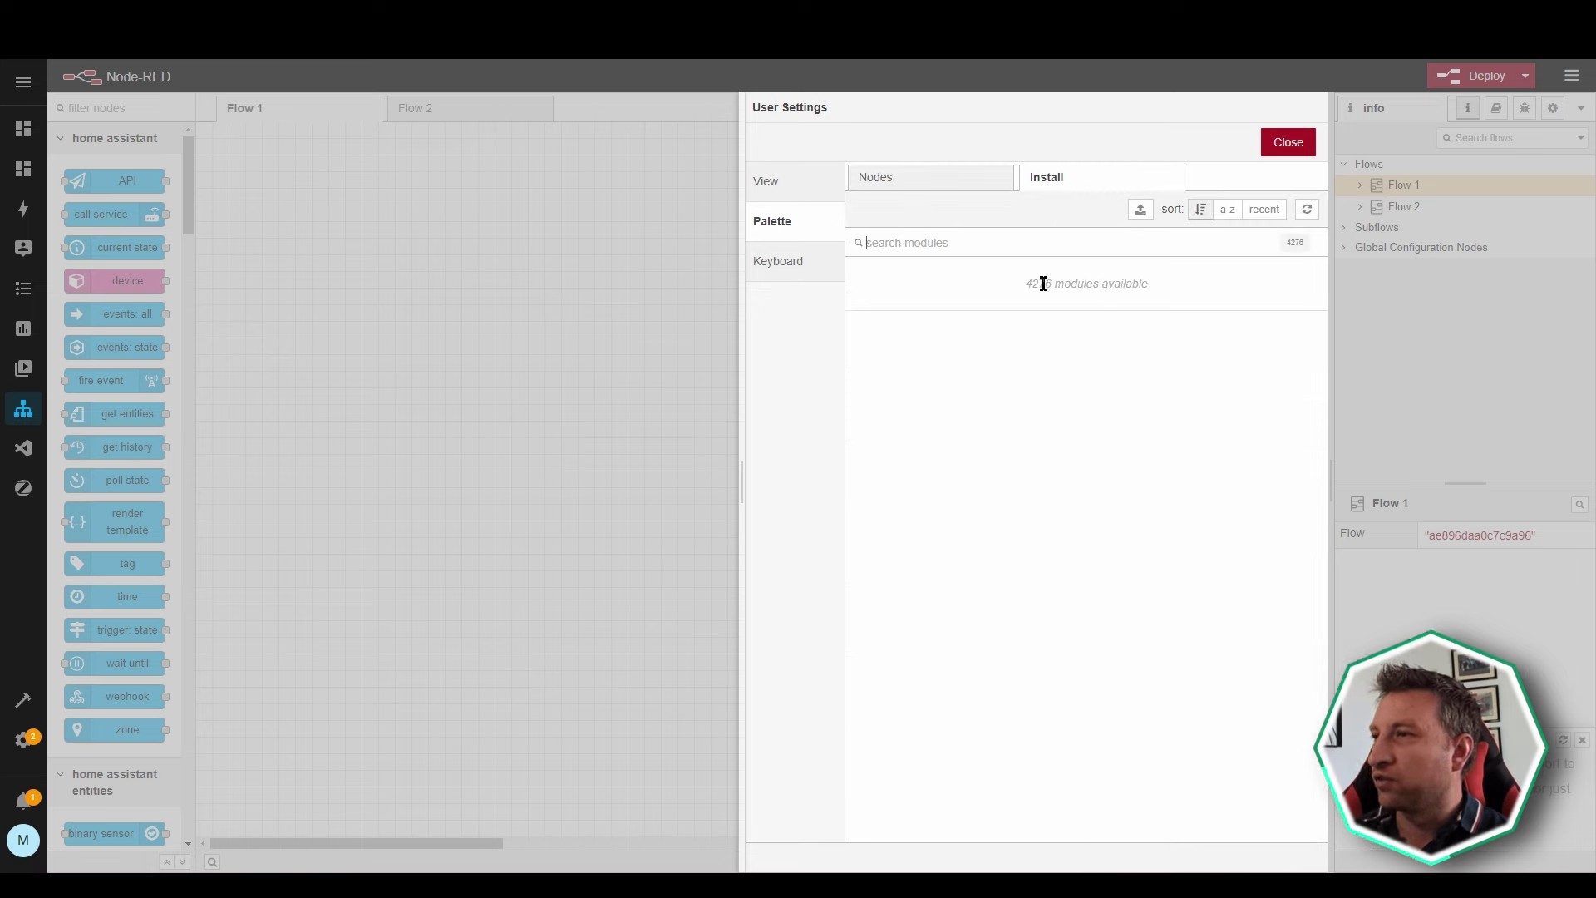
left_click(906, 187)
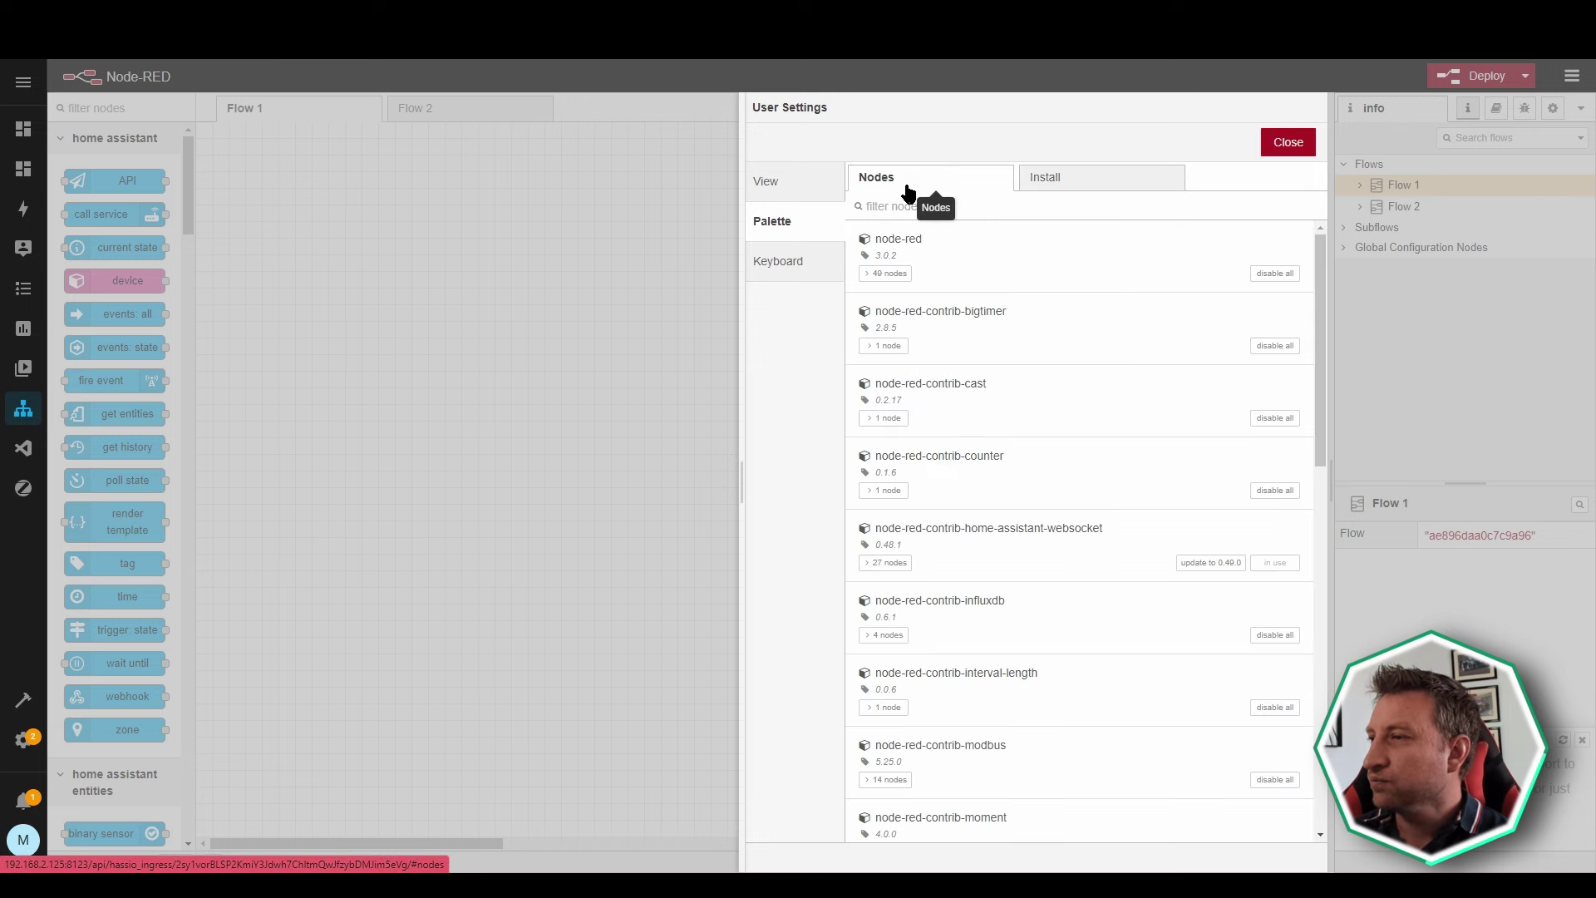
Examine the nodes included in the node-red-contrib-home-assistant-websocket module, and close the user settings.
triple_click(1110, 532)
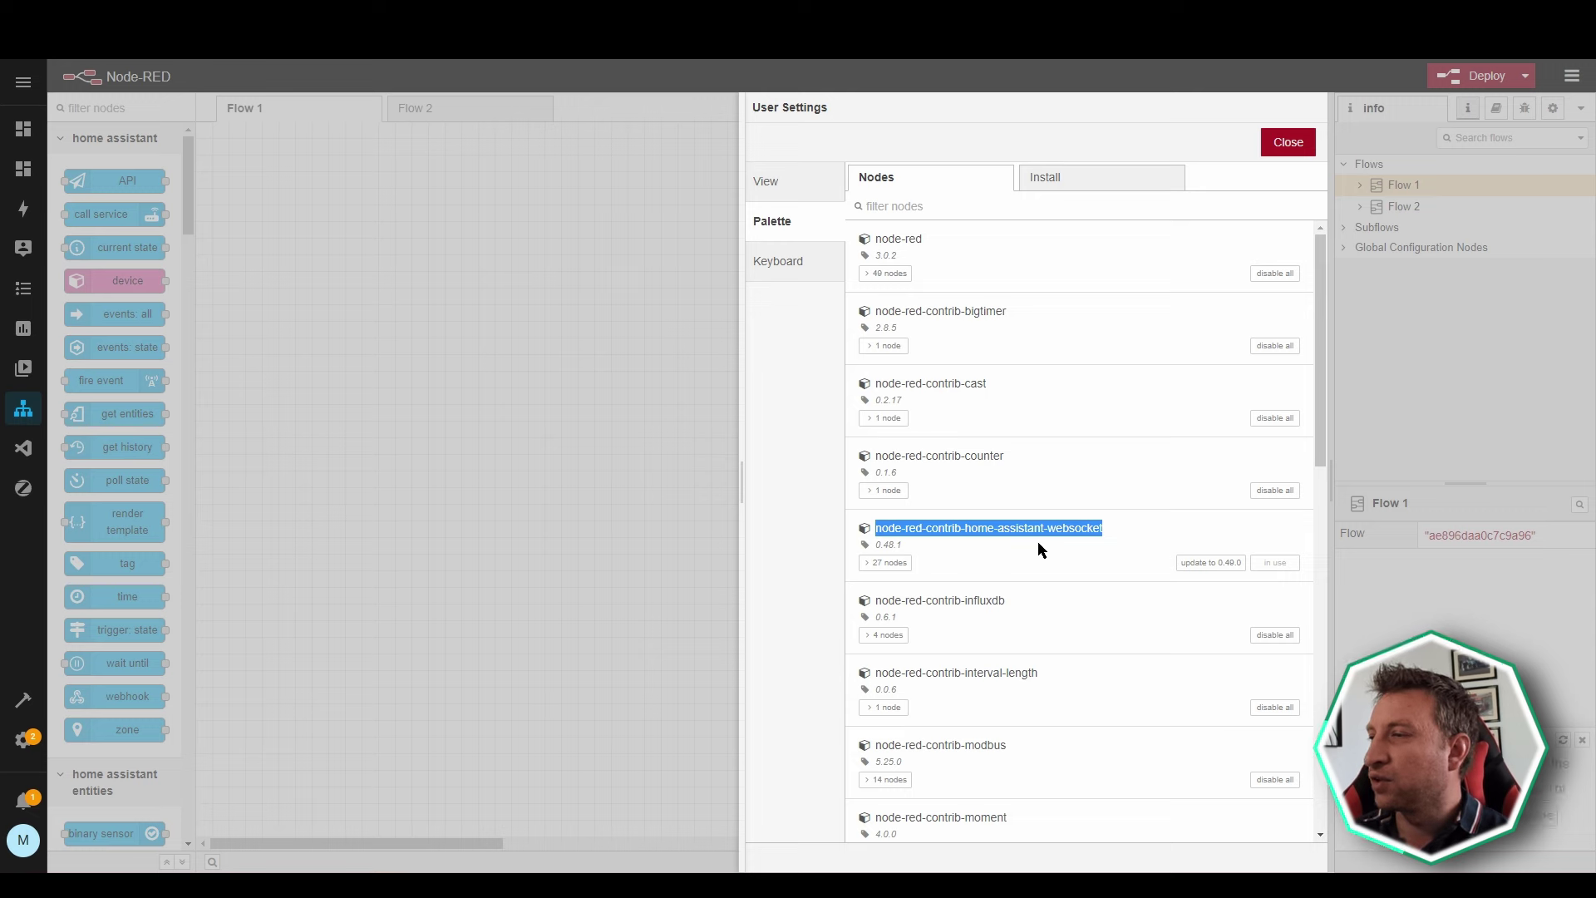
left_click(886, 562)
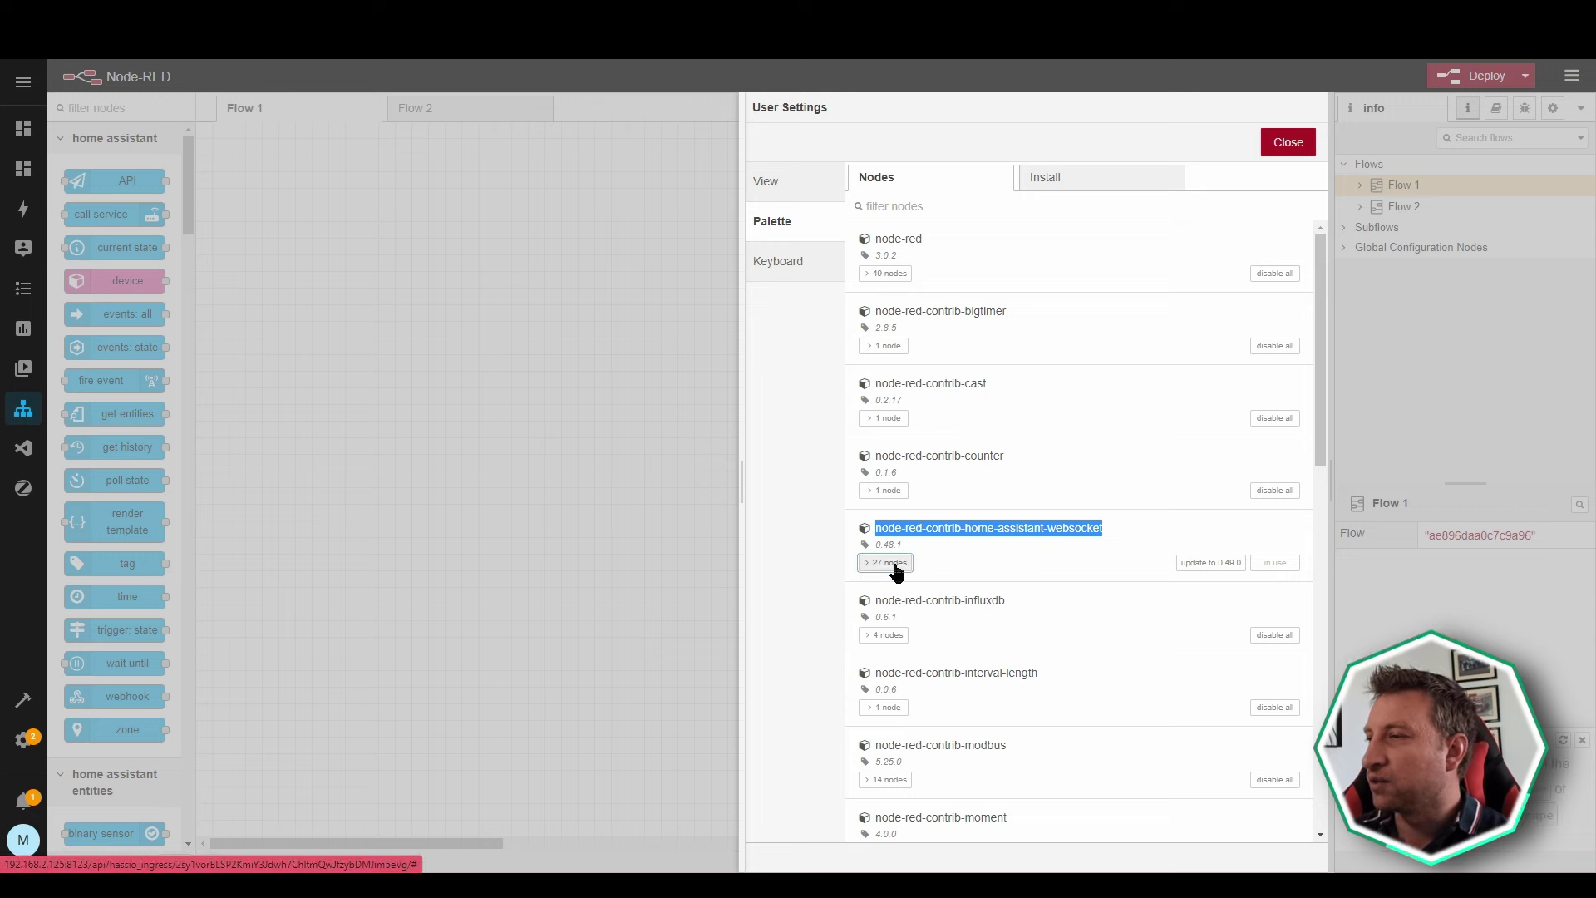
scroll(937, 700, "down", 3)
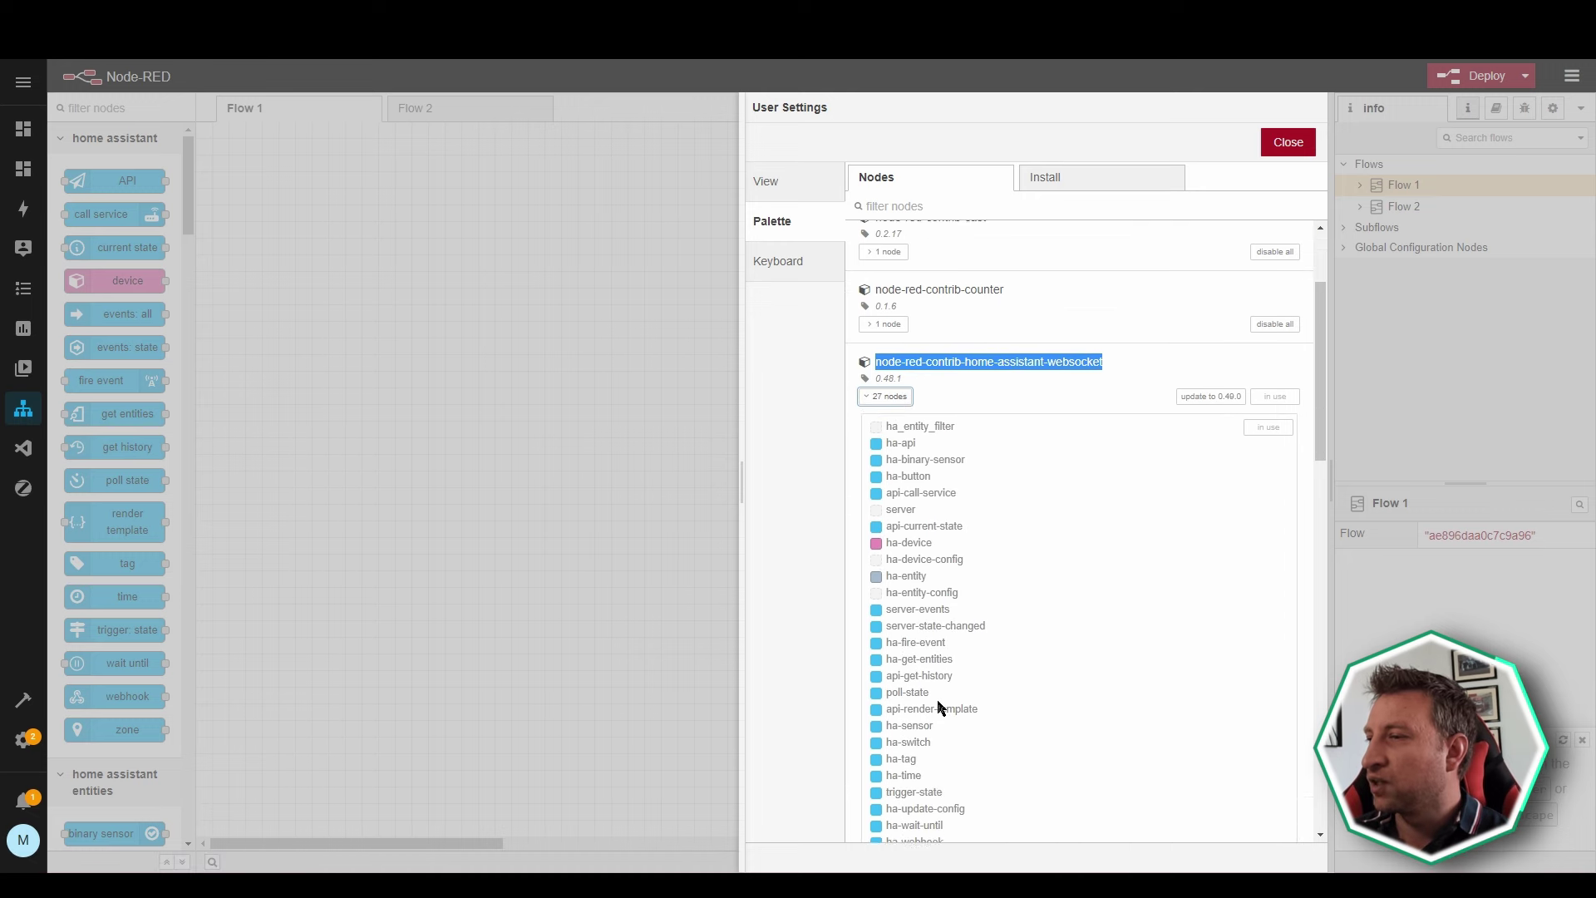
scroll(936, 695, "up", 2)
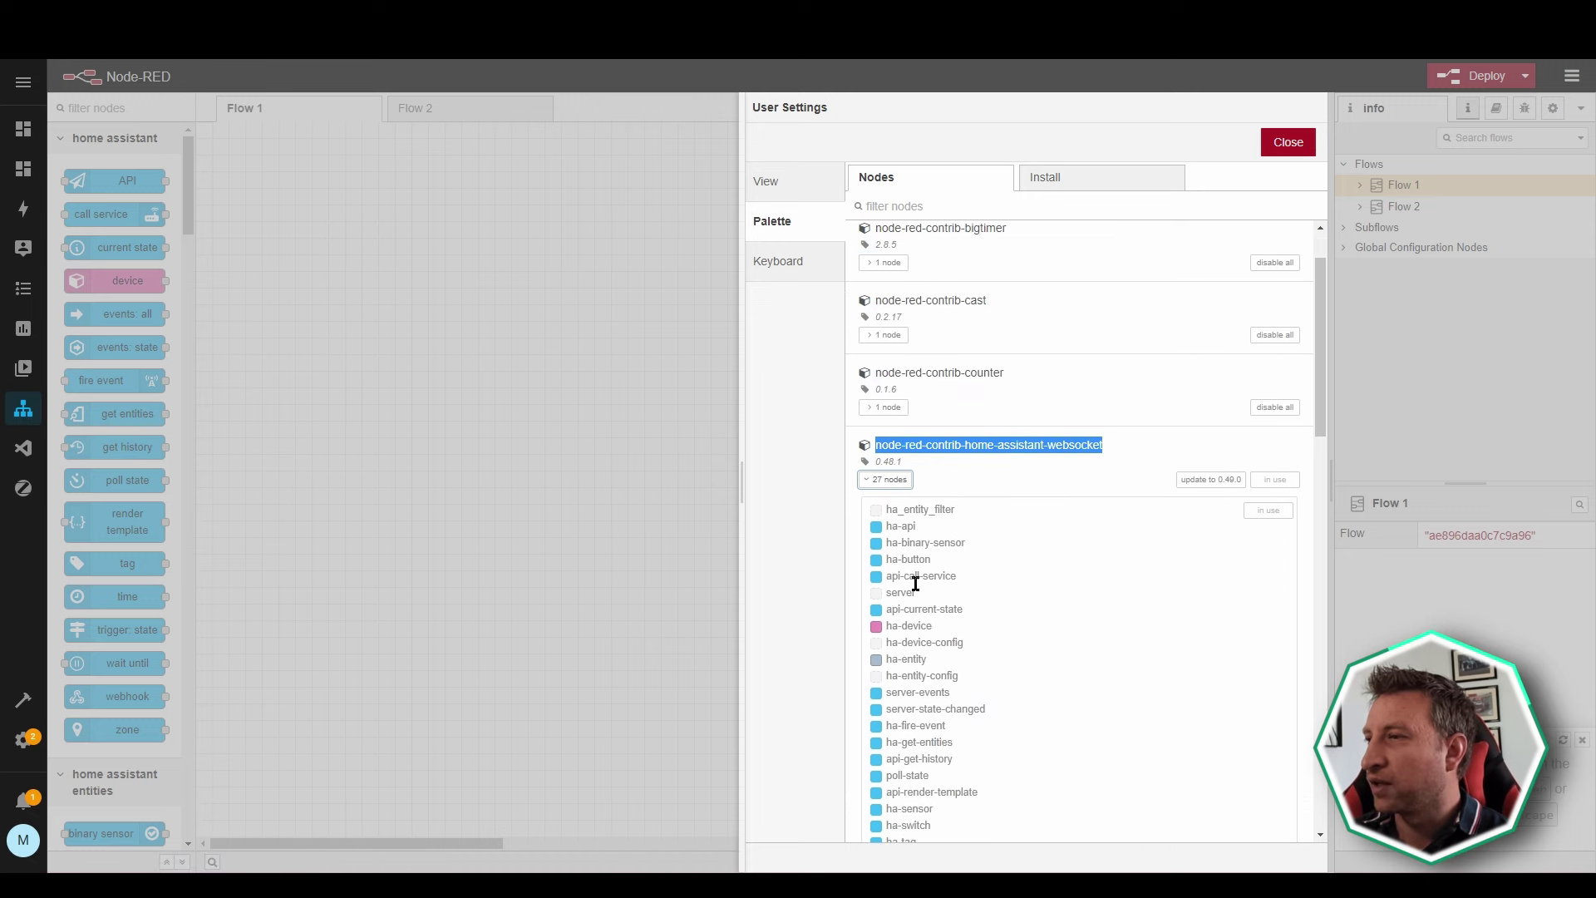
left_click(886, 480)
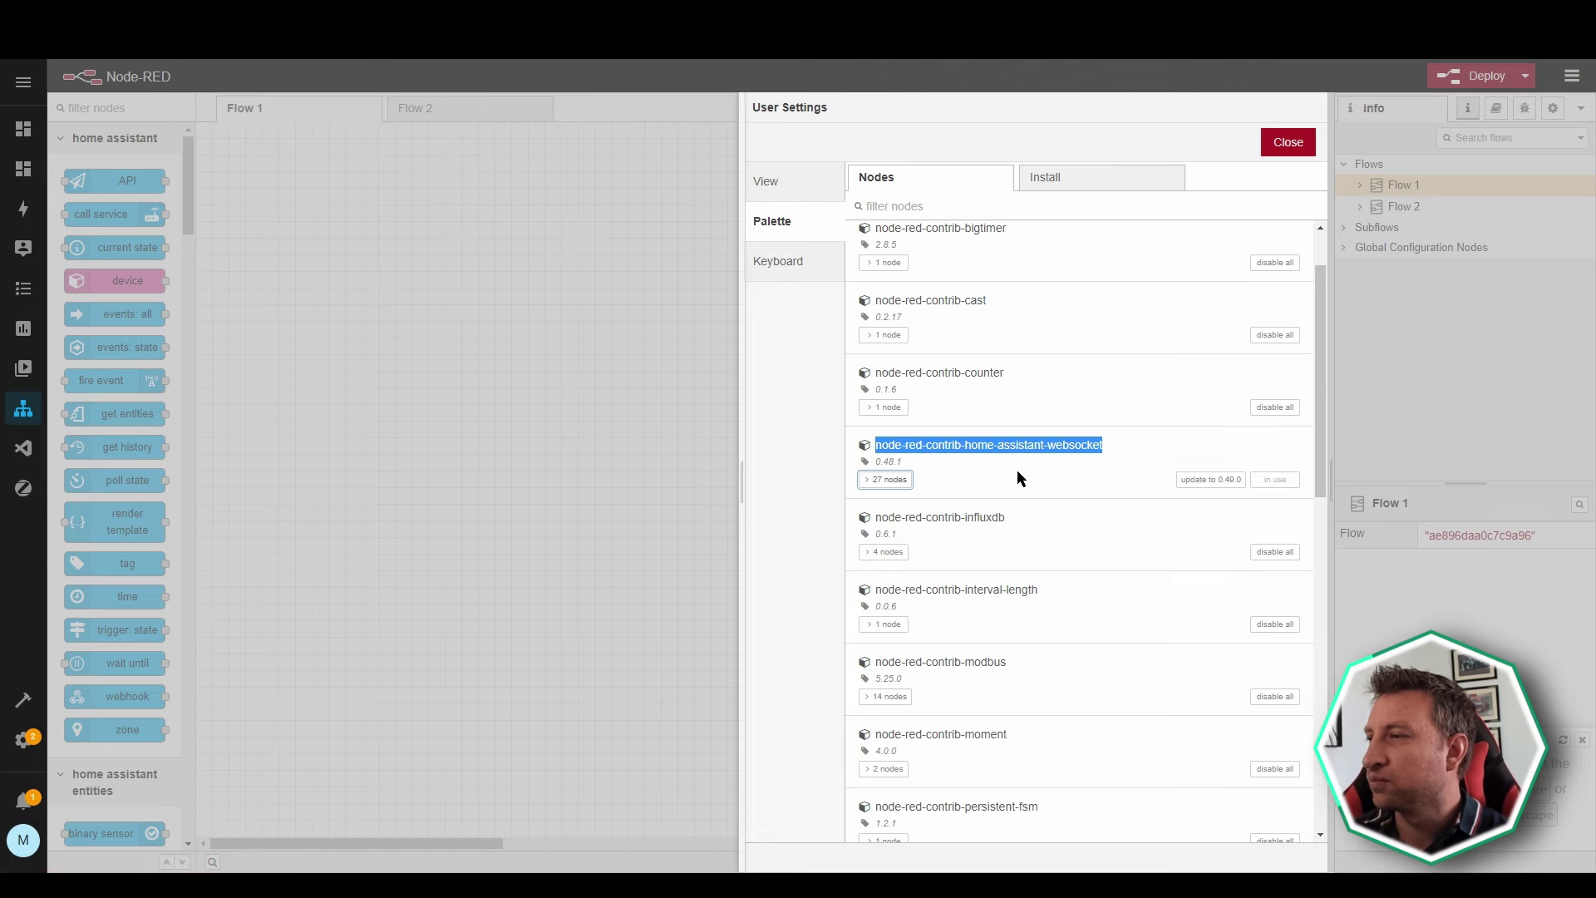
left_click(1302, 155)
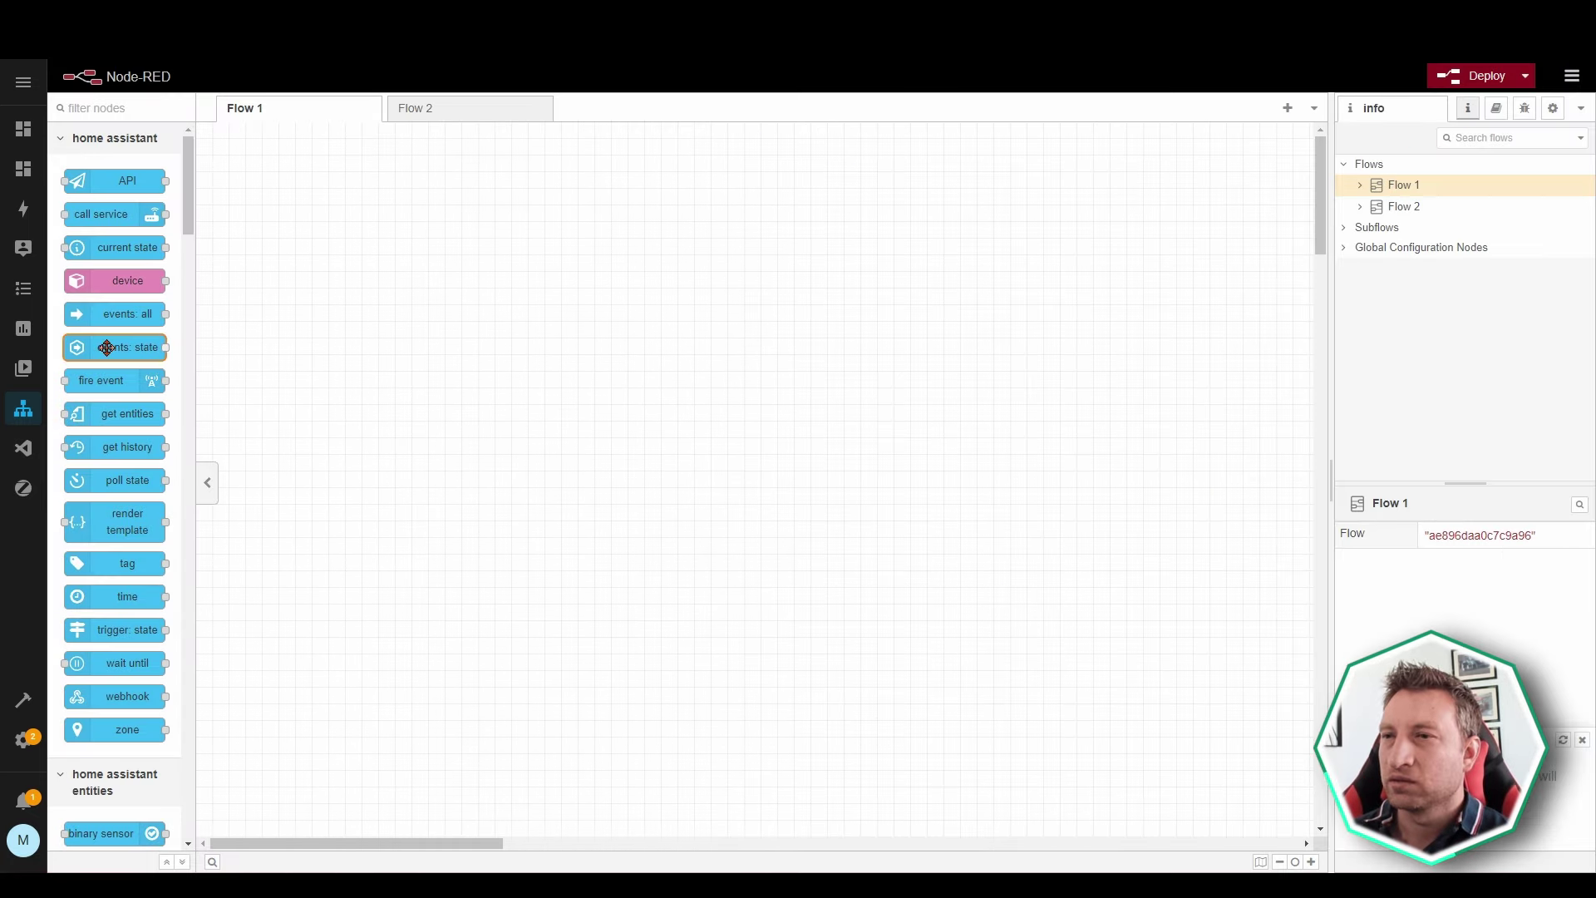
Place an events: state node near the upper-left corner of Flow 1 and open its properties with Home Assistant as server.
mouse_move(106, 347)
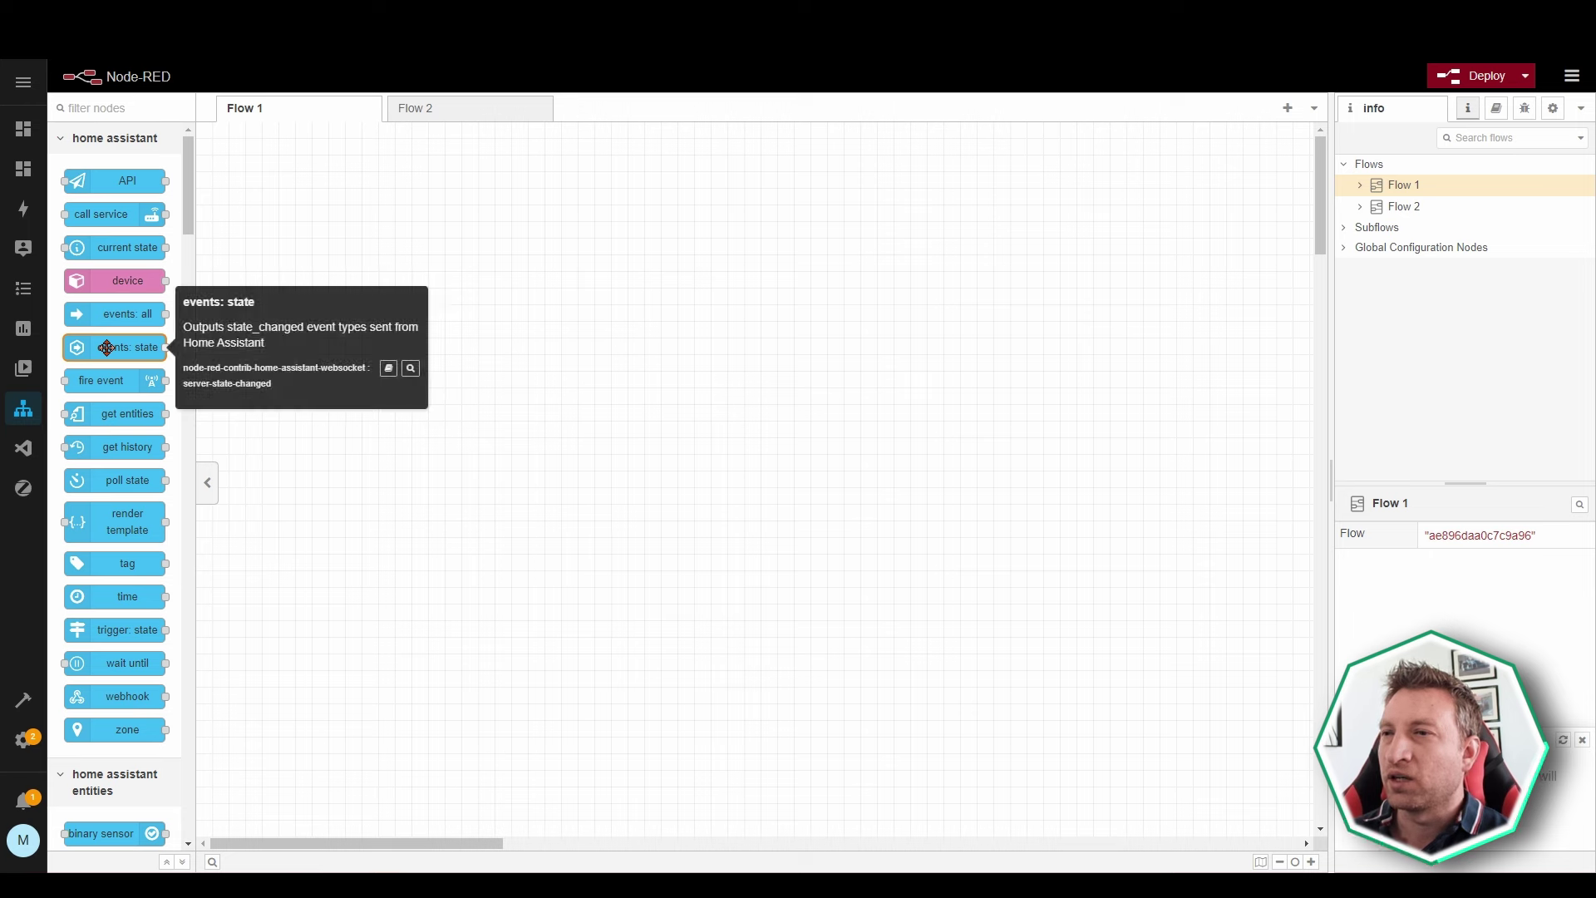
left_click_drag(107, 348, 317, 226)
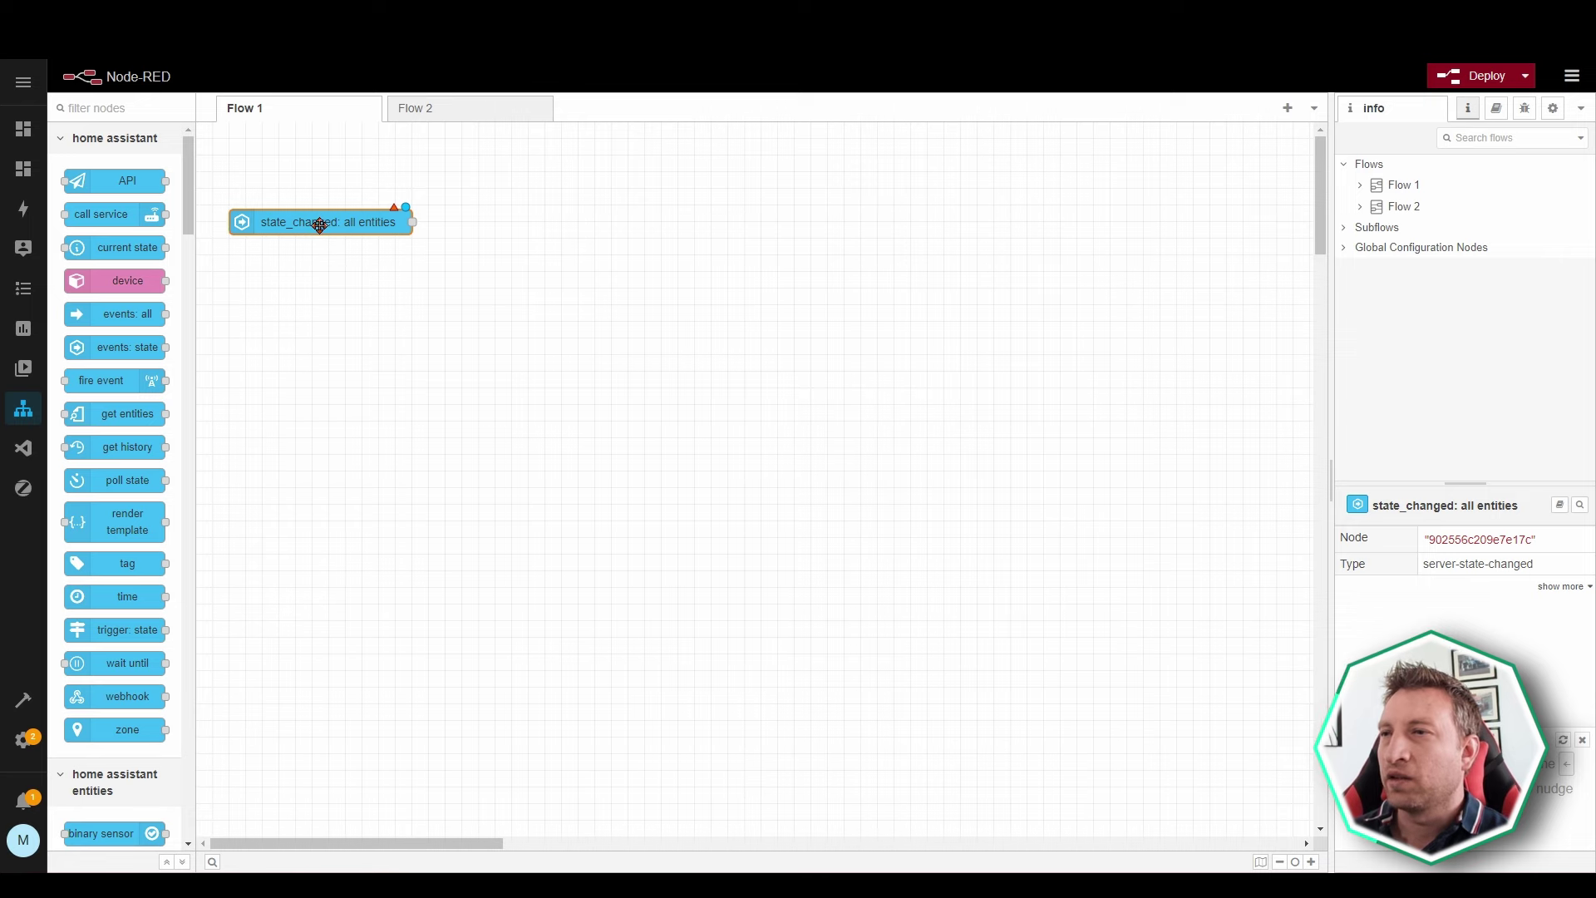
double_click(322, 233)
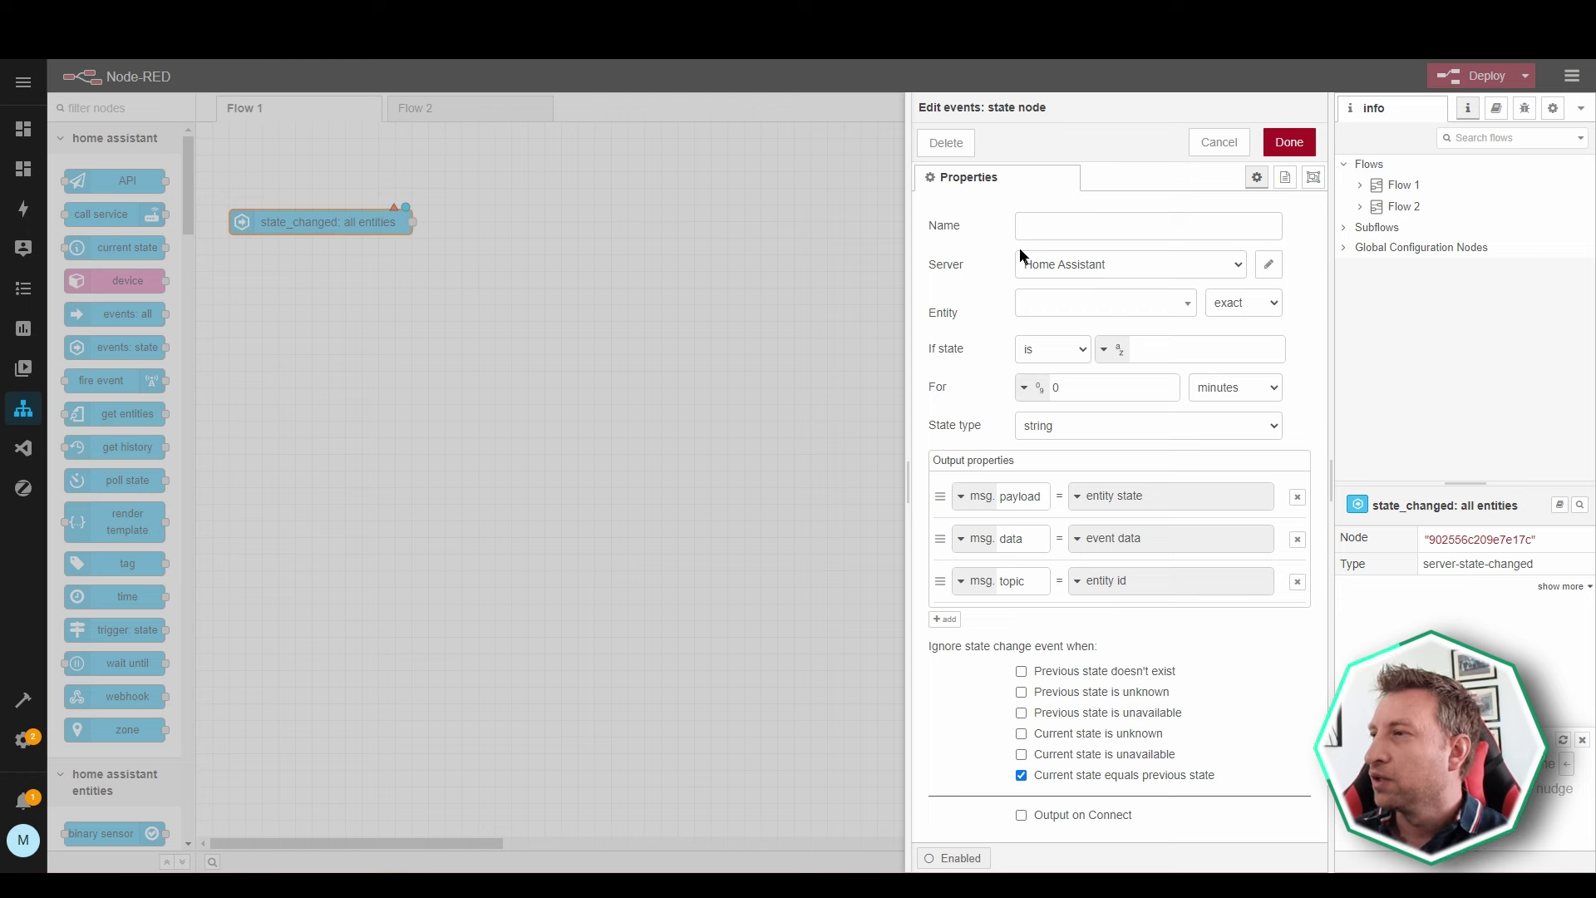
left_click(1083, 274)
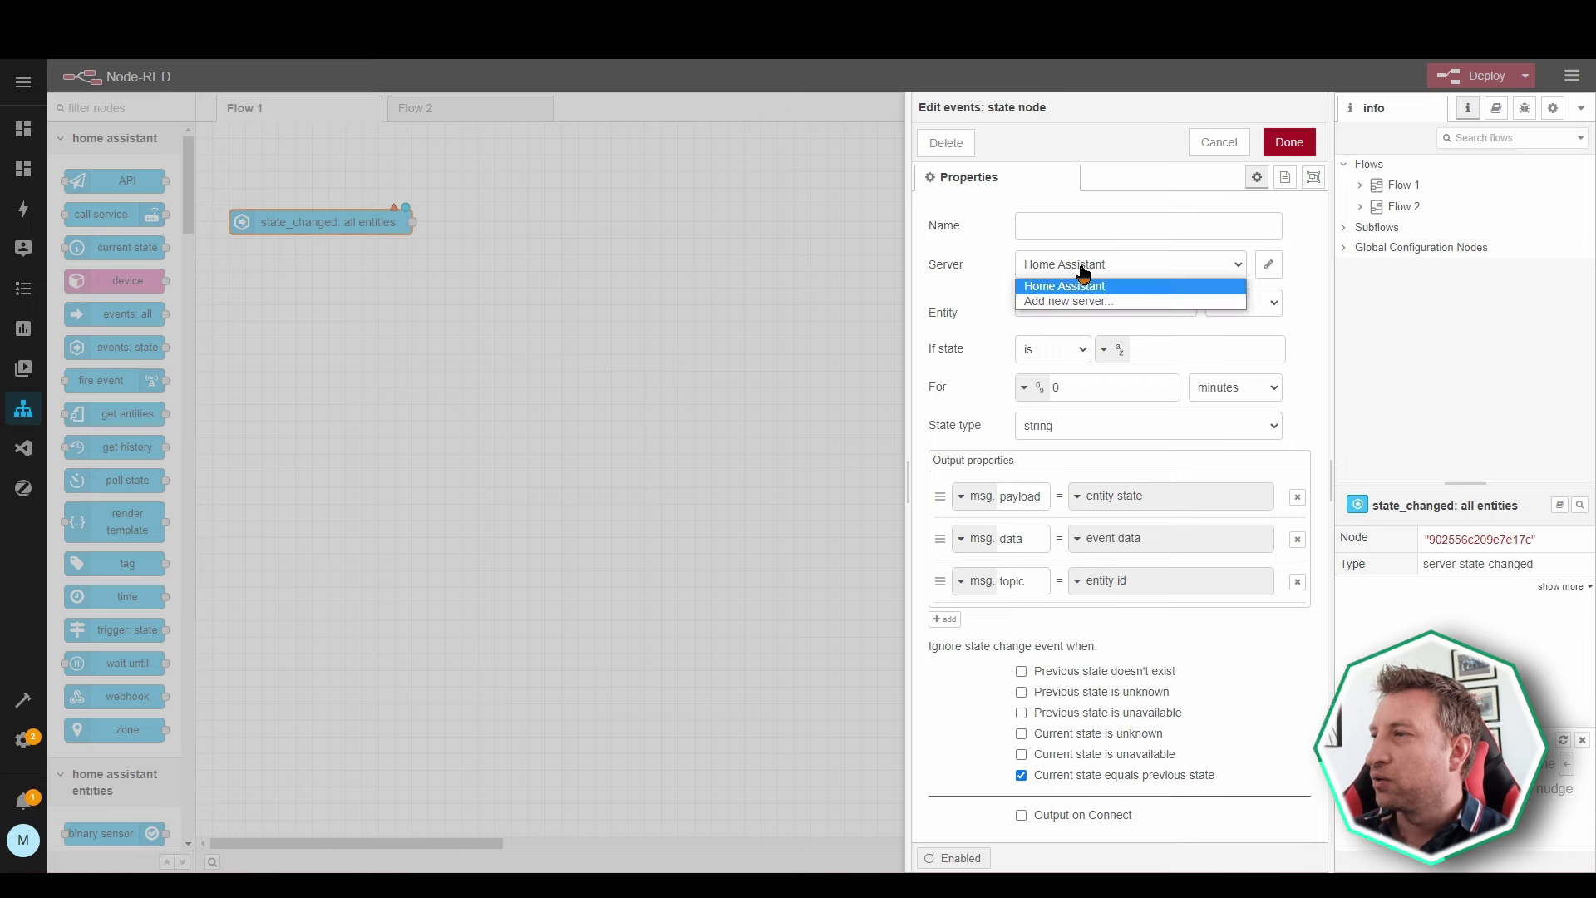
left_click(1084, 276)
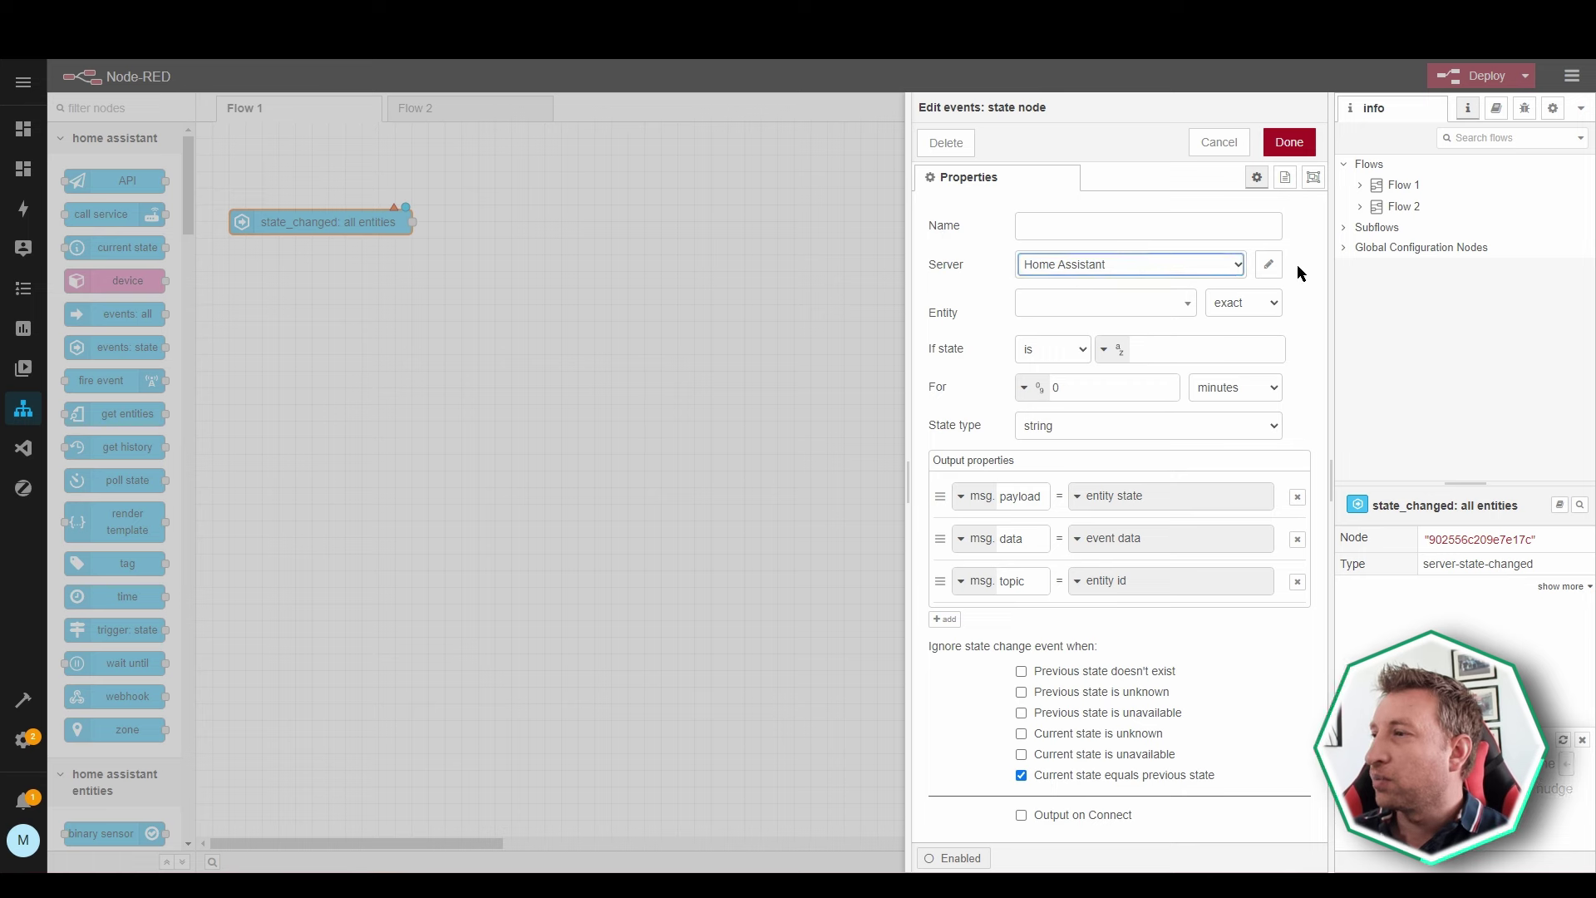
View the settings for adding a new server, cancel them and reselect Home Assistant as the node's server.
left_click(1176, 272)
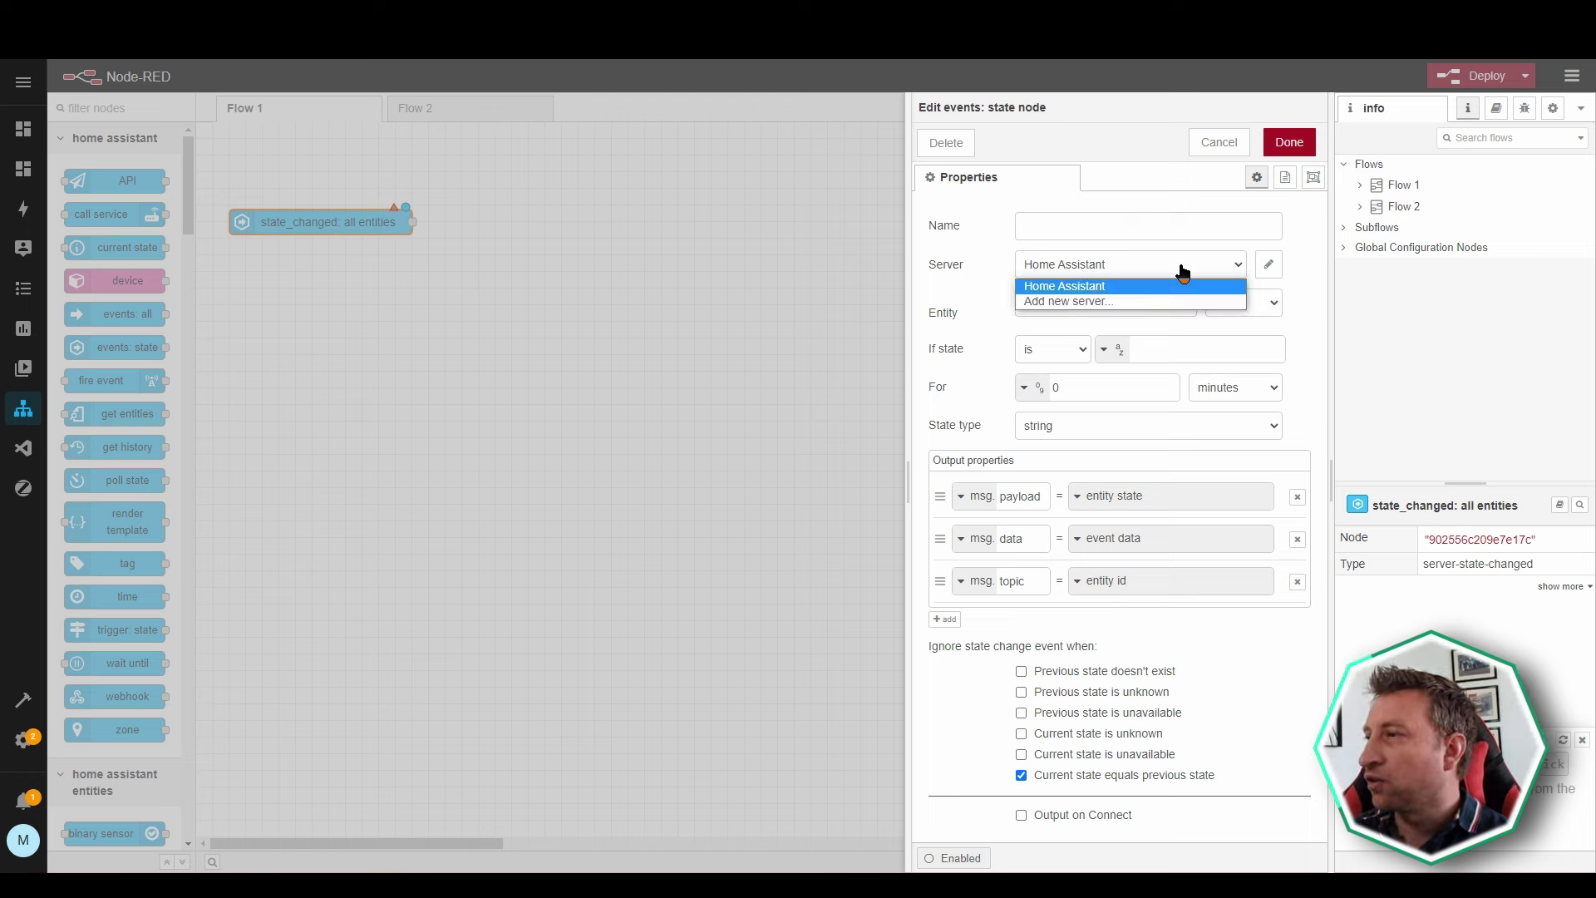
left_click(1096, 303)
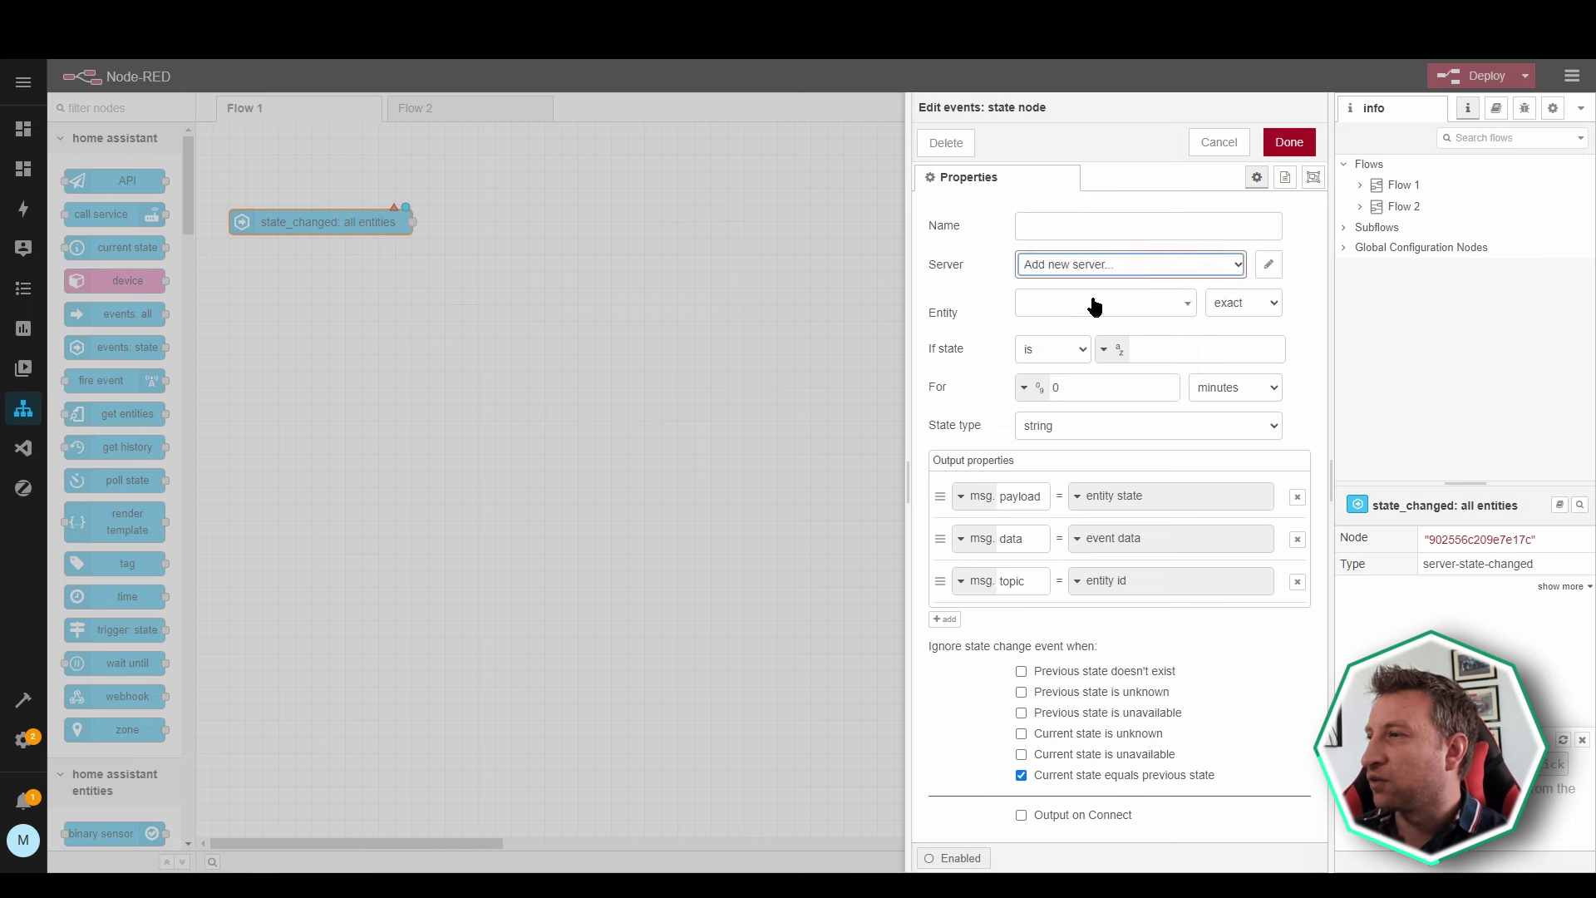
left_click(1267, 264)
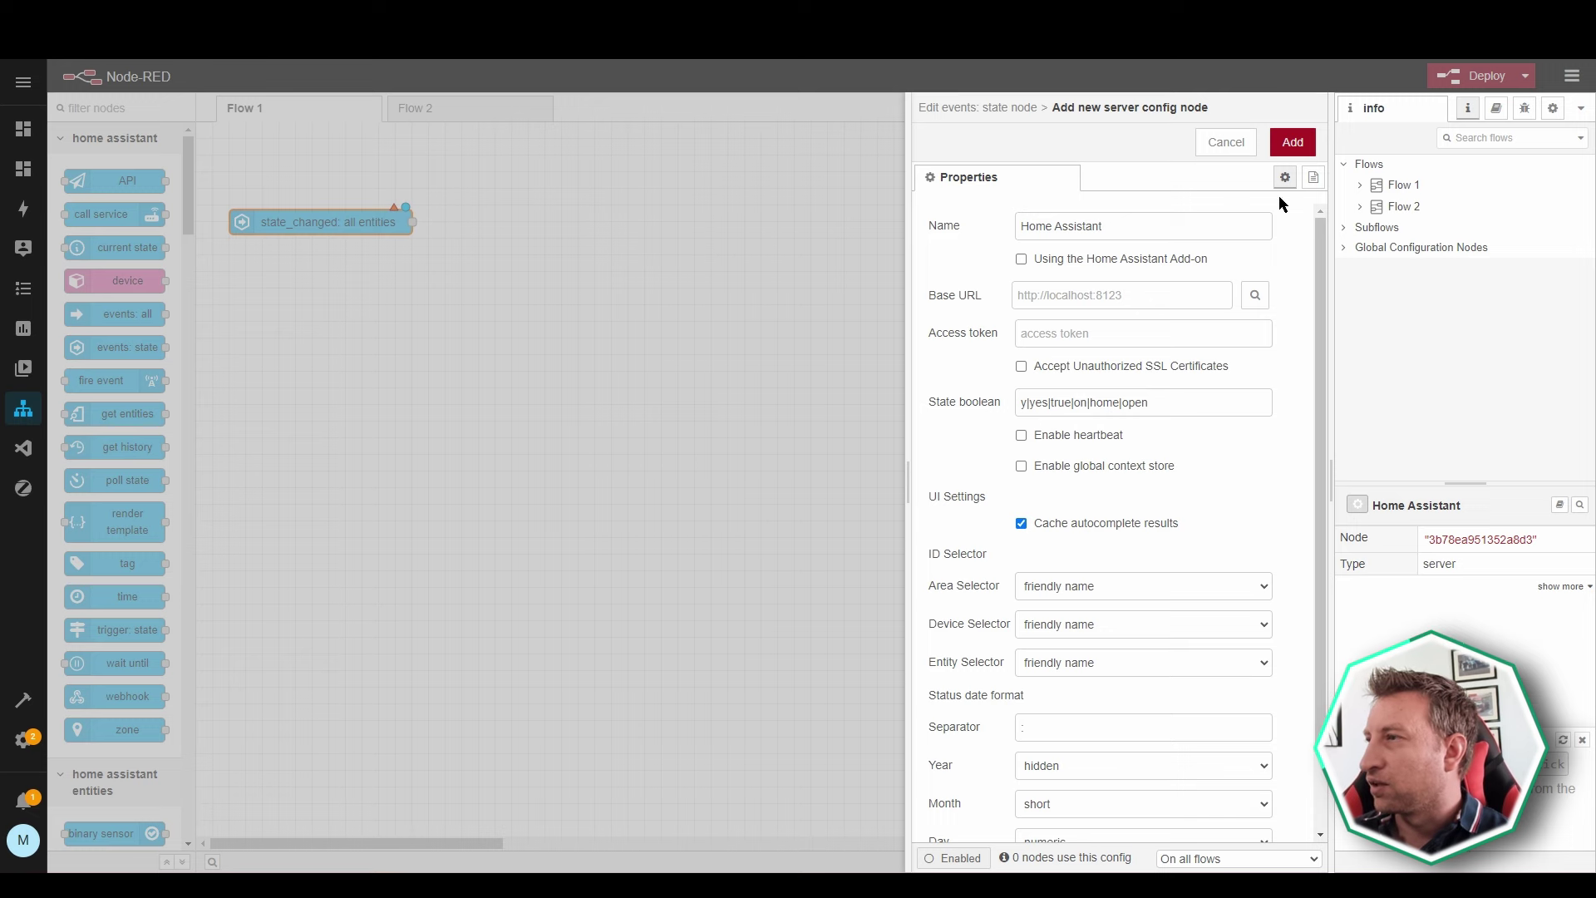
left_click(1229, 144)
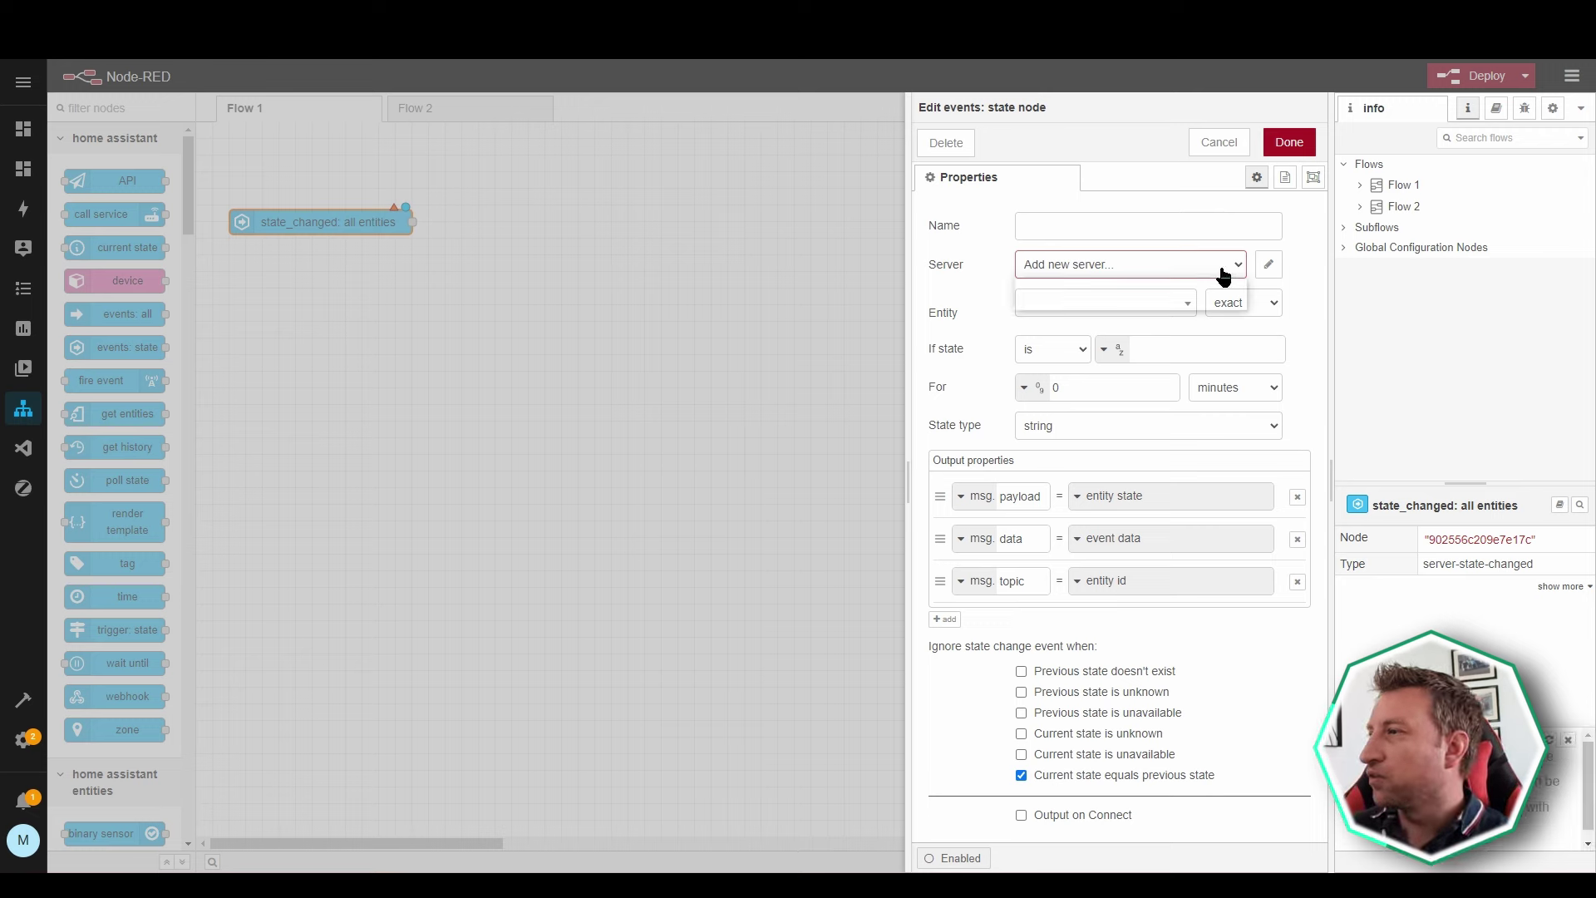
left_click(1224, 276)
left_click(1140, 281)
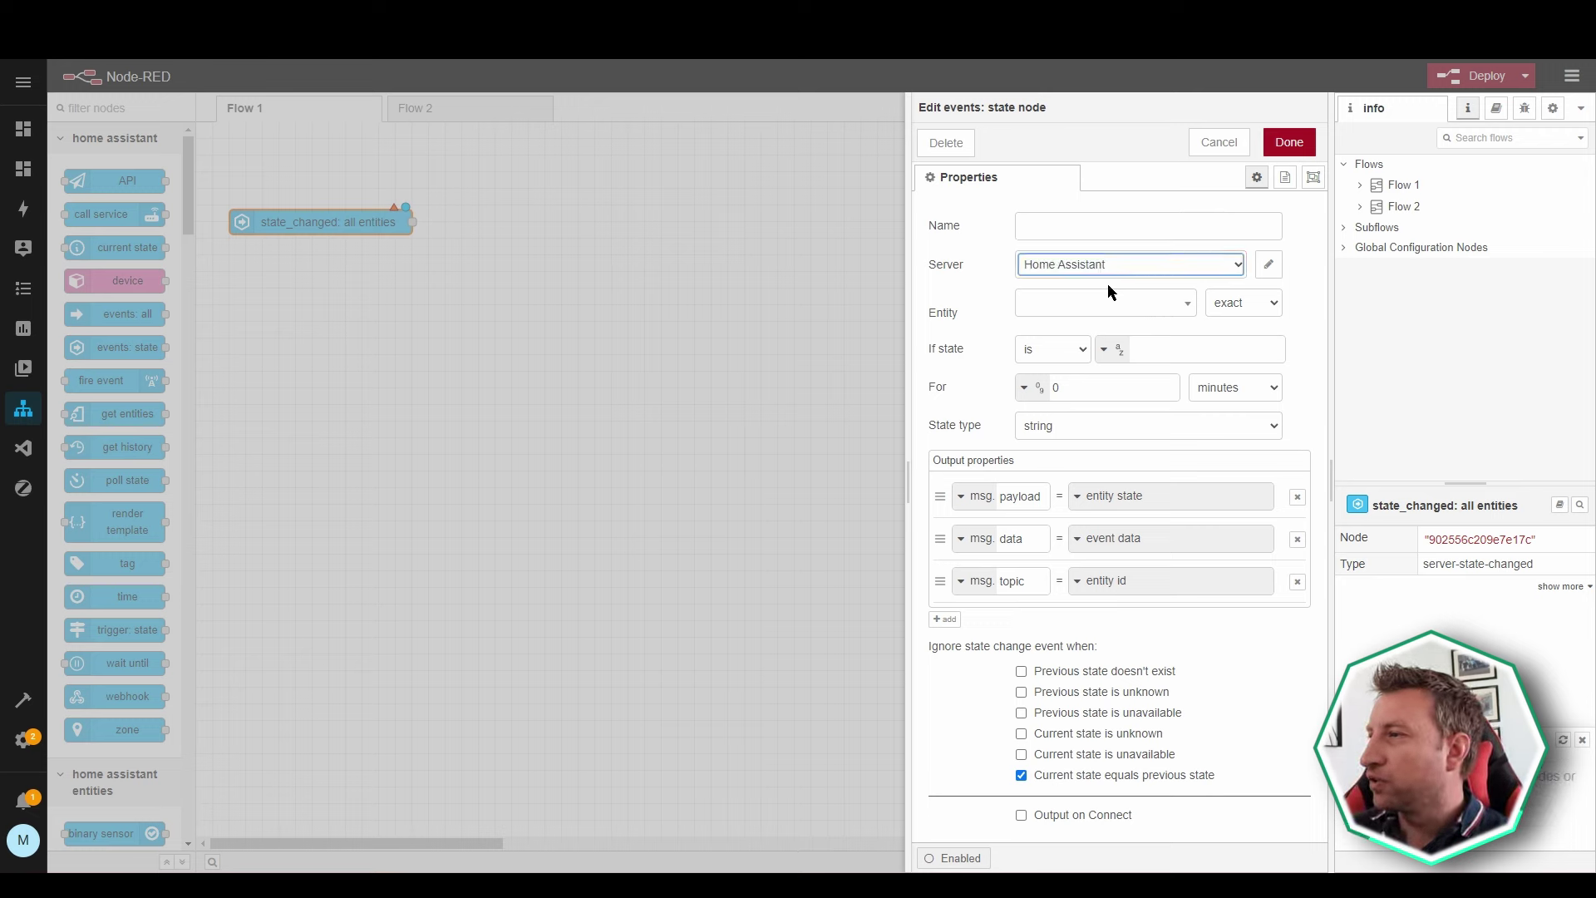
Choose Study speaker as the entity the events: state node monitors.
left_click(1086, 315)
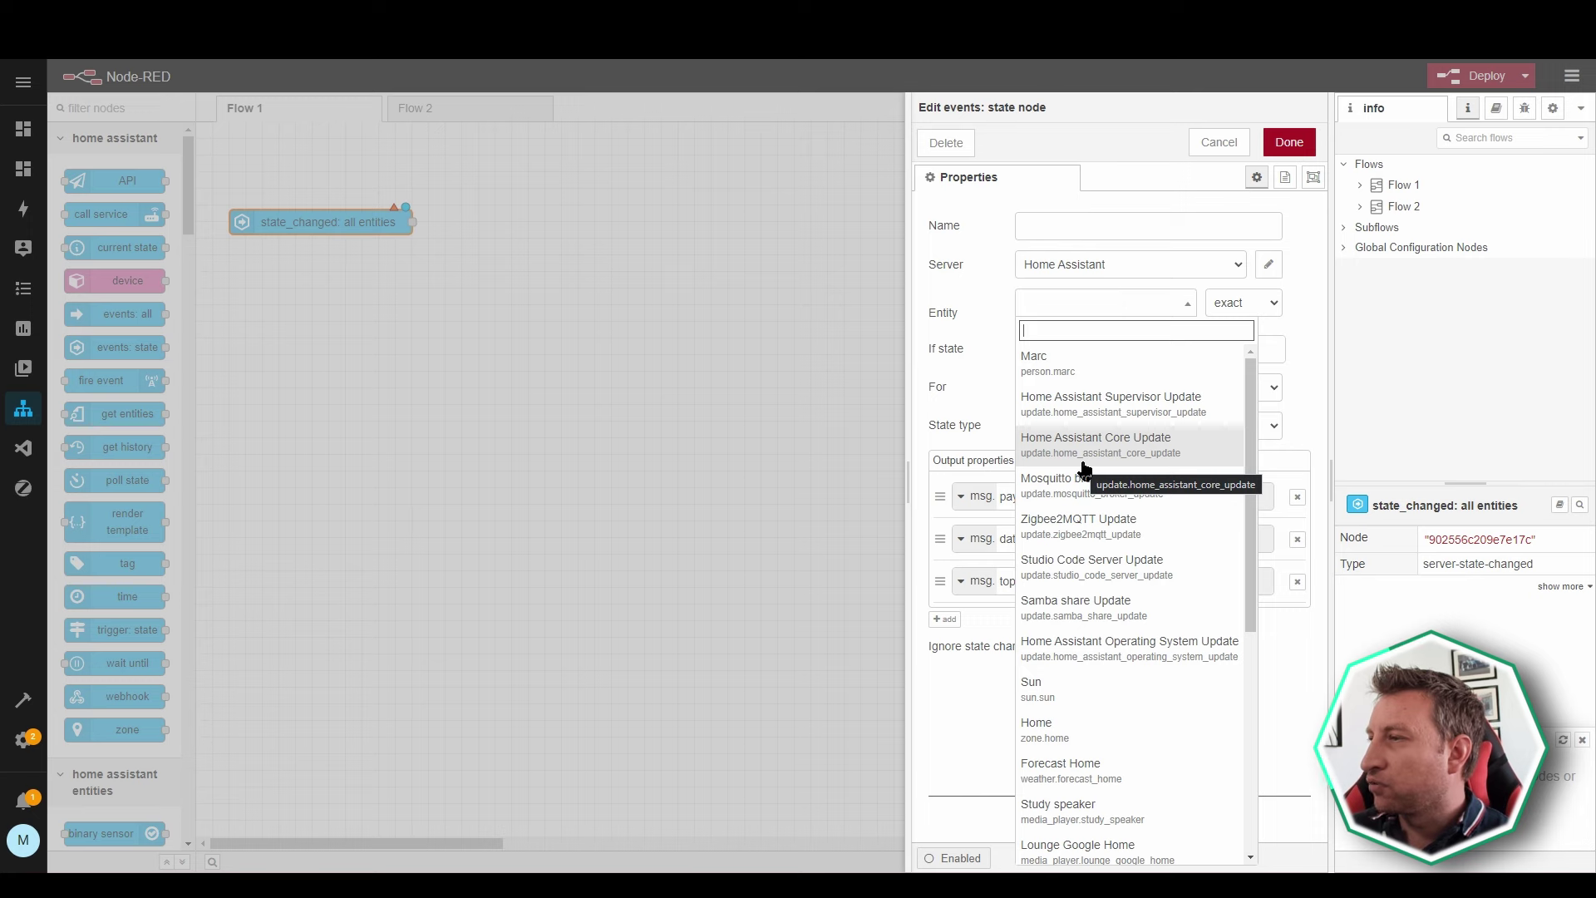
scroll(1088, 474, "down", 5)
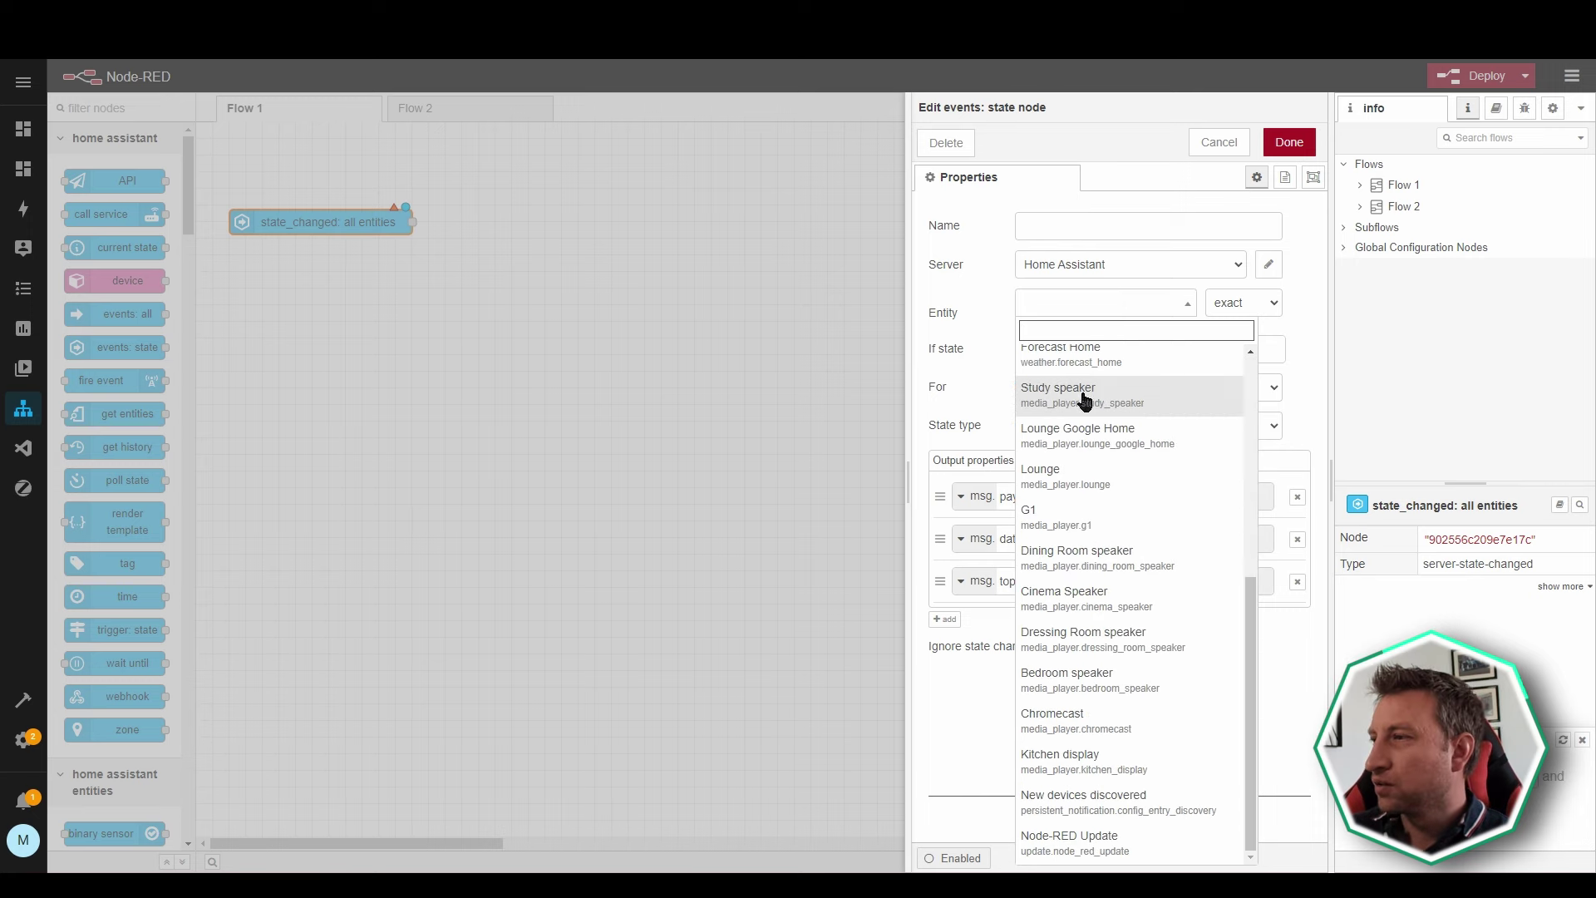
left_click(1187, 401)
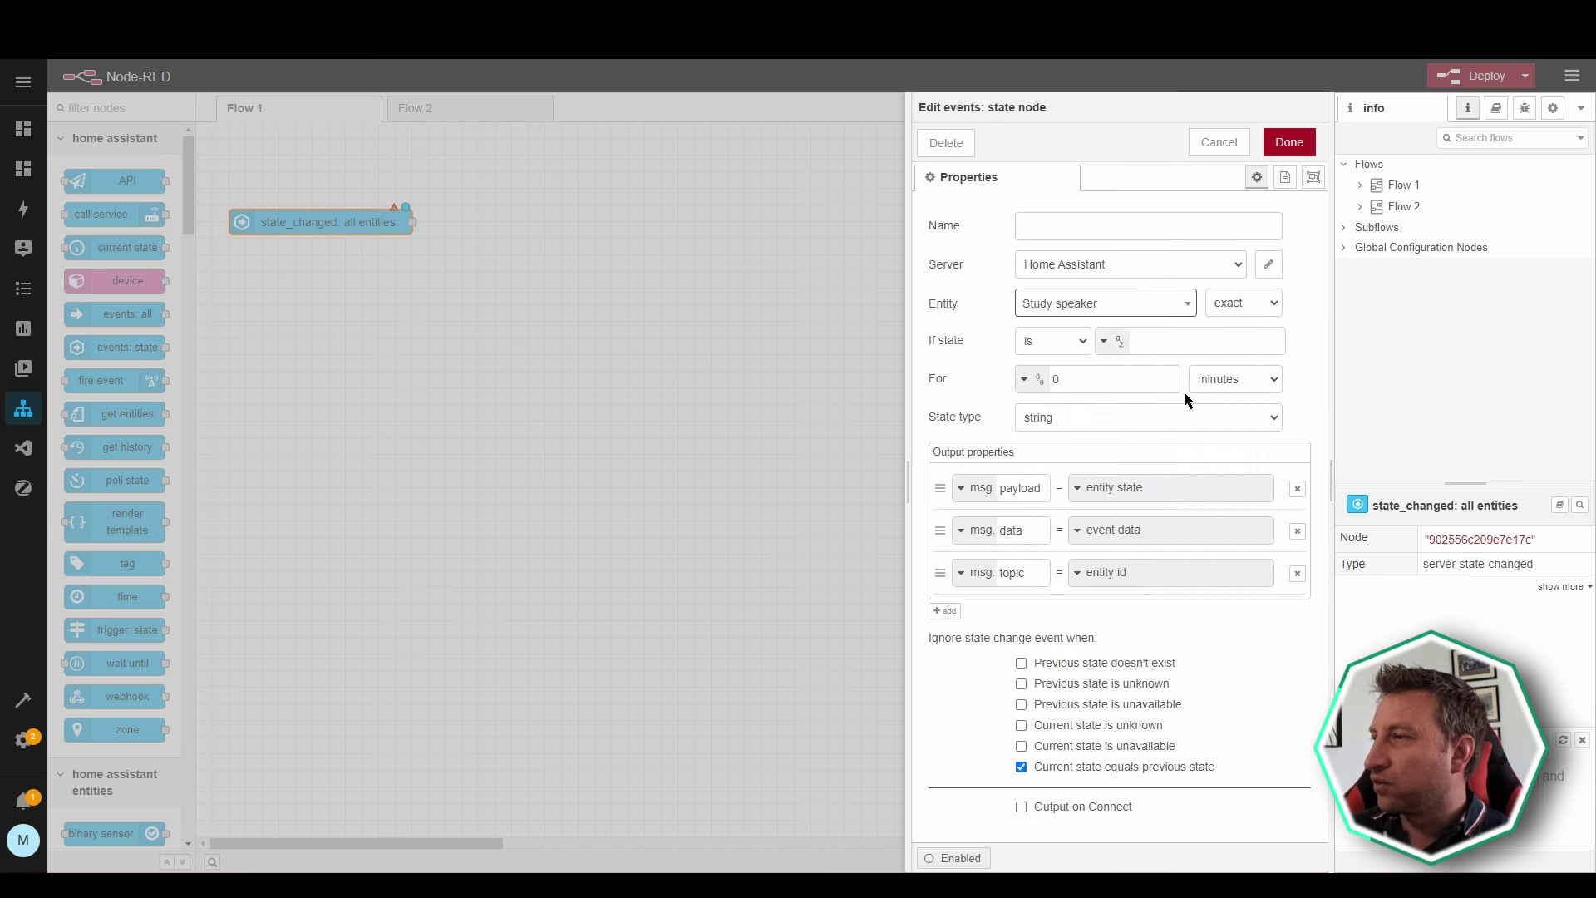
left_click(1172, 339)
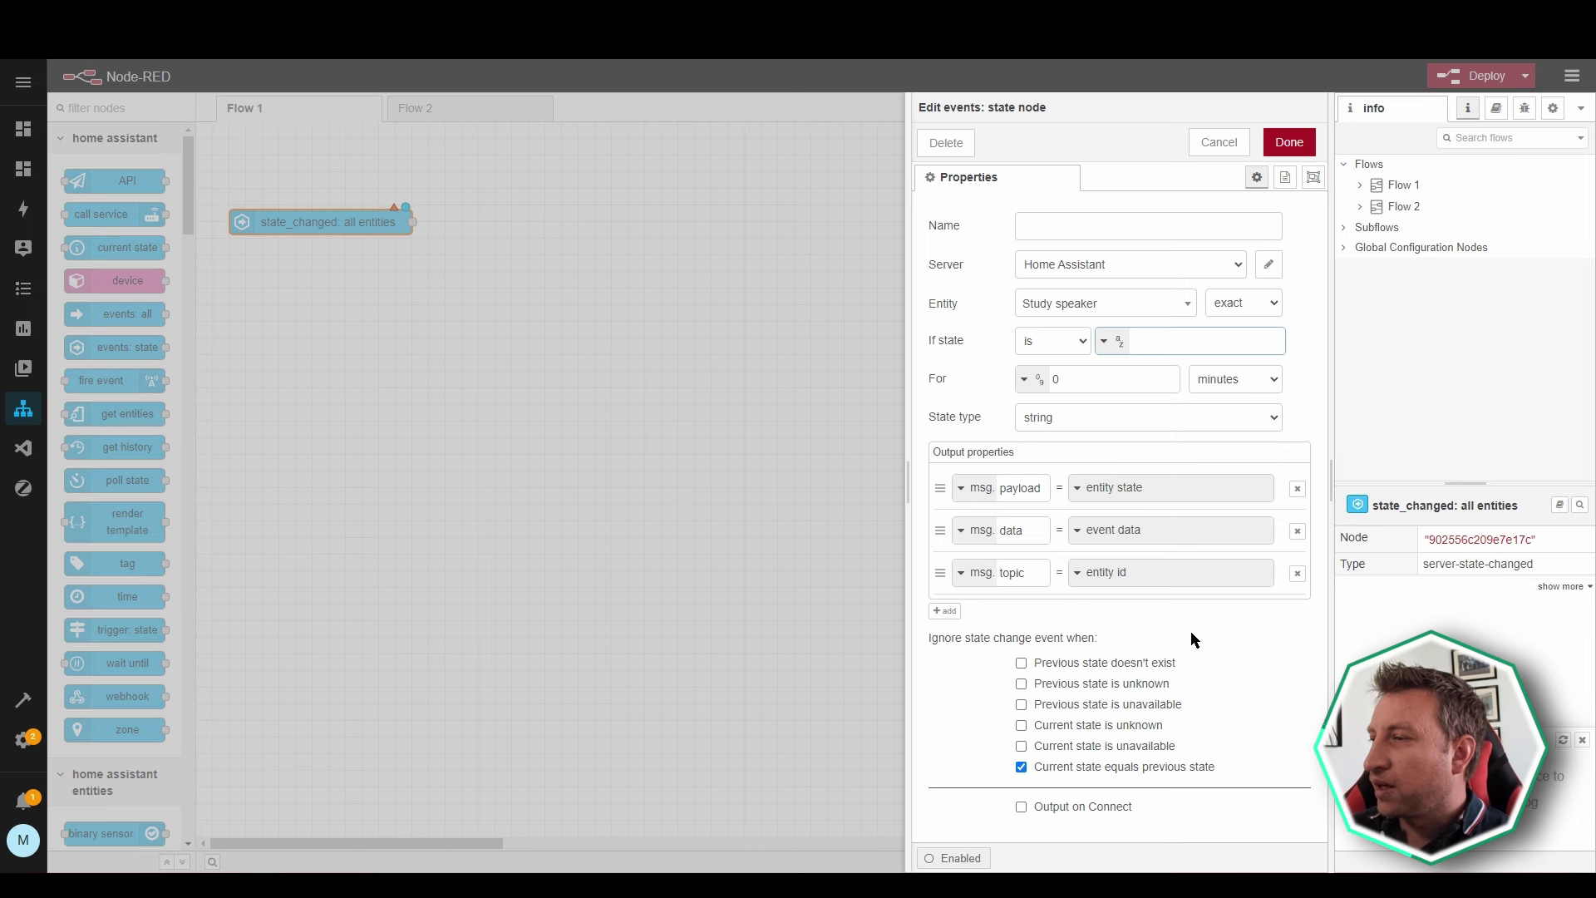
left_click(1068, 707)
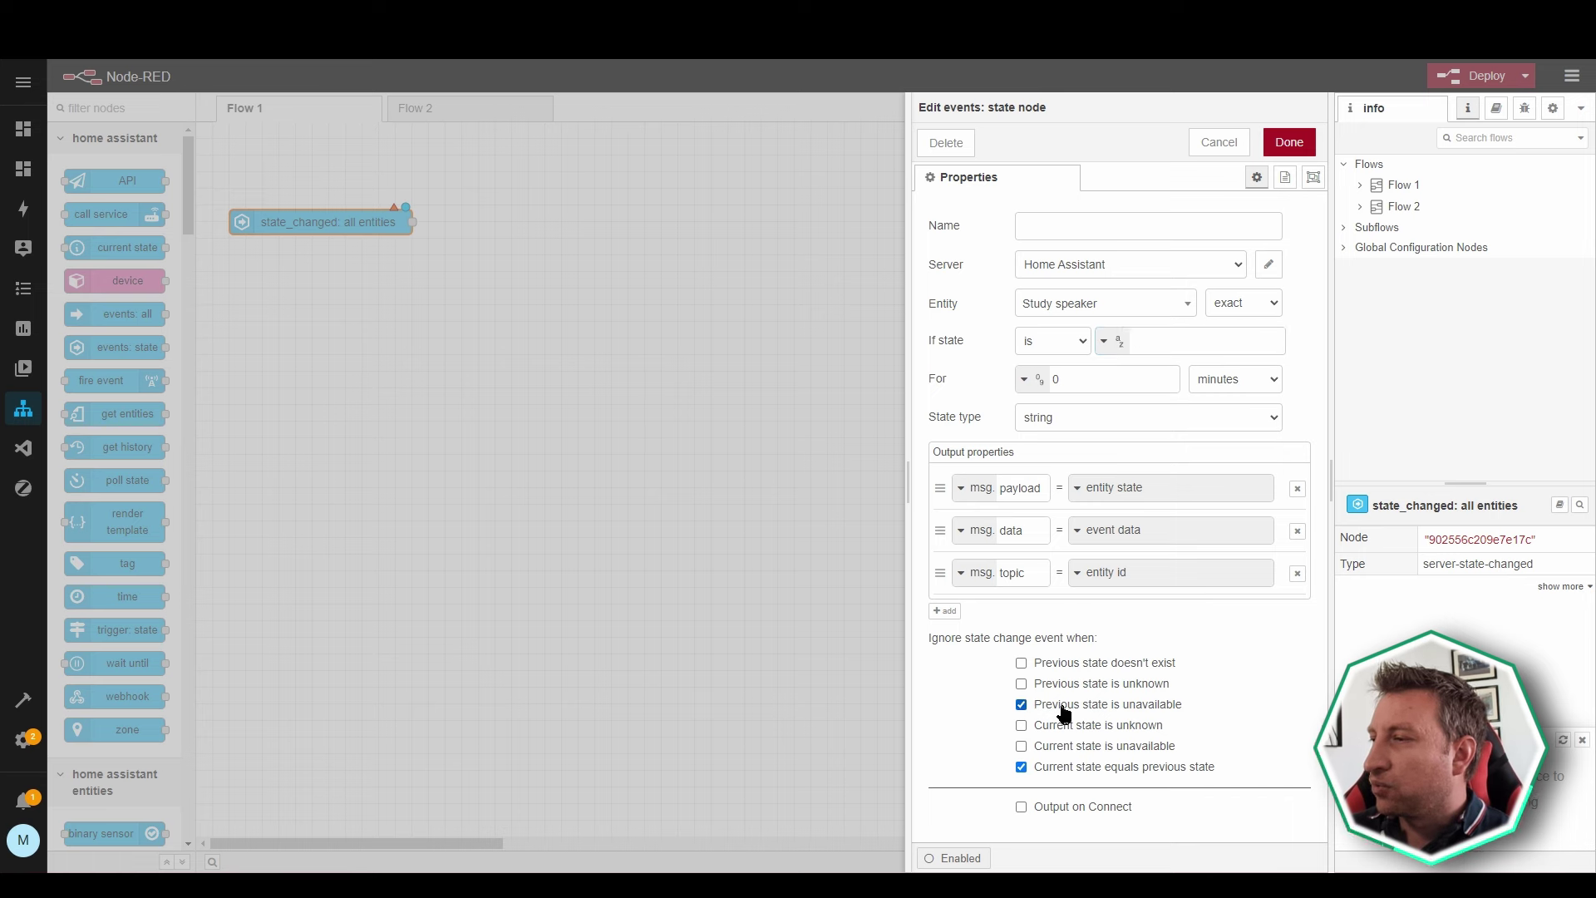
left_click(1061, 708)
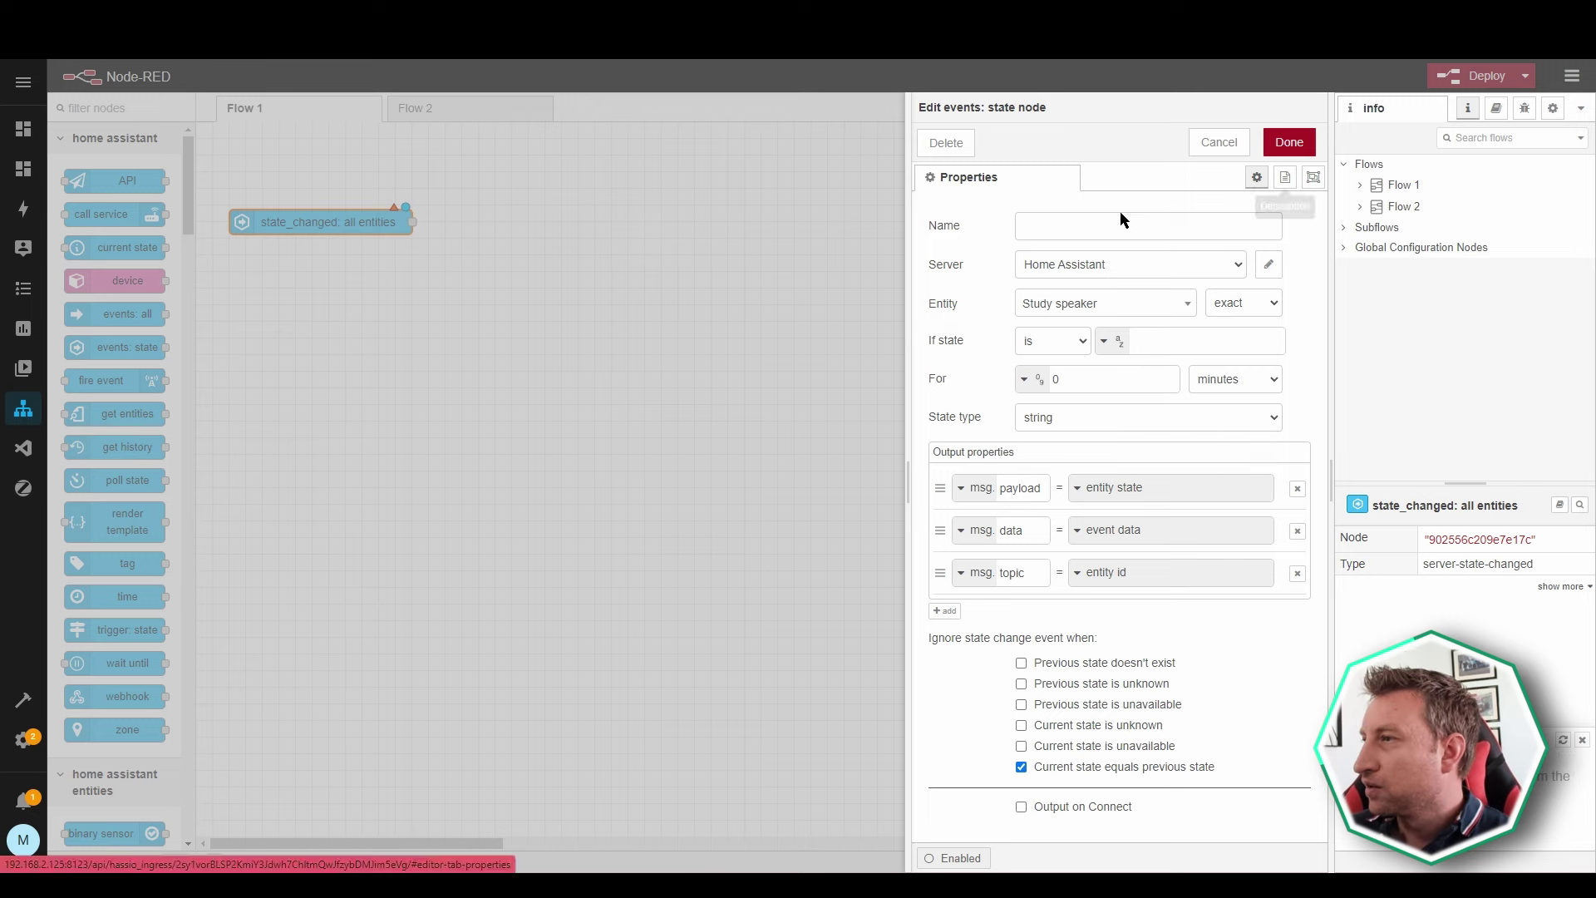
Name the events: state node Study Speaker and save its properties.
left_click(1078, 224)
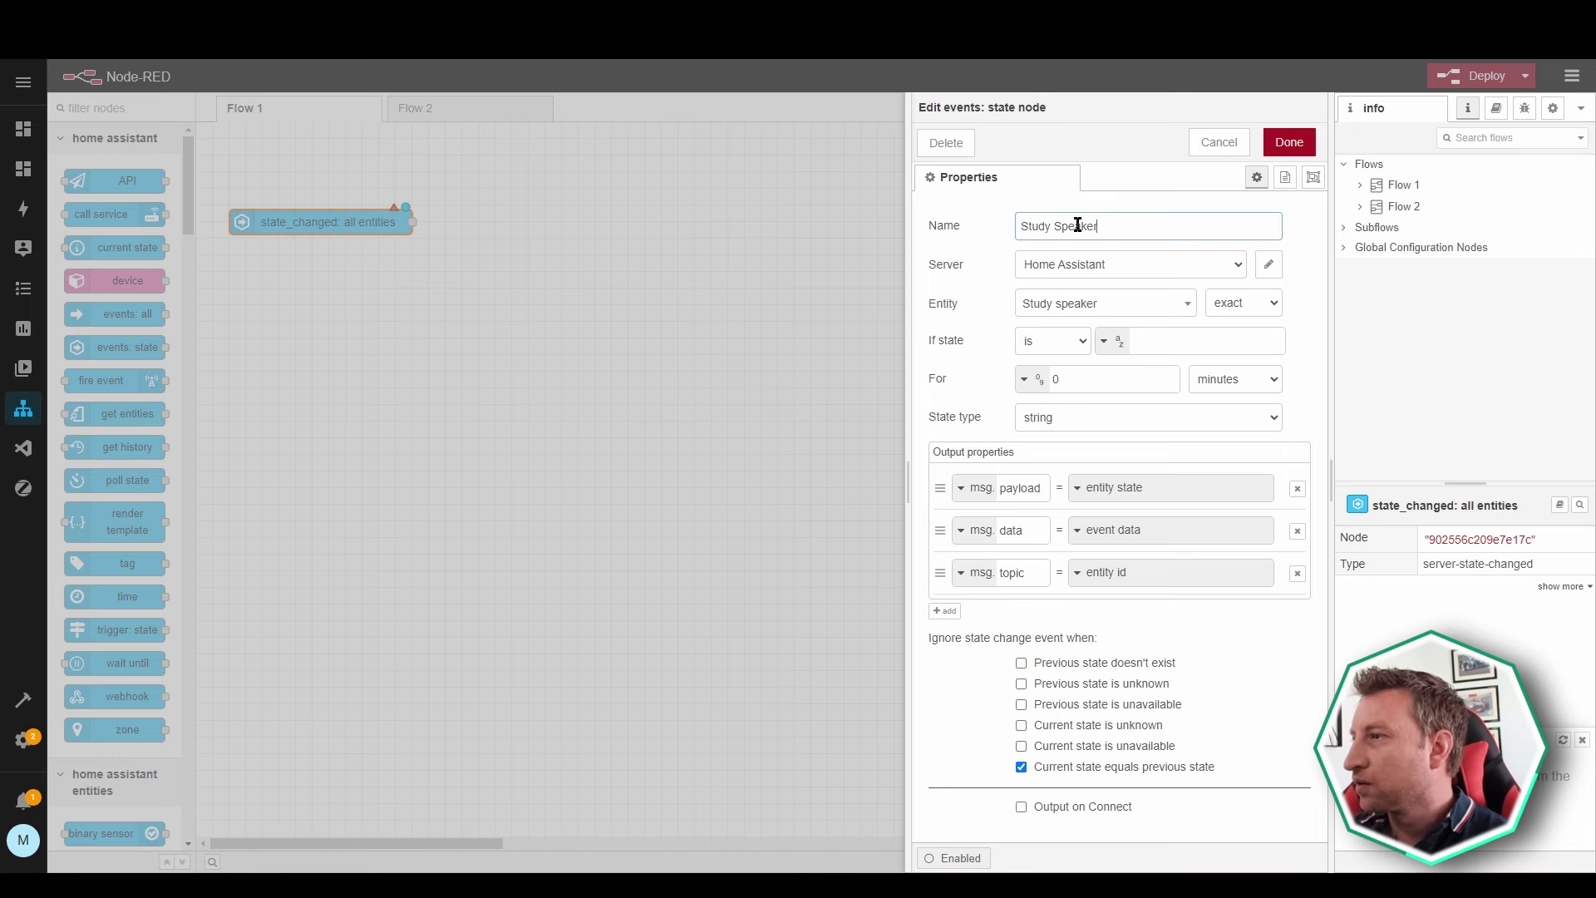
left_click(1286, 153)
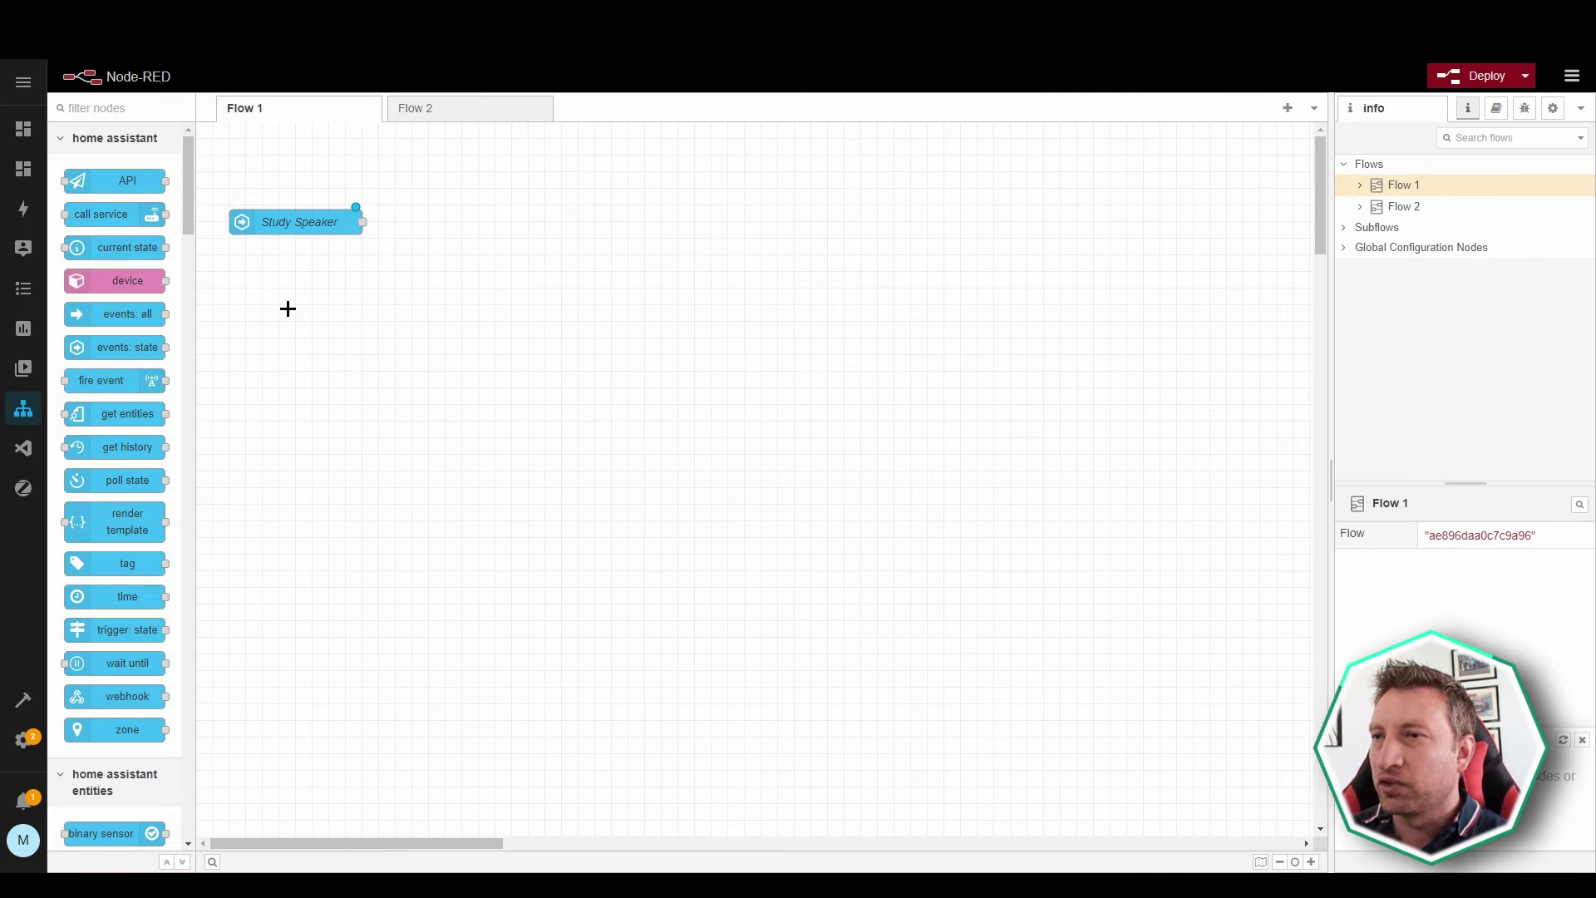
Place a debug node beside the Study Speaker node in Flow 1 and wire the Study Speaker output to it.
scroll(104, 320, "down", 6)
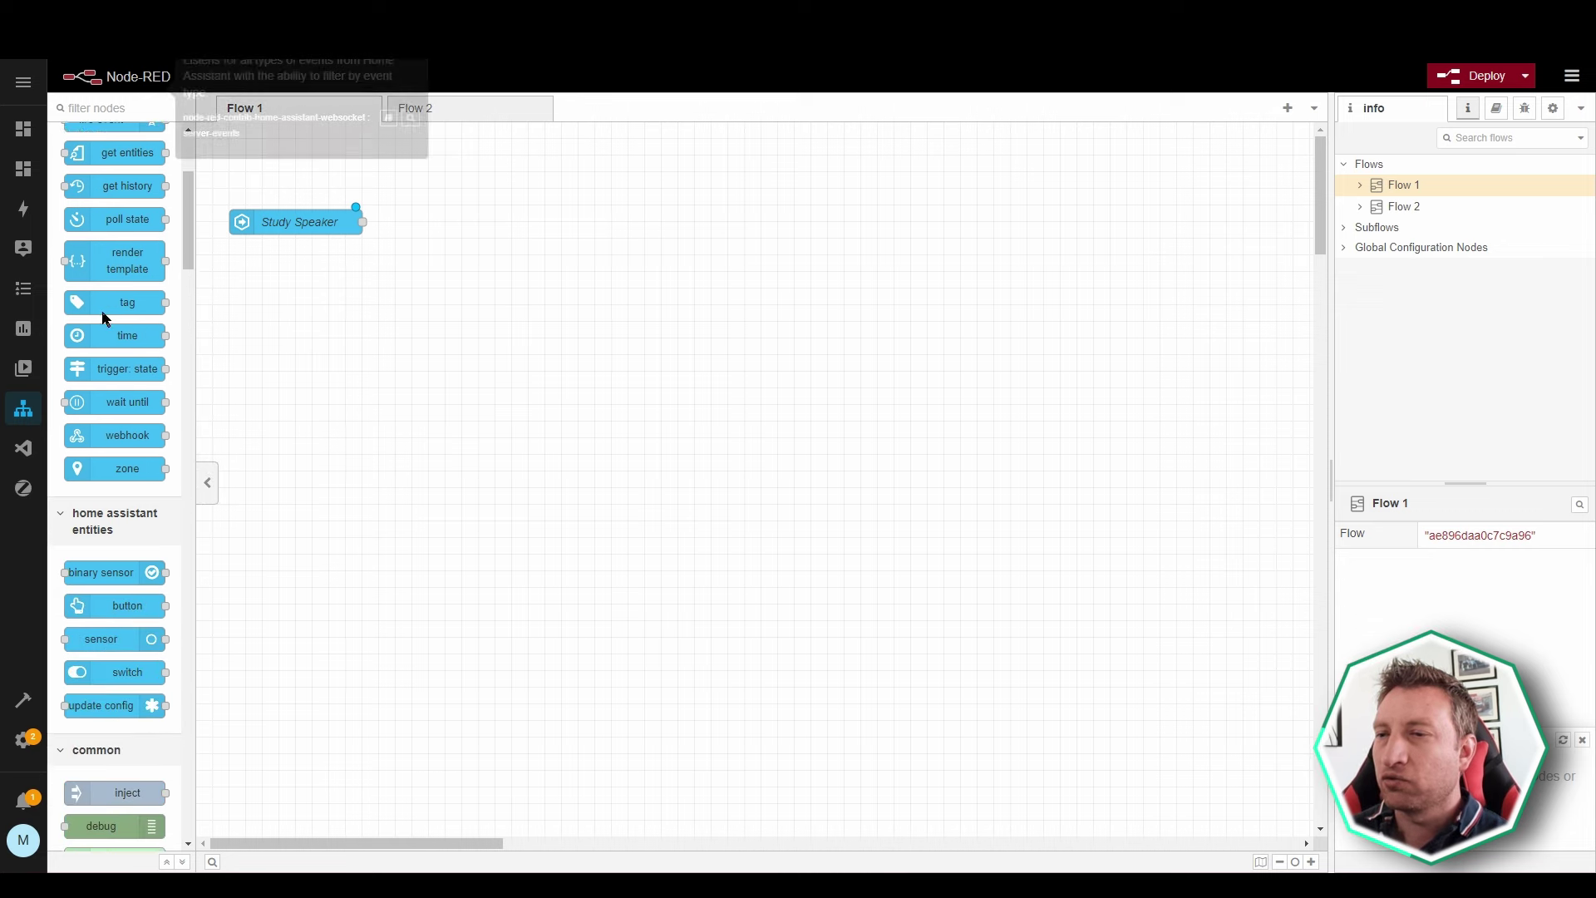
scroll(108, 331, "down", 4)
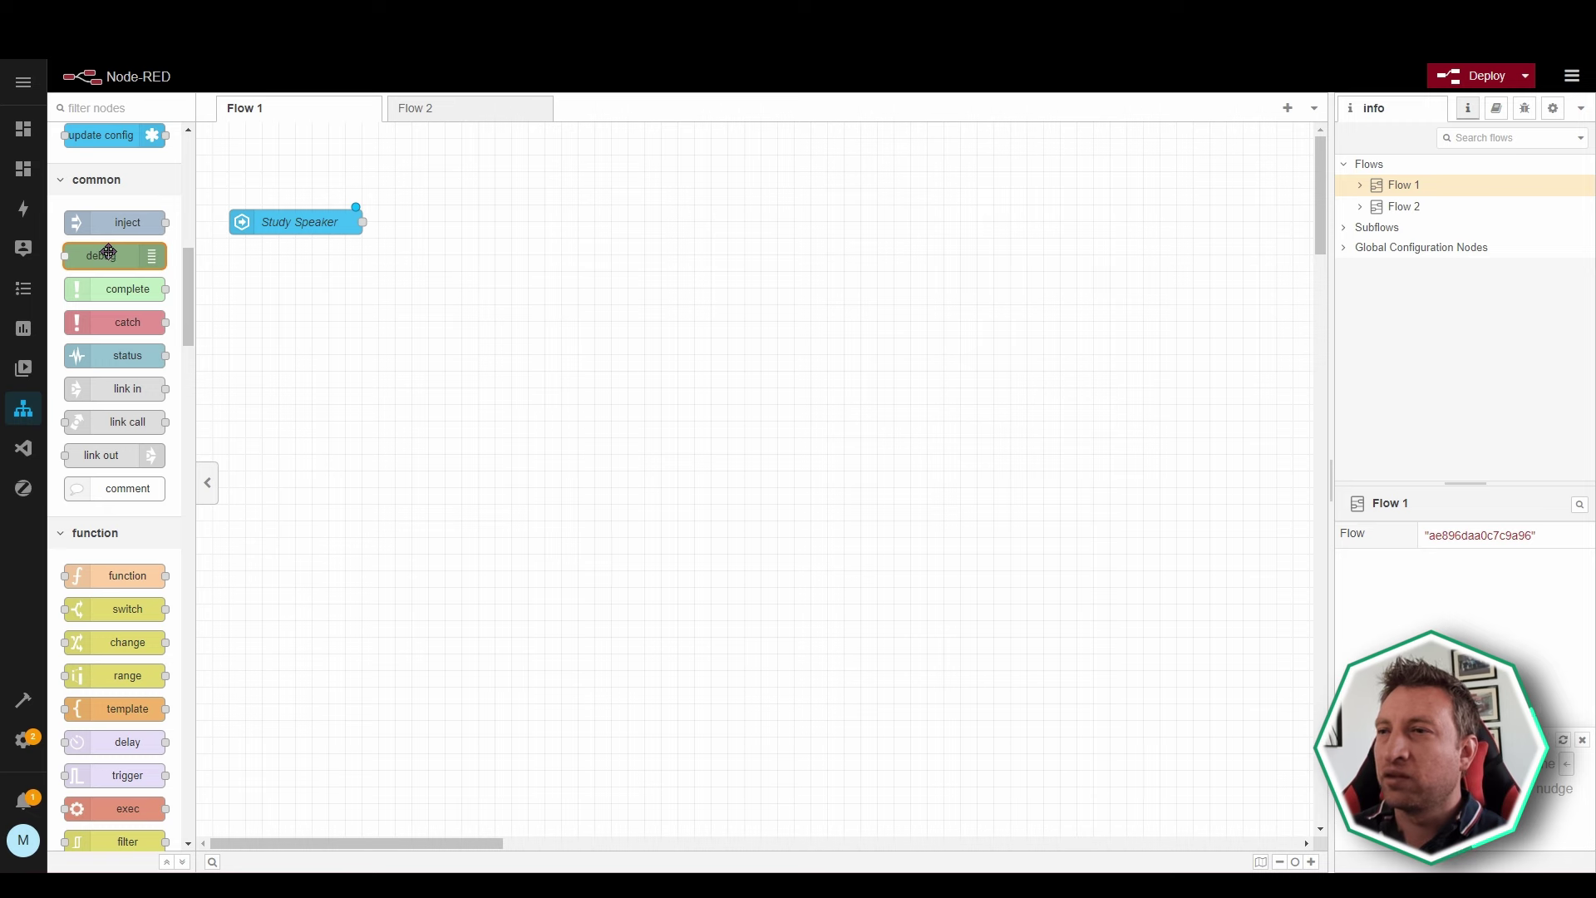
left_click_drag(107, 254, 467, 215)
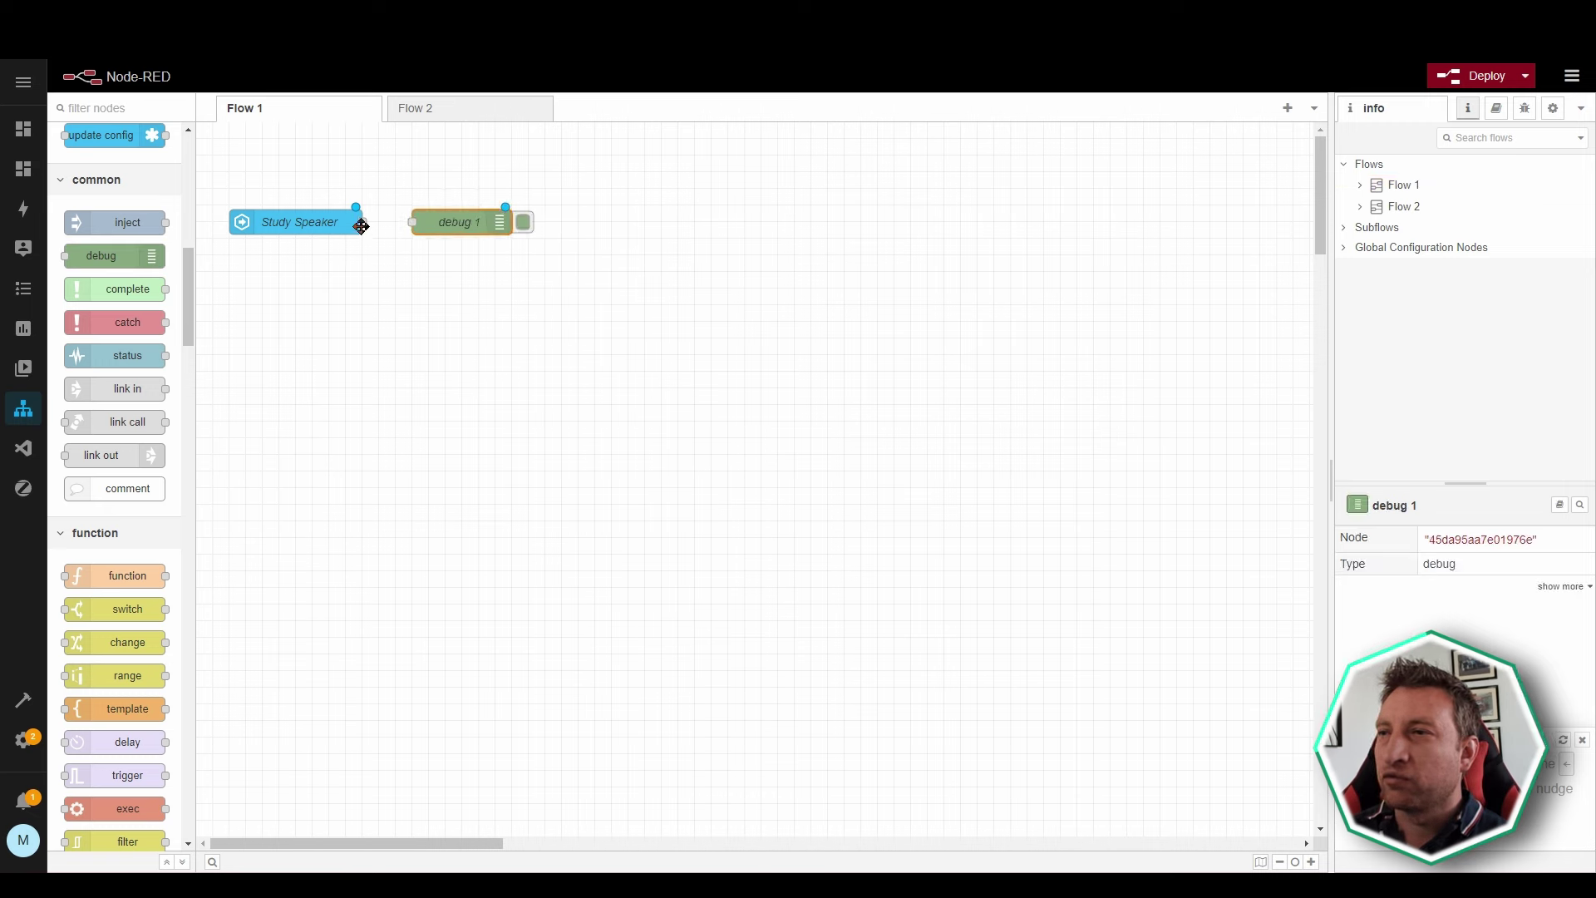
left_click_drag(363, 221, 416, 220)
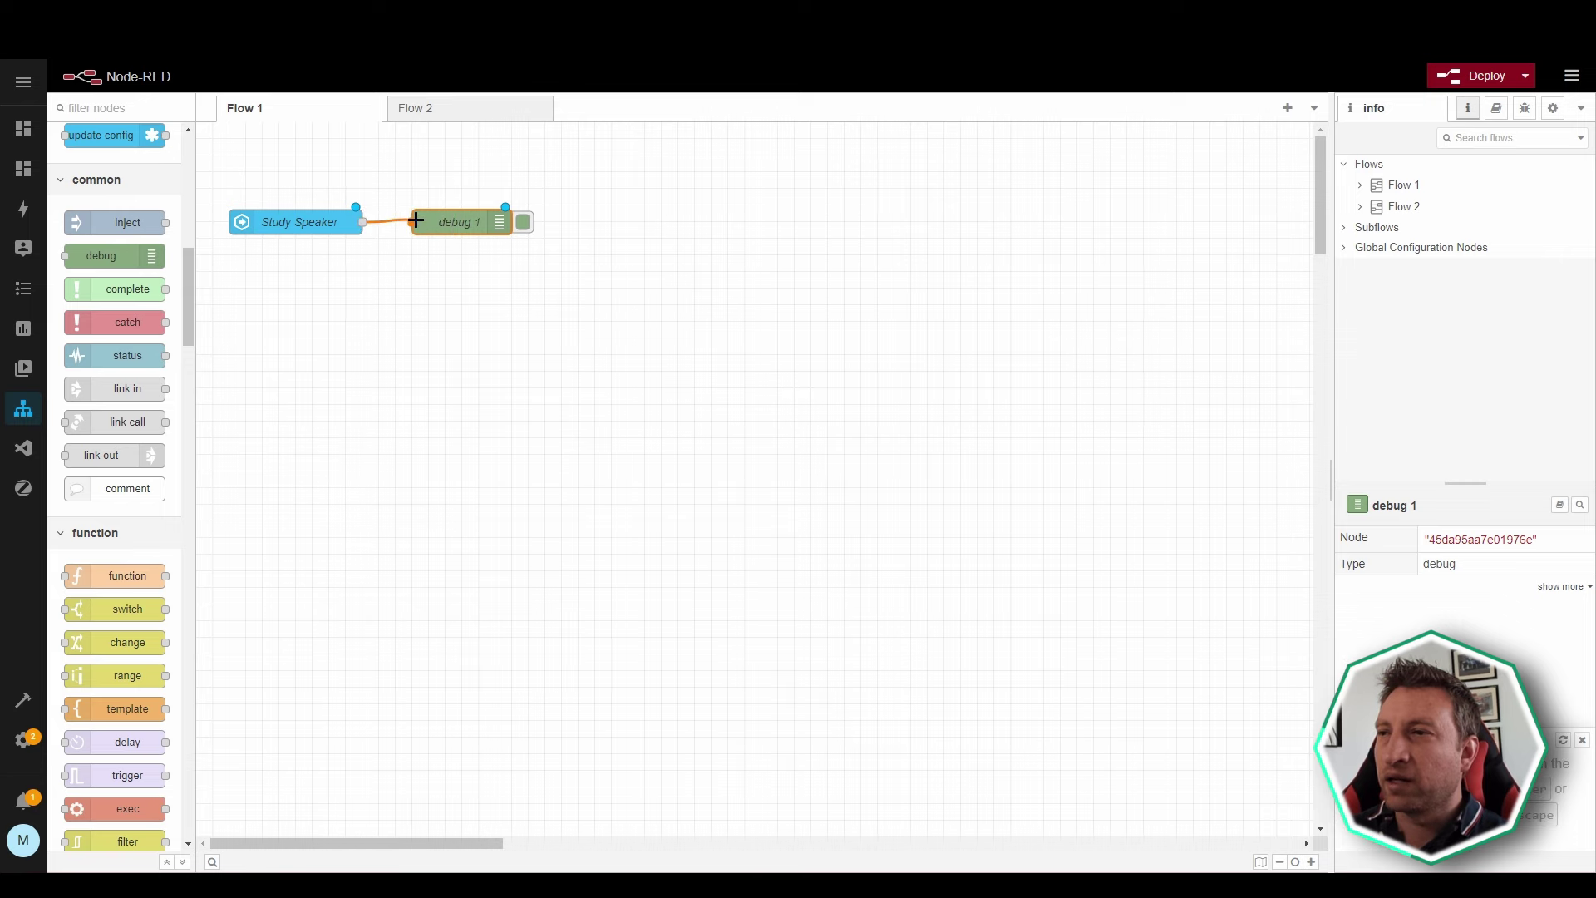
Name the debug node JSON Output, set its output to complete msg object and save its properties.
left_click(462, 223)
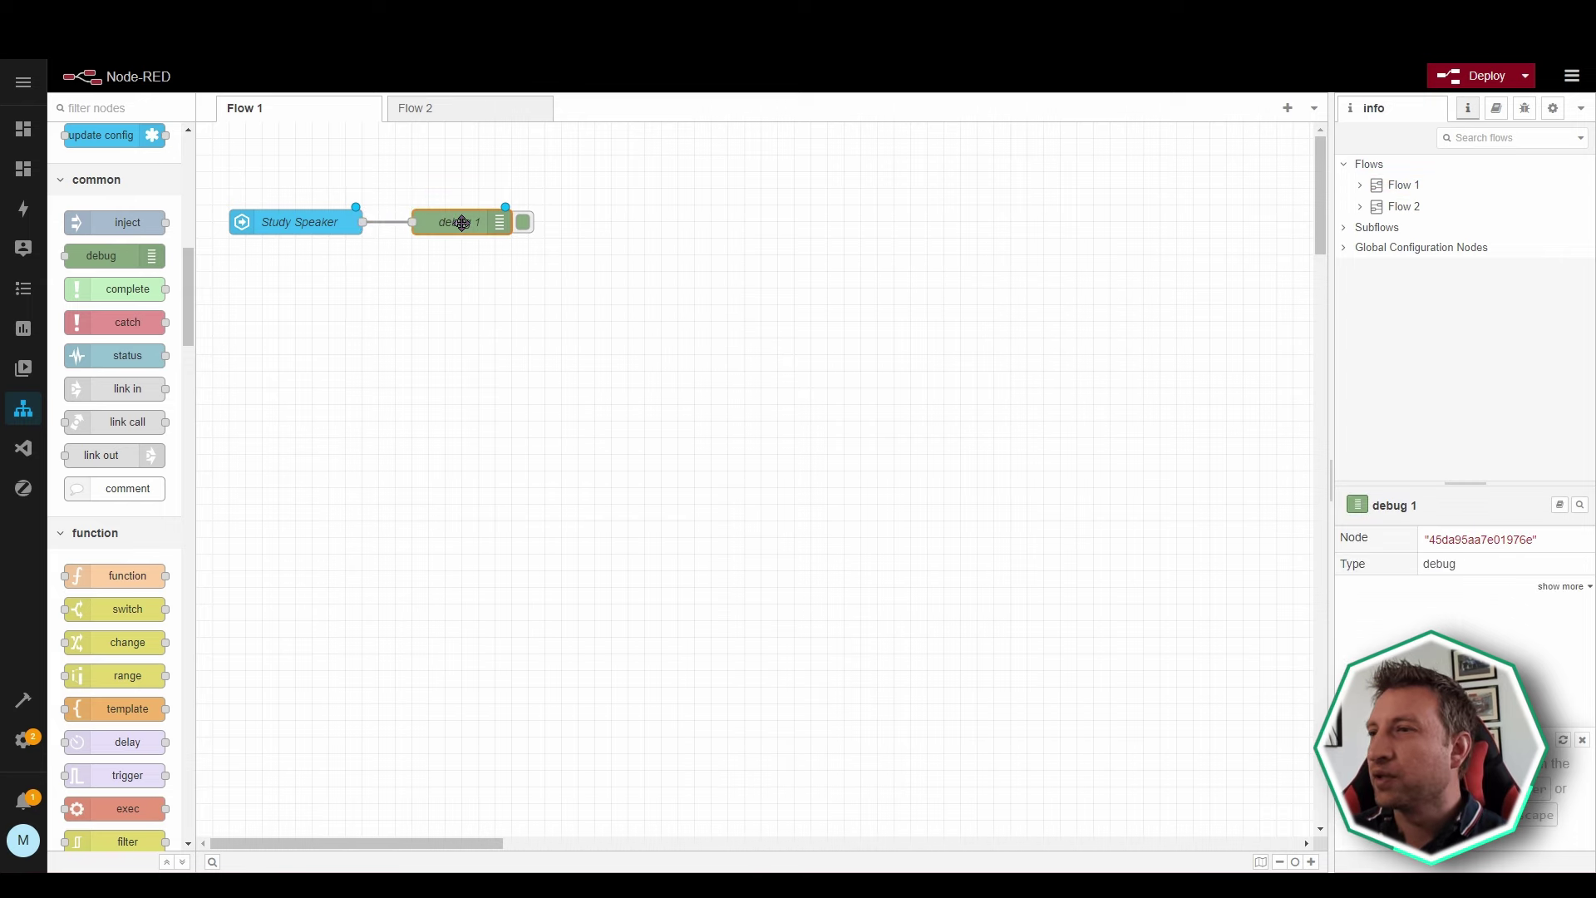
double_click(462, 223)
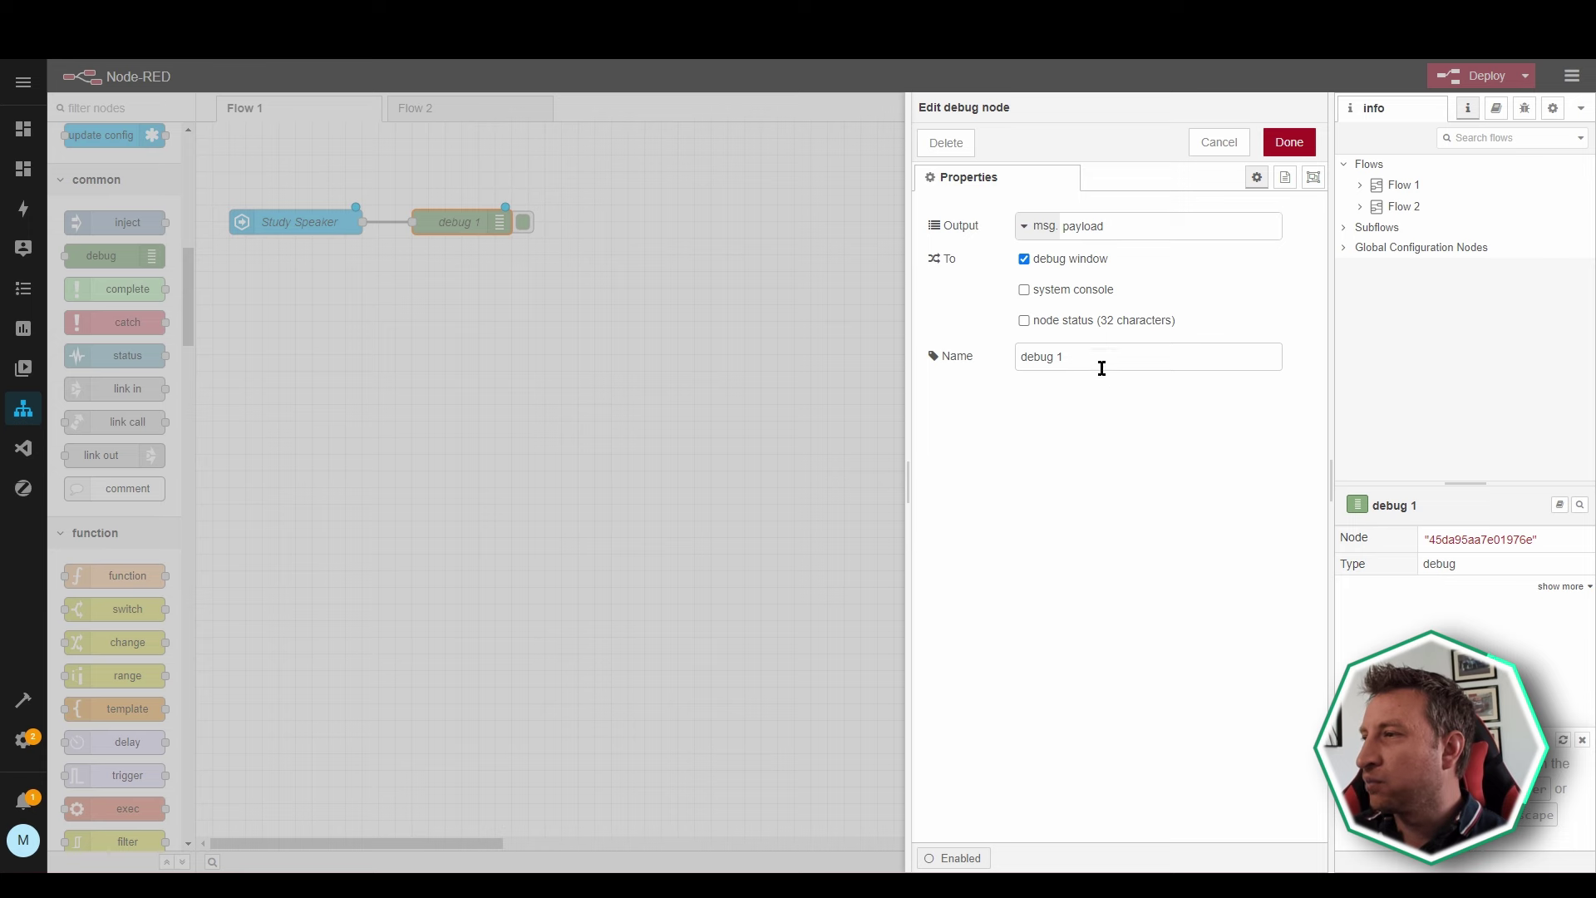
left_click_drag(1102, 368, 953, 366)
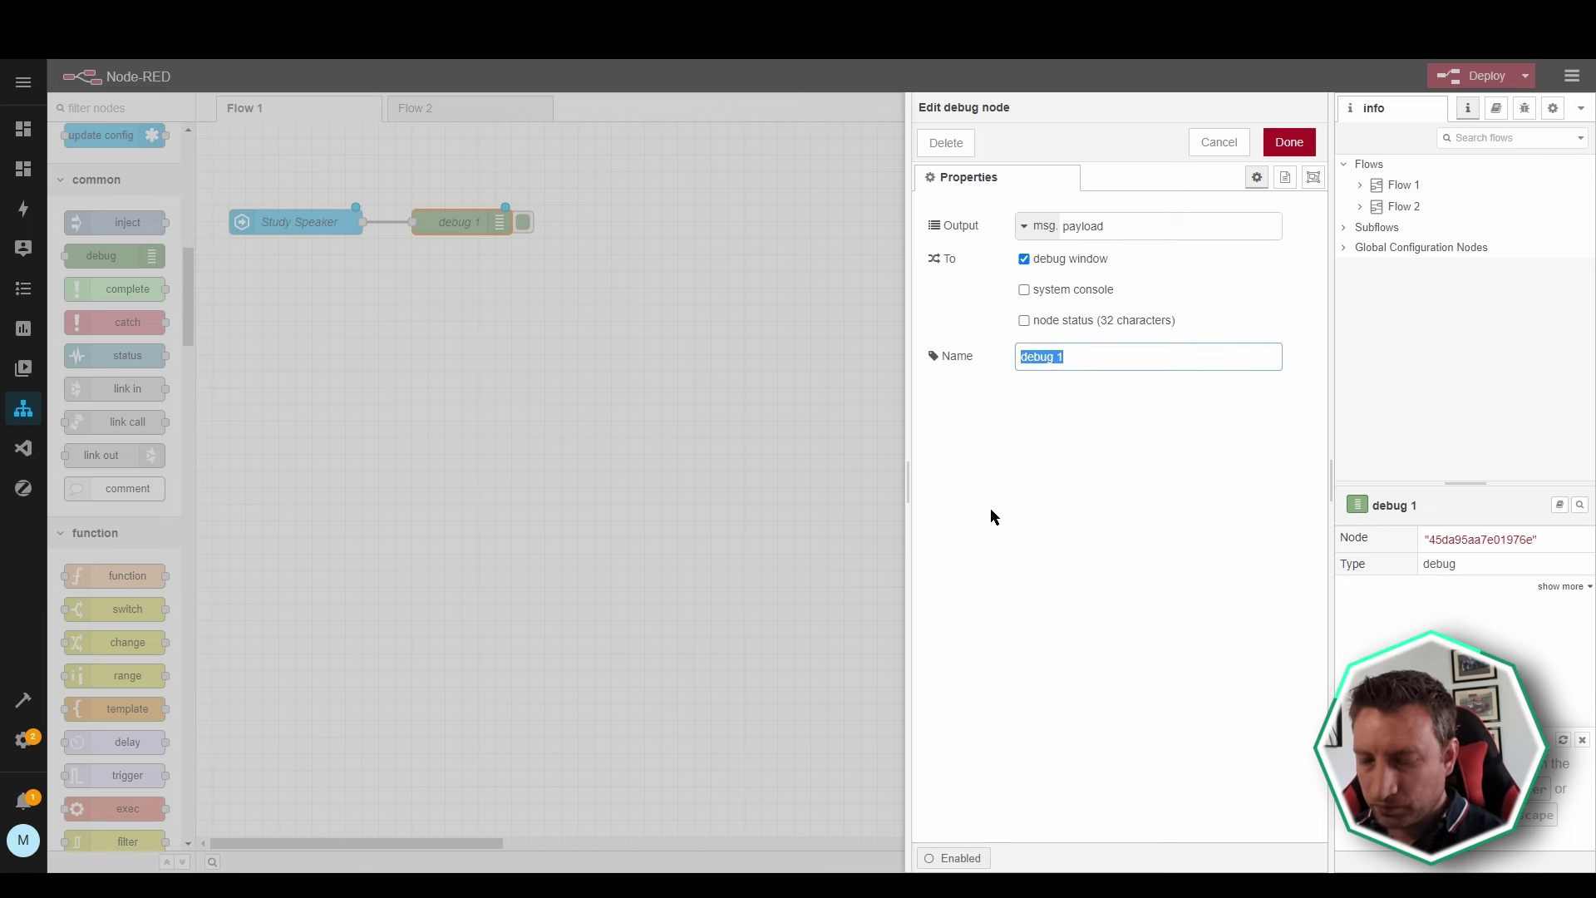
type("JSON Output")
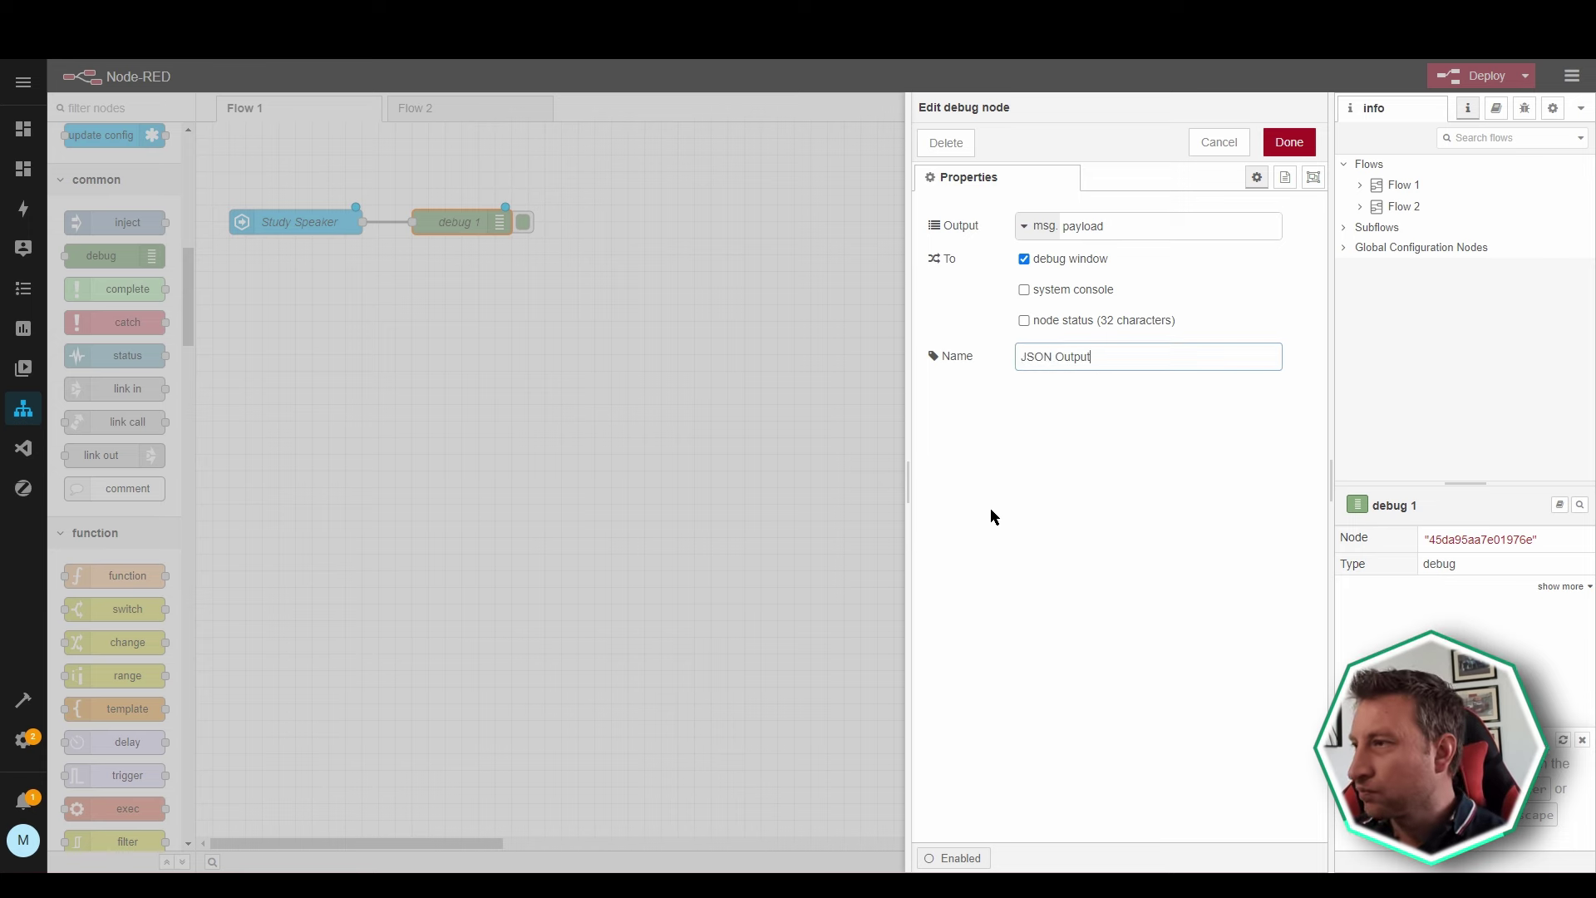
left_click(1036, 229)
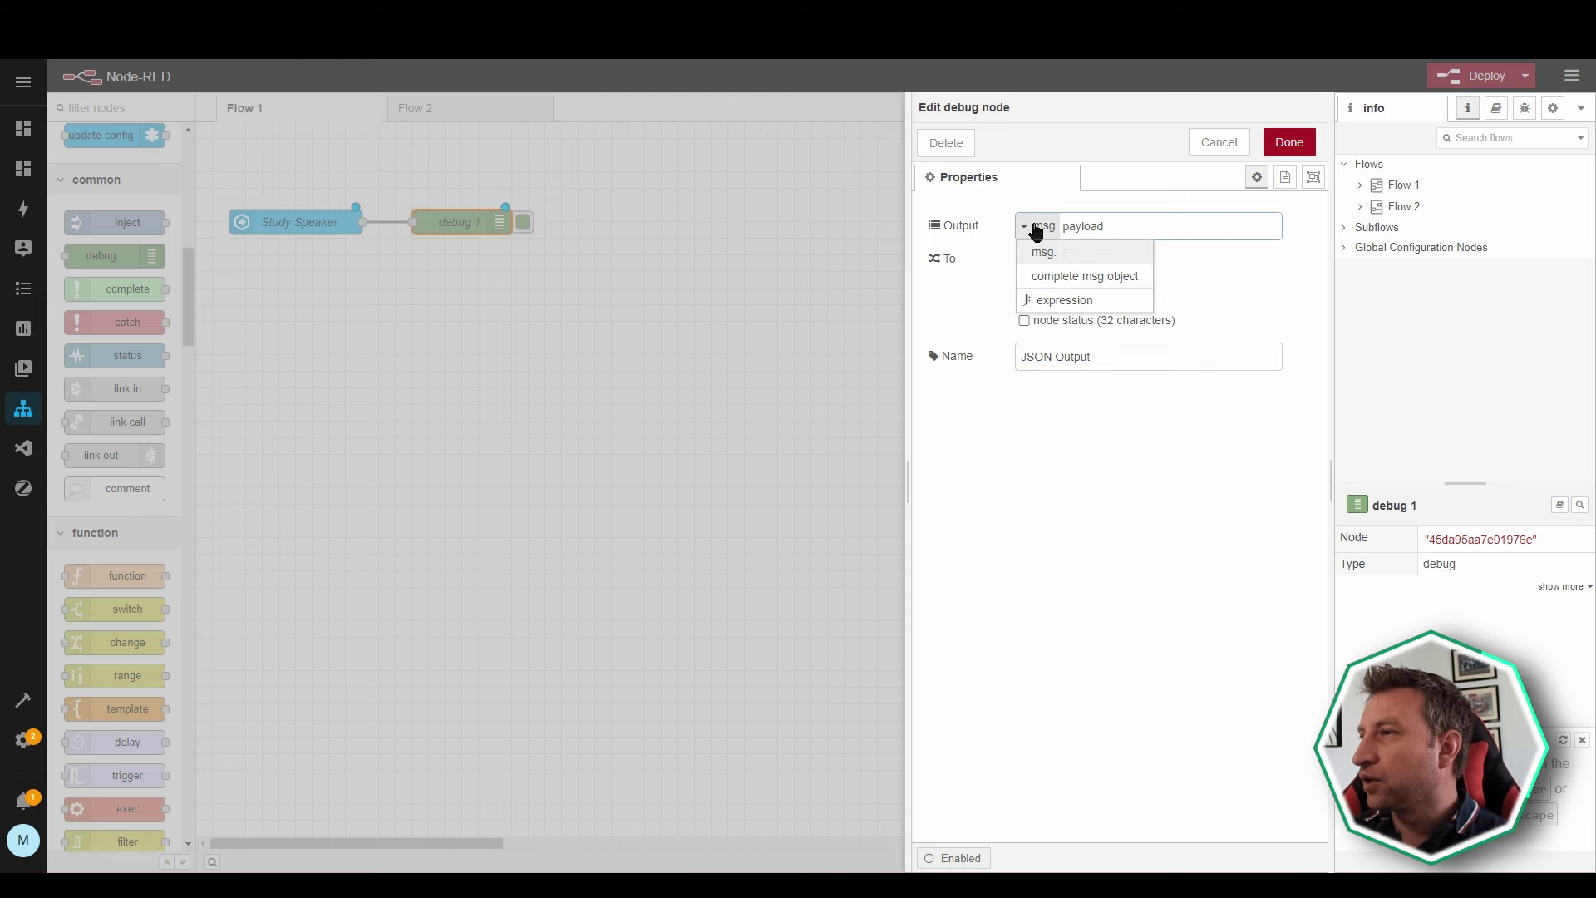
left_click(1072, 284)
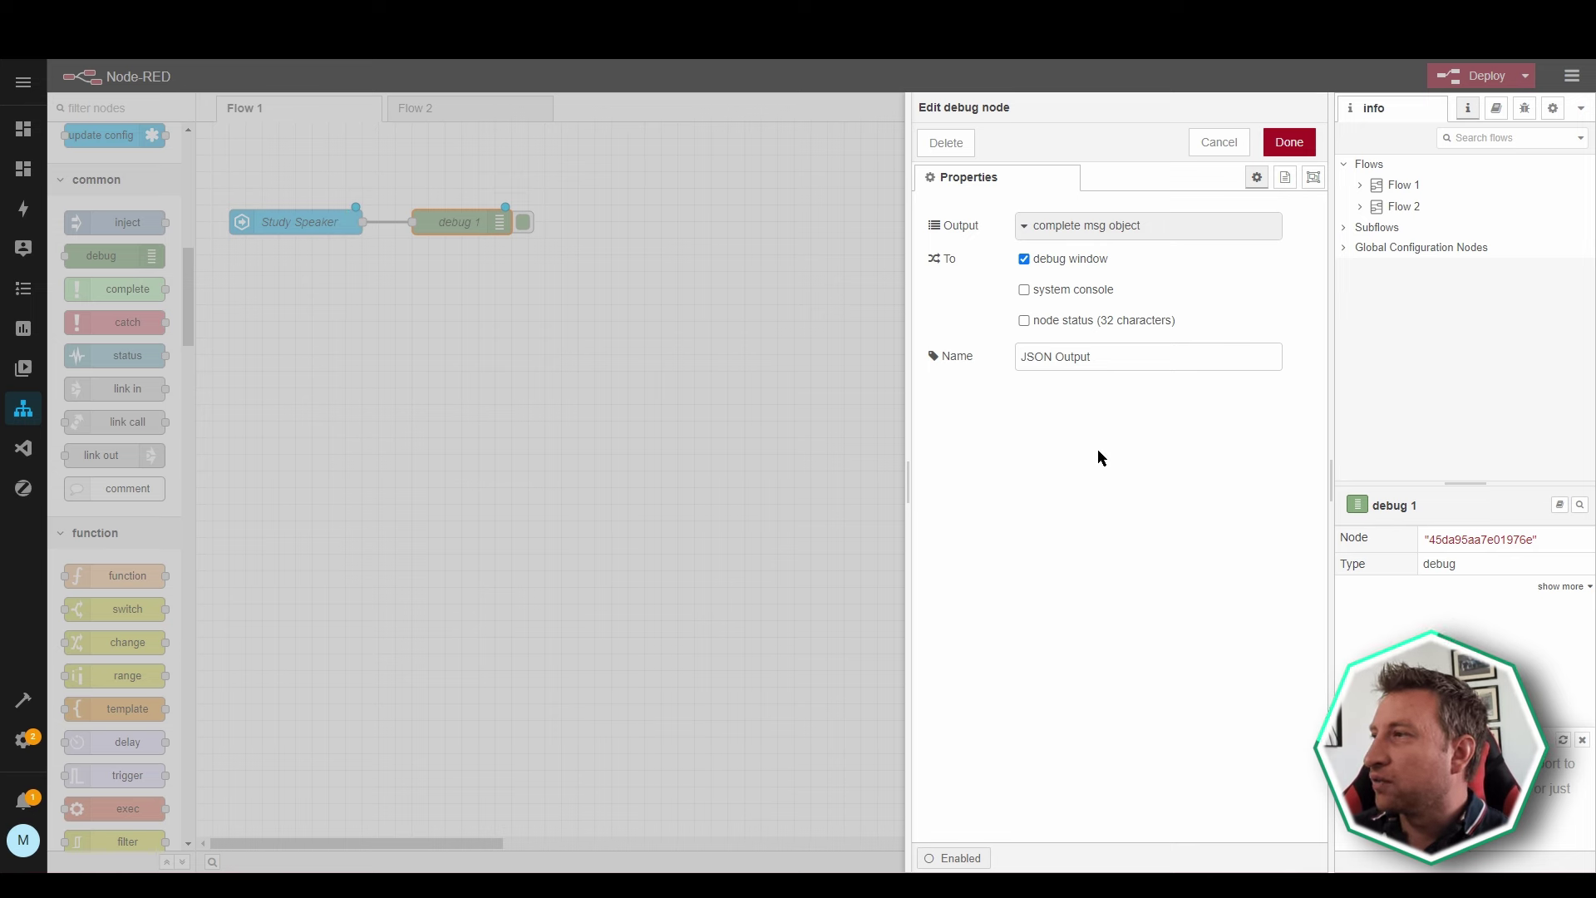
left_click(1288, 148)
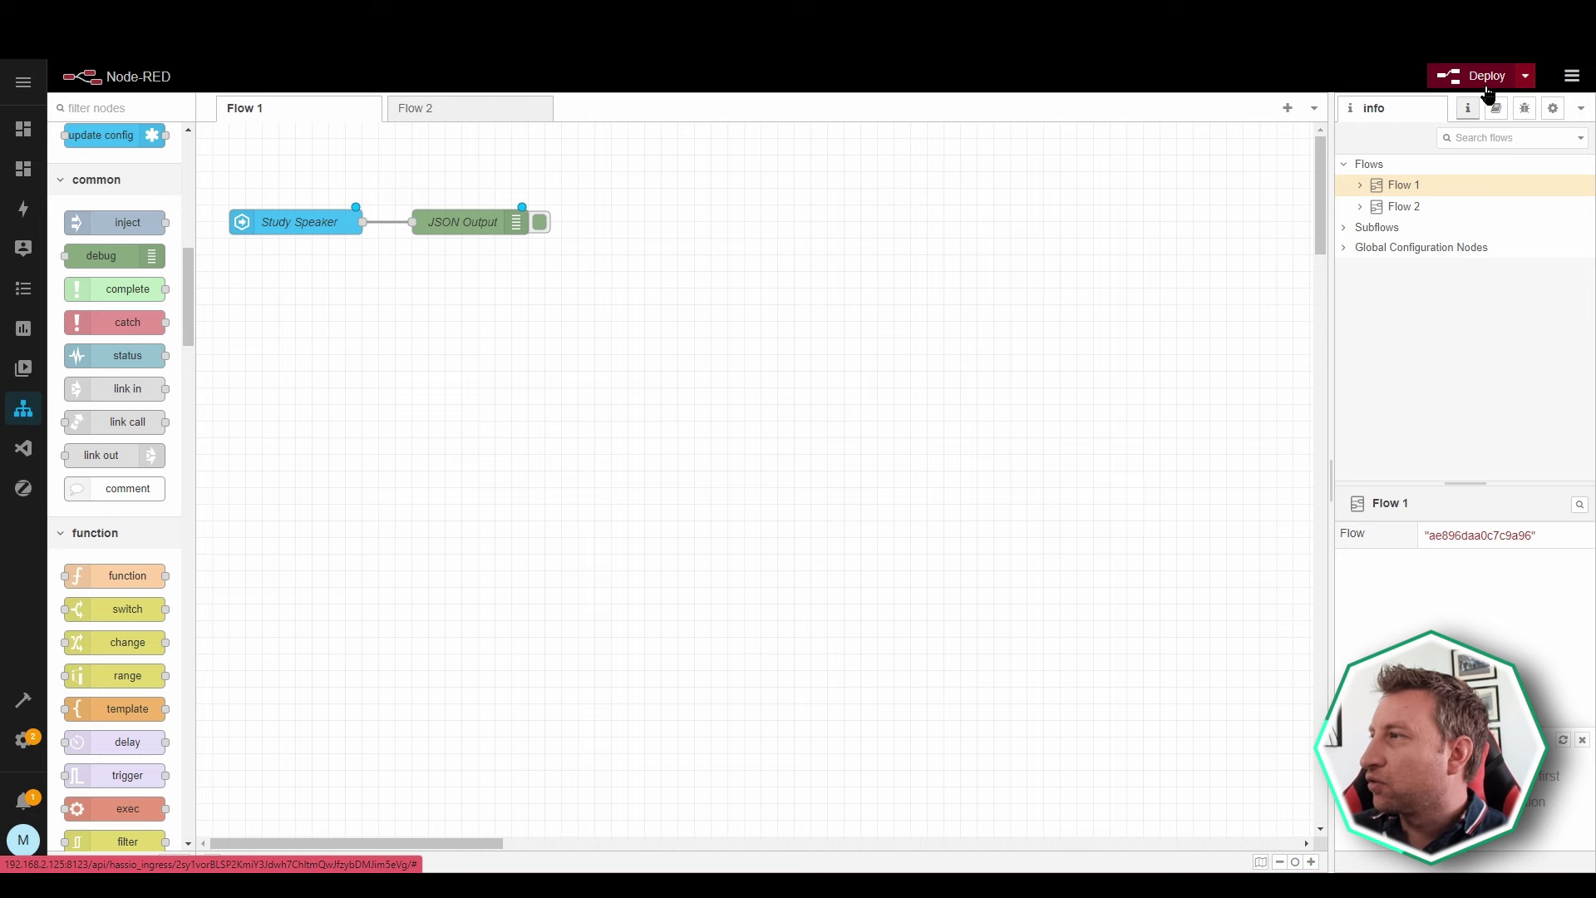
Set the deployment type to Full and deploy the flows.
left_click(1529, 79)
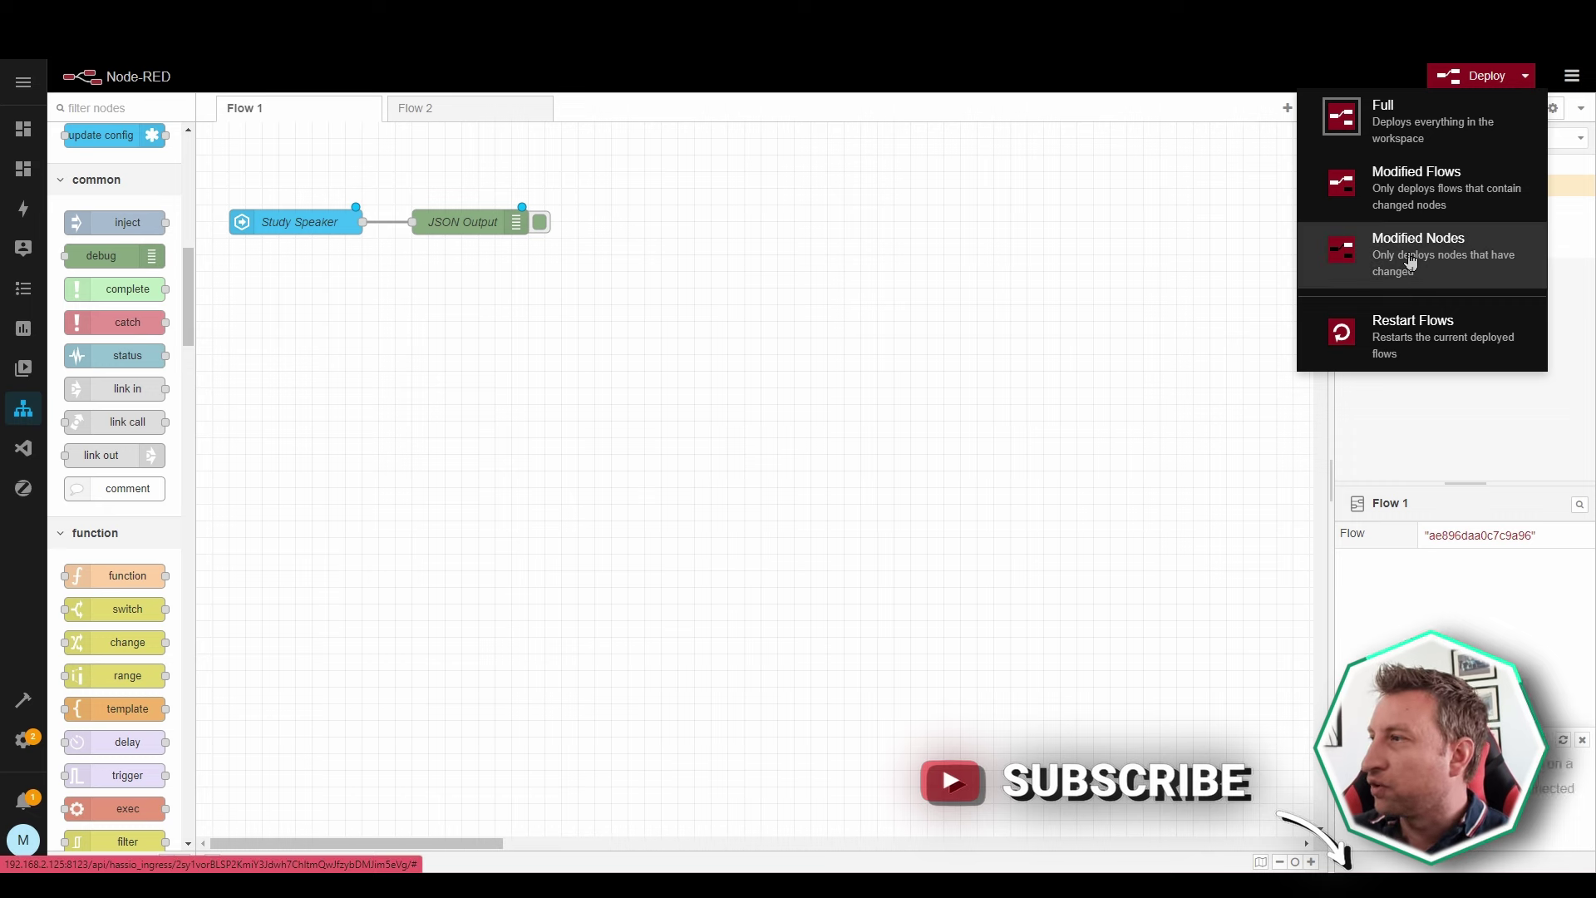
left_click(1404, 129)
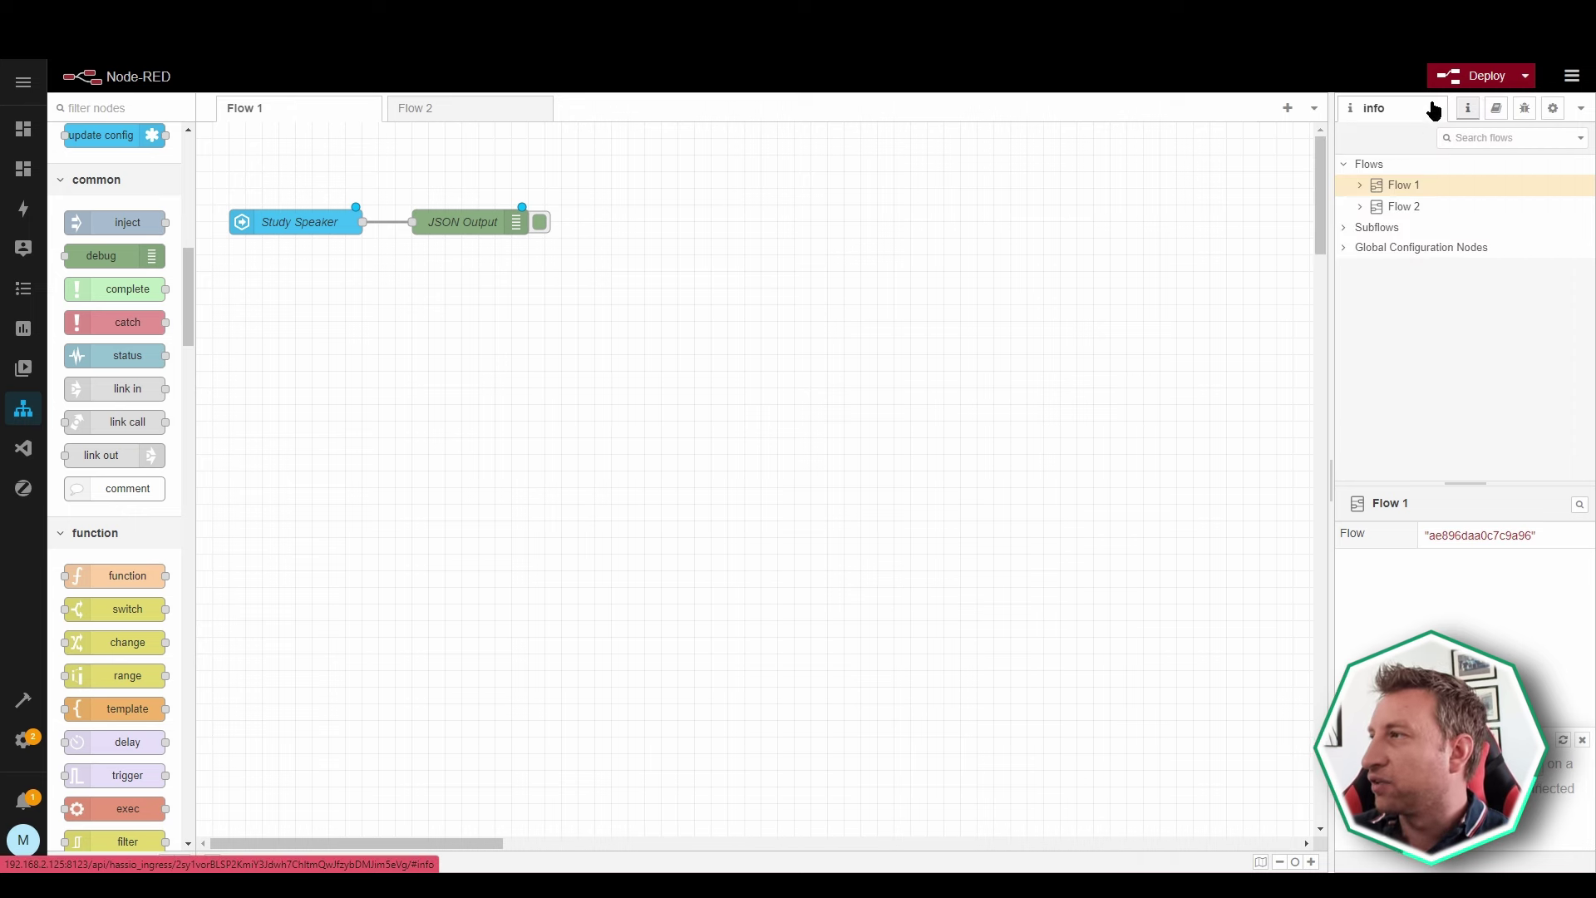
left_click(1472, 77)
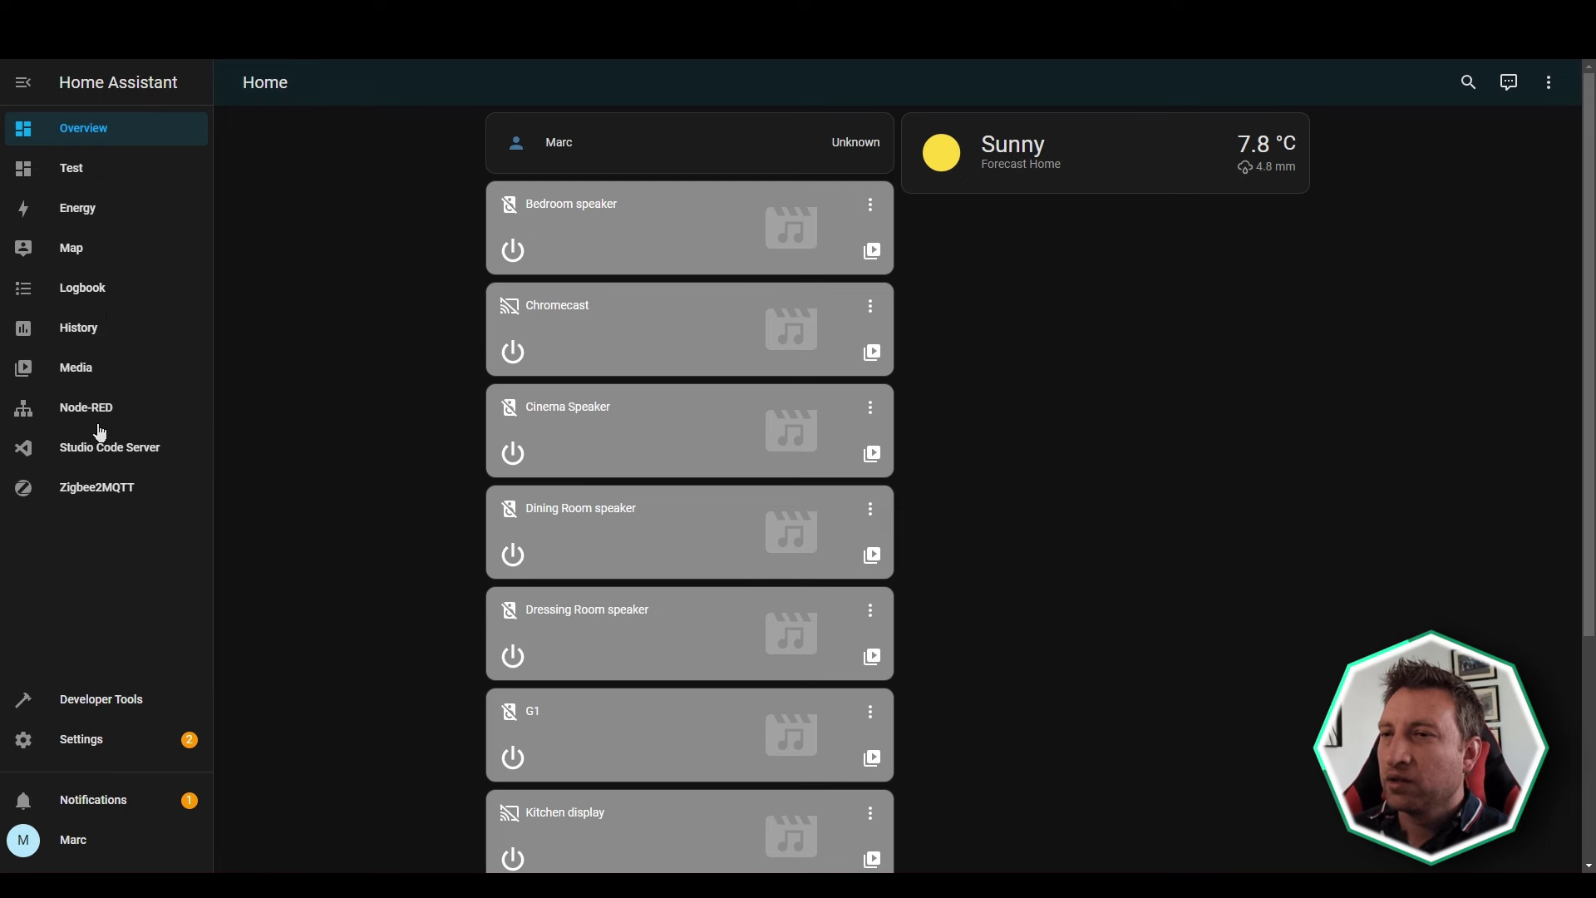
Switch to Home Assistant's media browser and play the default Google text-to-speech message on the selected speaker.
left_click(88, 371)
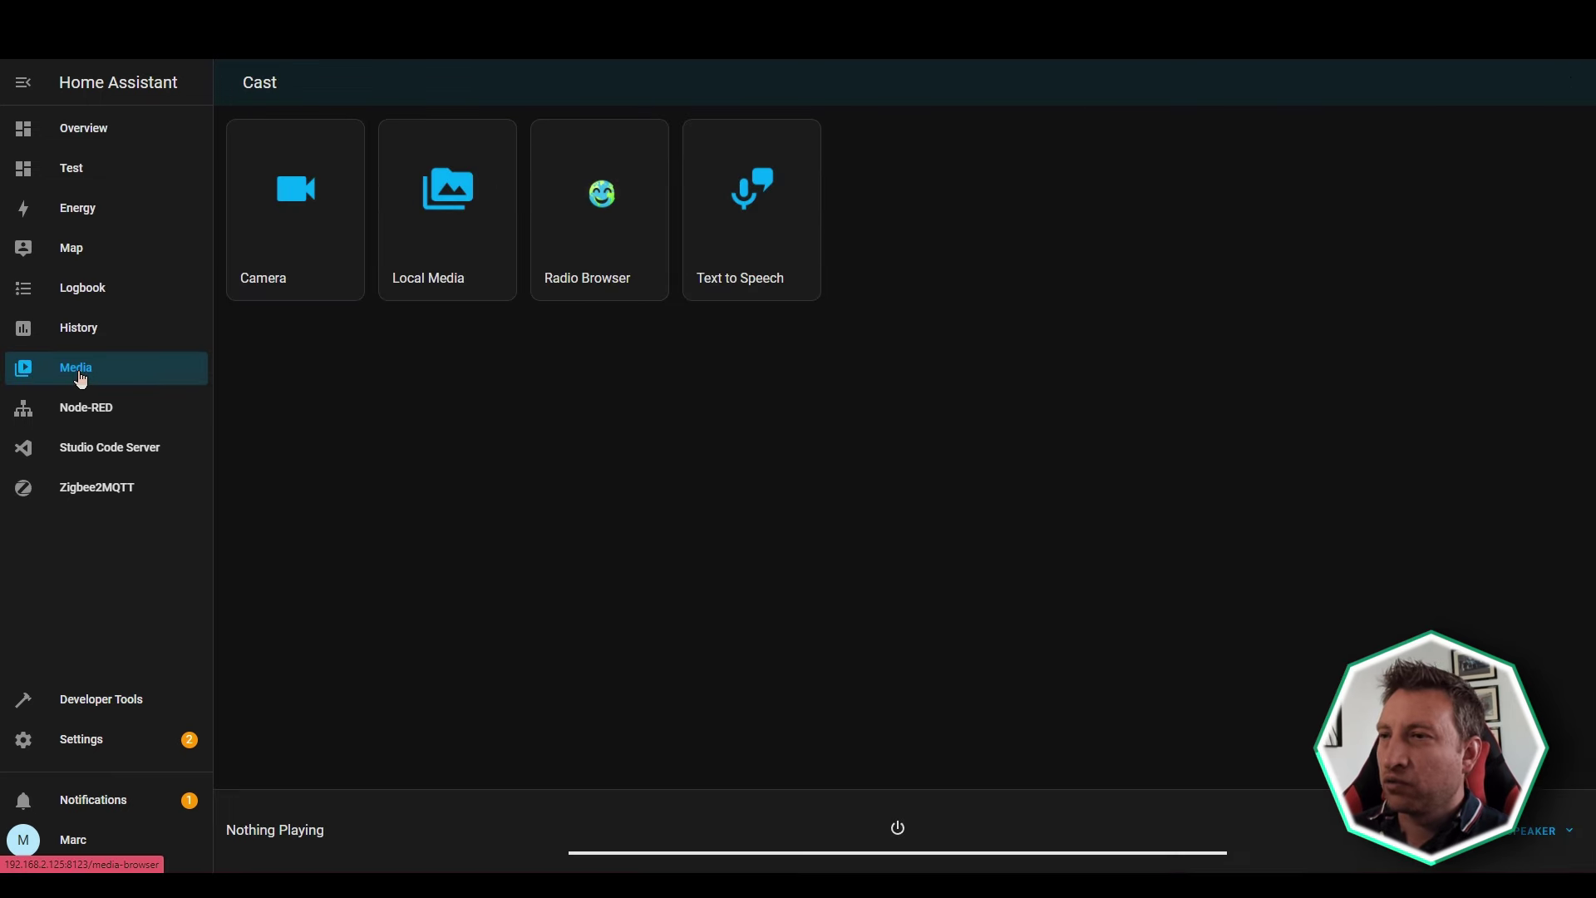
left_click(761, 236)
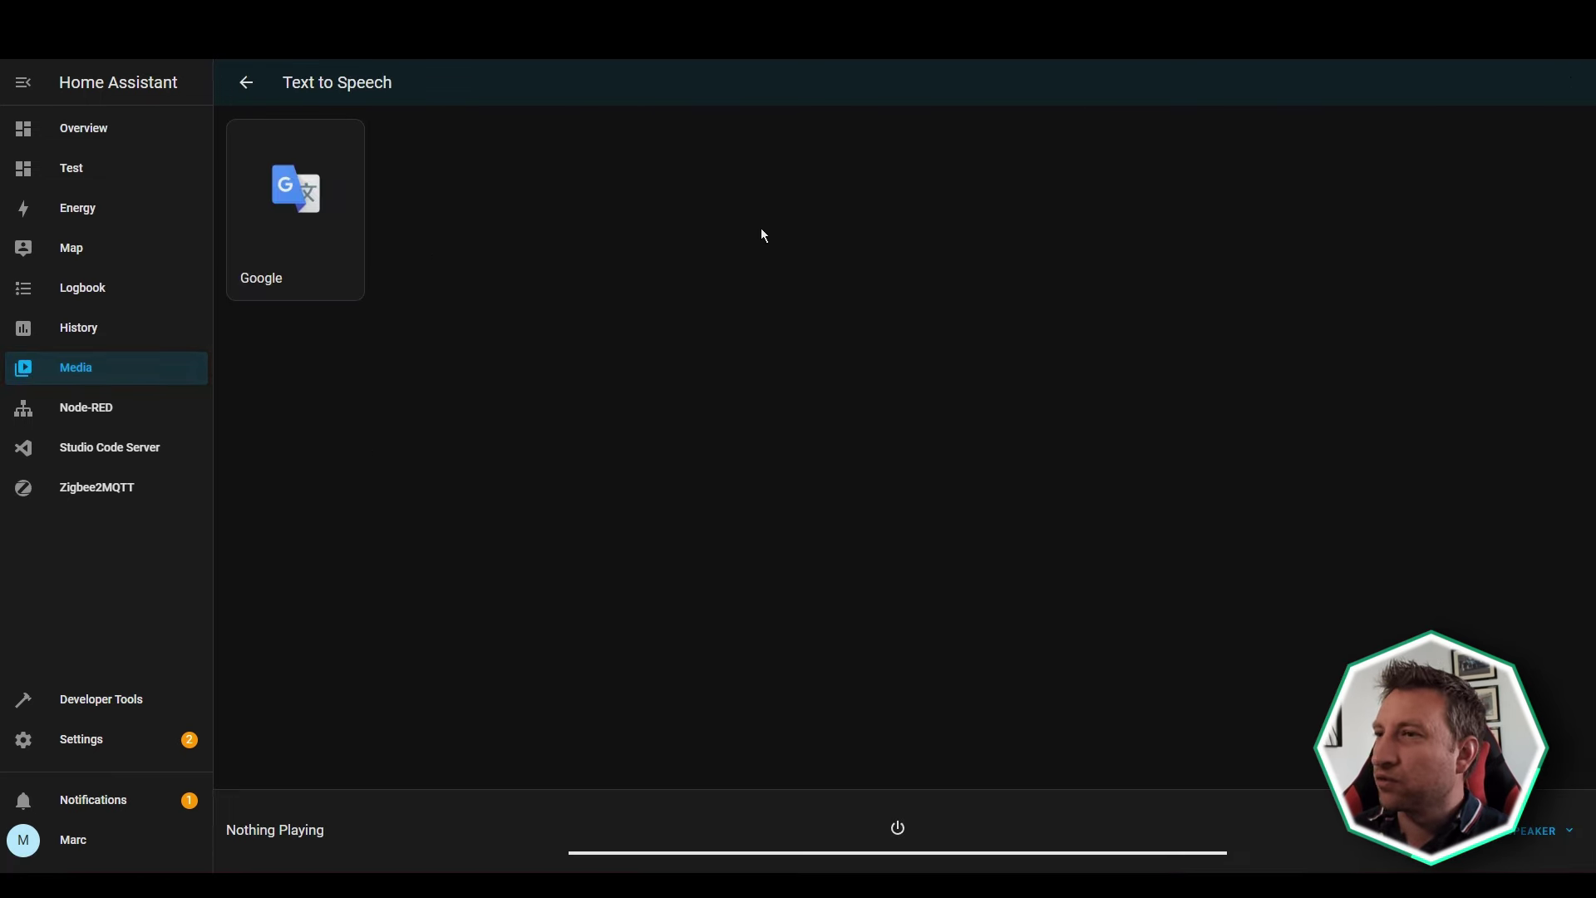
left_click(307, 225)
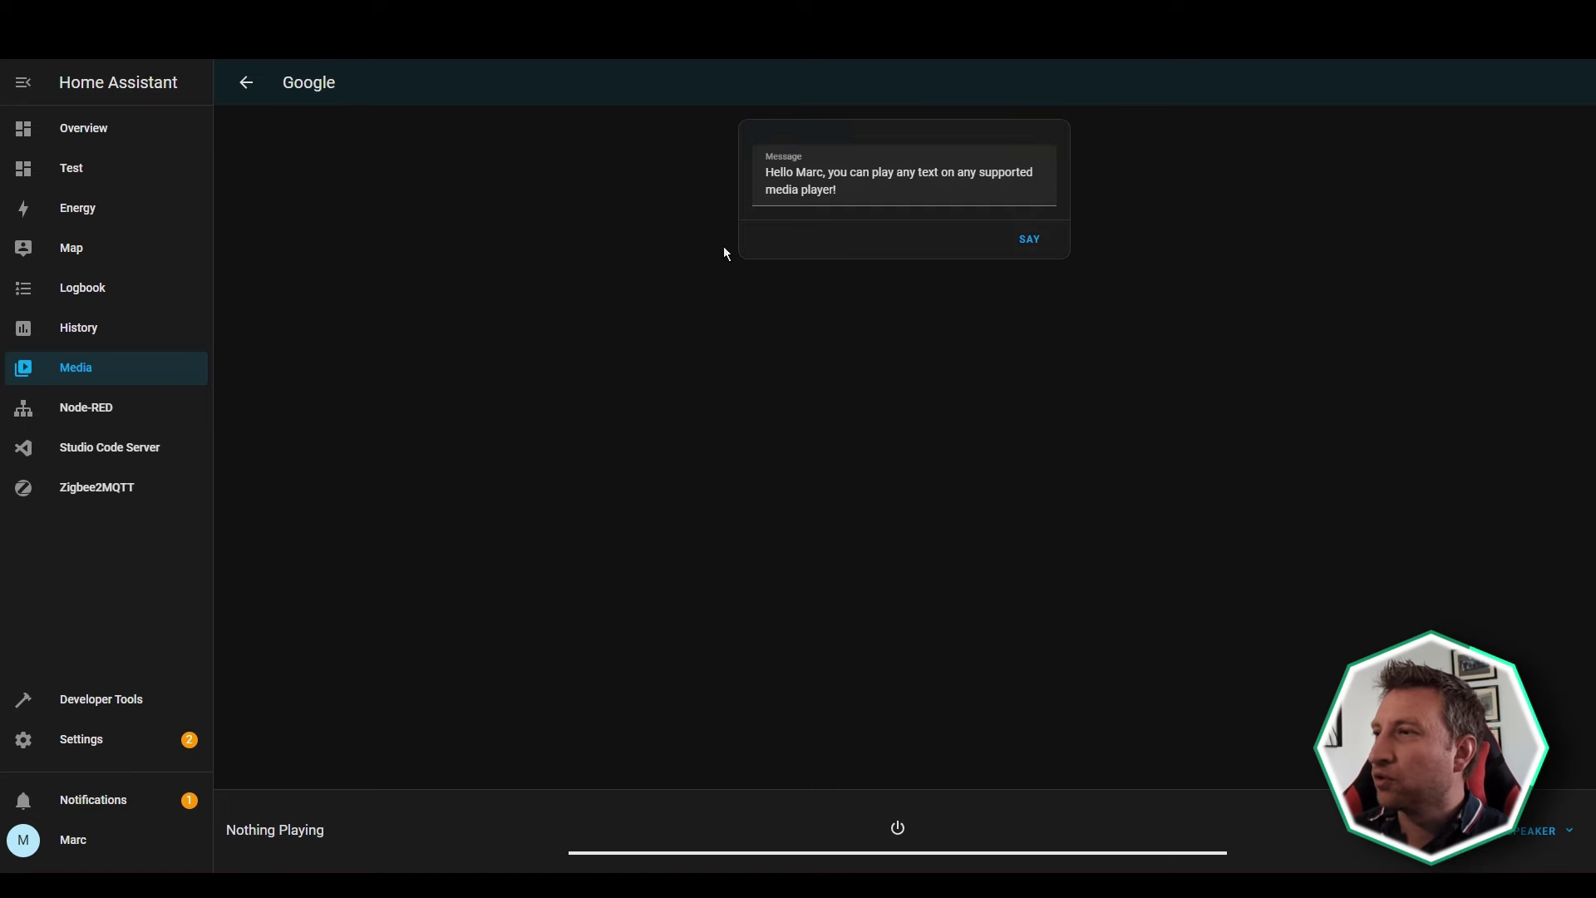
left_click(896, 193)
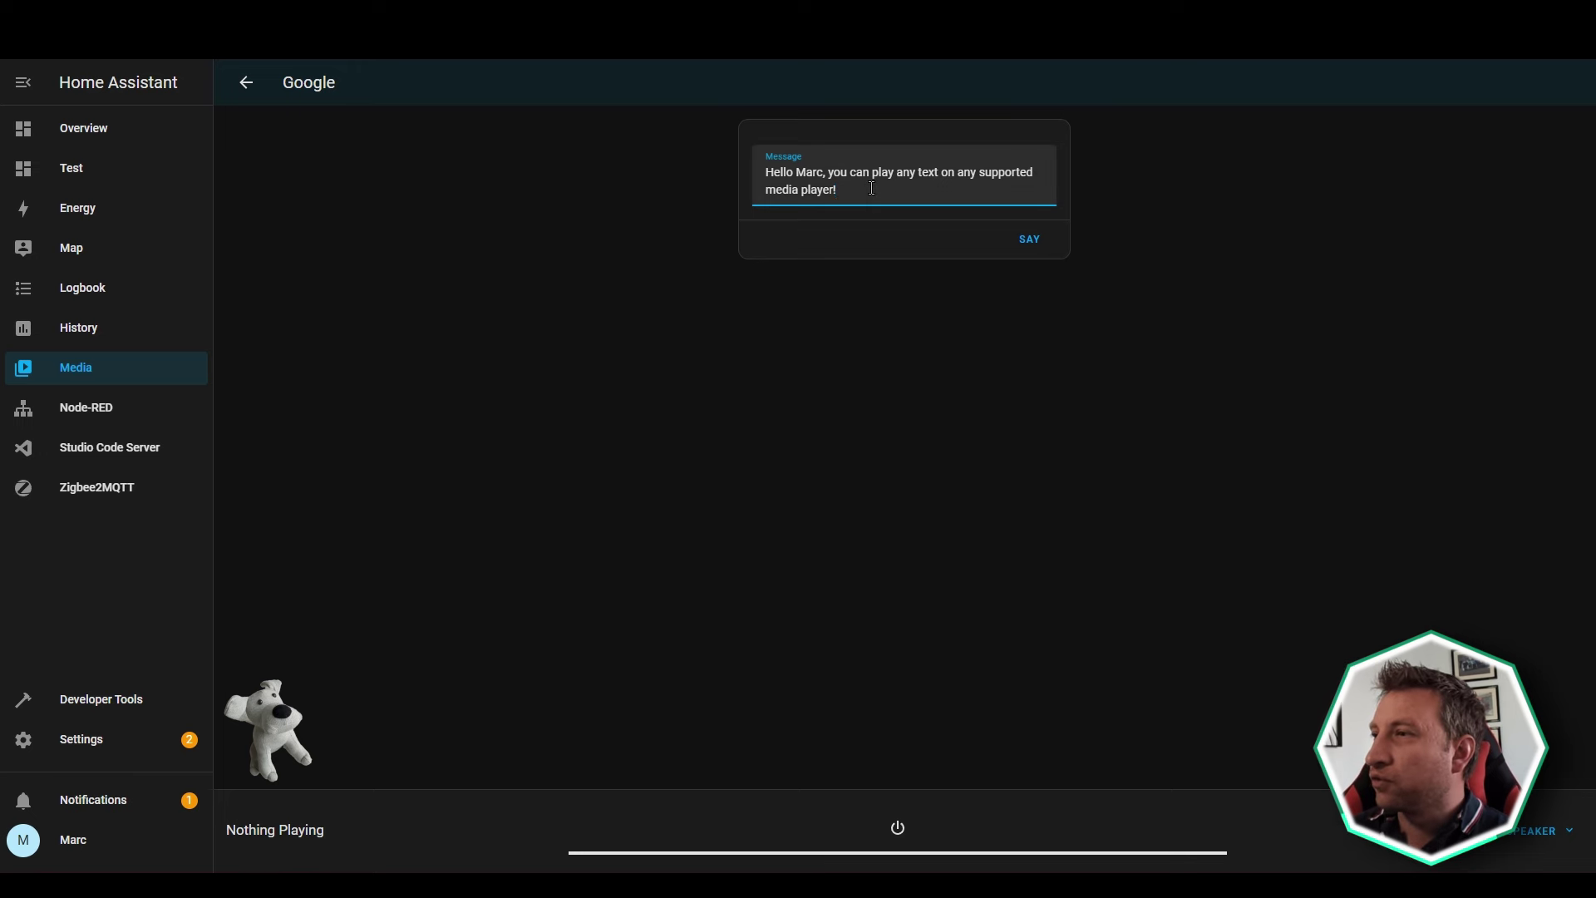
left_click(1035, 243)
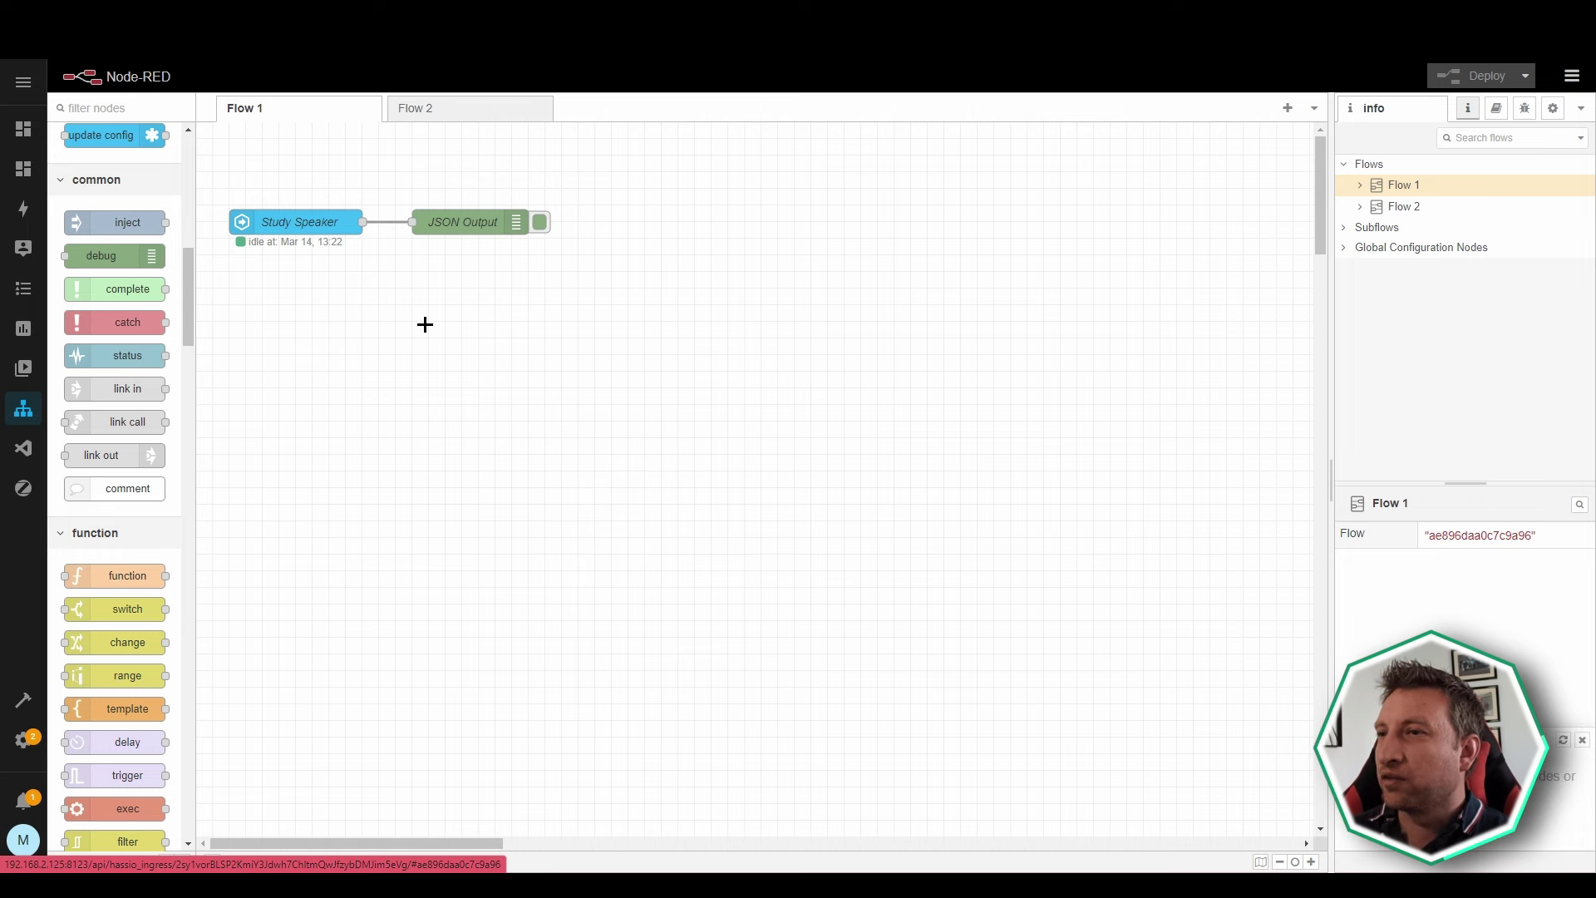
Examine the first JSON Output debug message in Node-RED, including its payload, old_state with attributes, and new_state.
left_click(1526, 110)
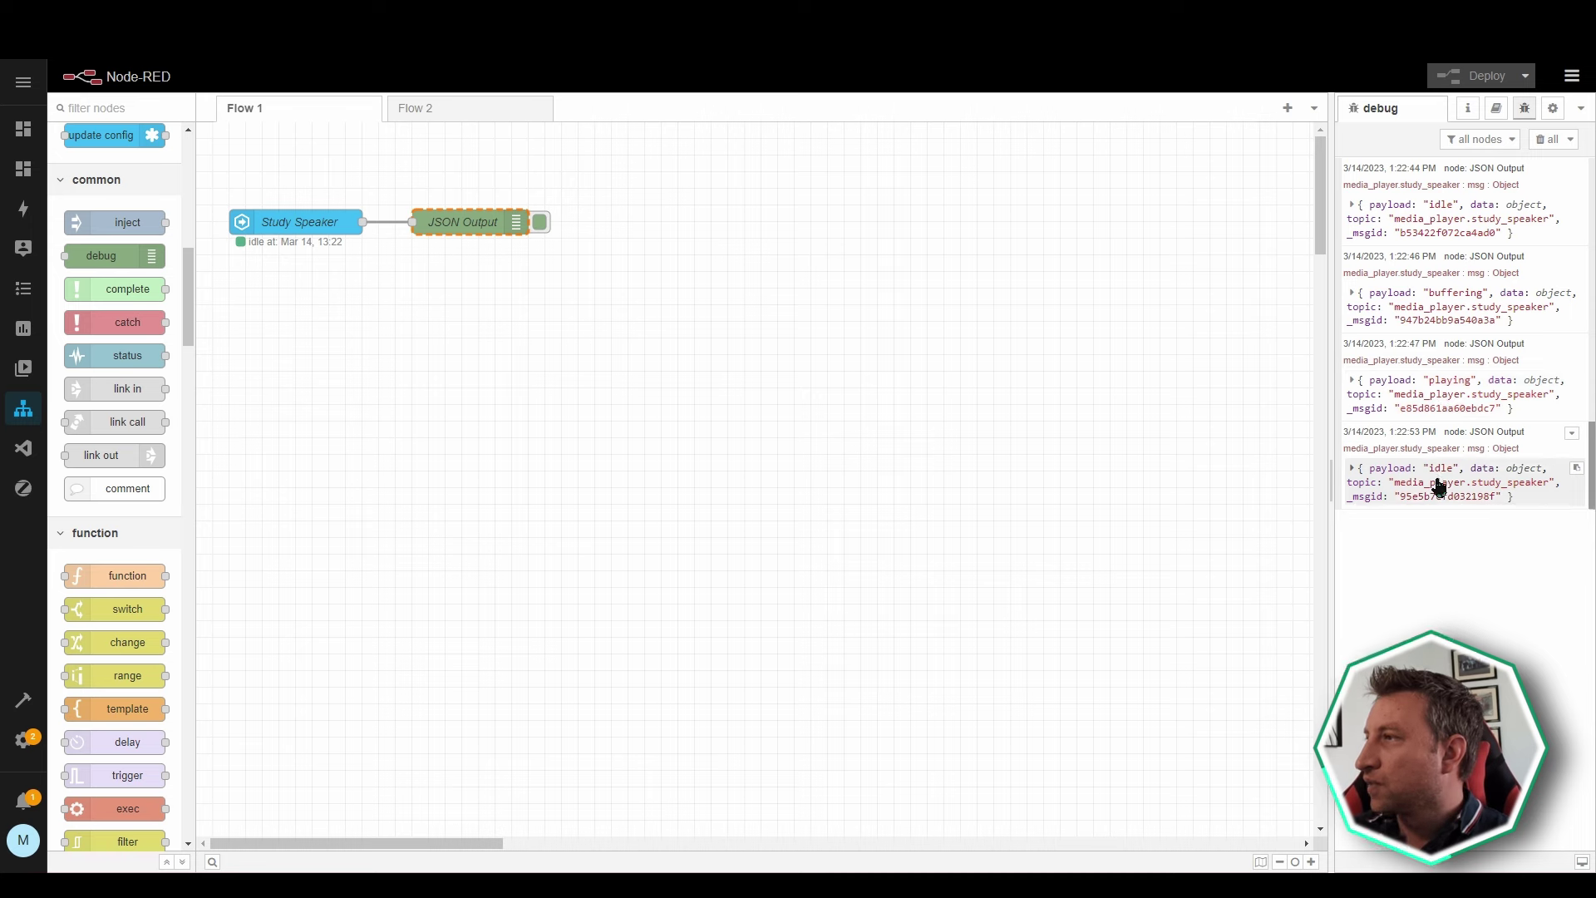
left_click(1354, 209)
double_click(1430, 224)
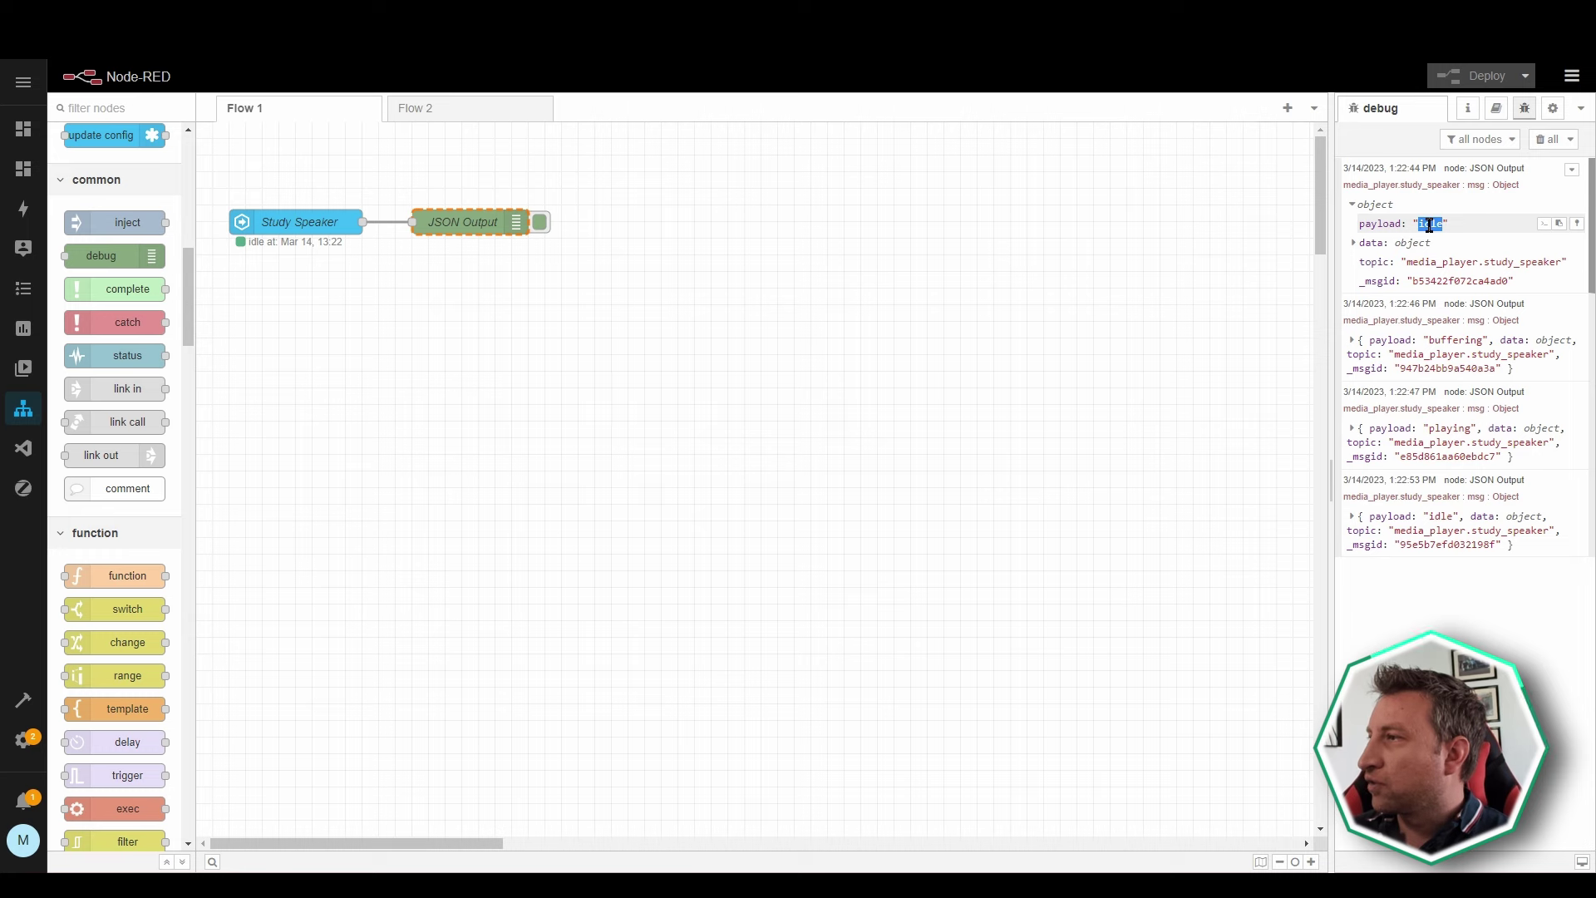
left_click(1354, 243)
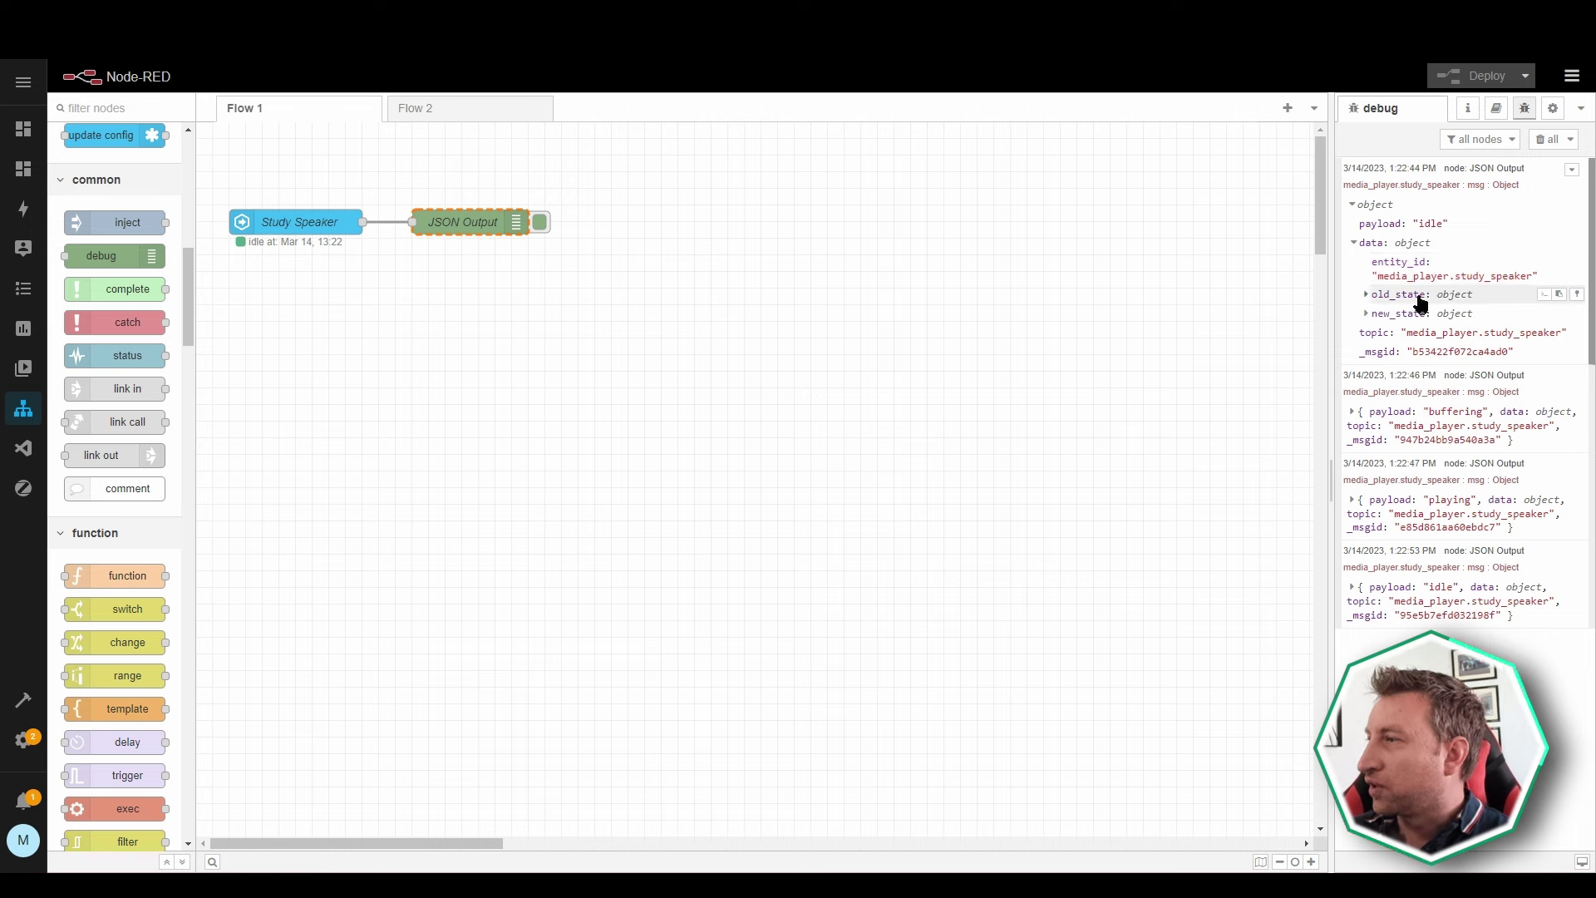
left_click(1368, 296)
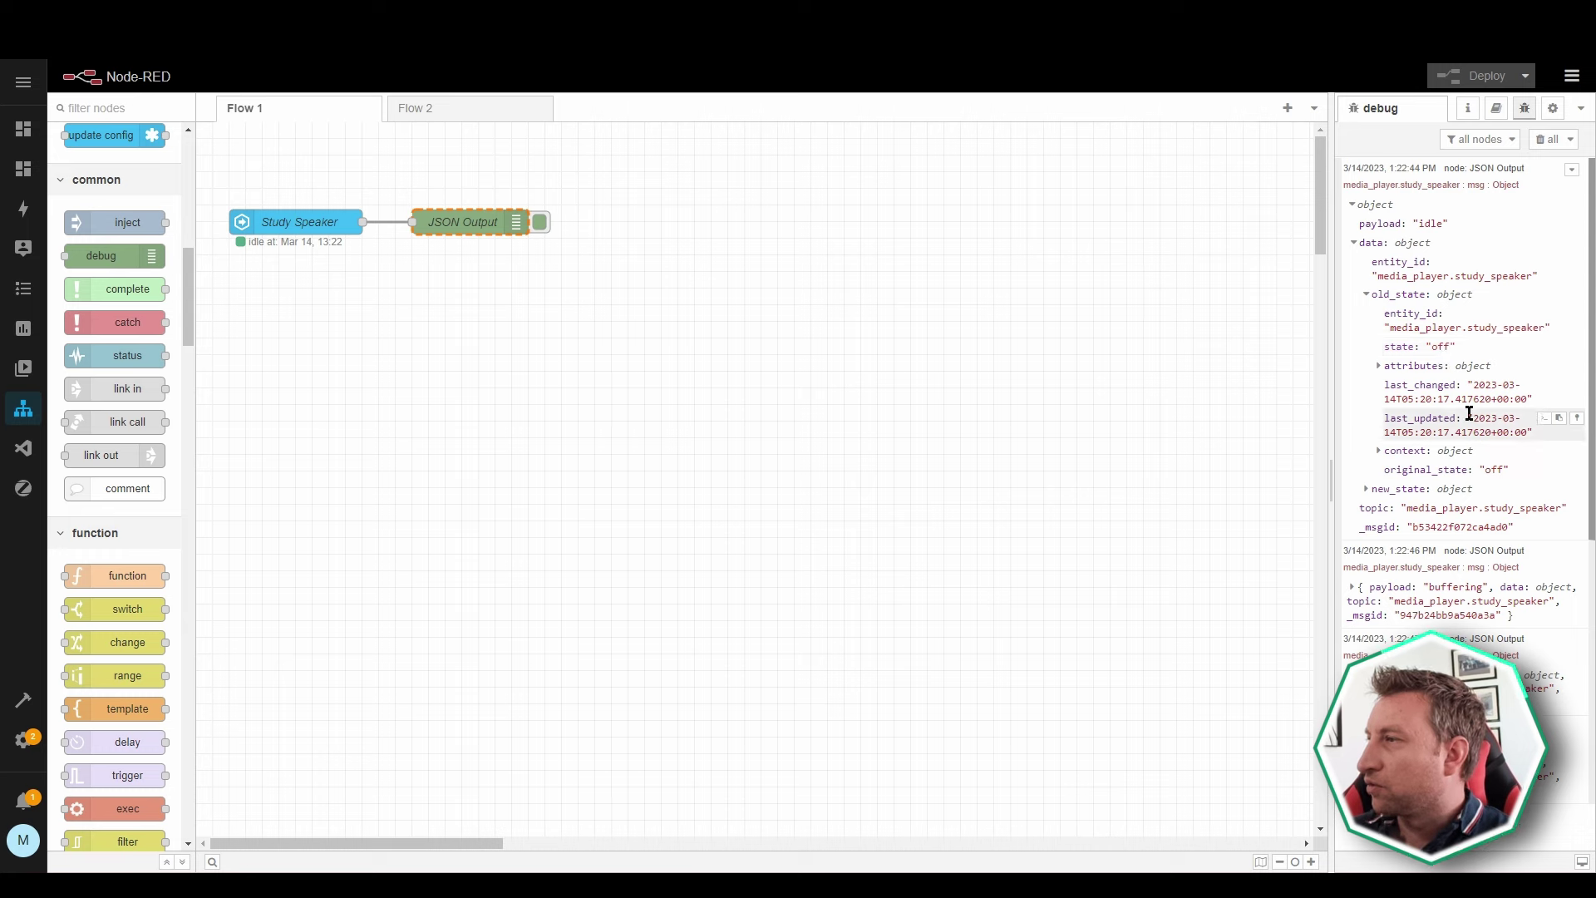
left_click(1380, 366)
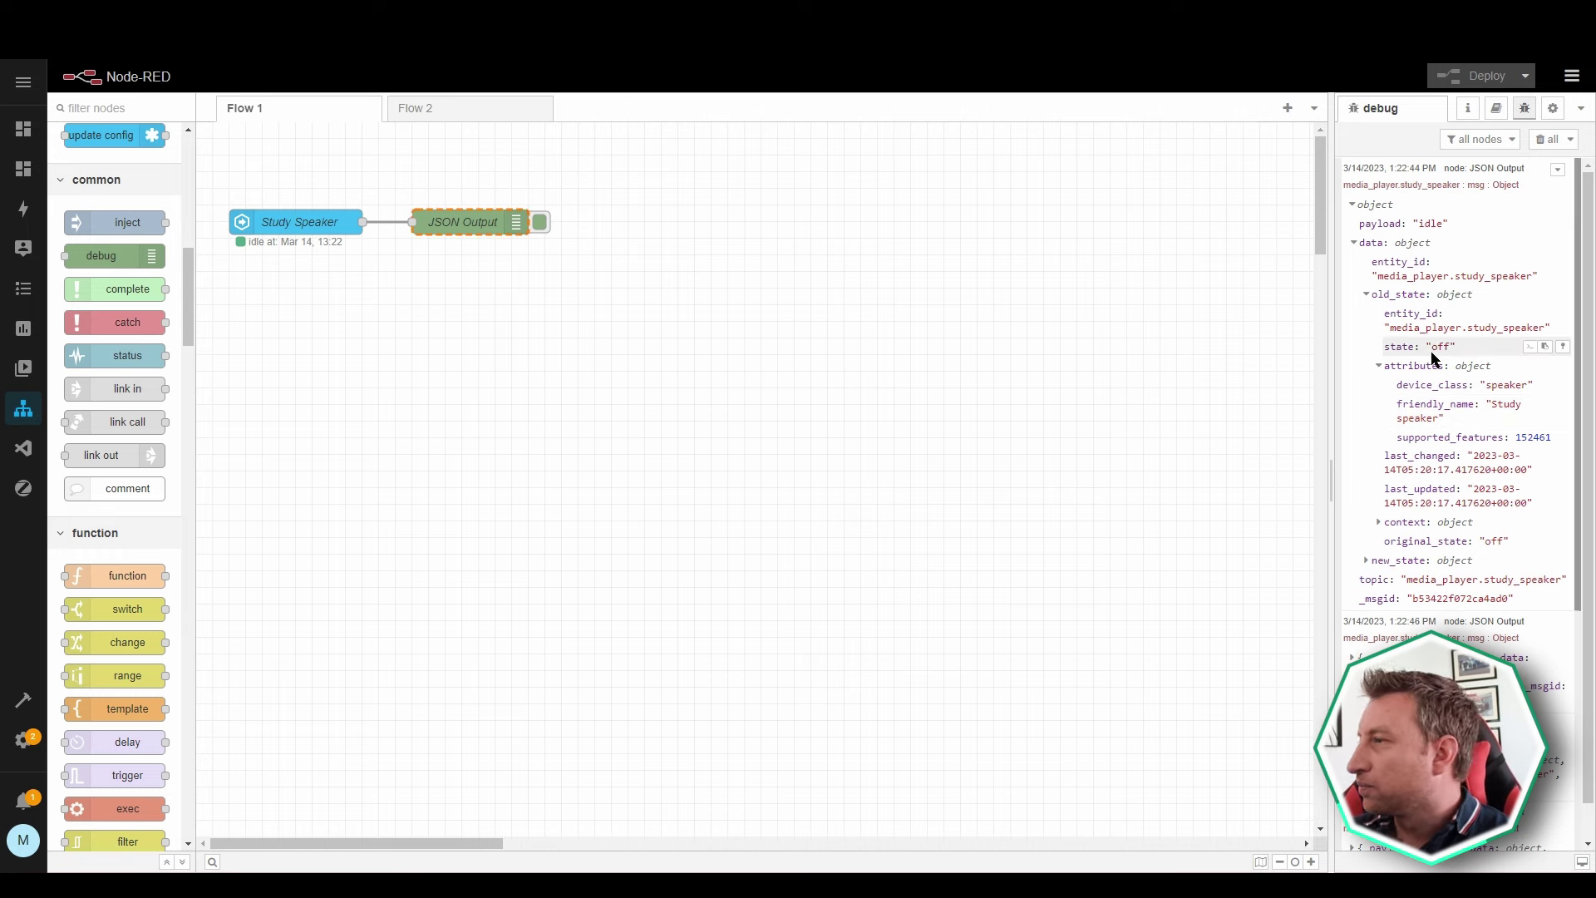
left_click(1366, 295)
left_click(1367, 313)
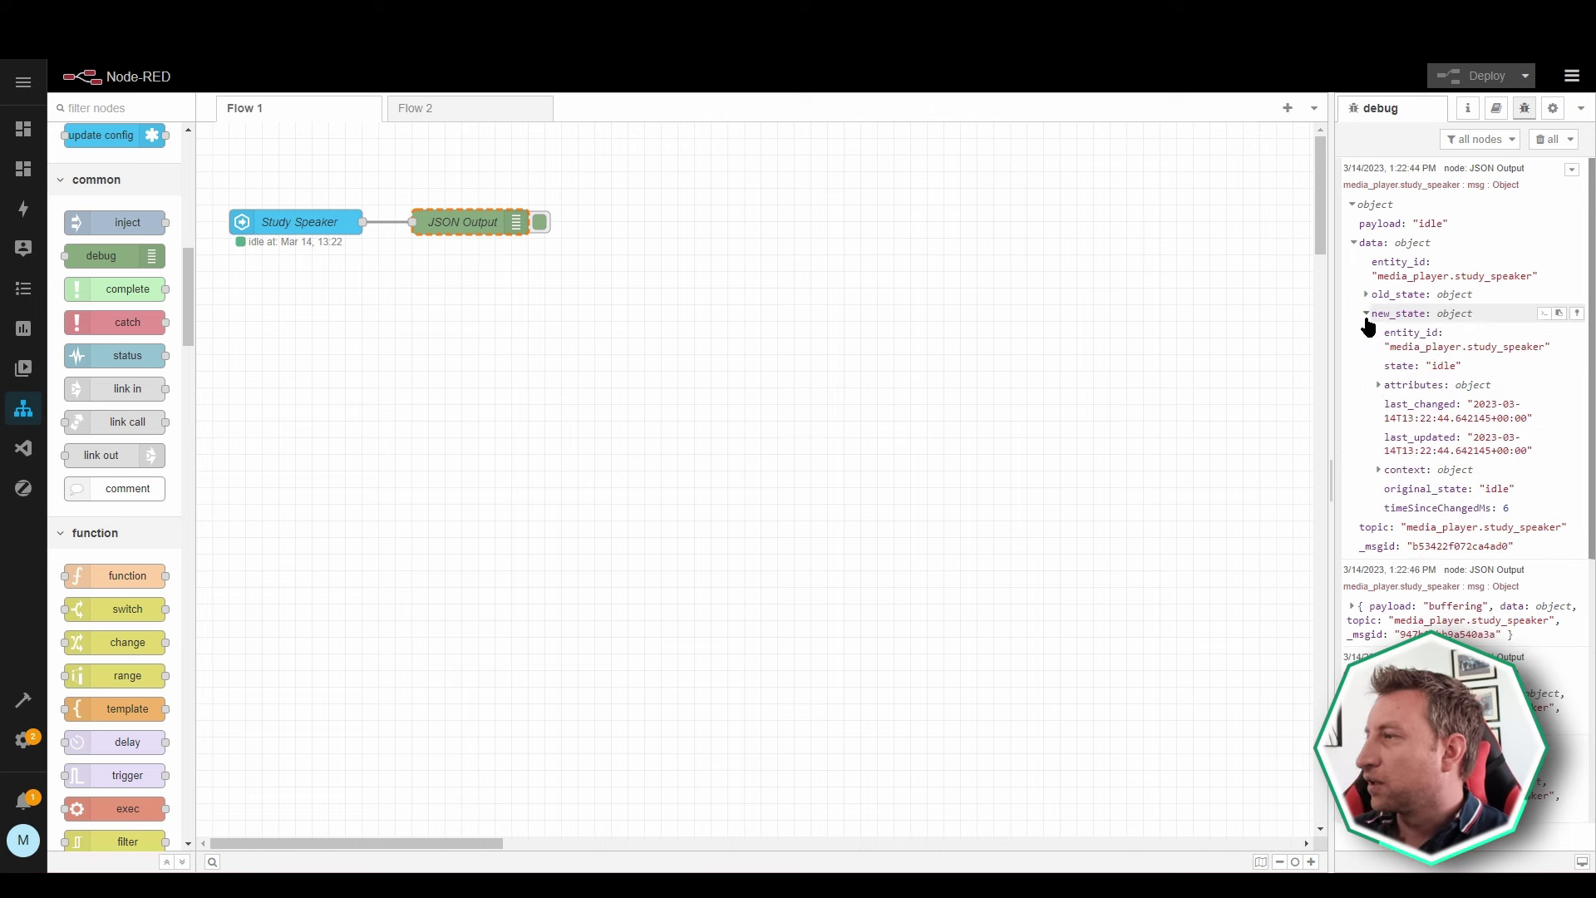
left_click(1389, 388)
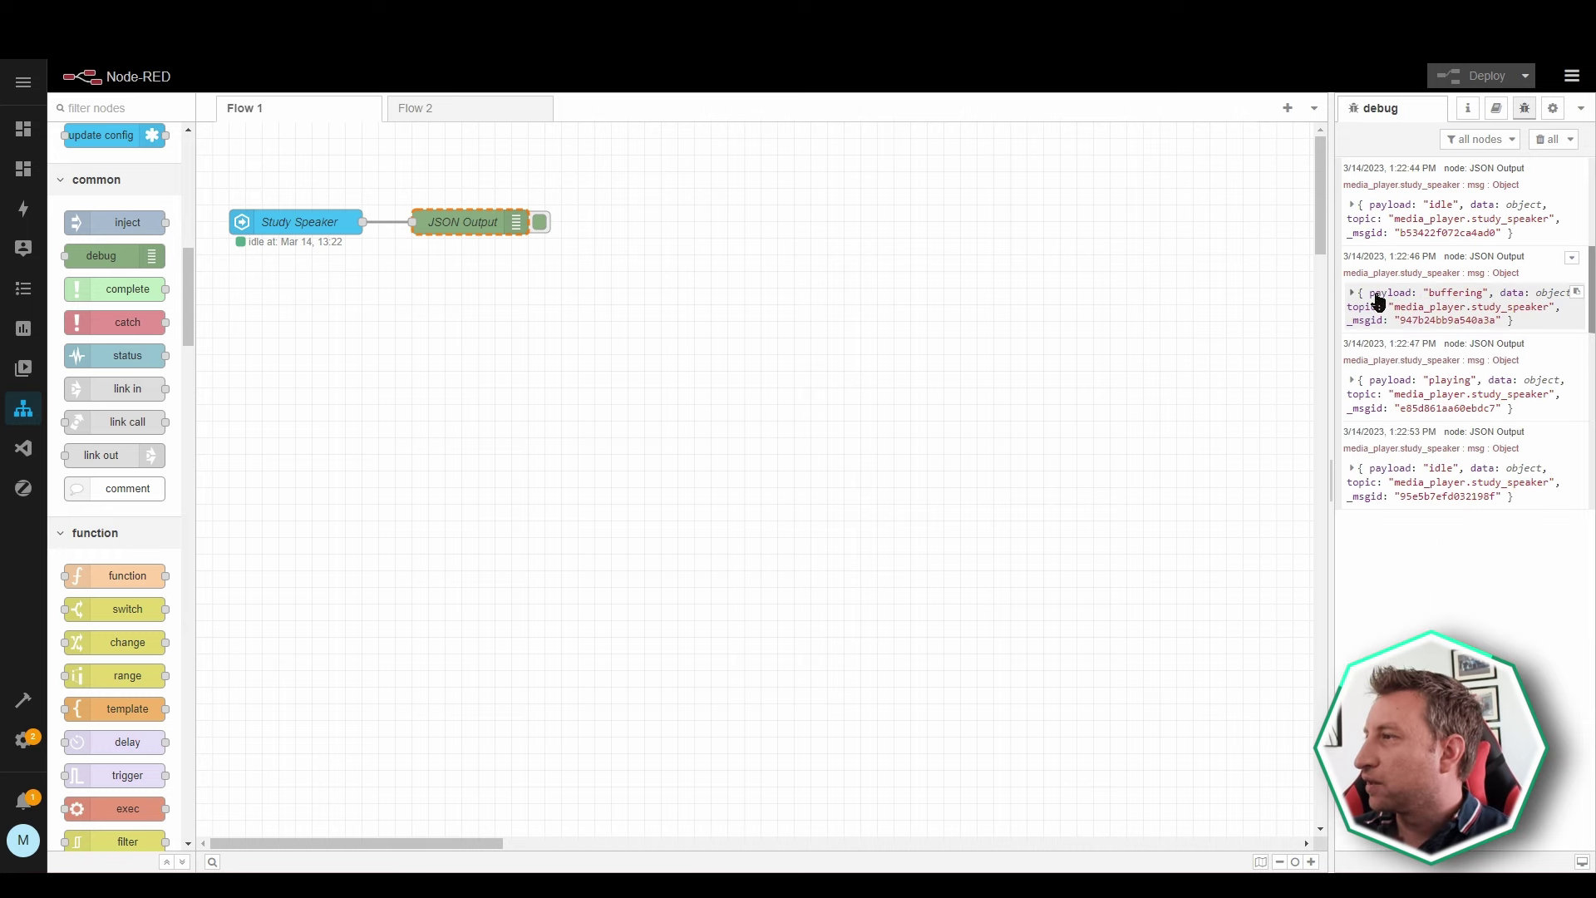
Examine the data objects of the "buffering" and "playing" debug messages, then collapse both messages.
left_click(1355, 296)
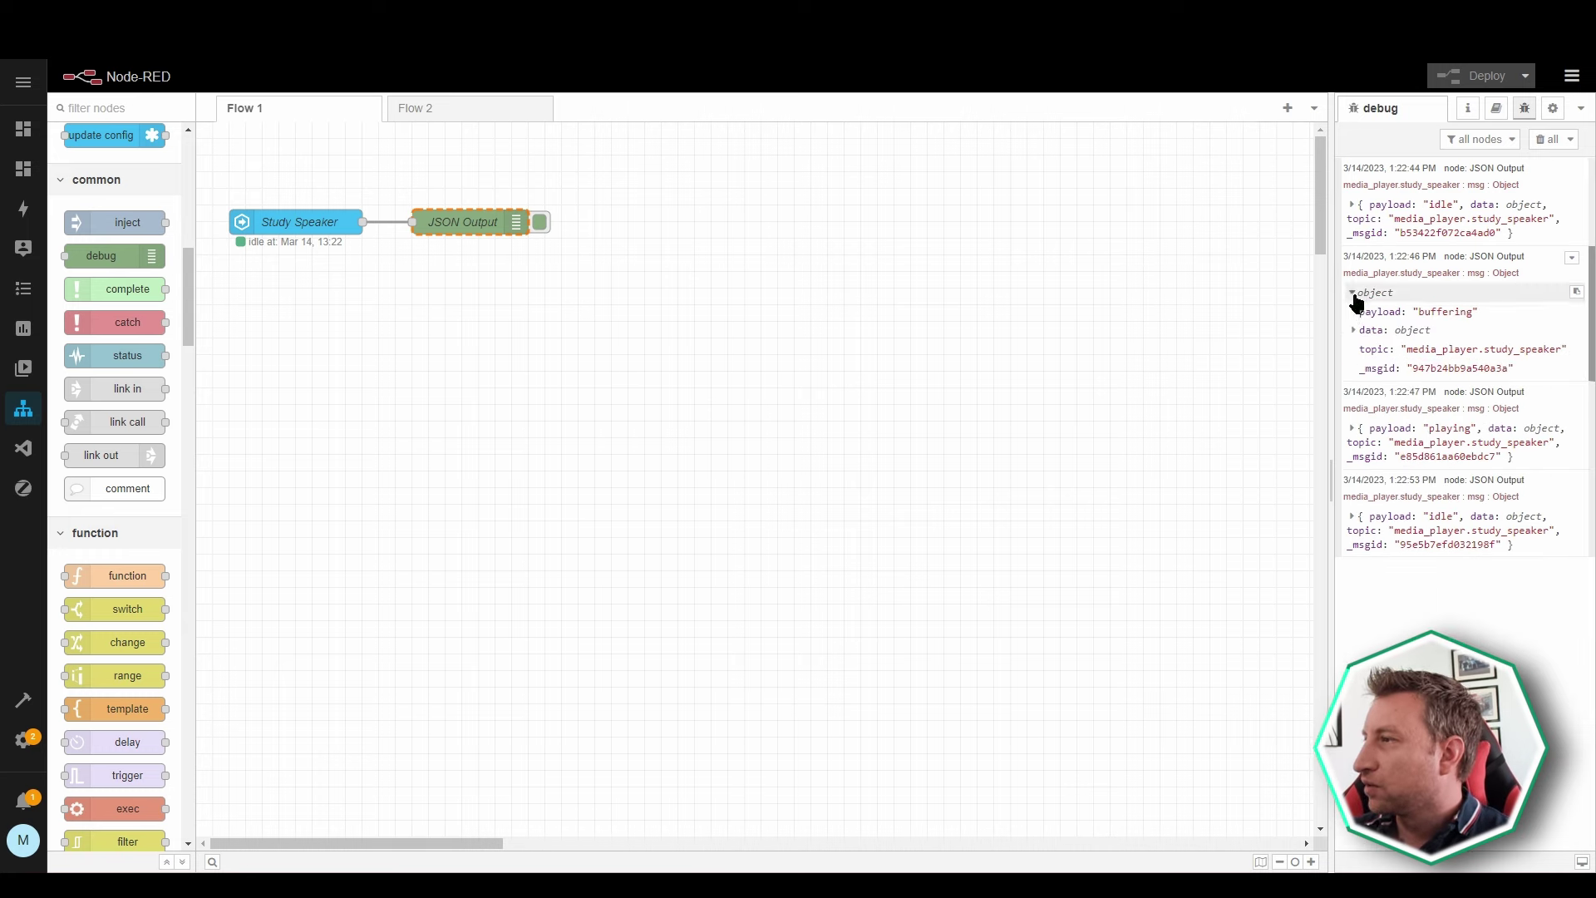
left_click(1356, 331)
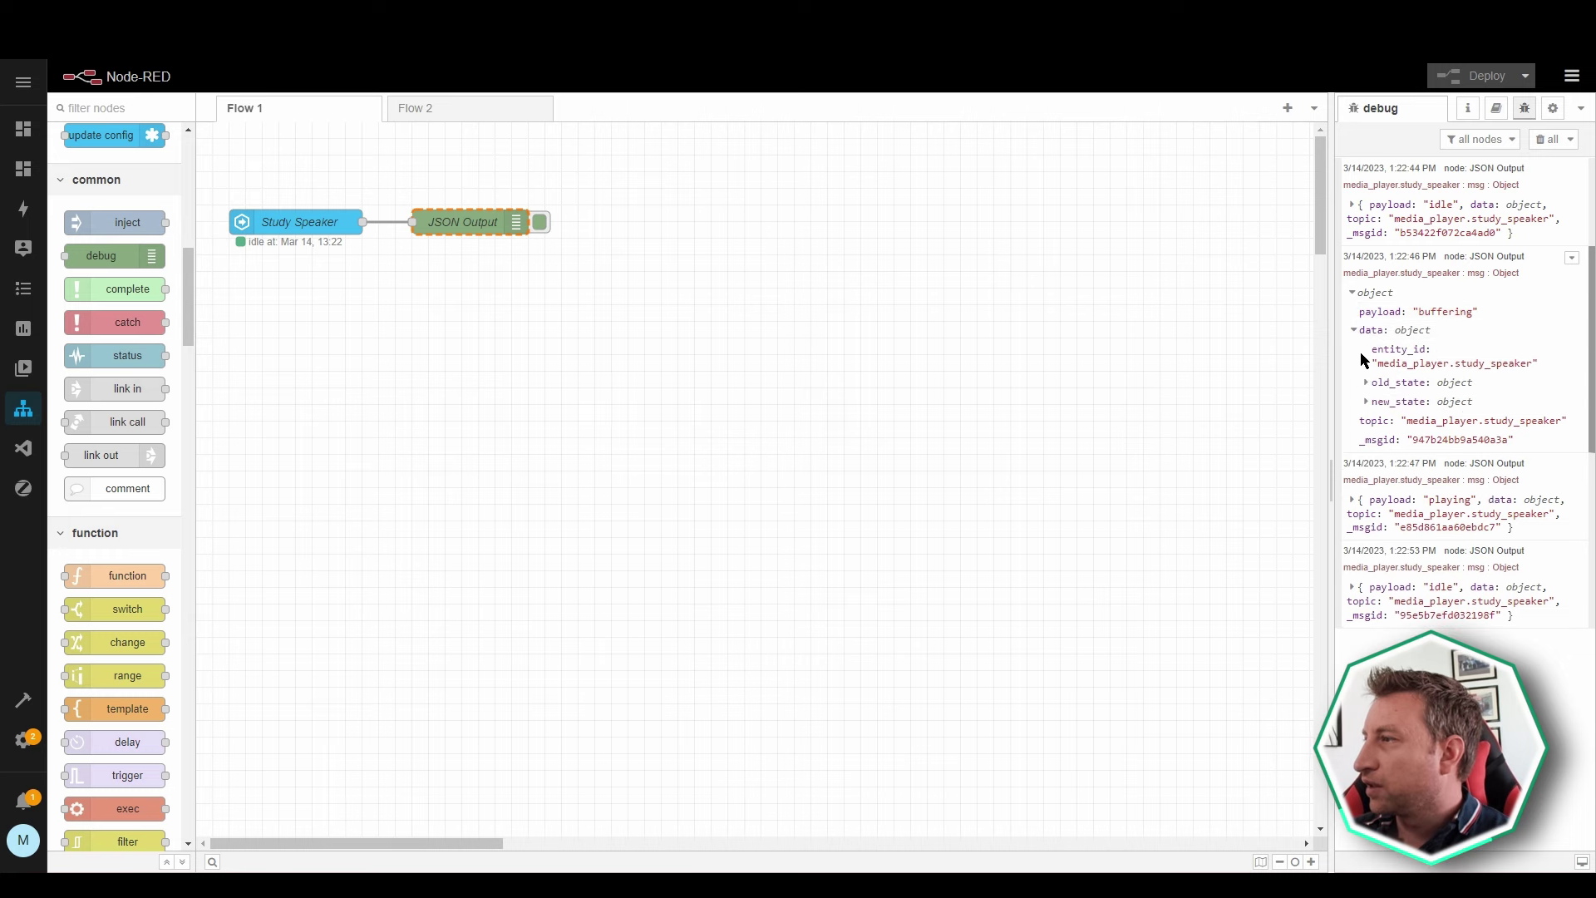
left_click(1356, 295)
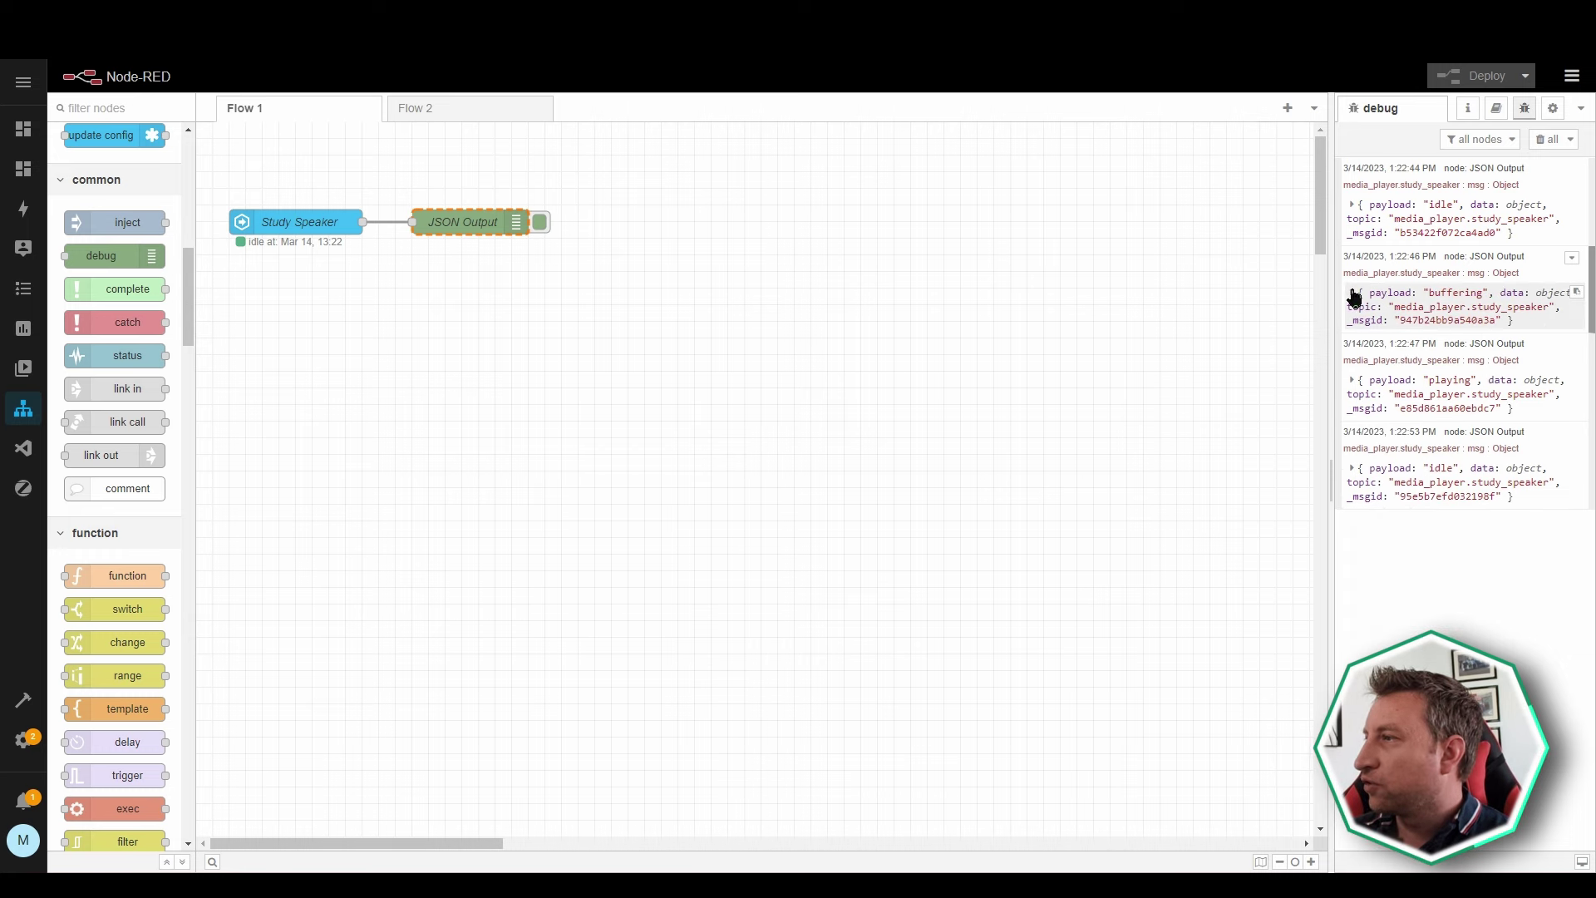
left_click(1357, 389)
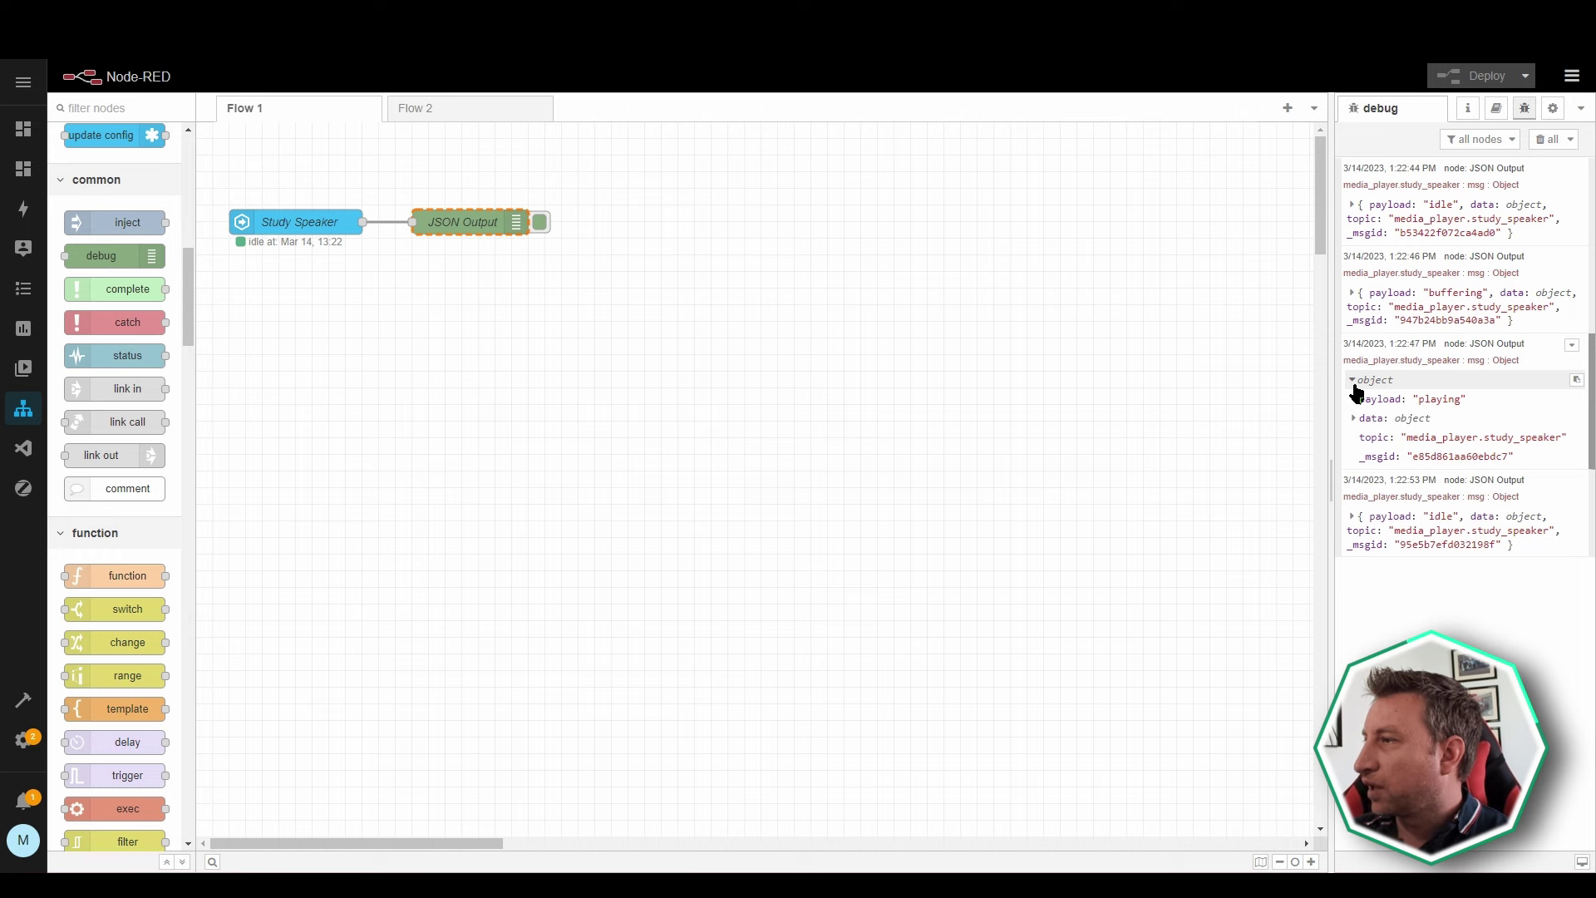
left_click(1357, 418)
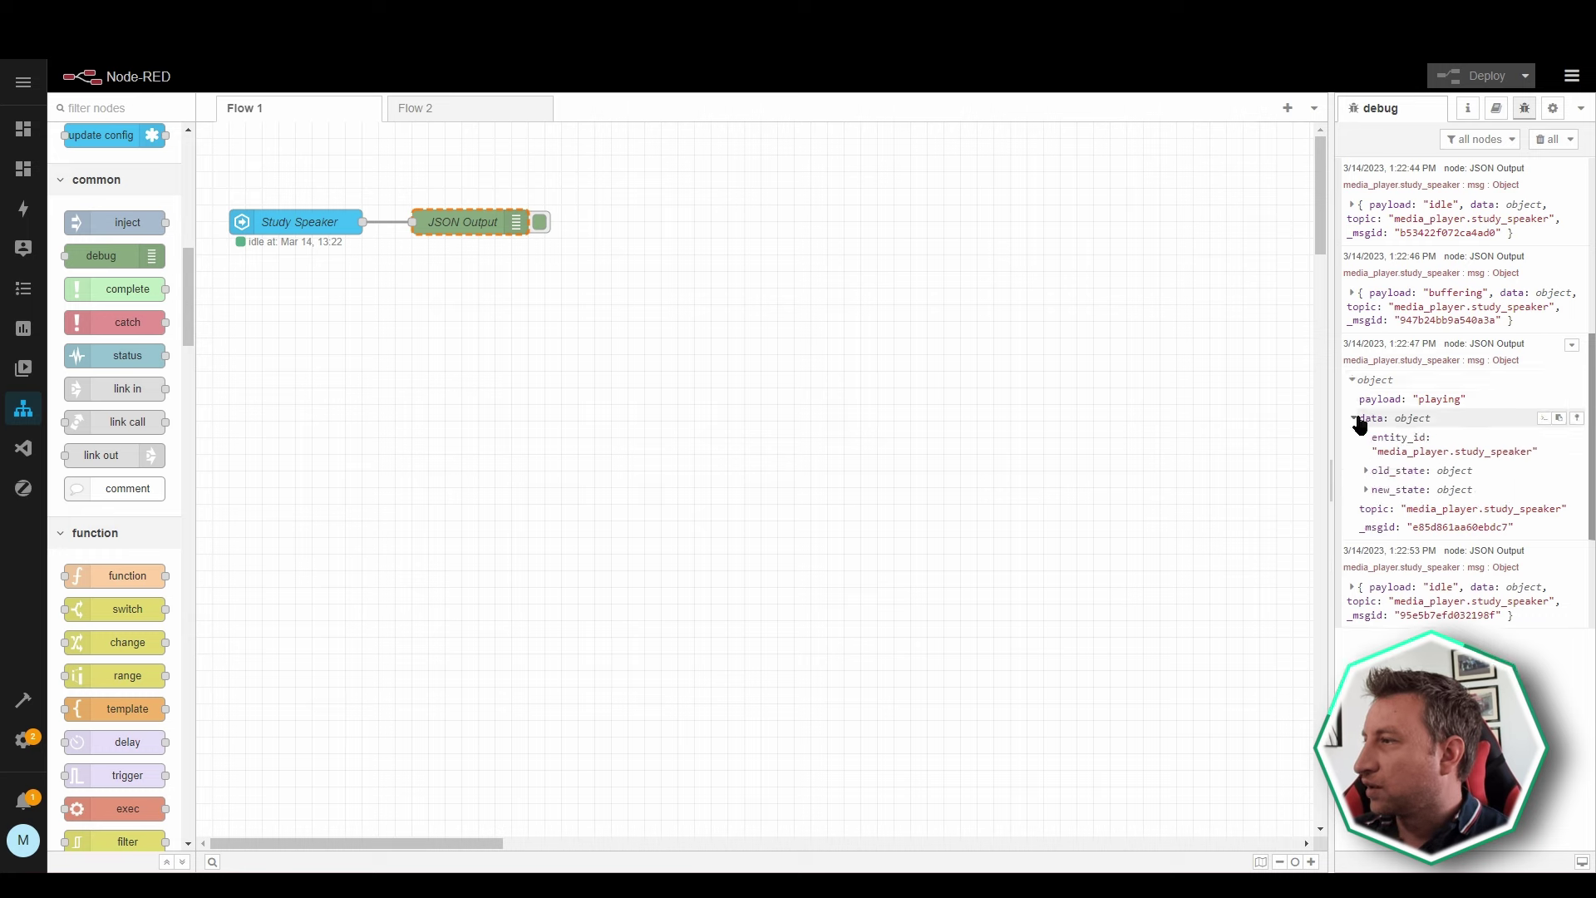
left_click(1370, 472)
left_click(1371, 471)
left_click(1352, 380)
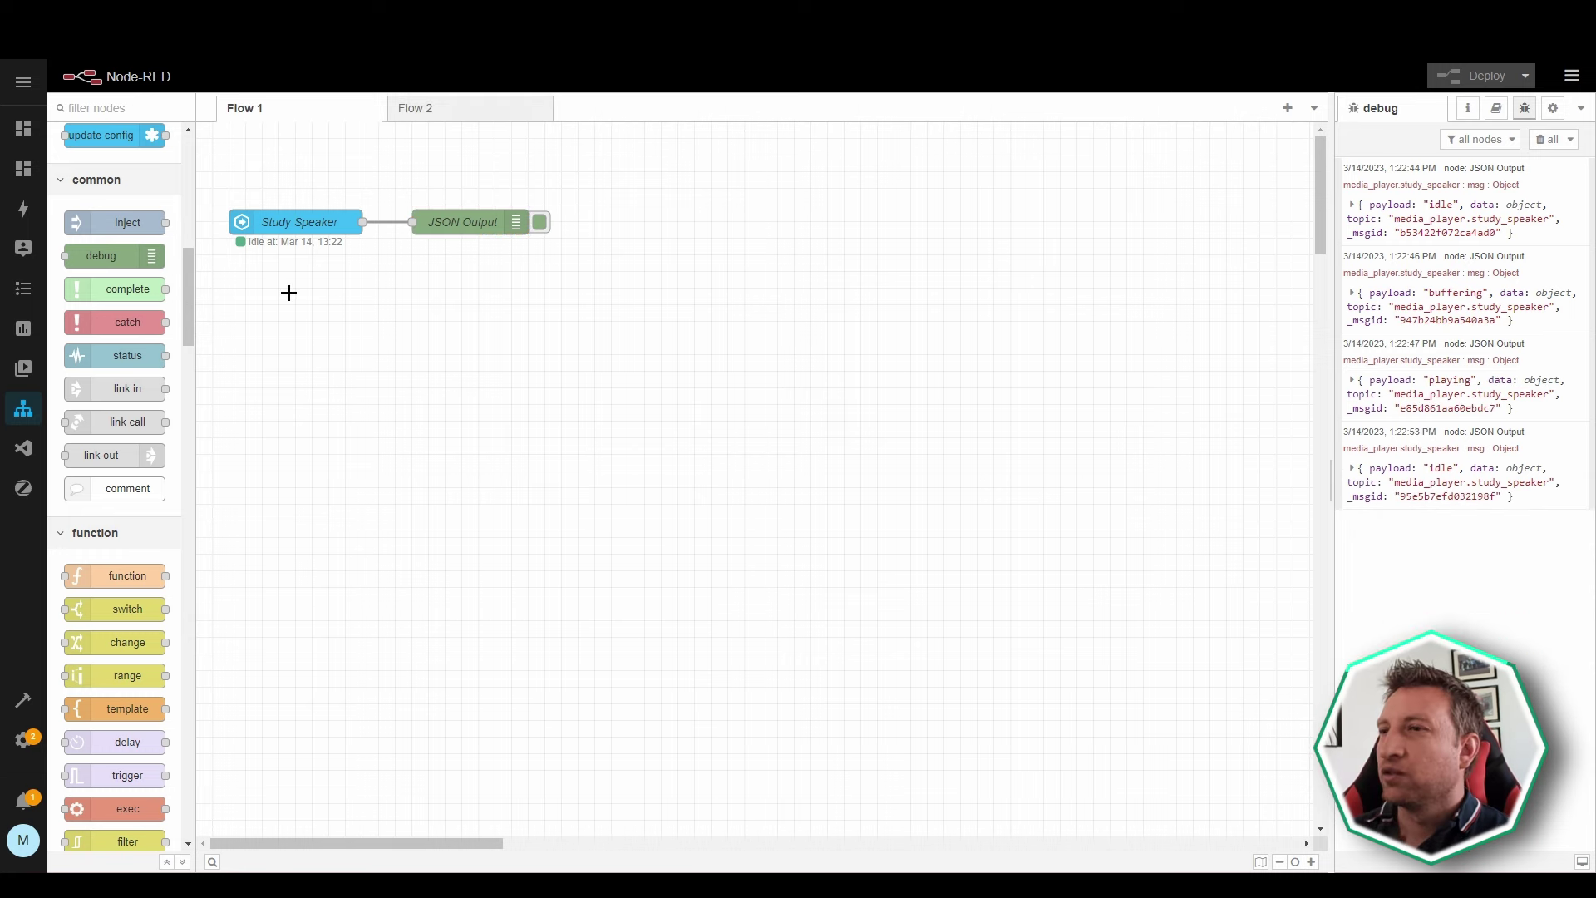
left_click_drag(288, 292, 462, 309)
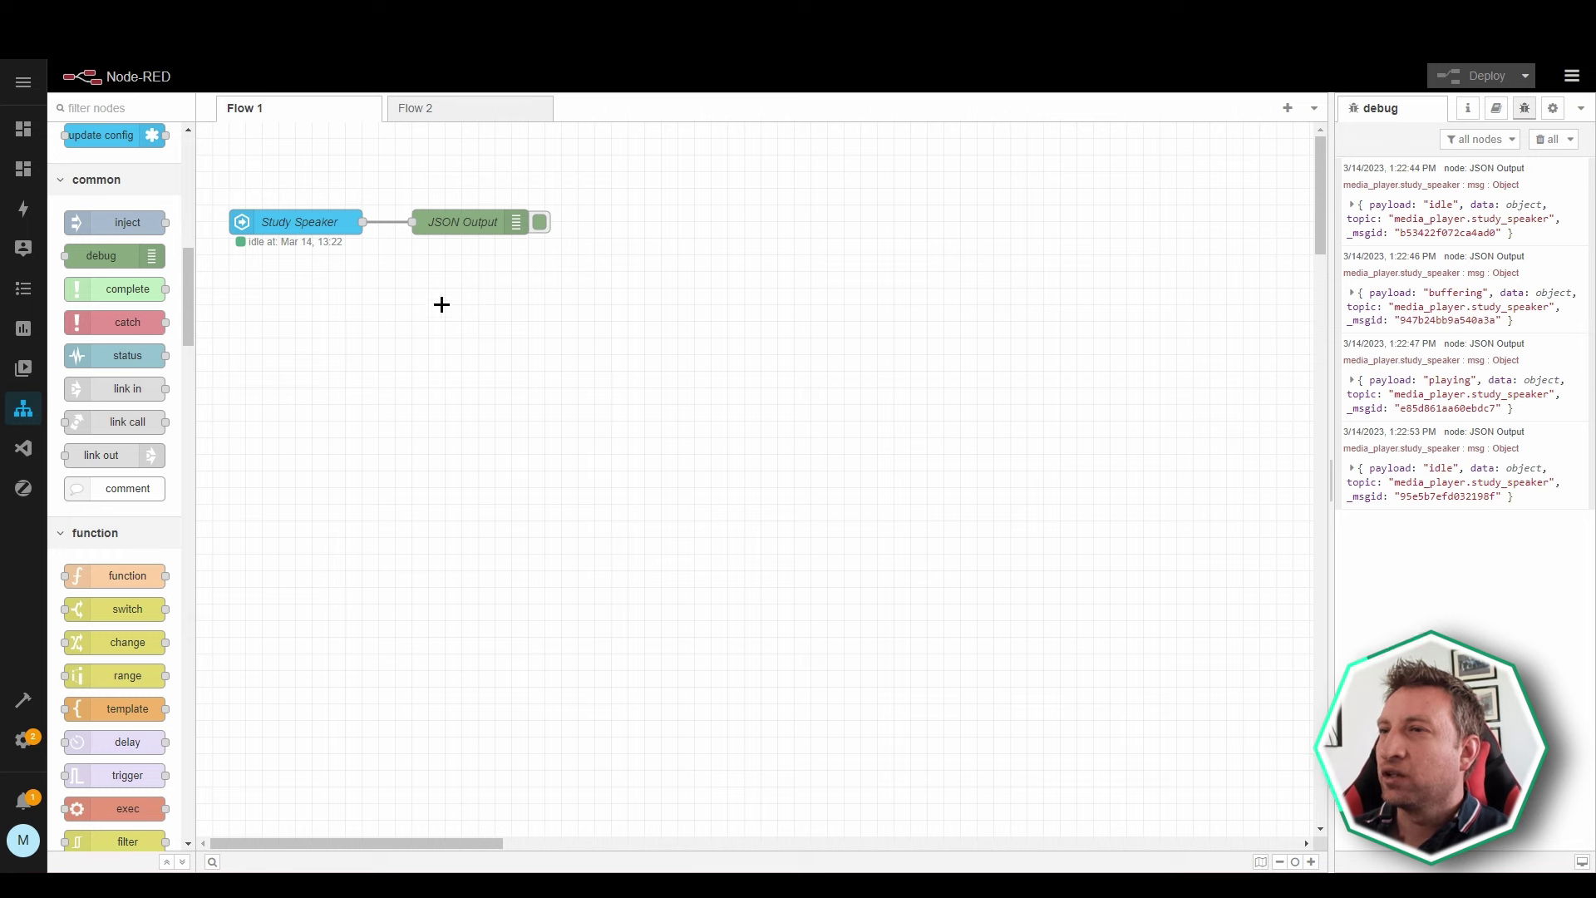
left_click(294, 229)
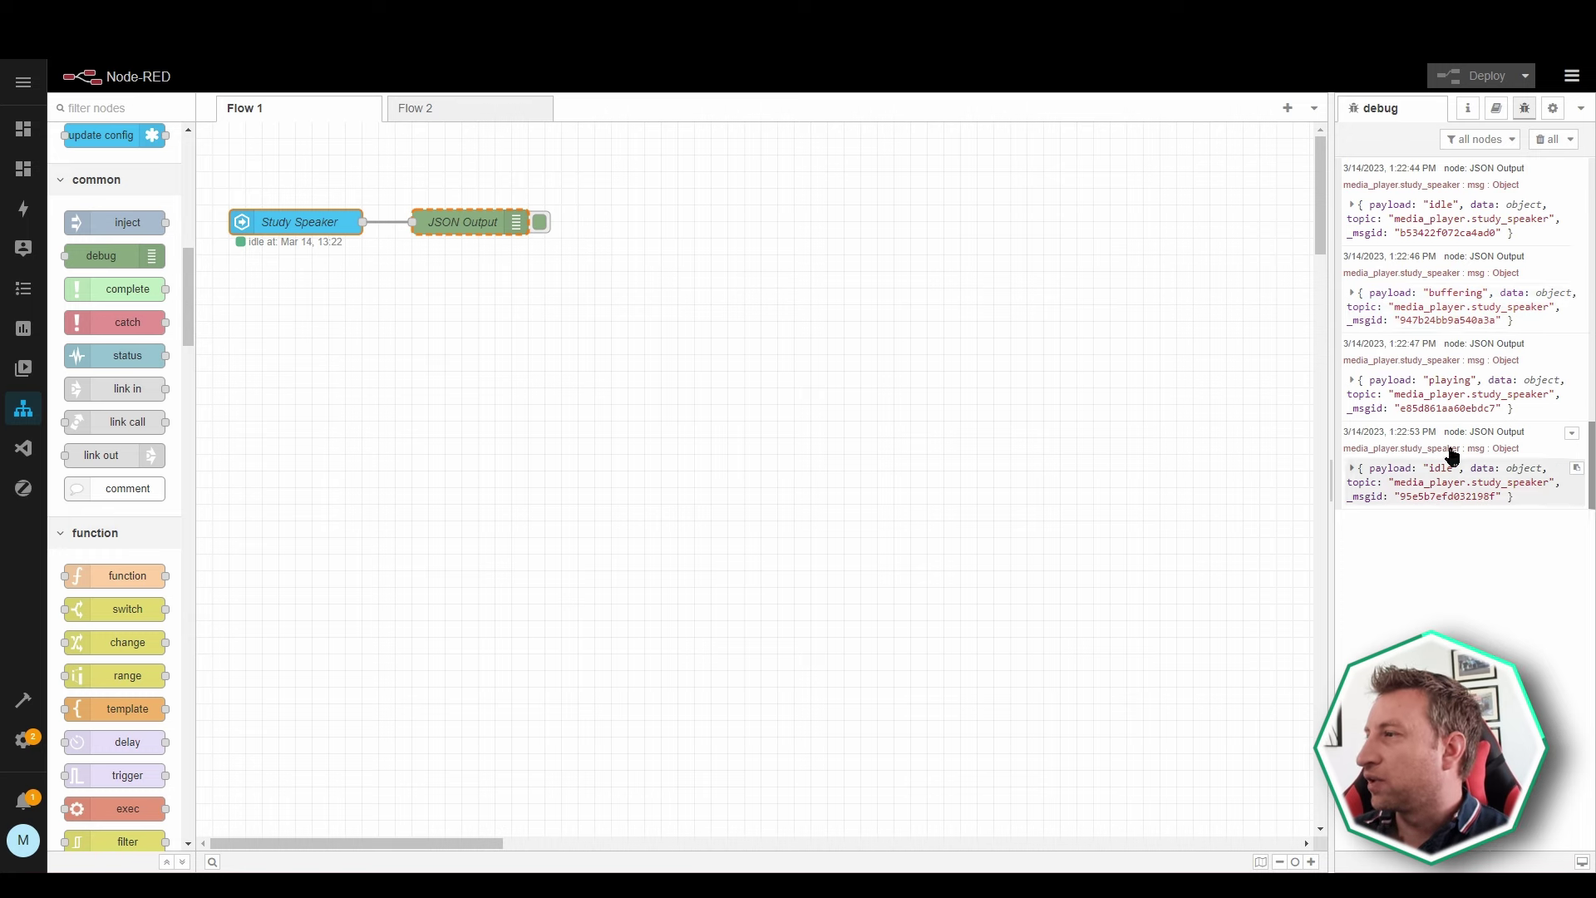
scroll(125, 175, "up", 10)
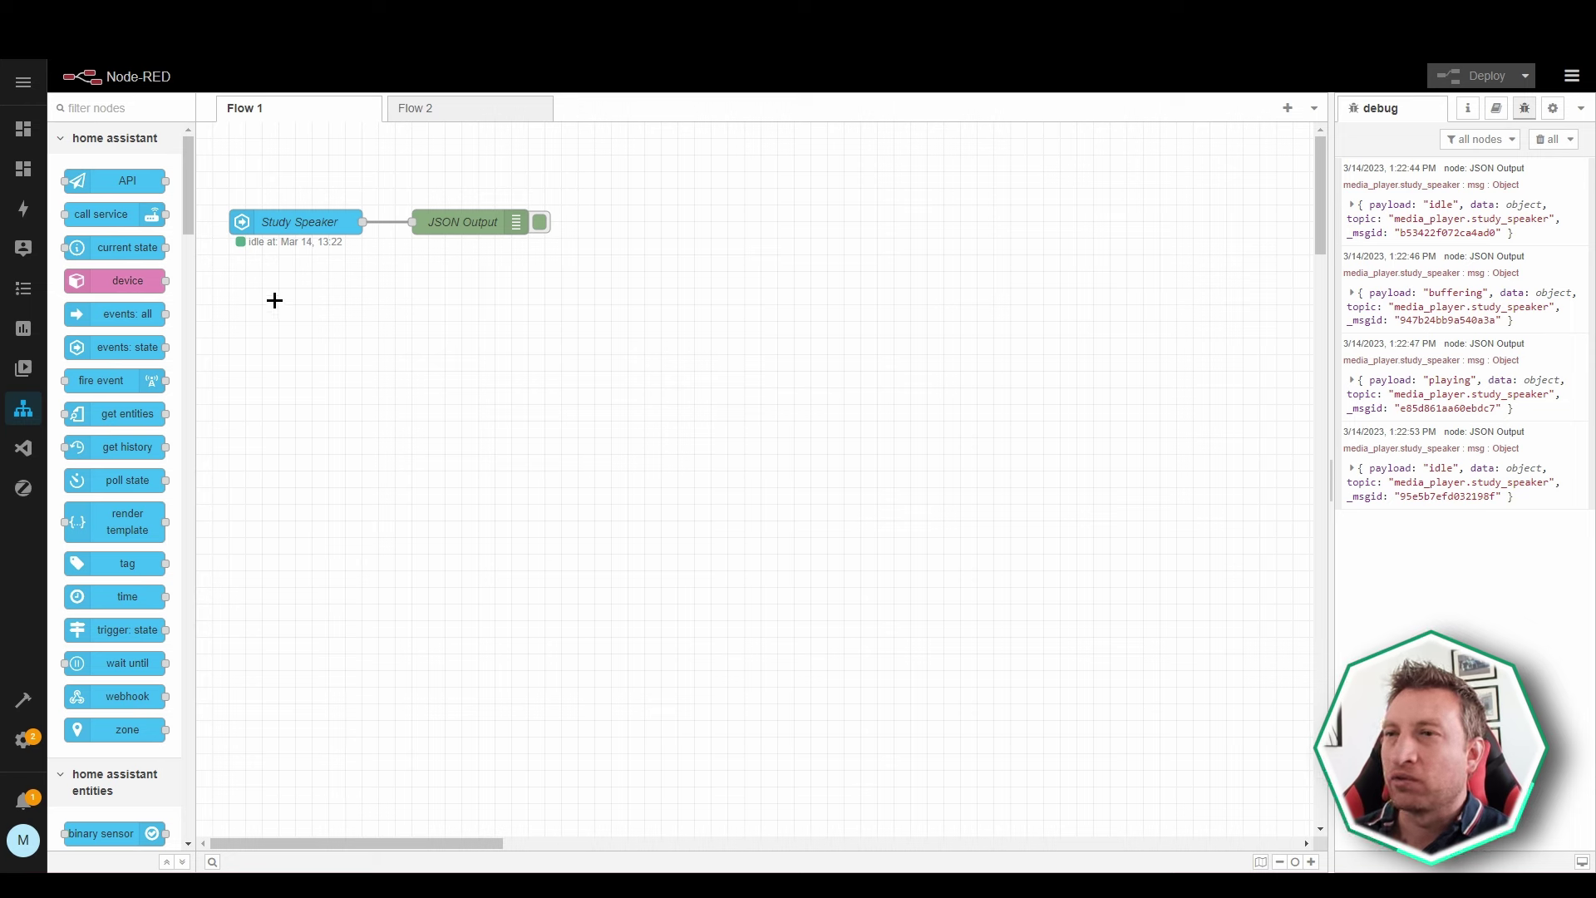
Examine the palette's home assistant, home assistant entities and common nodes, including wait until, webhook, update config and inject.
mouse_move(117, 219)
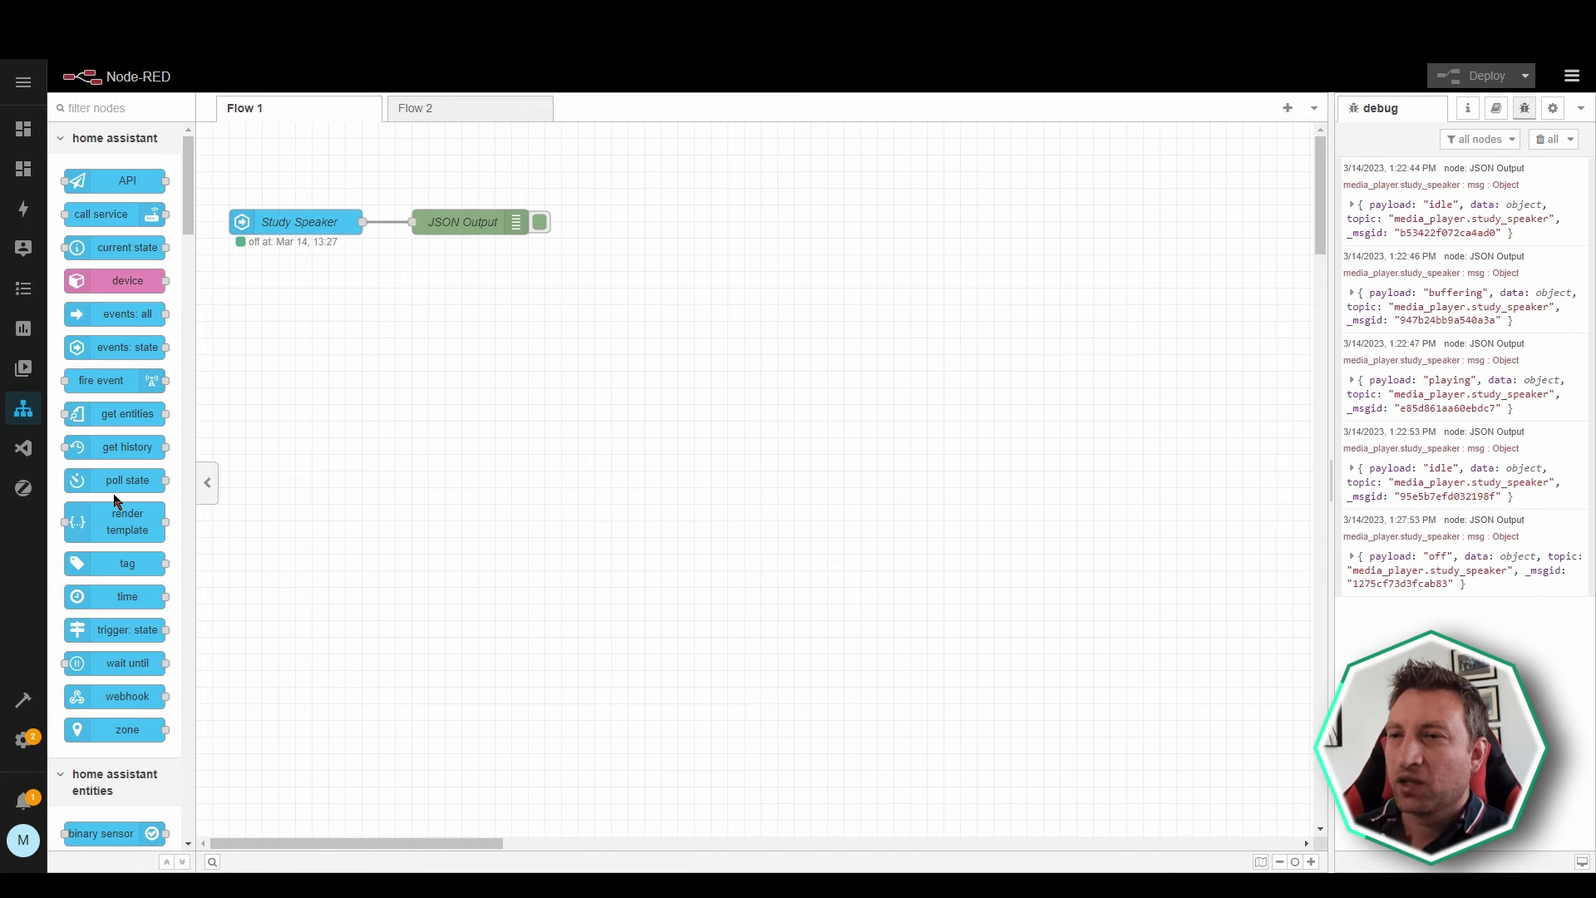
mouse_move(114, 483)
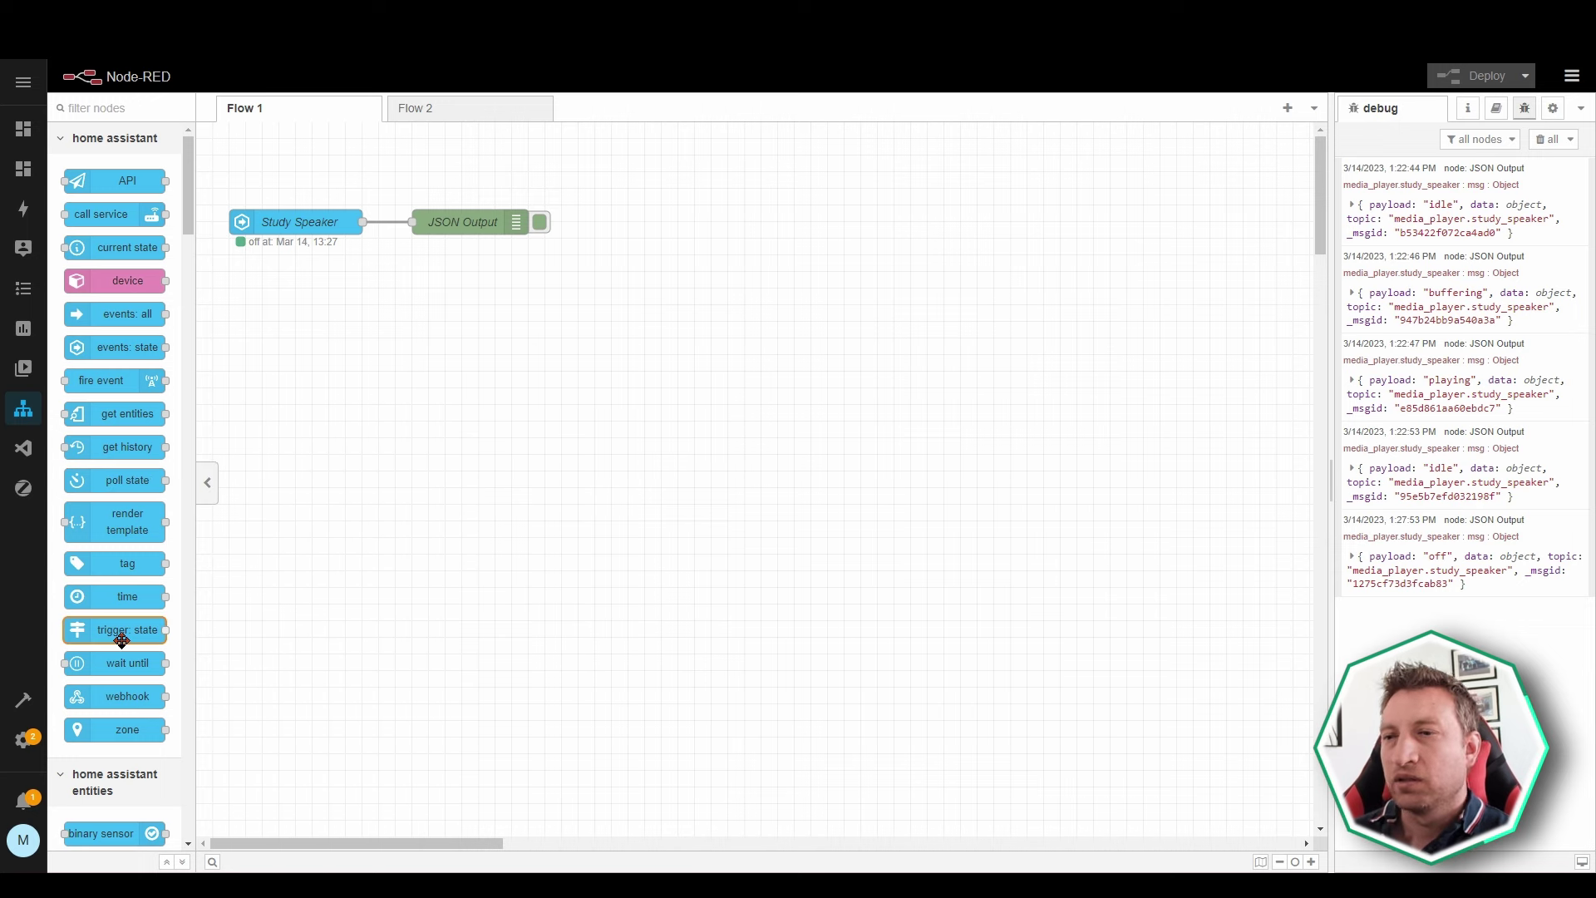
mouse_move(121, 639)
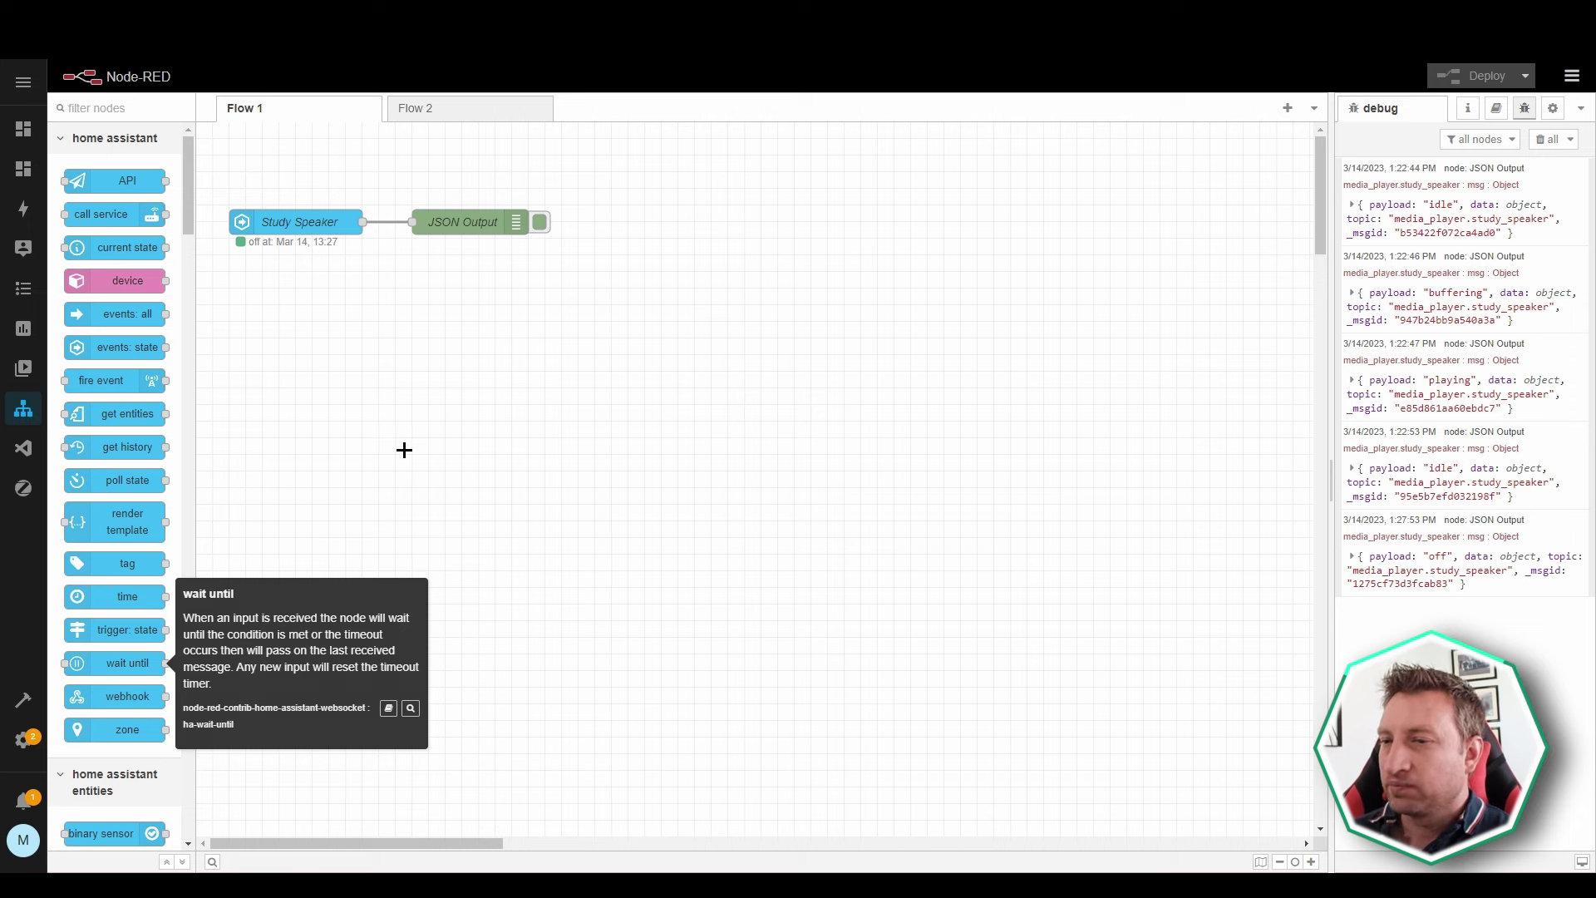
mouse_move(146, 700)
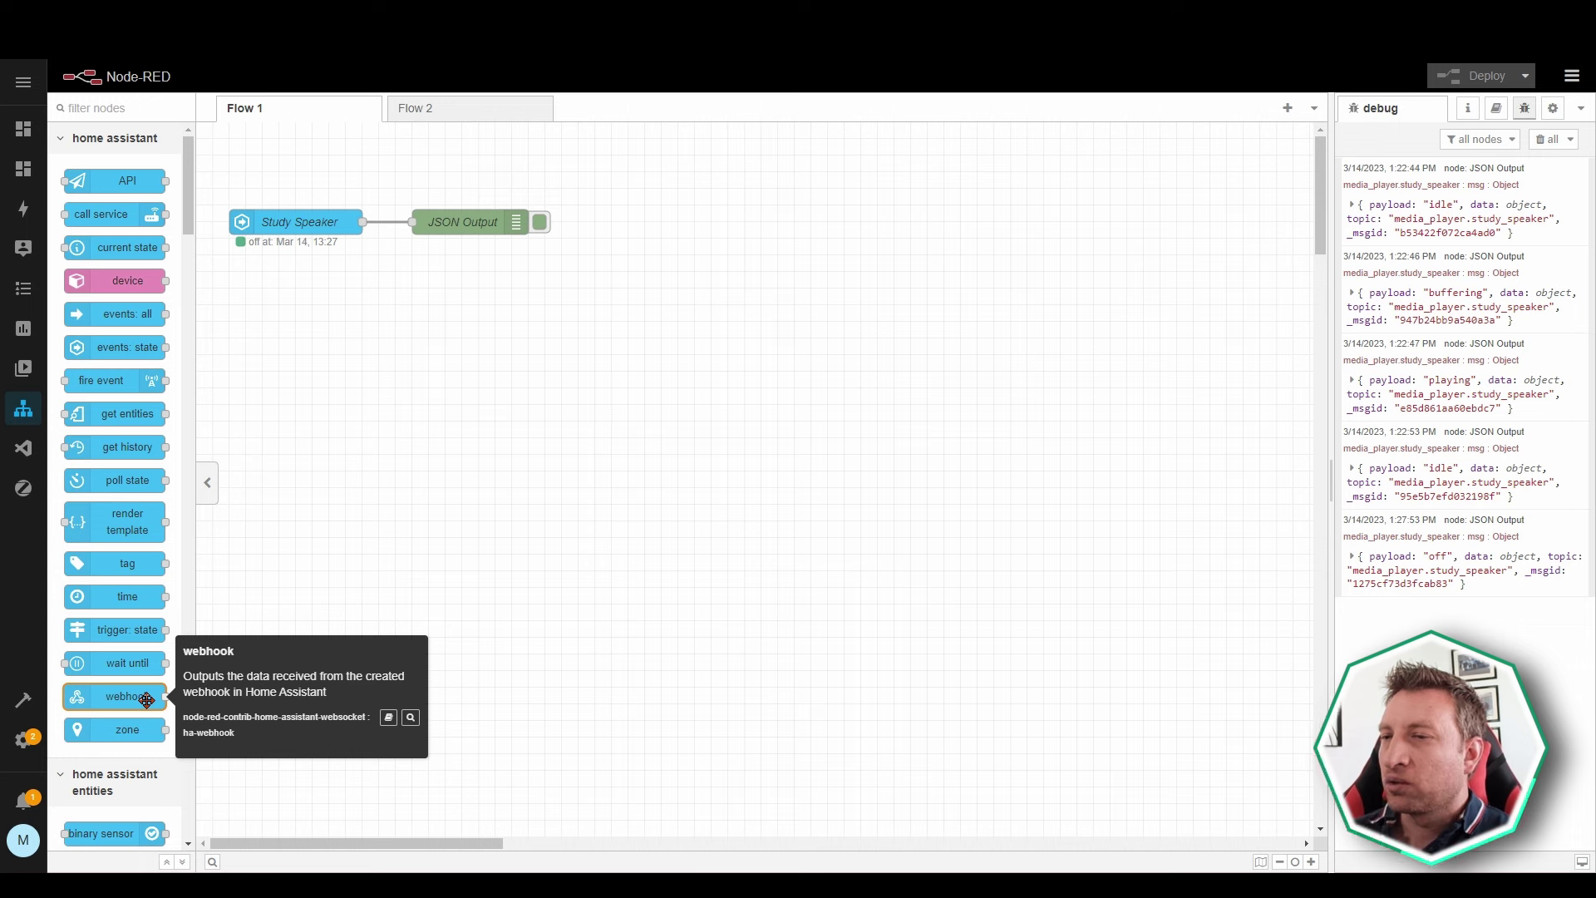
scroll(117, 509, "down", 6)
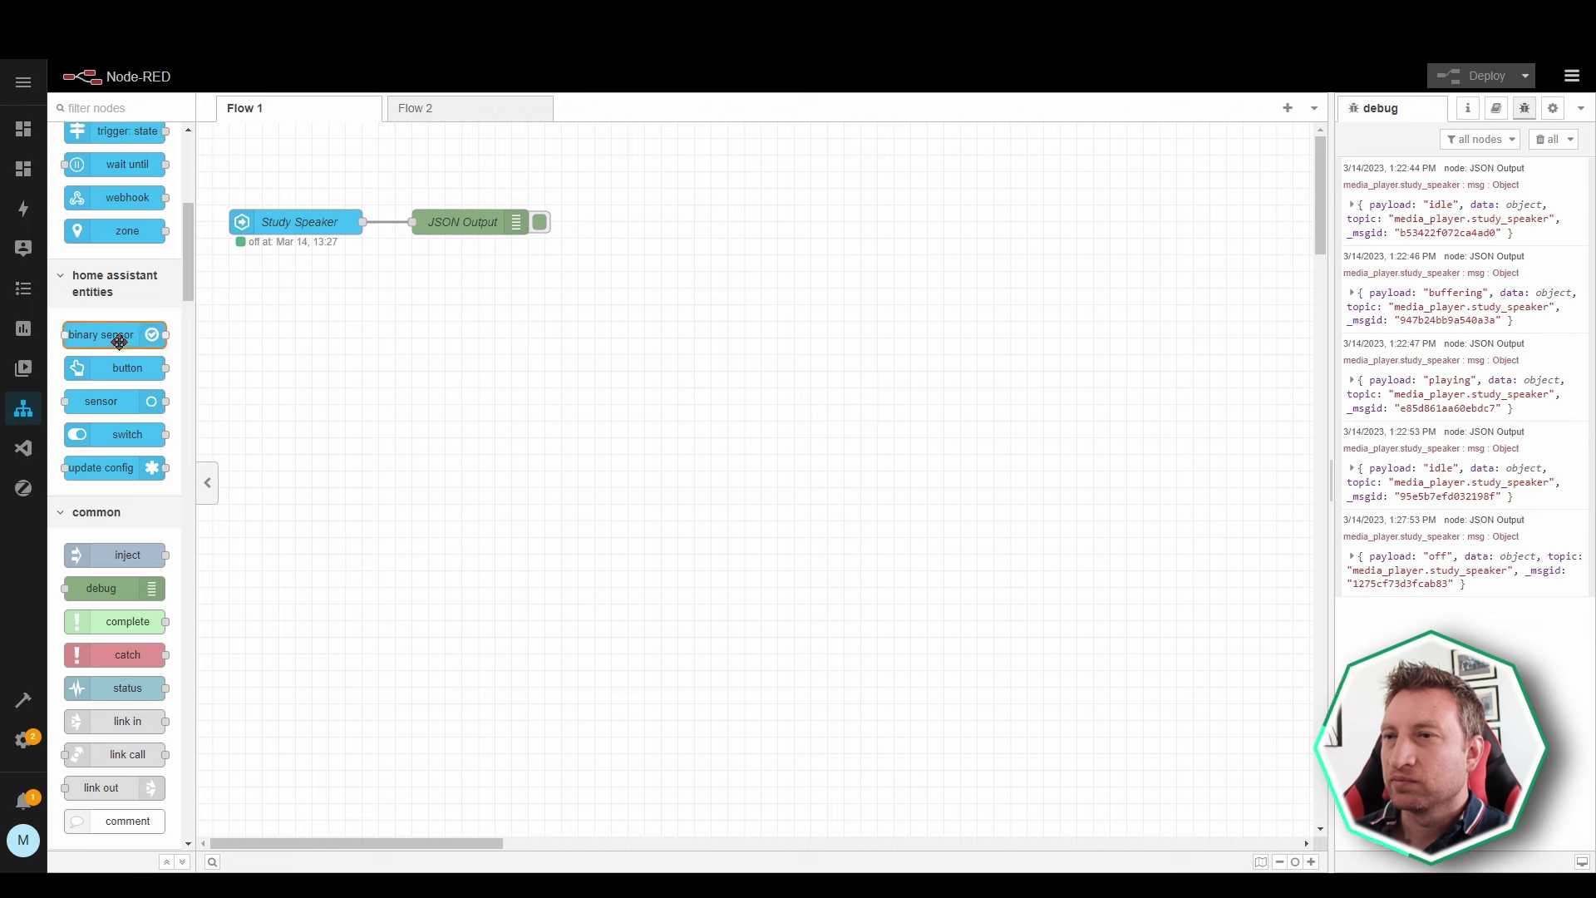
mouse_move(119, 341)
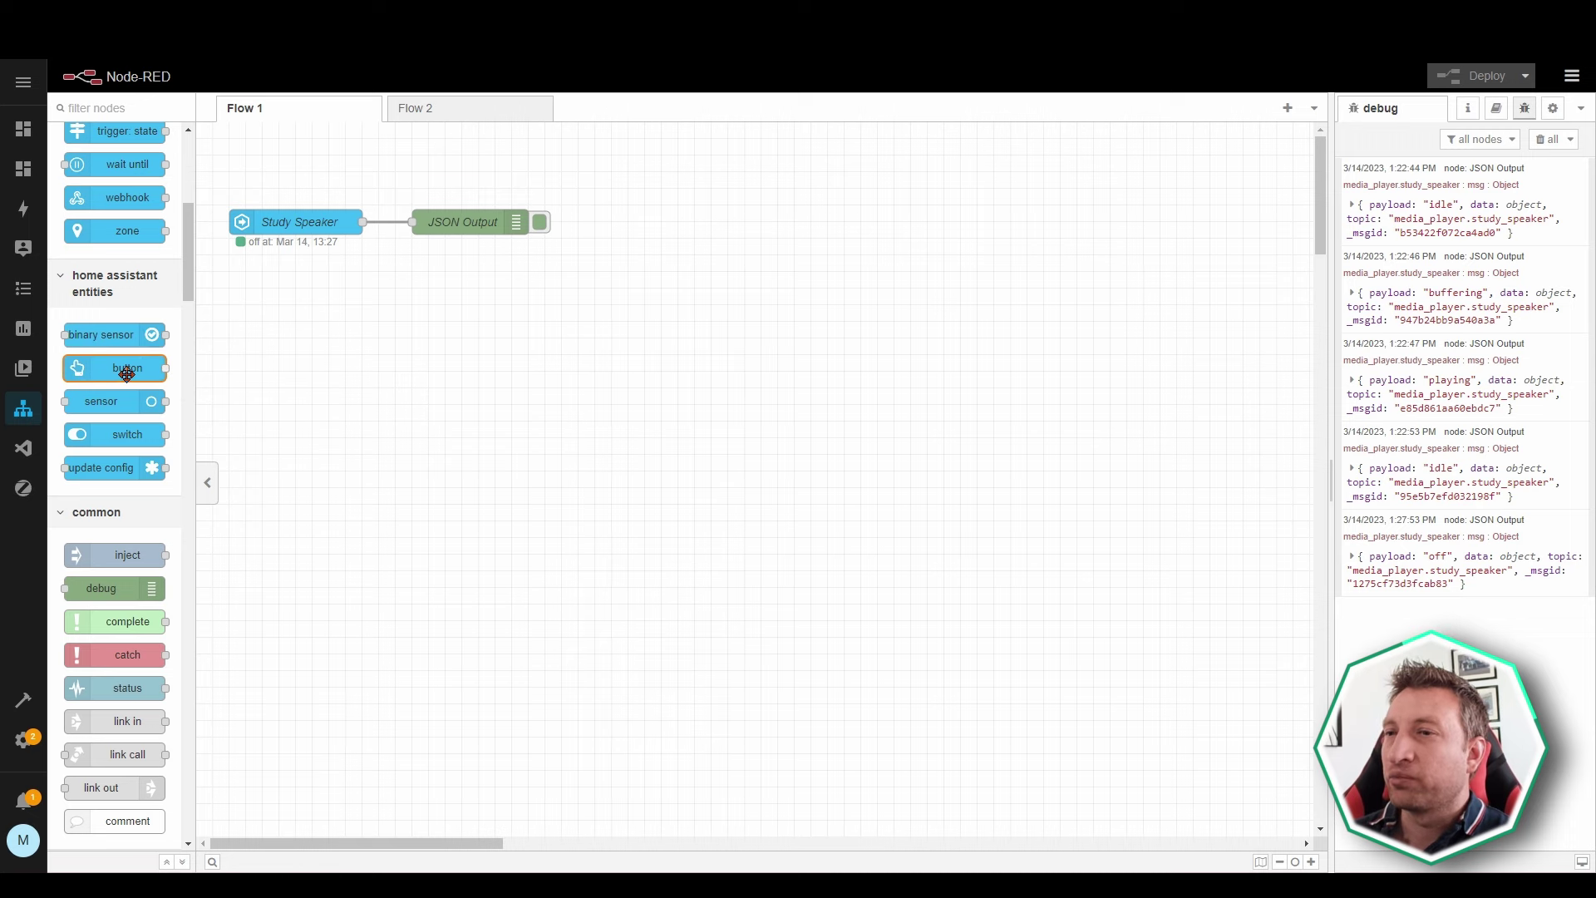
mouse_move(128, 374)
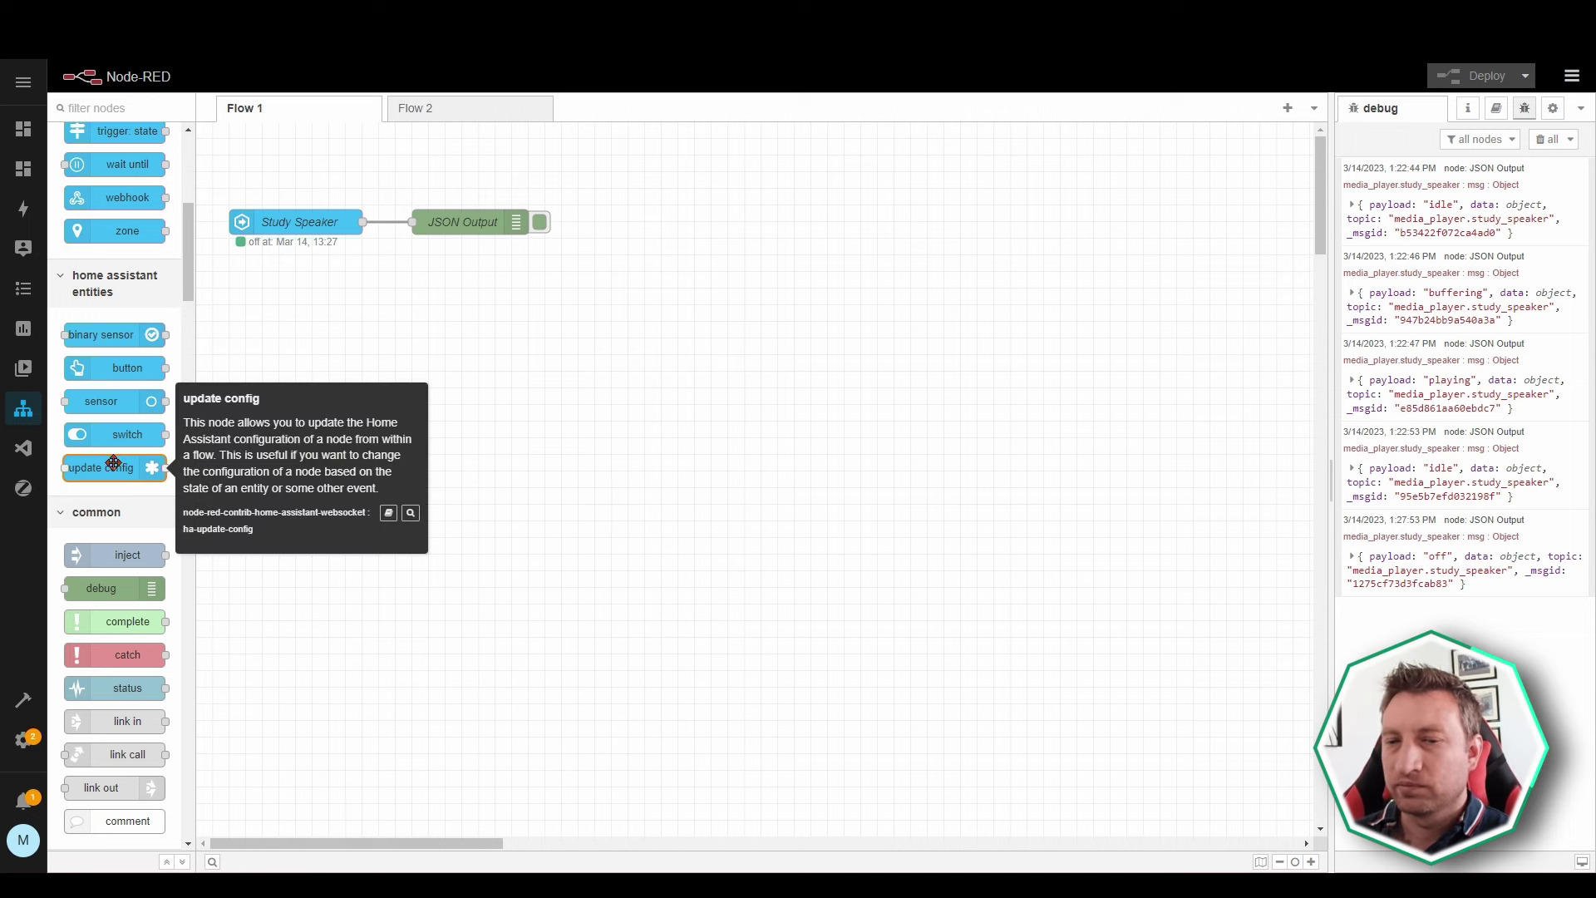
scroll(113, 457, "down", 3)
scroll(116, 471, "down", 1)
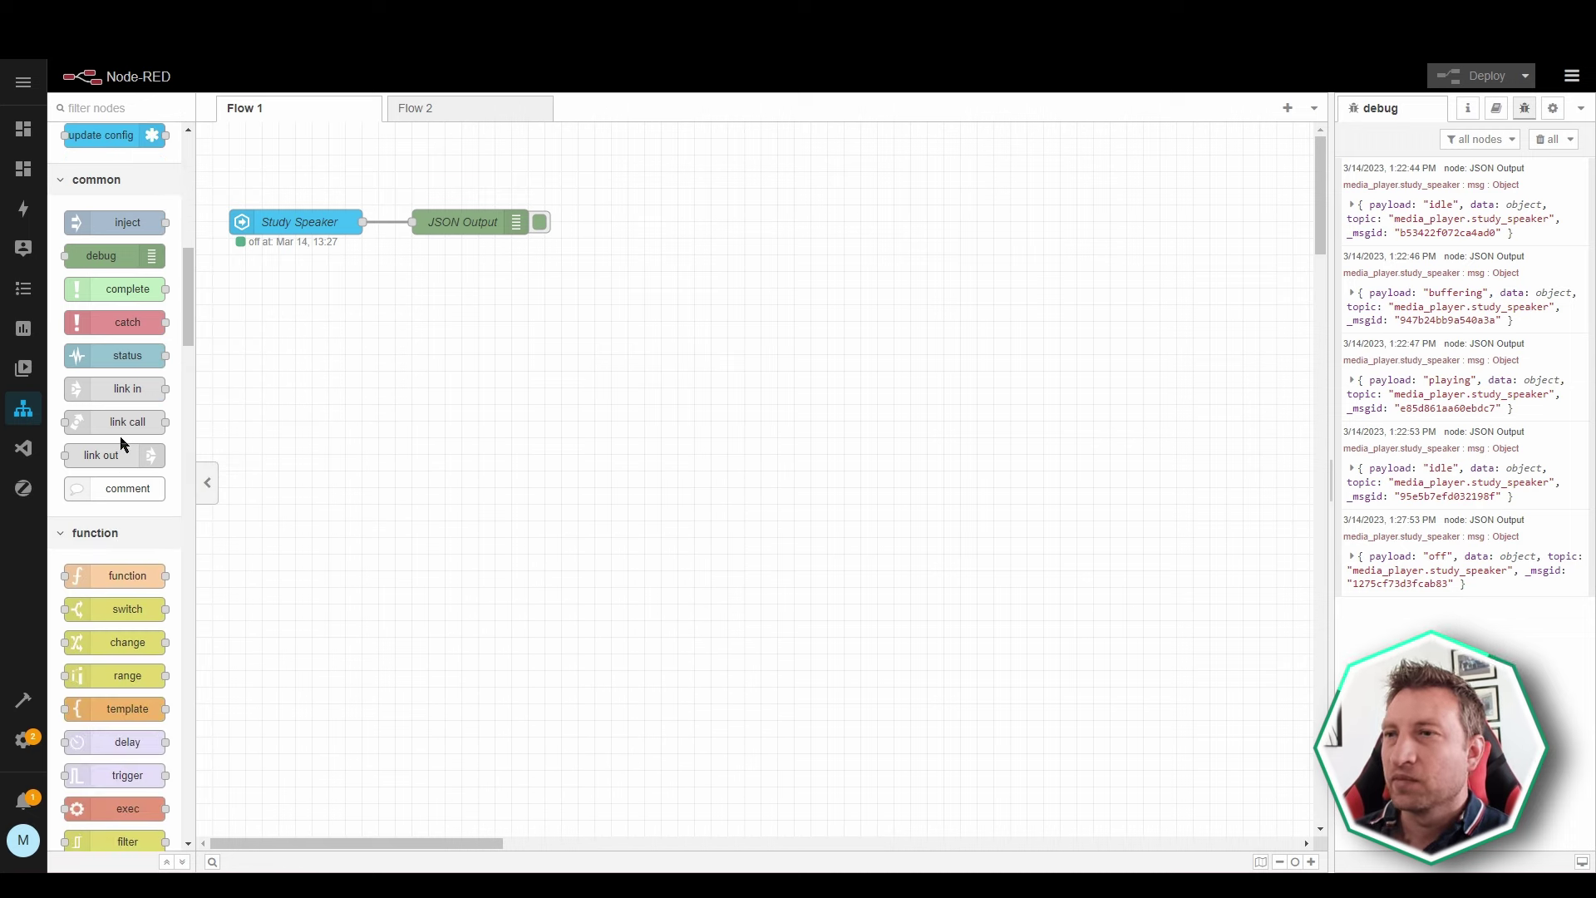
mouse_move(111, 259)
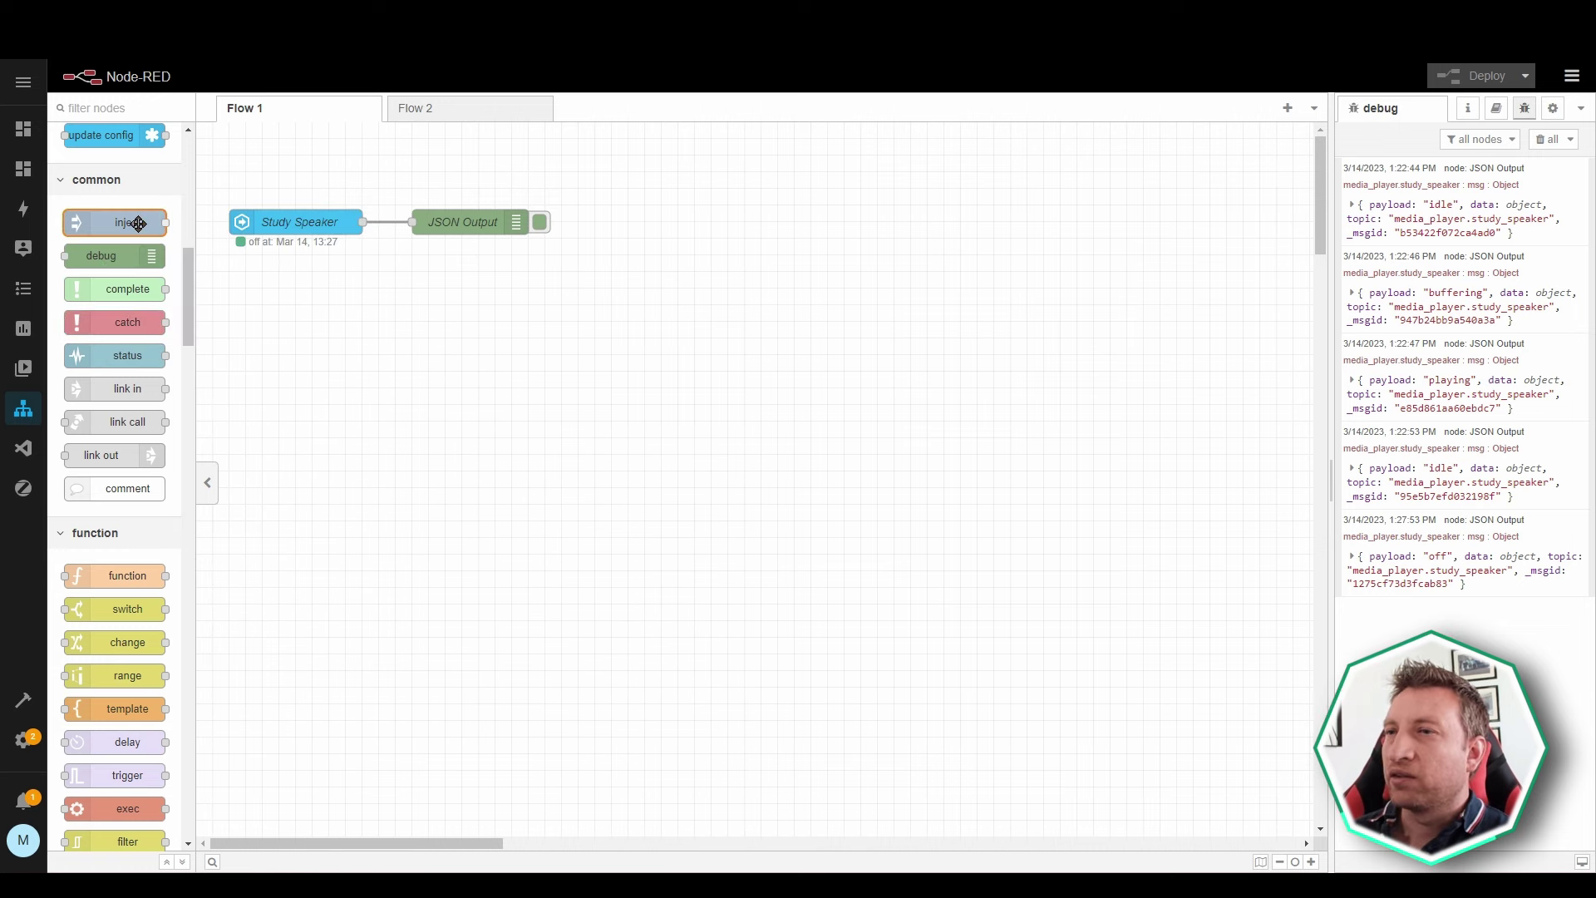
mouse_move(138, 223)
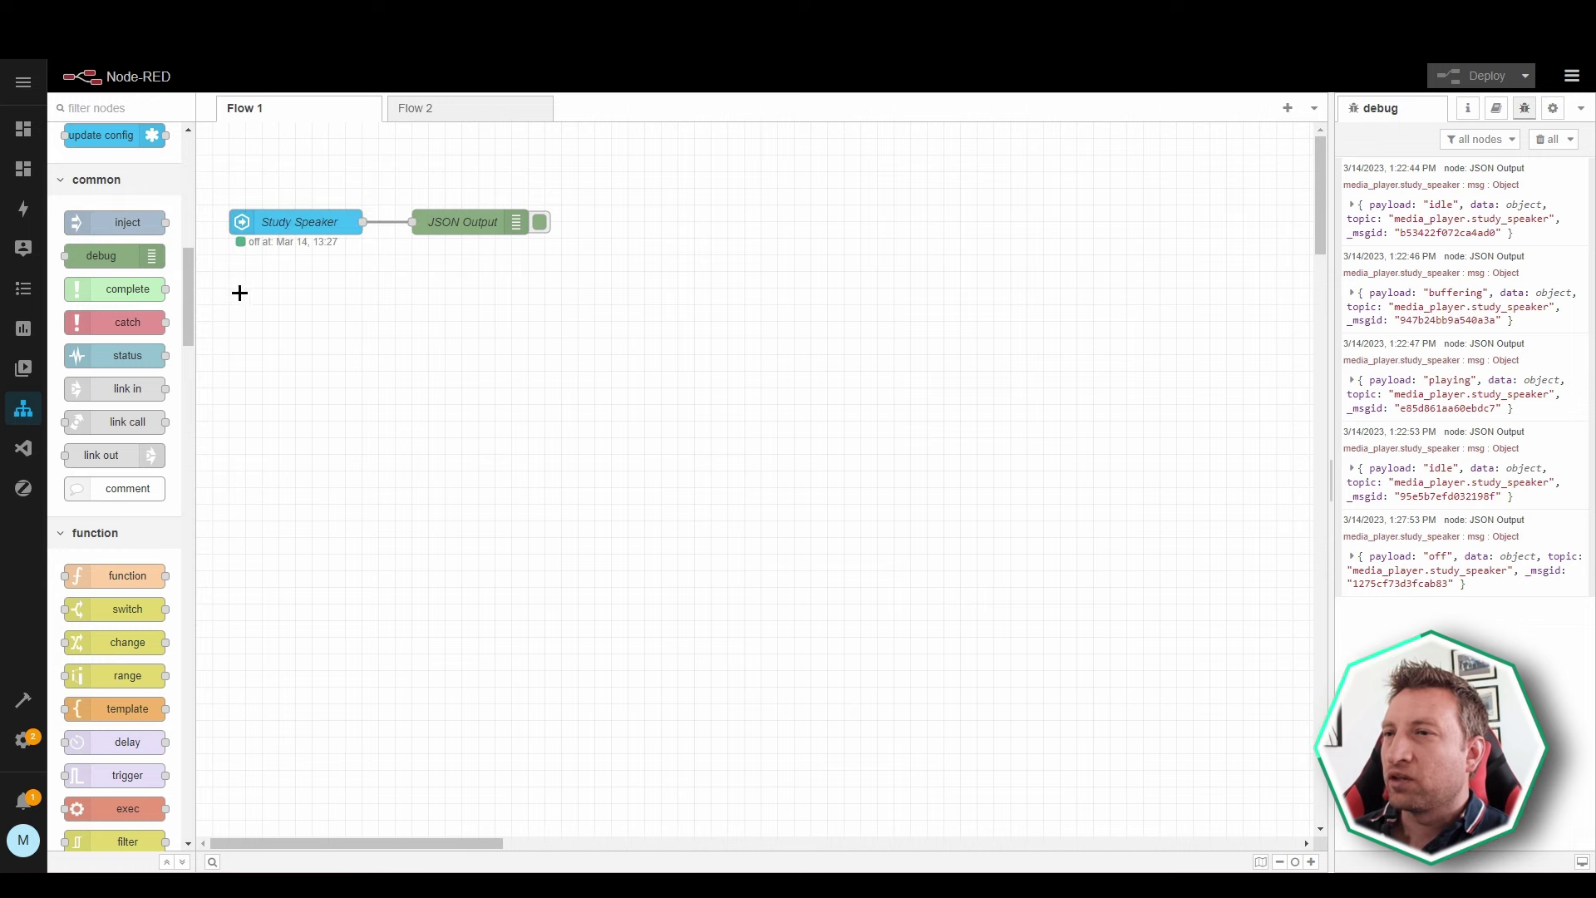
Add an inject node to Flow 1 below the Study Speaker node.
left_click_drag(274, 176, 438, 338)
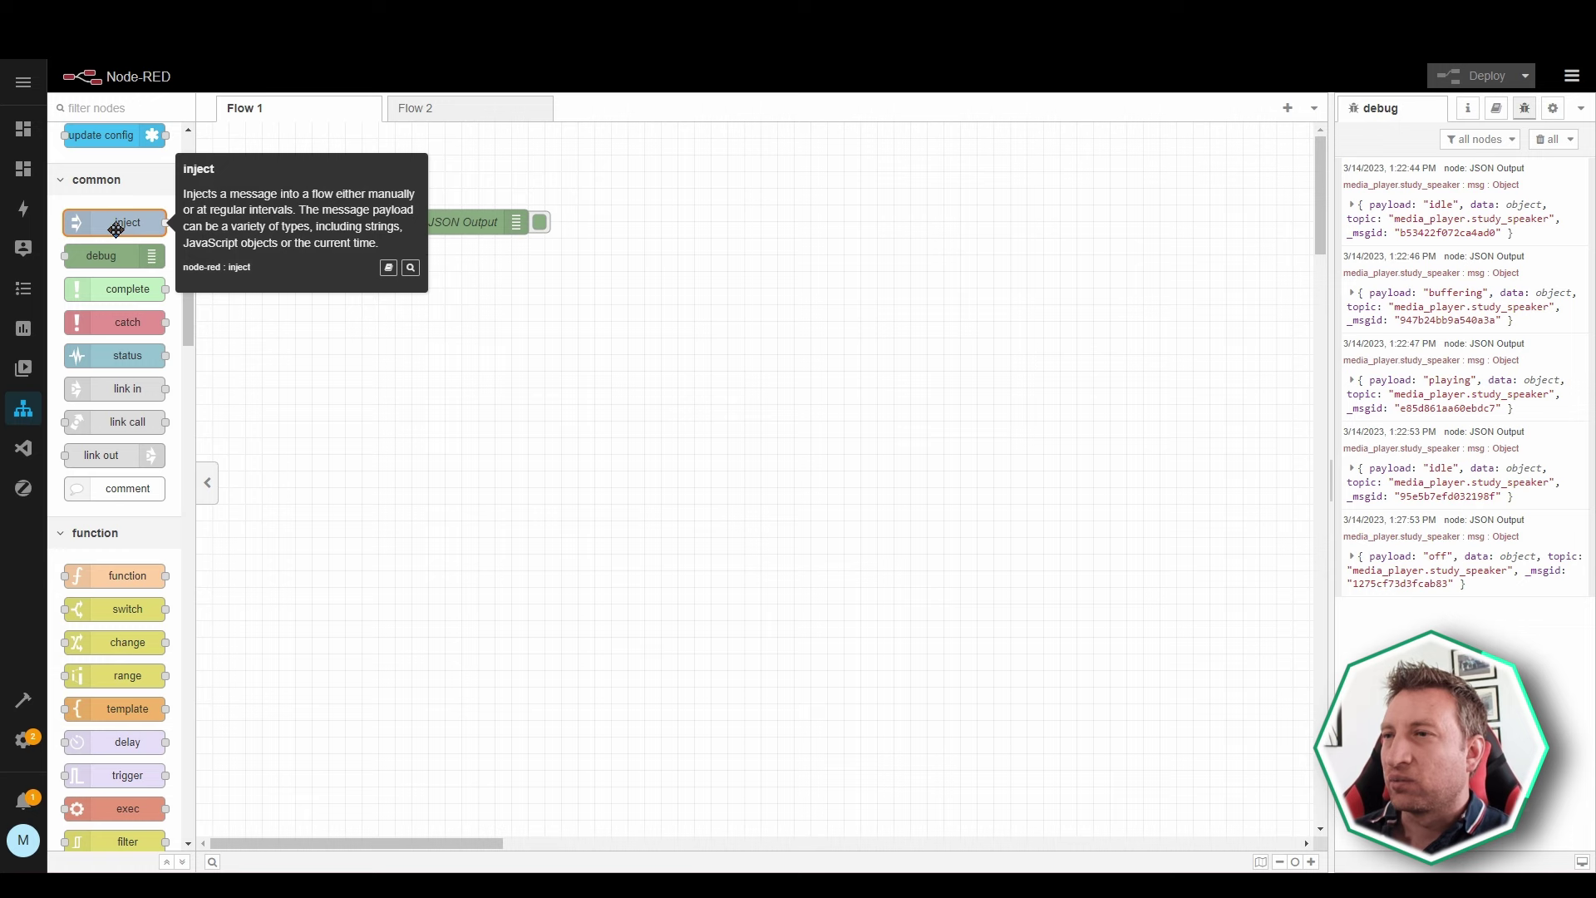
left_click_drag(115, 230, 292, 314)
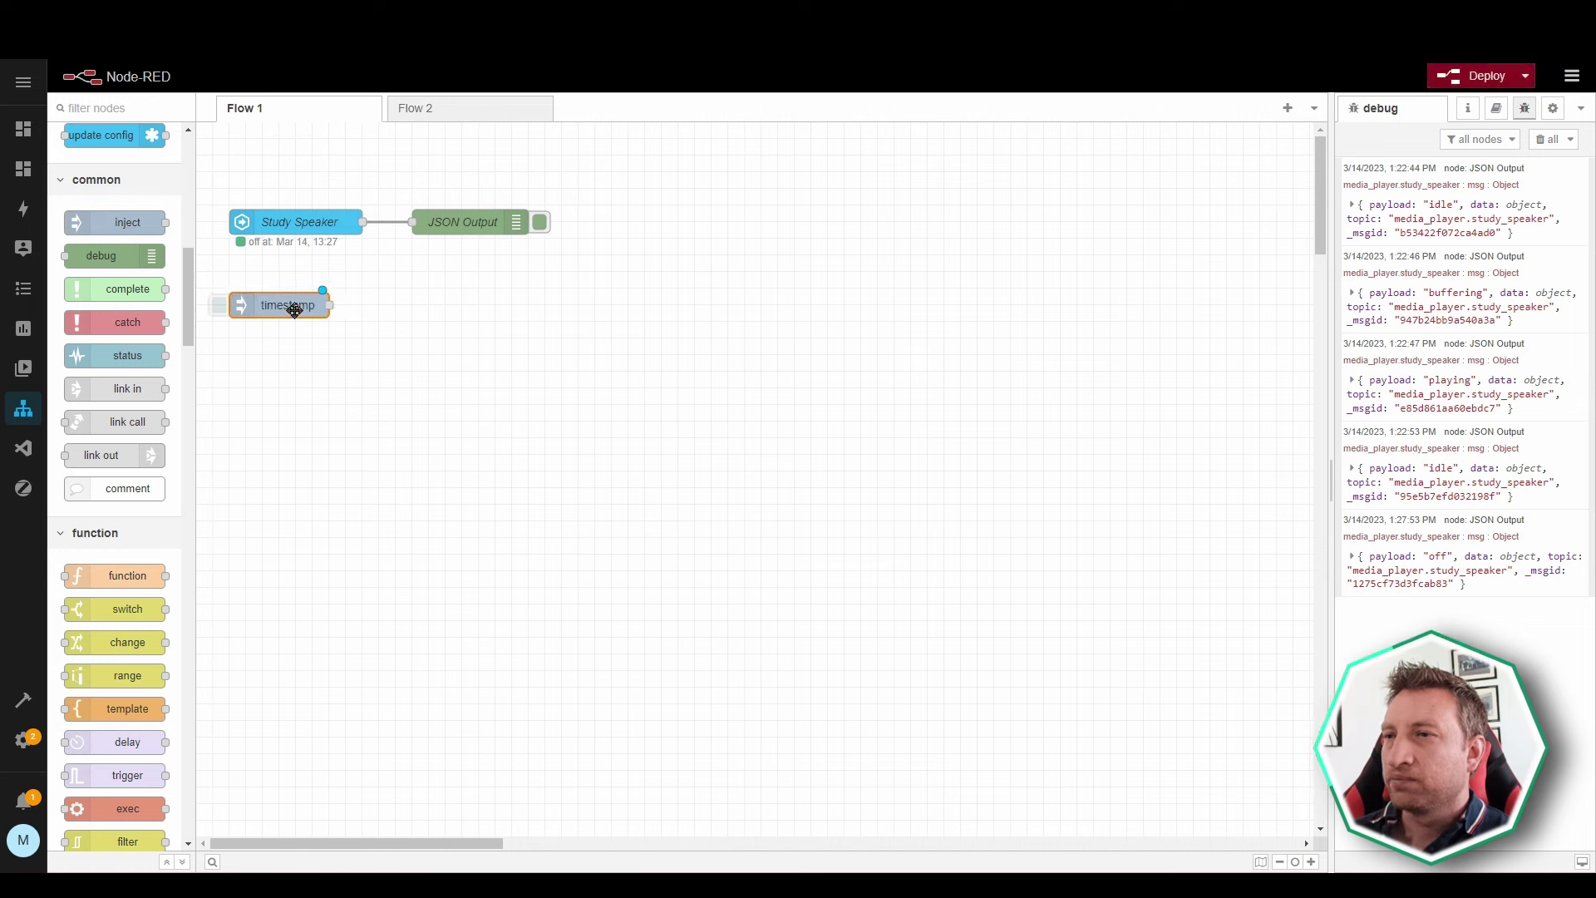
left_click(315, 405)
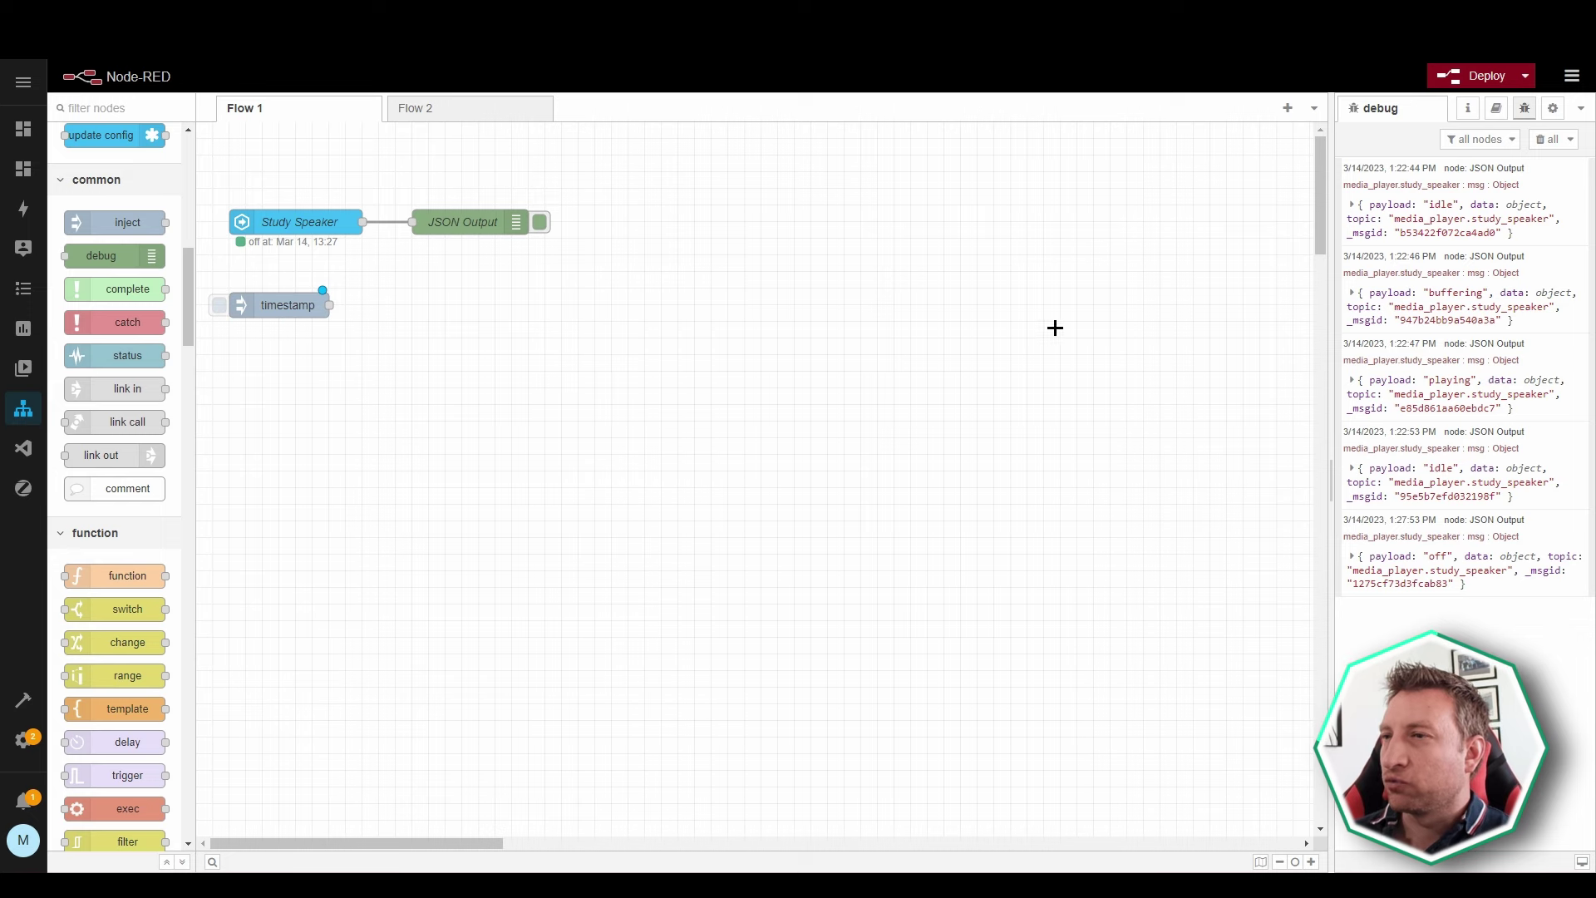
Examine the inject node's properties and Repeat options, then close its settings without saving changes.
double_click(303, 313)
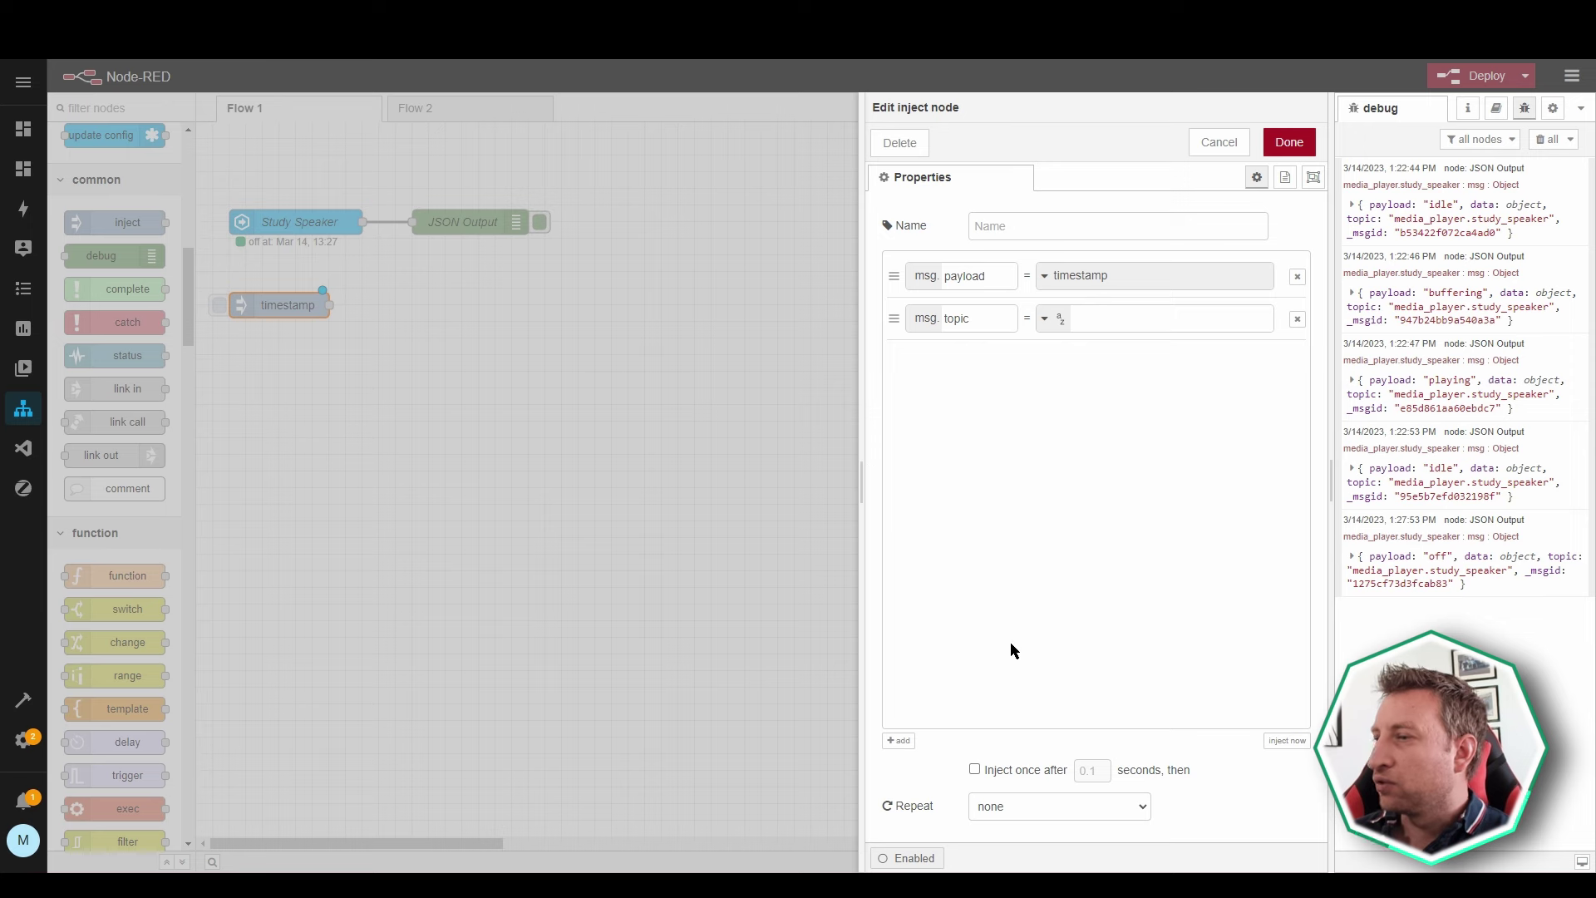
left_click(1026, 819)
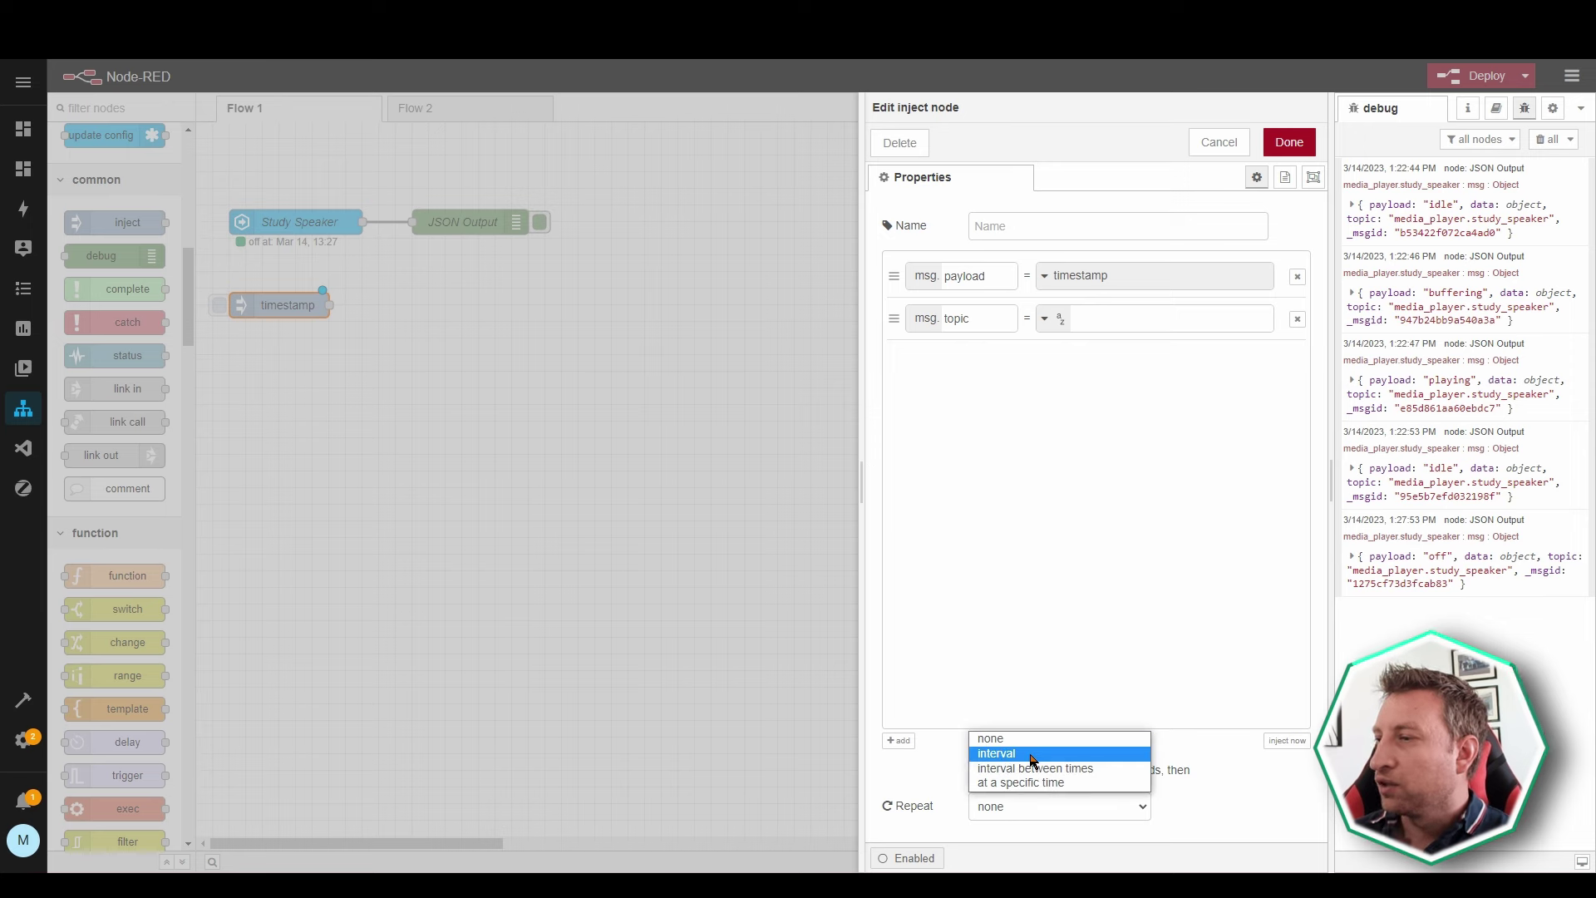
left_click(1108, 552)
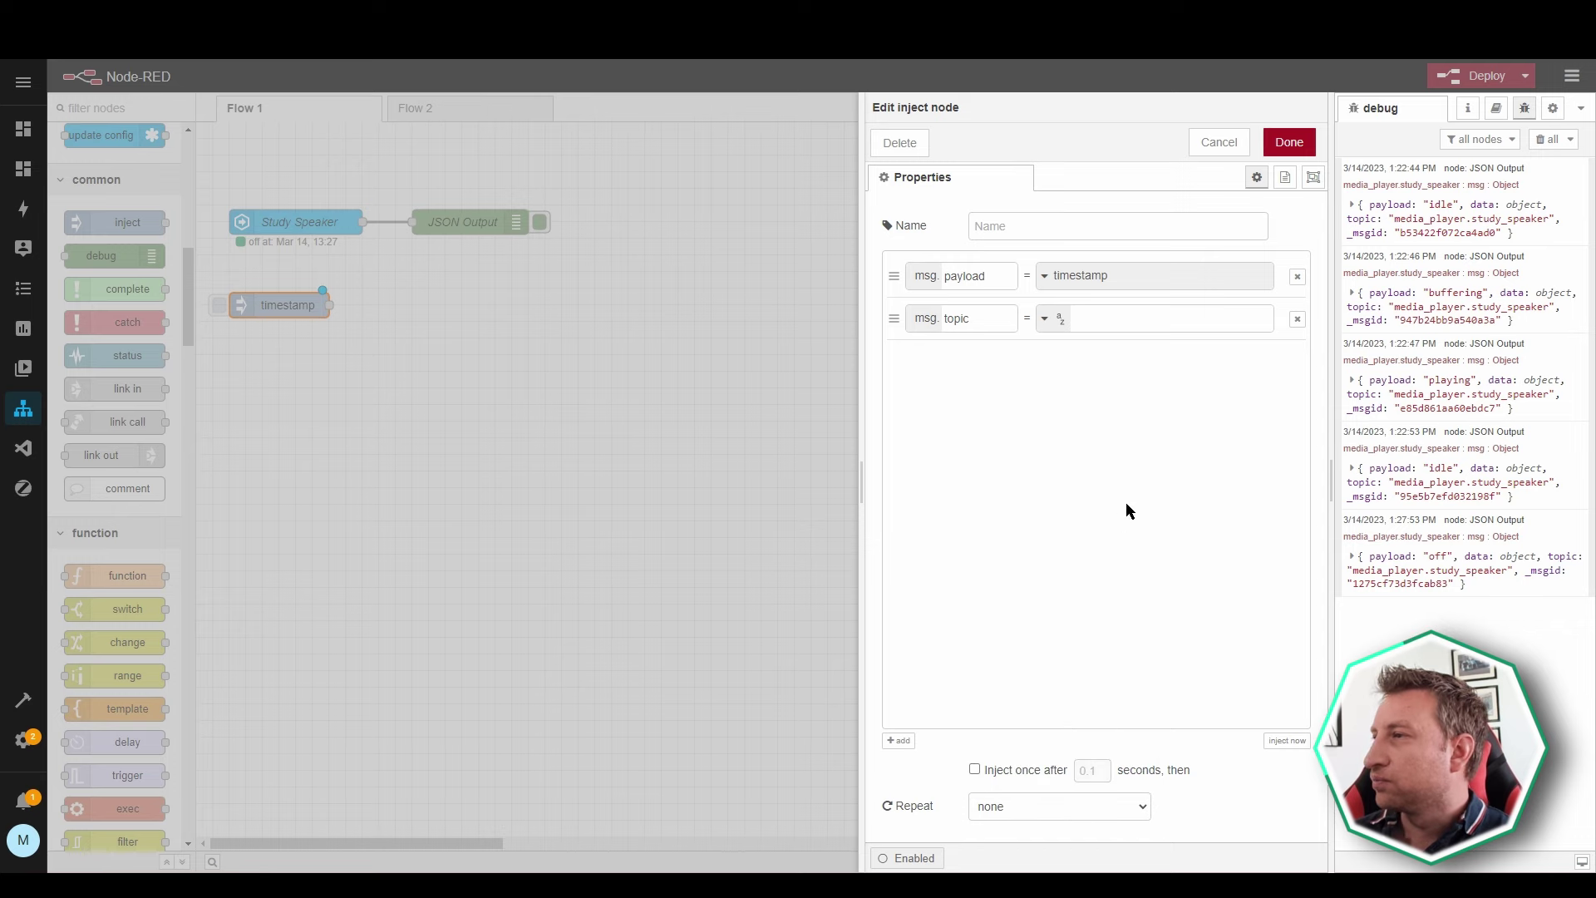
left_click(1219, 142)
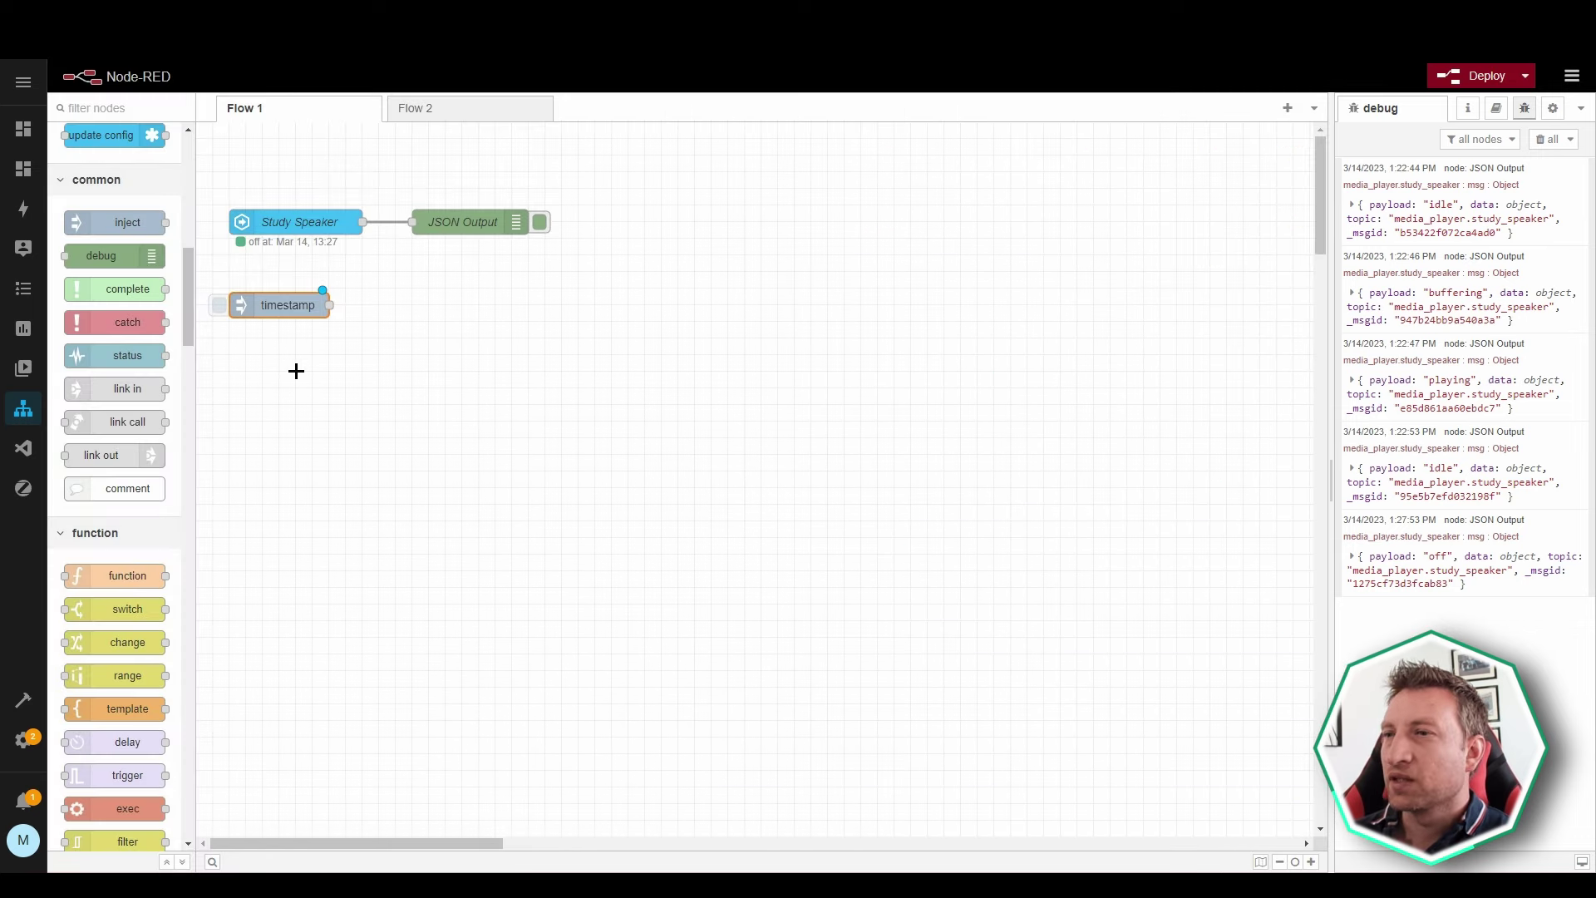
left_click(296, 371)
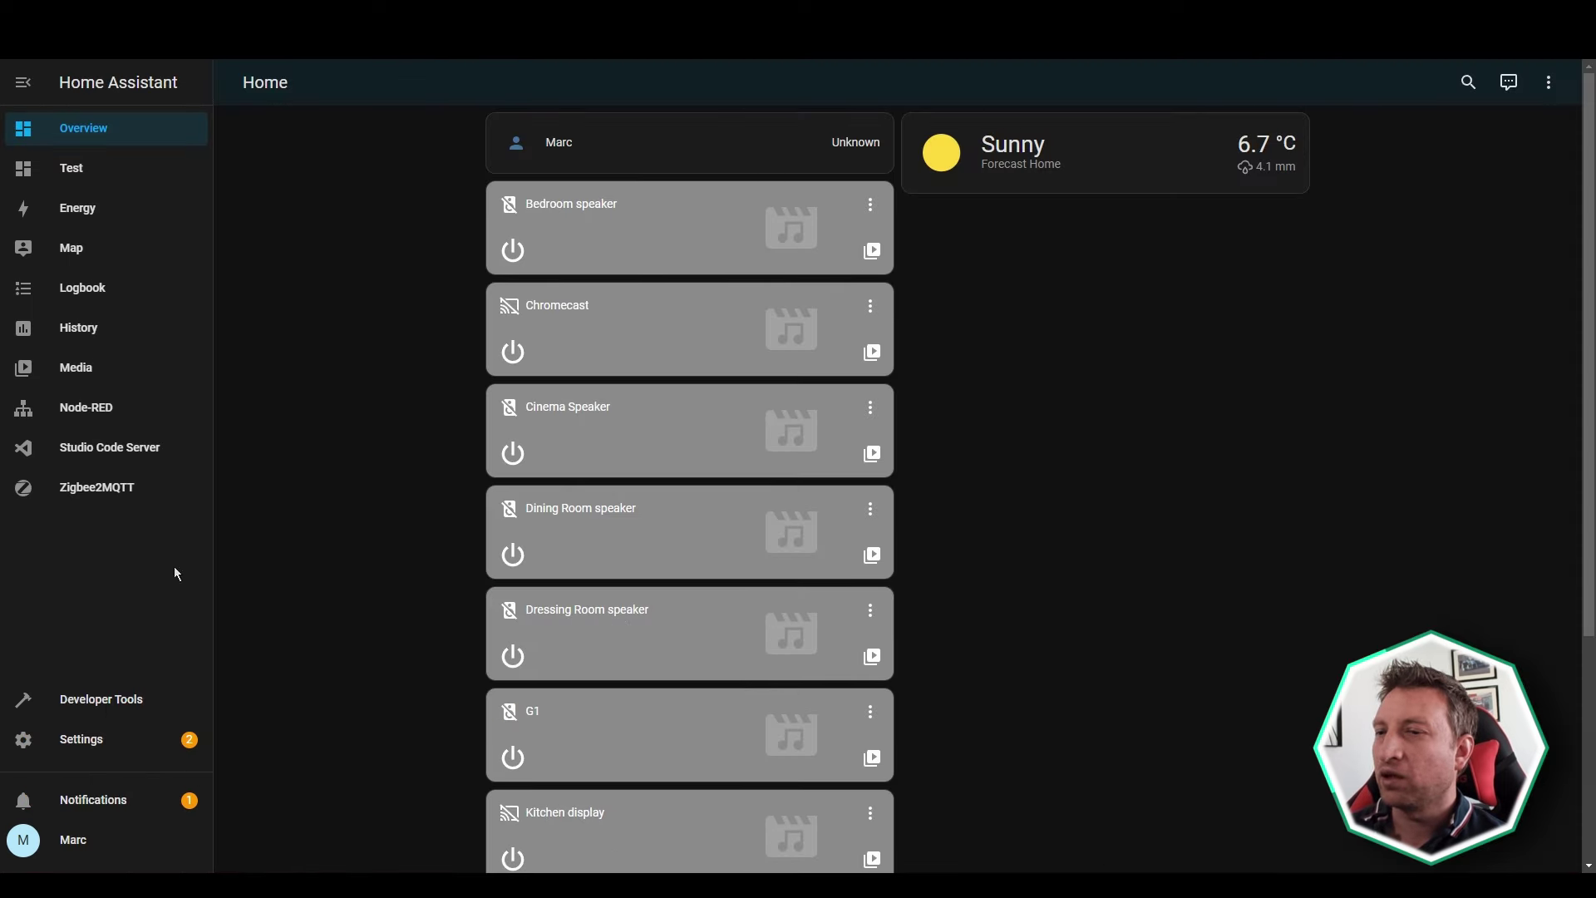
Switch to Home Assistant's integrations, set up the discovered ShellyBulbDuo-D16375, and assign it to the Bedroom area.
left_click(96, 740)
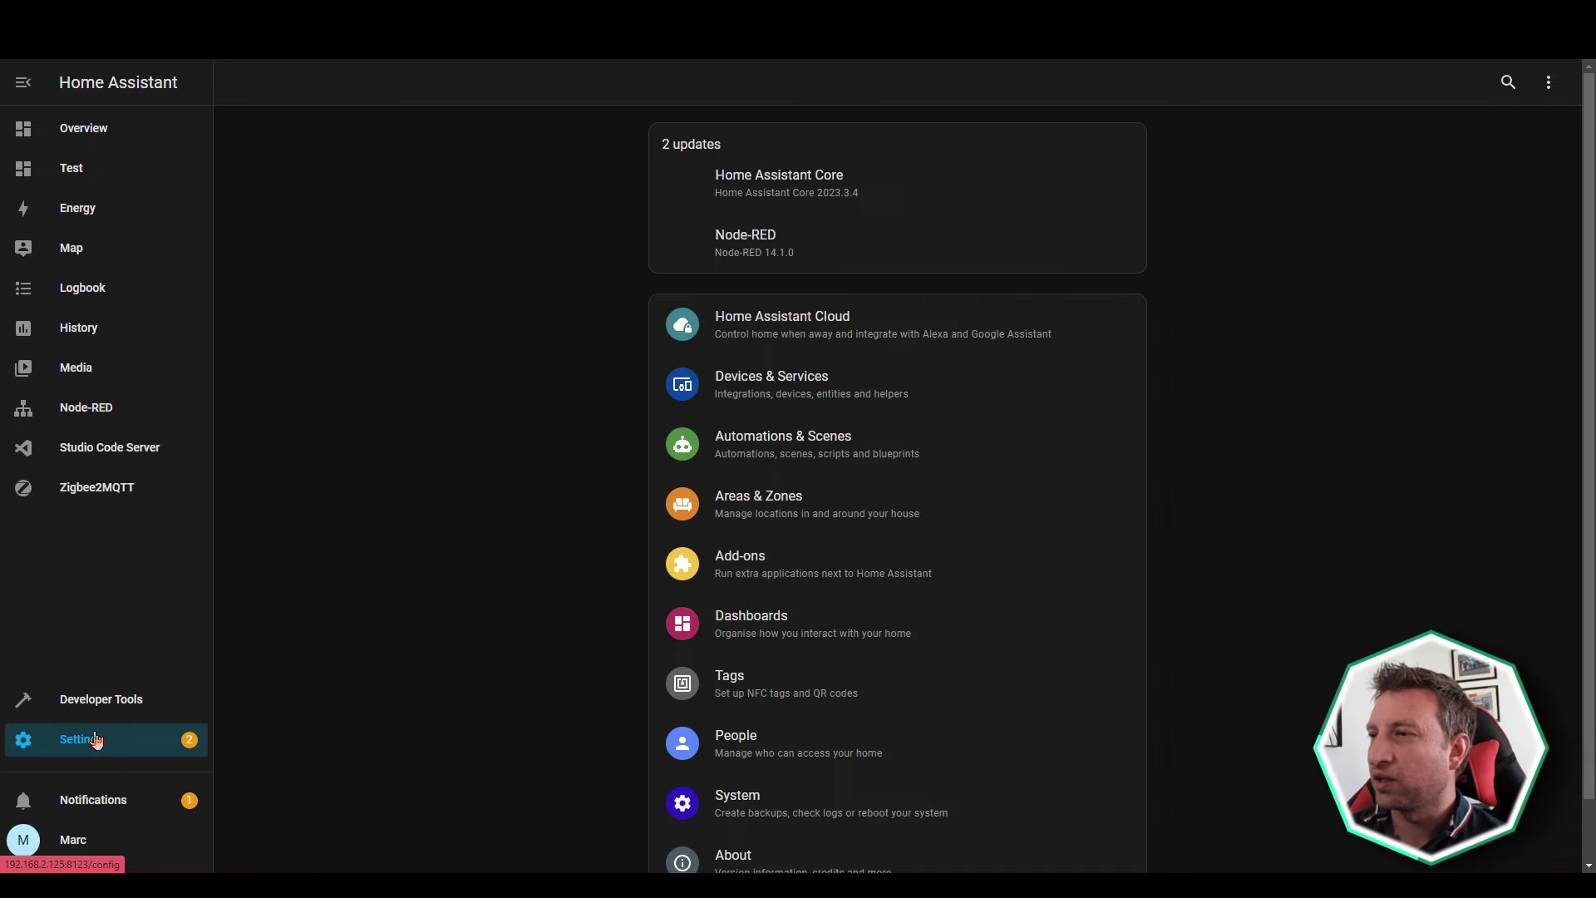
left_click(824, 397)
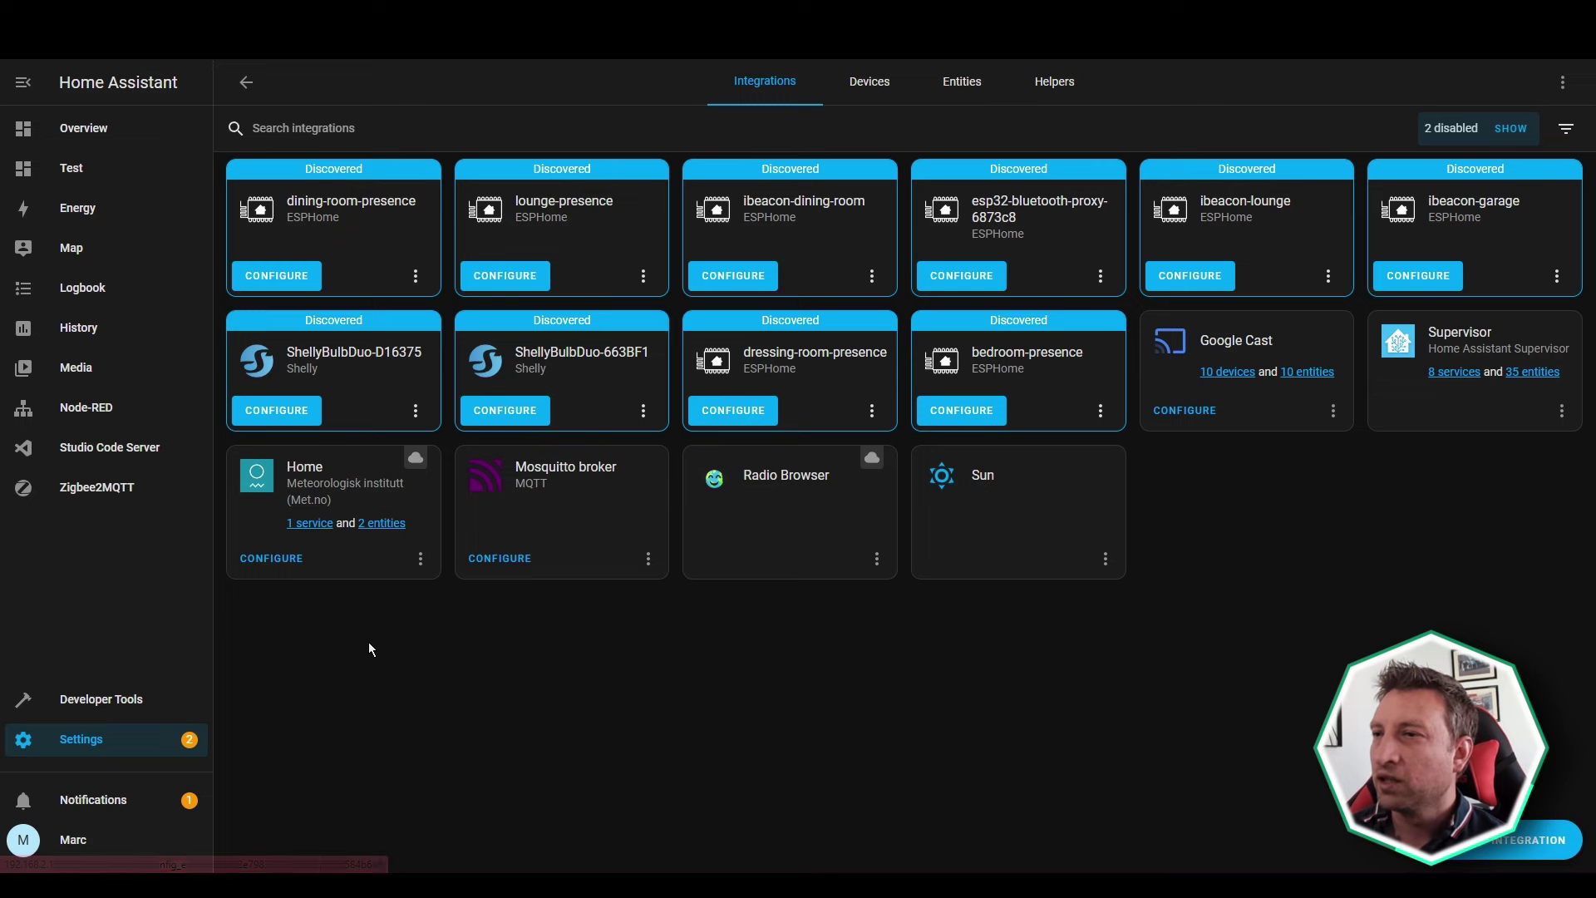
left_click(292, 411)
left_click(1009, 558)
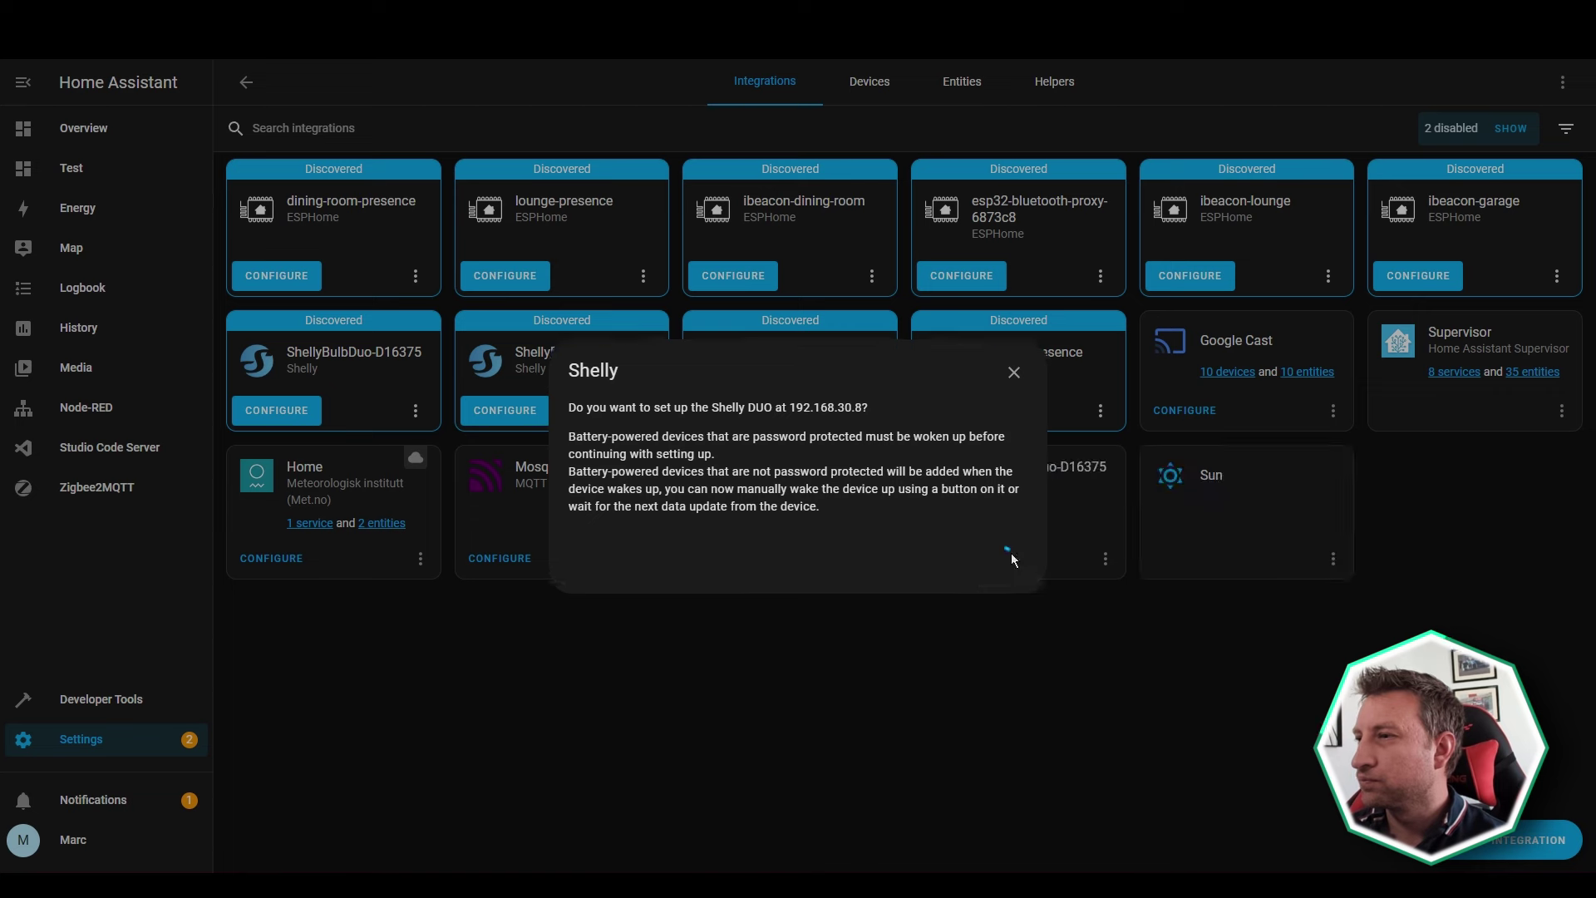
left_click(844, 532)
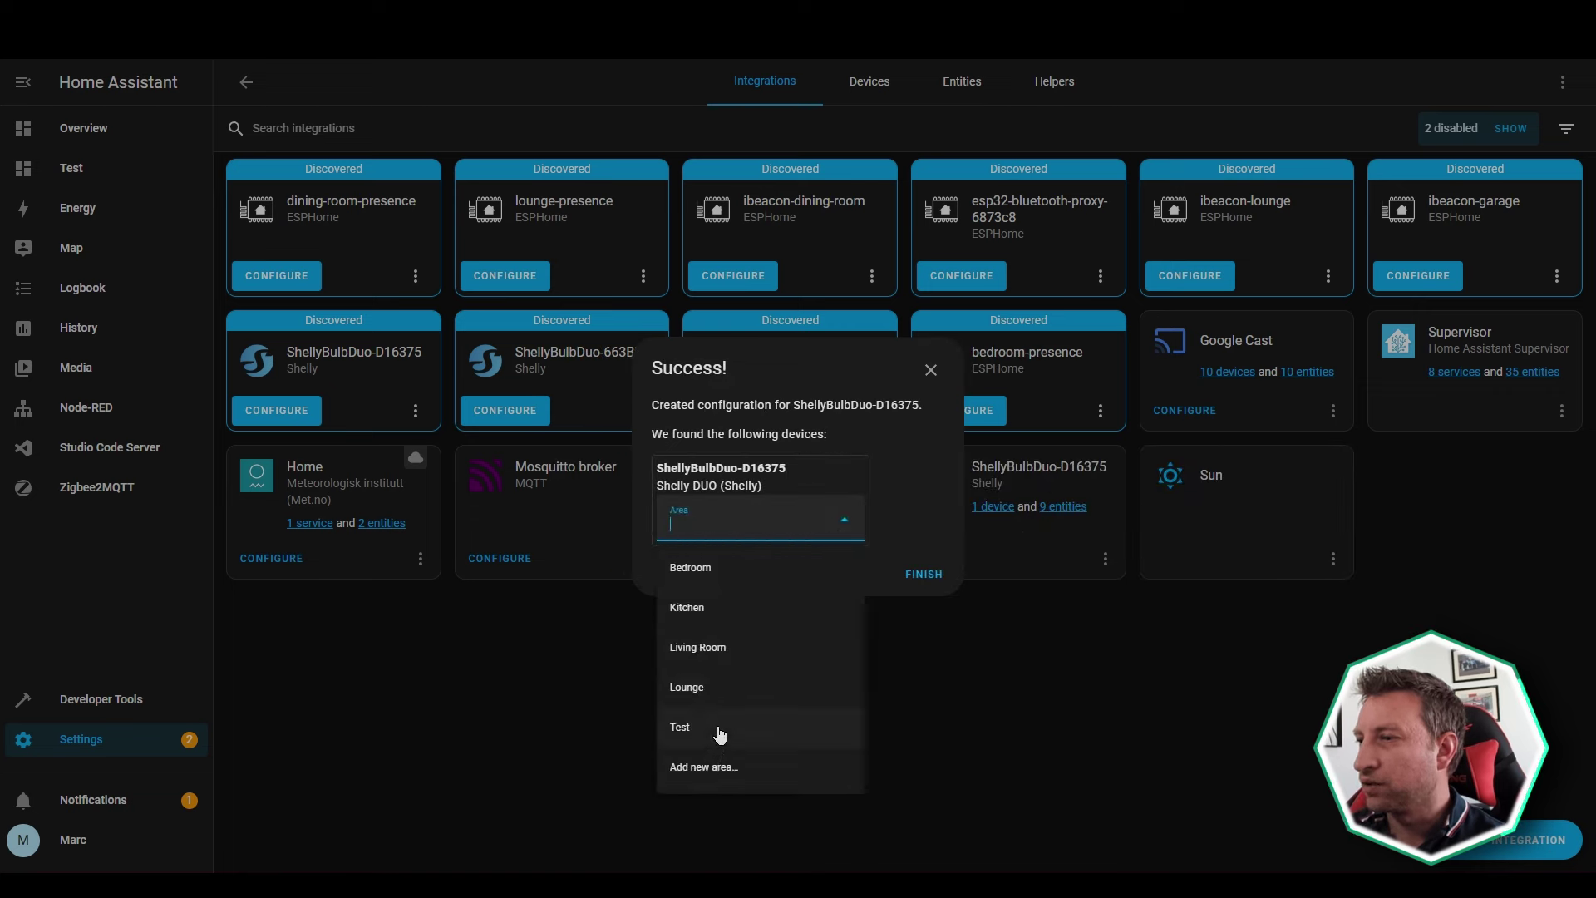
left_click(711, 566)
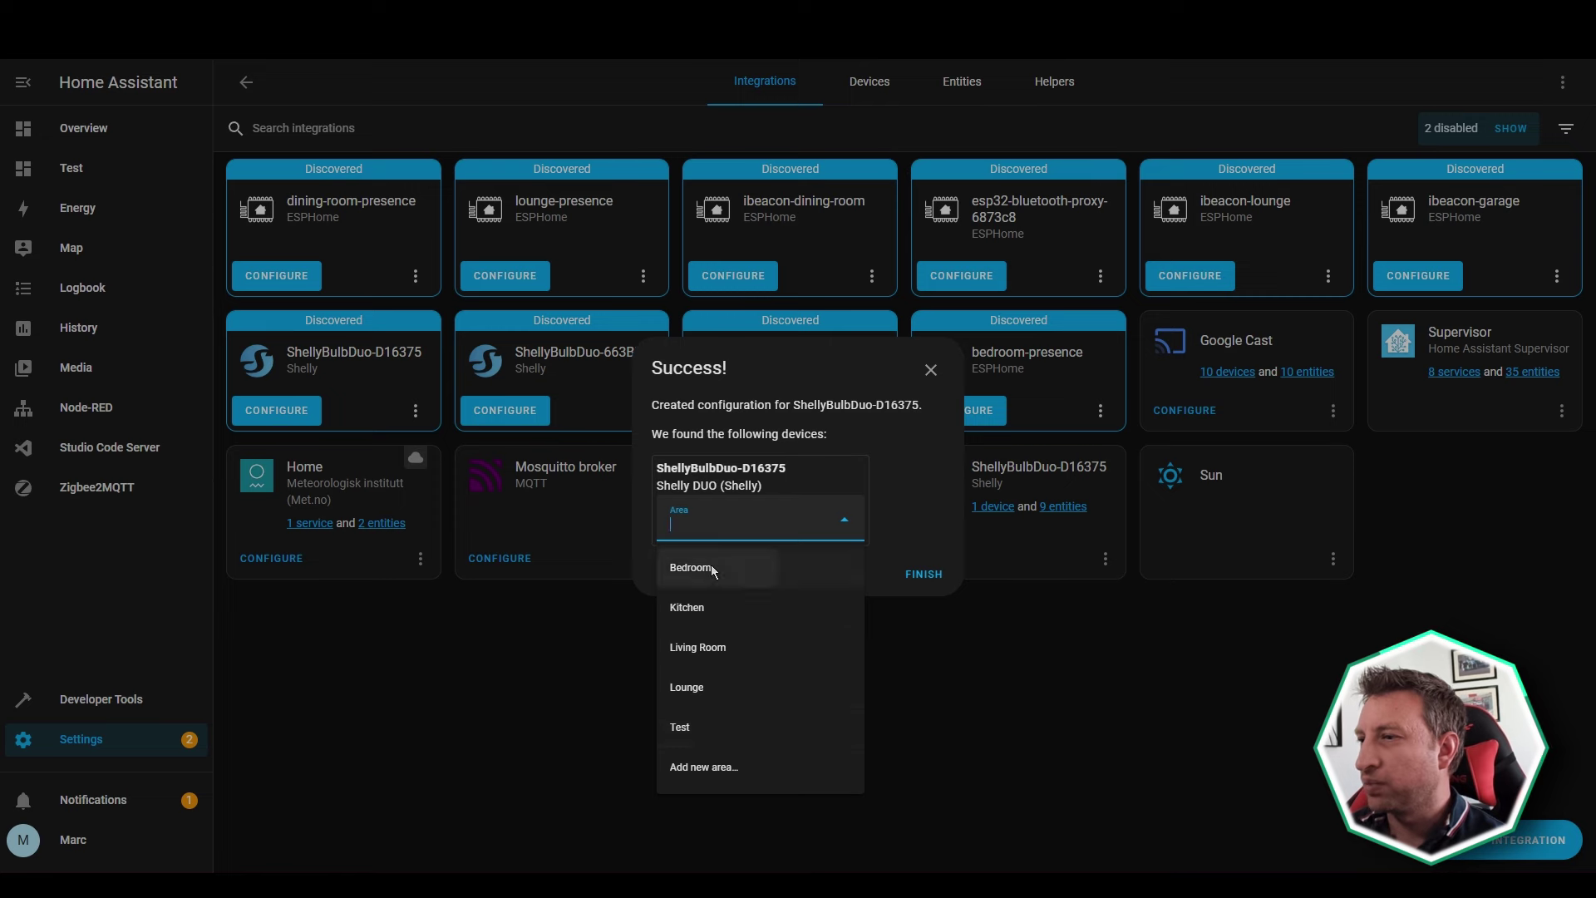
left_click(923, 574)
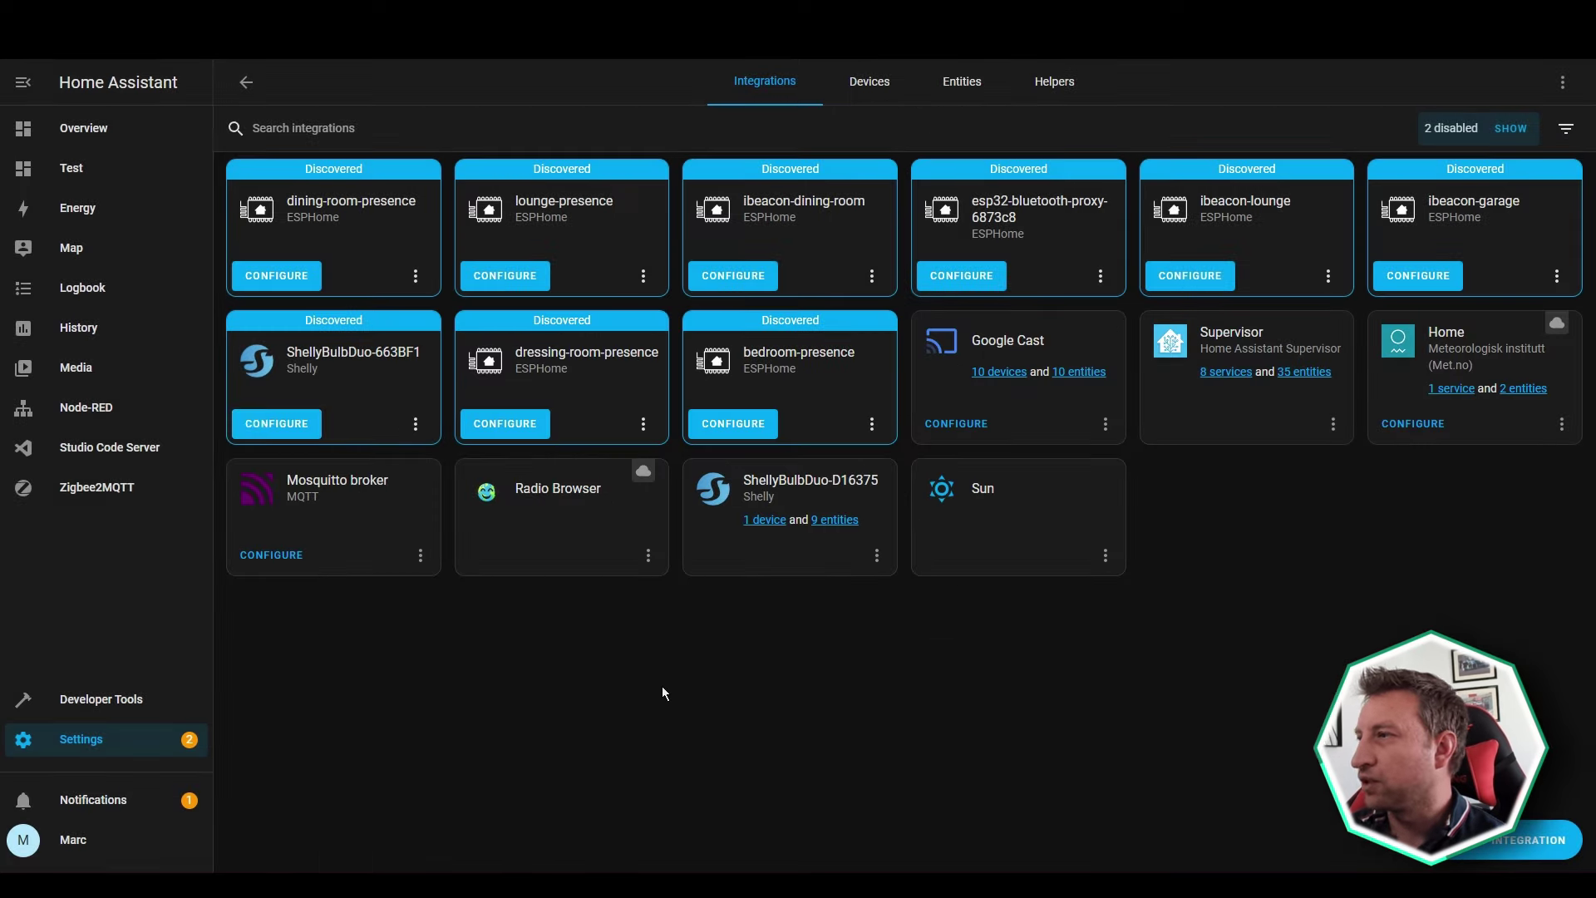
Find the ShellyBulbDuo-D16375 light among the entity states and test it by switching it on and off.
left_click(88, 701)
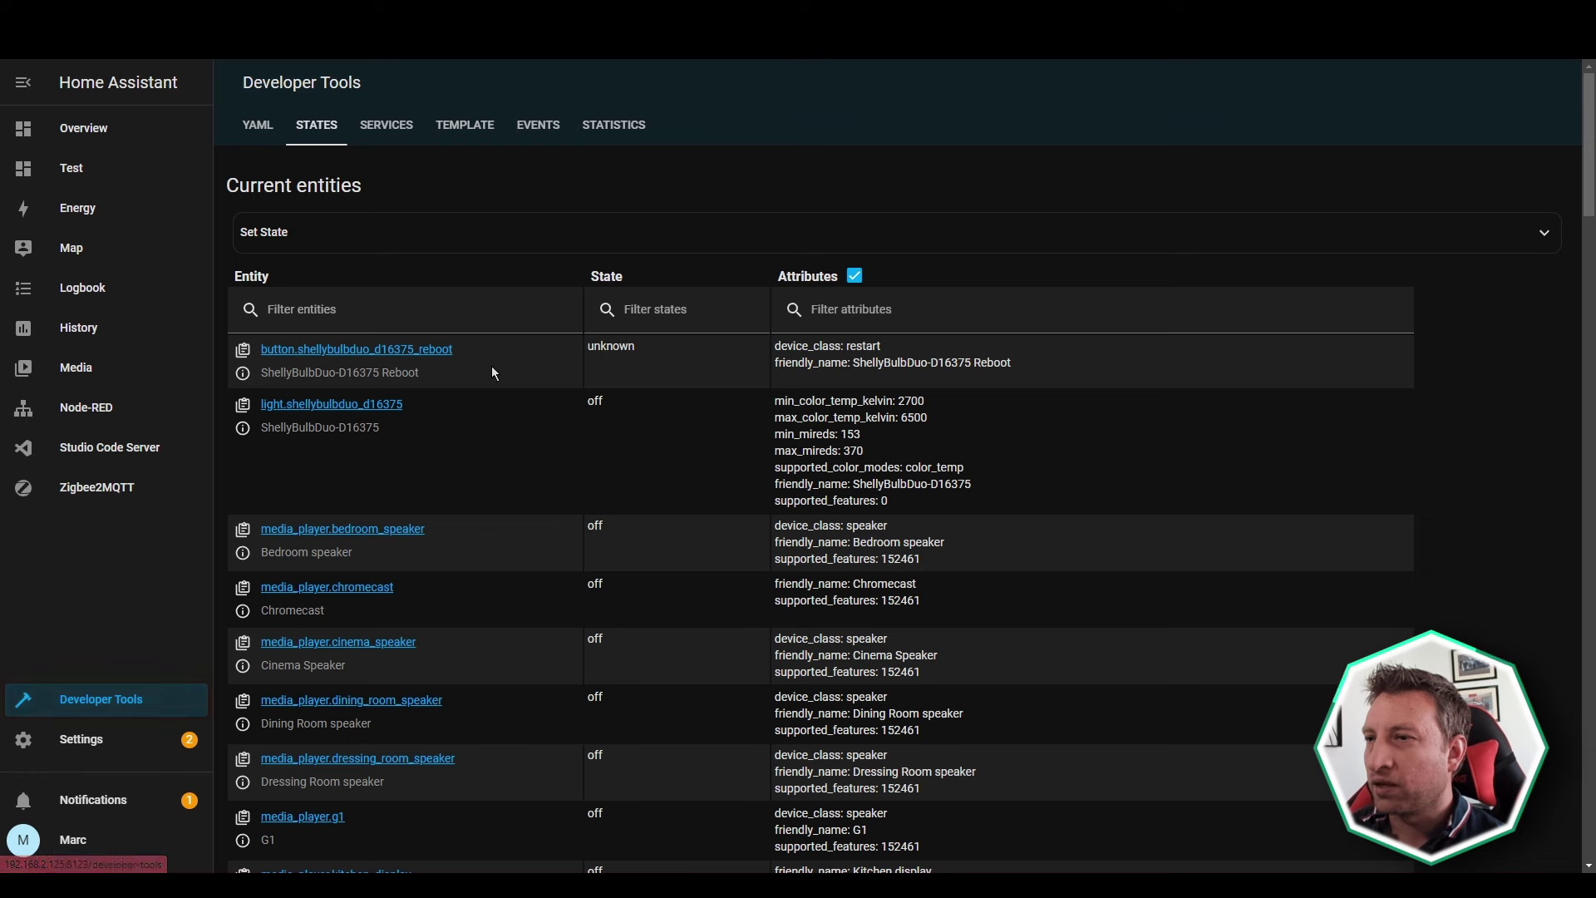
left_click_drag(402, 425, 262, 429)
left_click(263, 429)
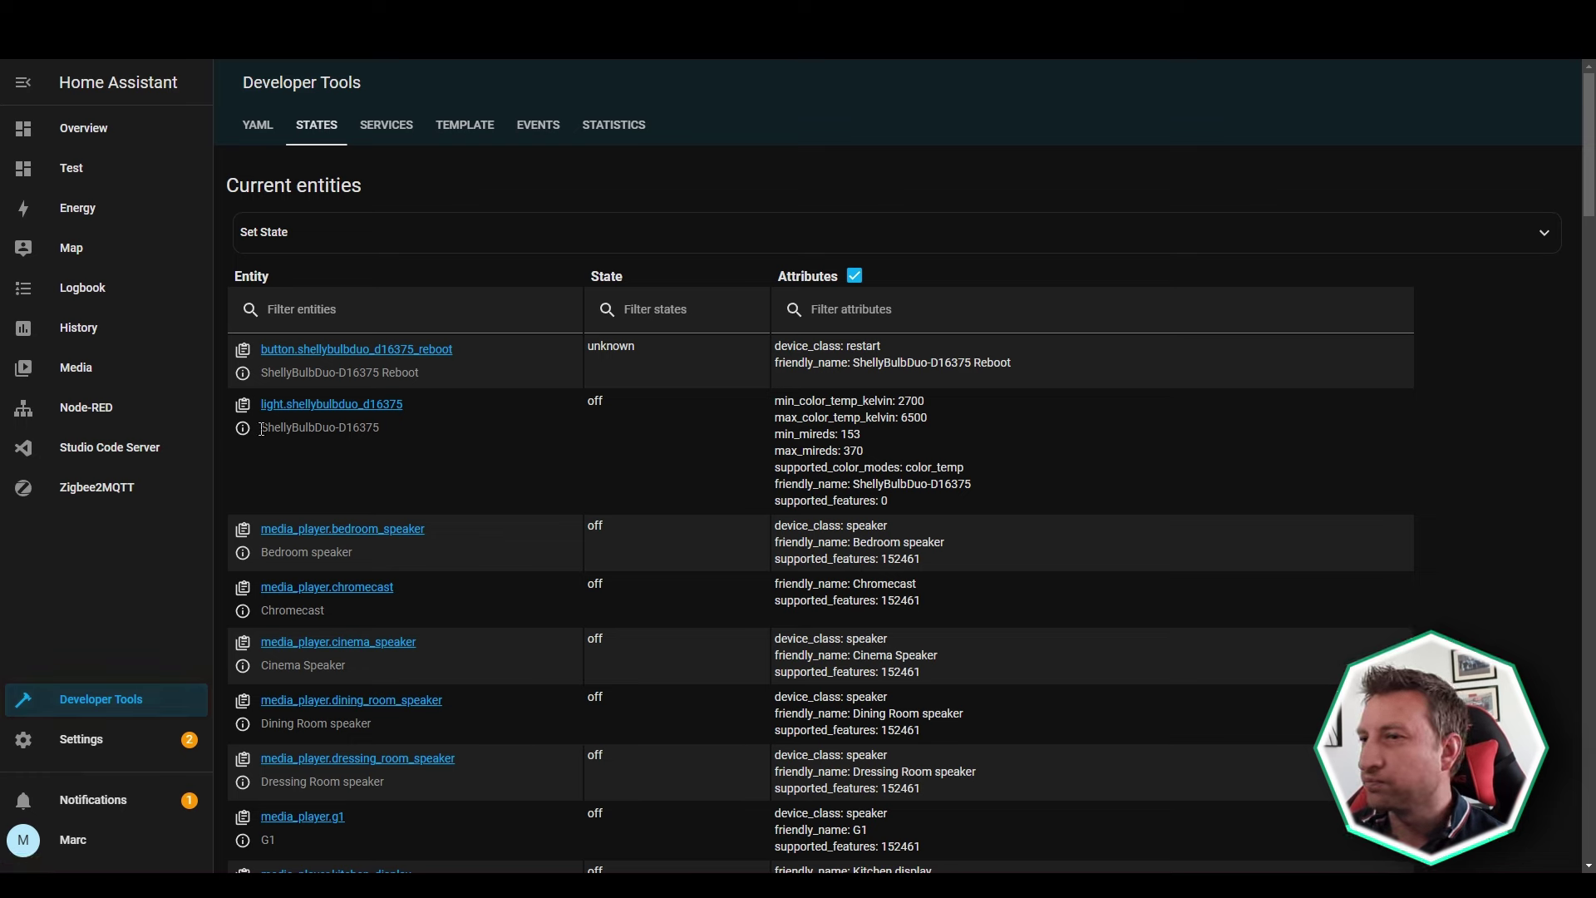
left_click(245, 431)
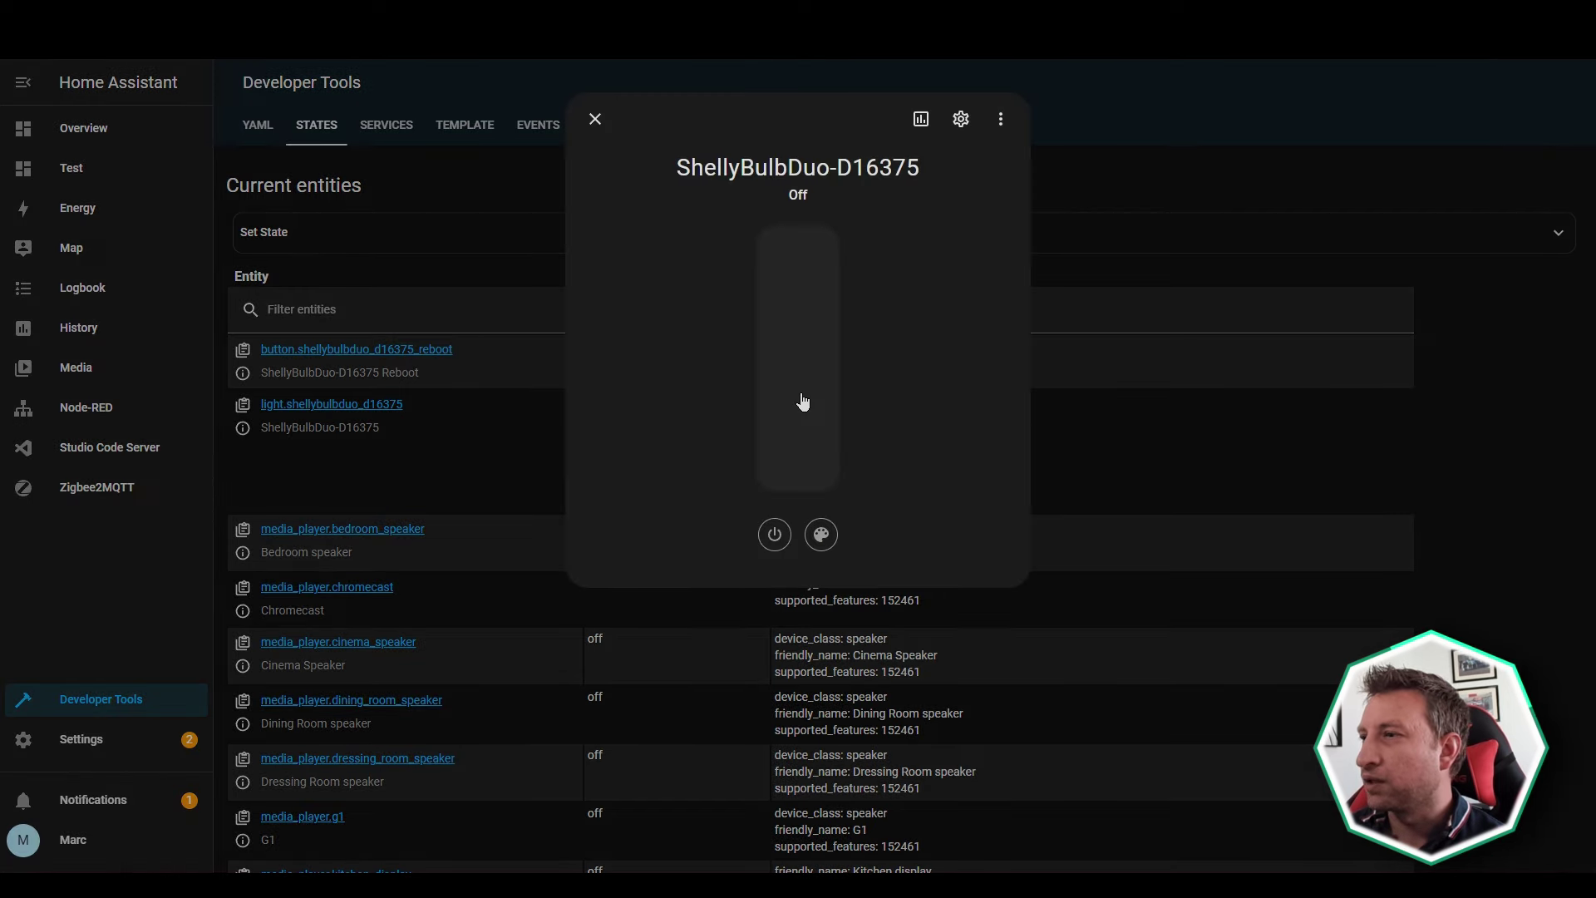
left_click(774, 535)
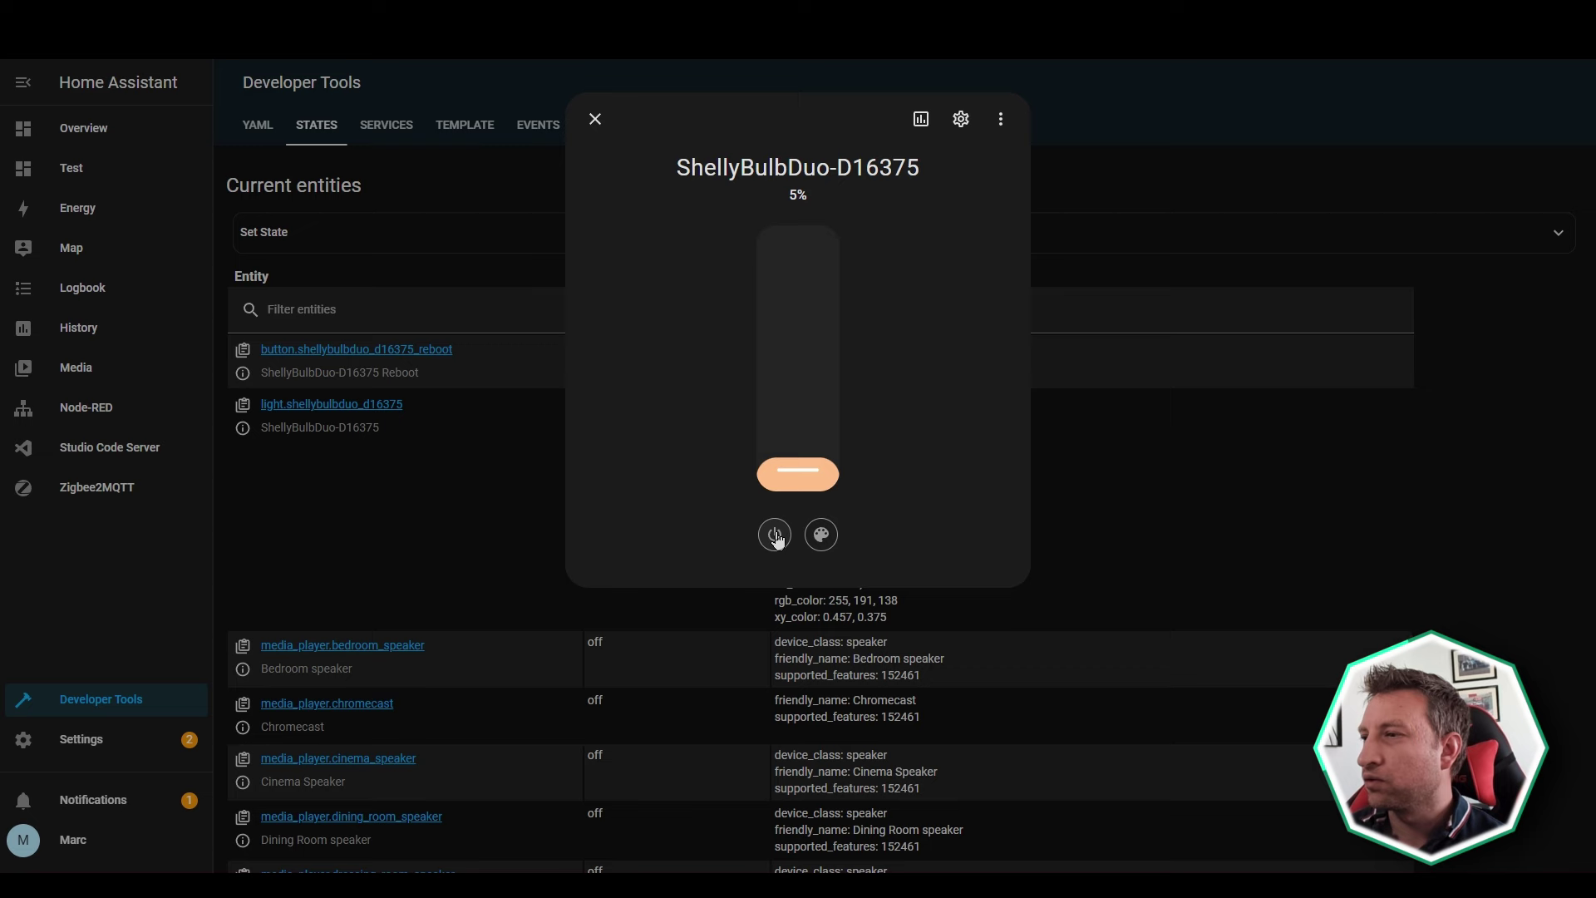
left_click(775, 535)
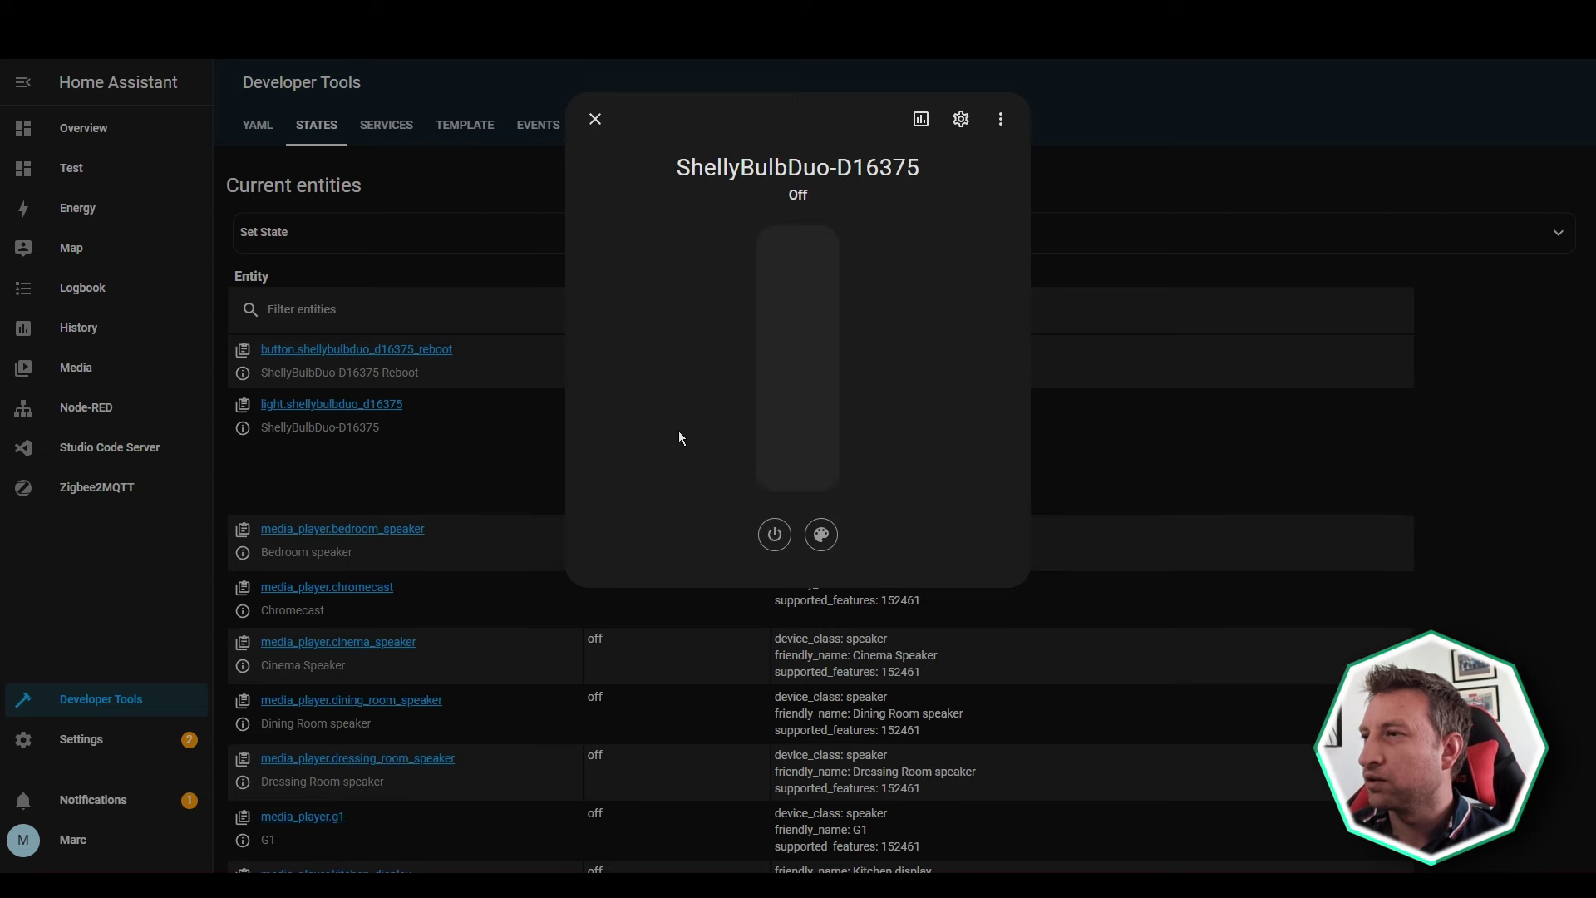
left_click(595, 119)
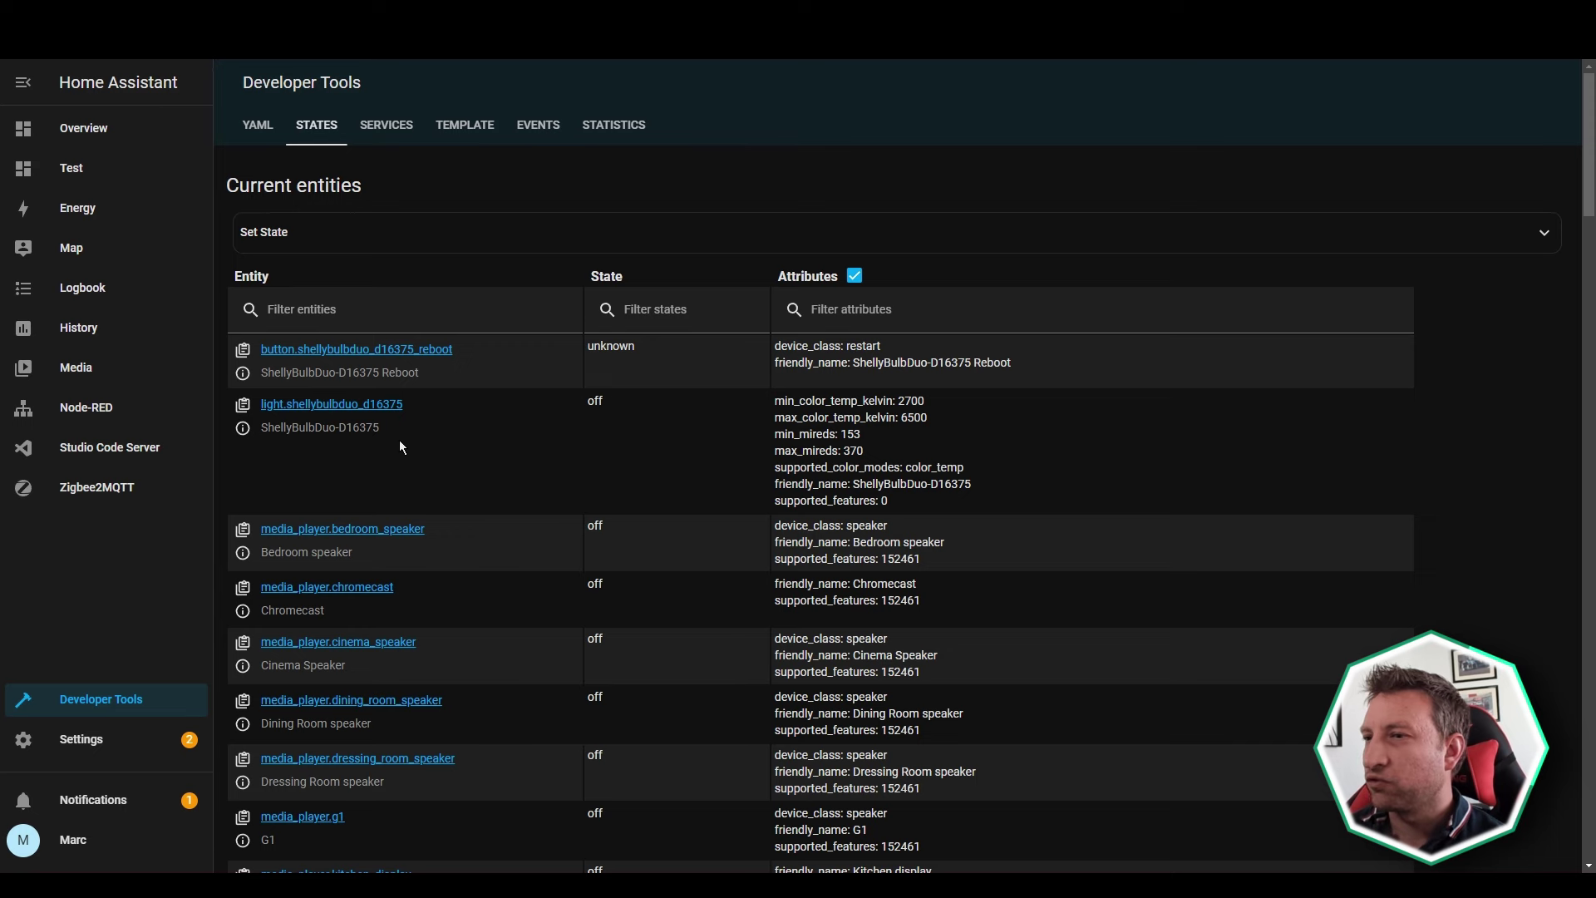
In the ShellyBulbDuo-D16375 light's settings, enter the name "Bedroom Lamp Front" and choose the mdi:lamp icon.
left_click(243, 430)
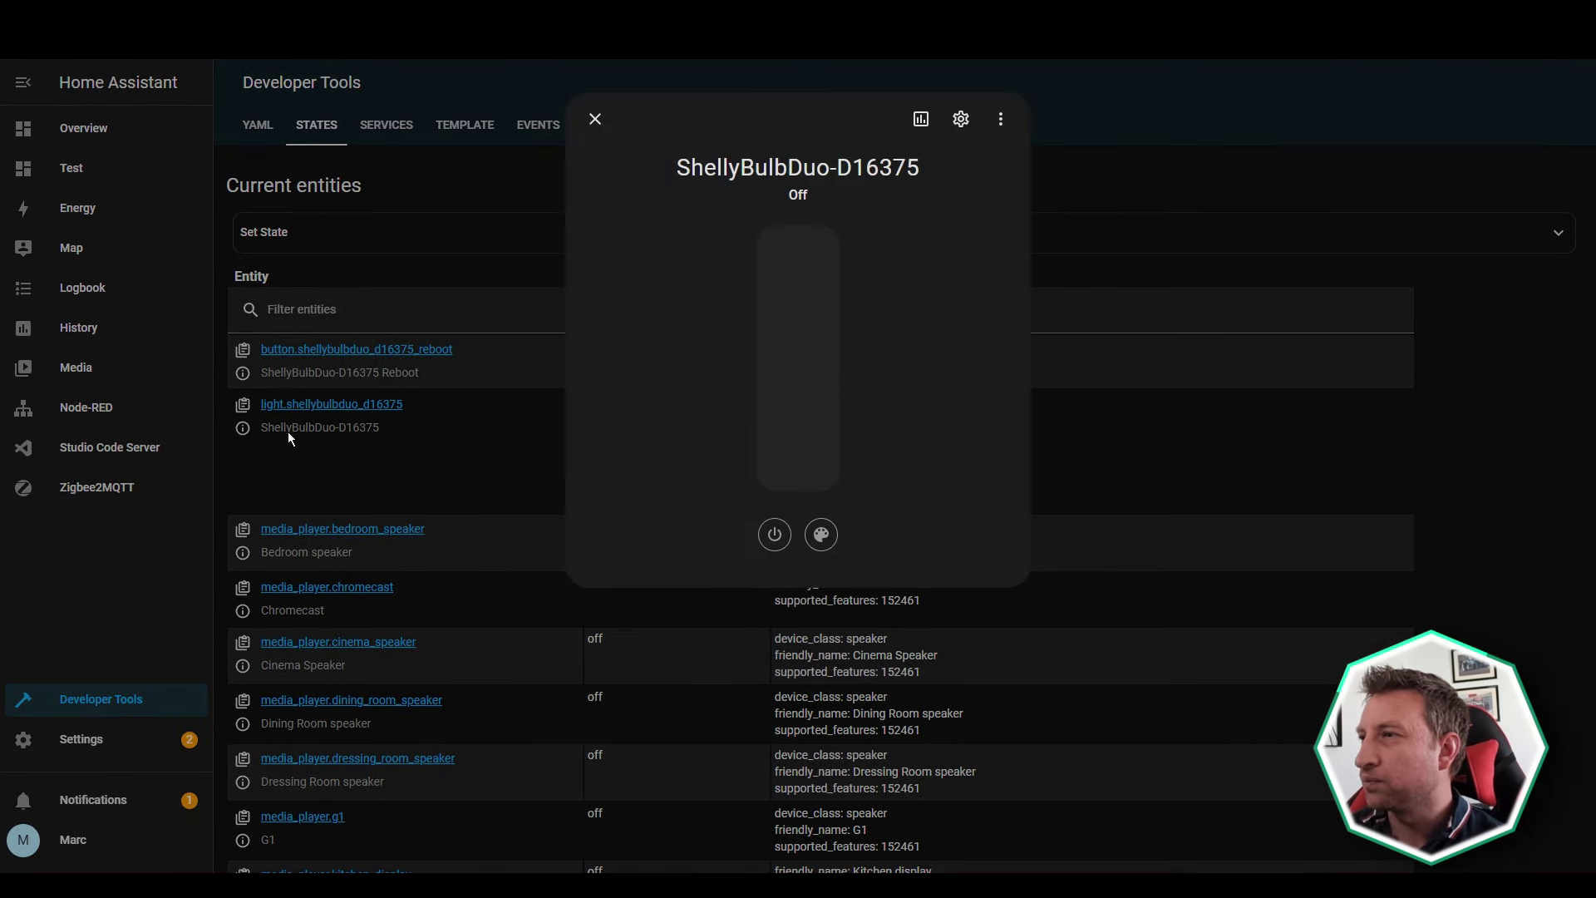
left_click(961, 123)
left_click(673, 184)
type("Bendroo")
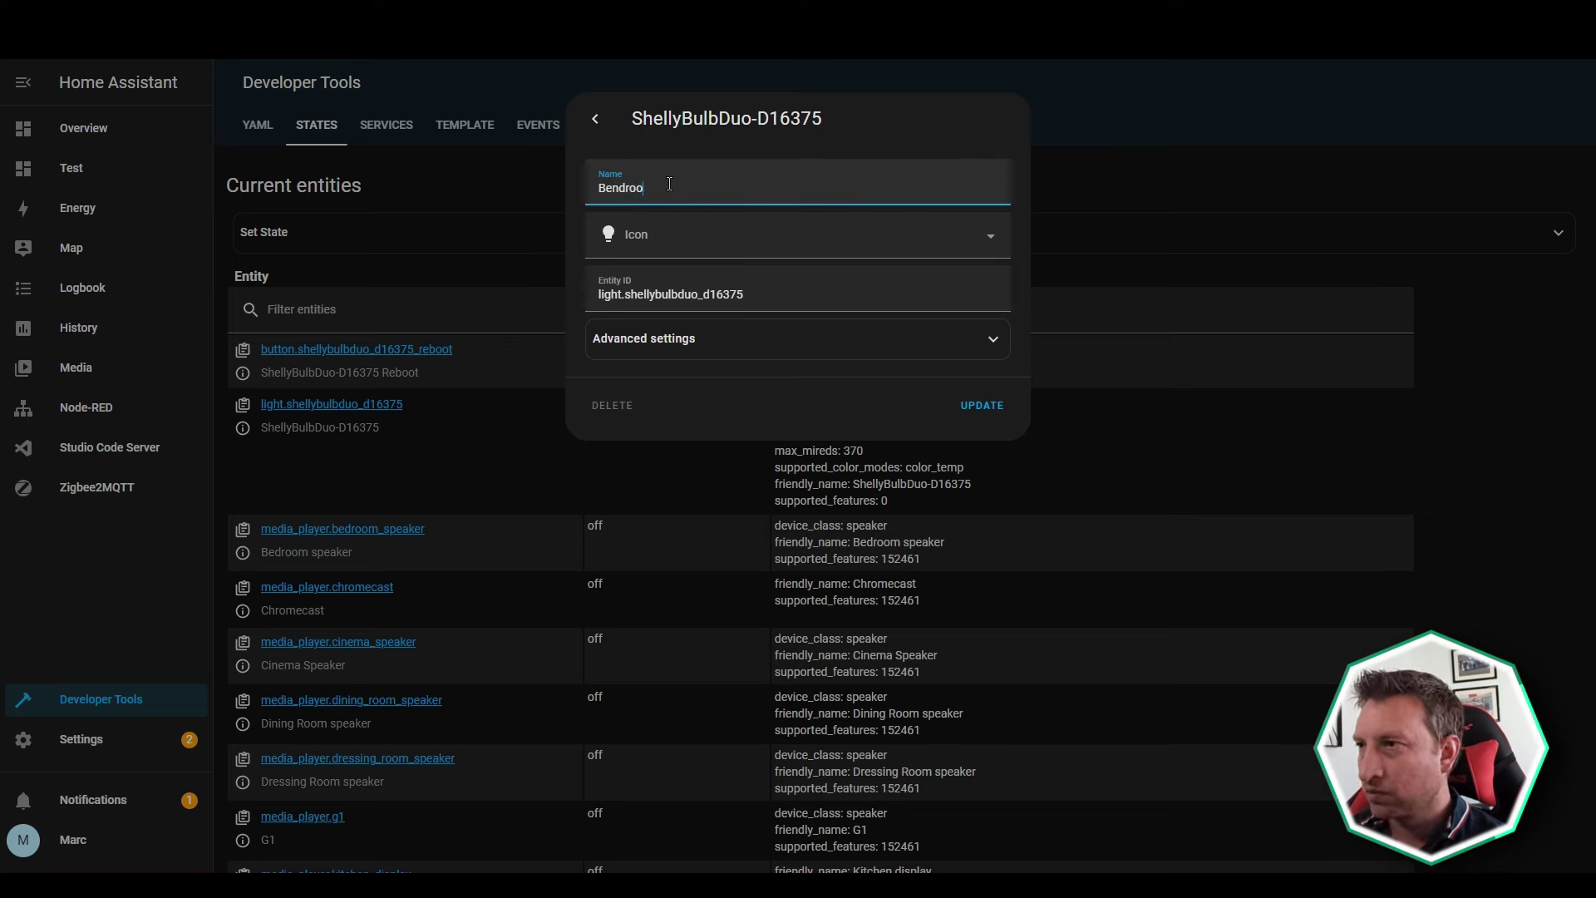
key("ctrl+a")
type("Bedroom Lamp Front")
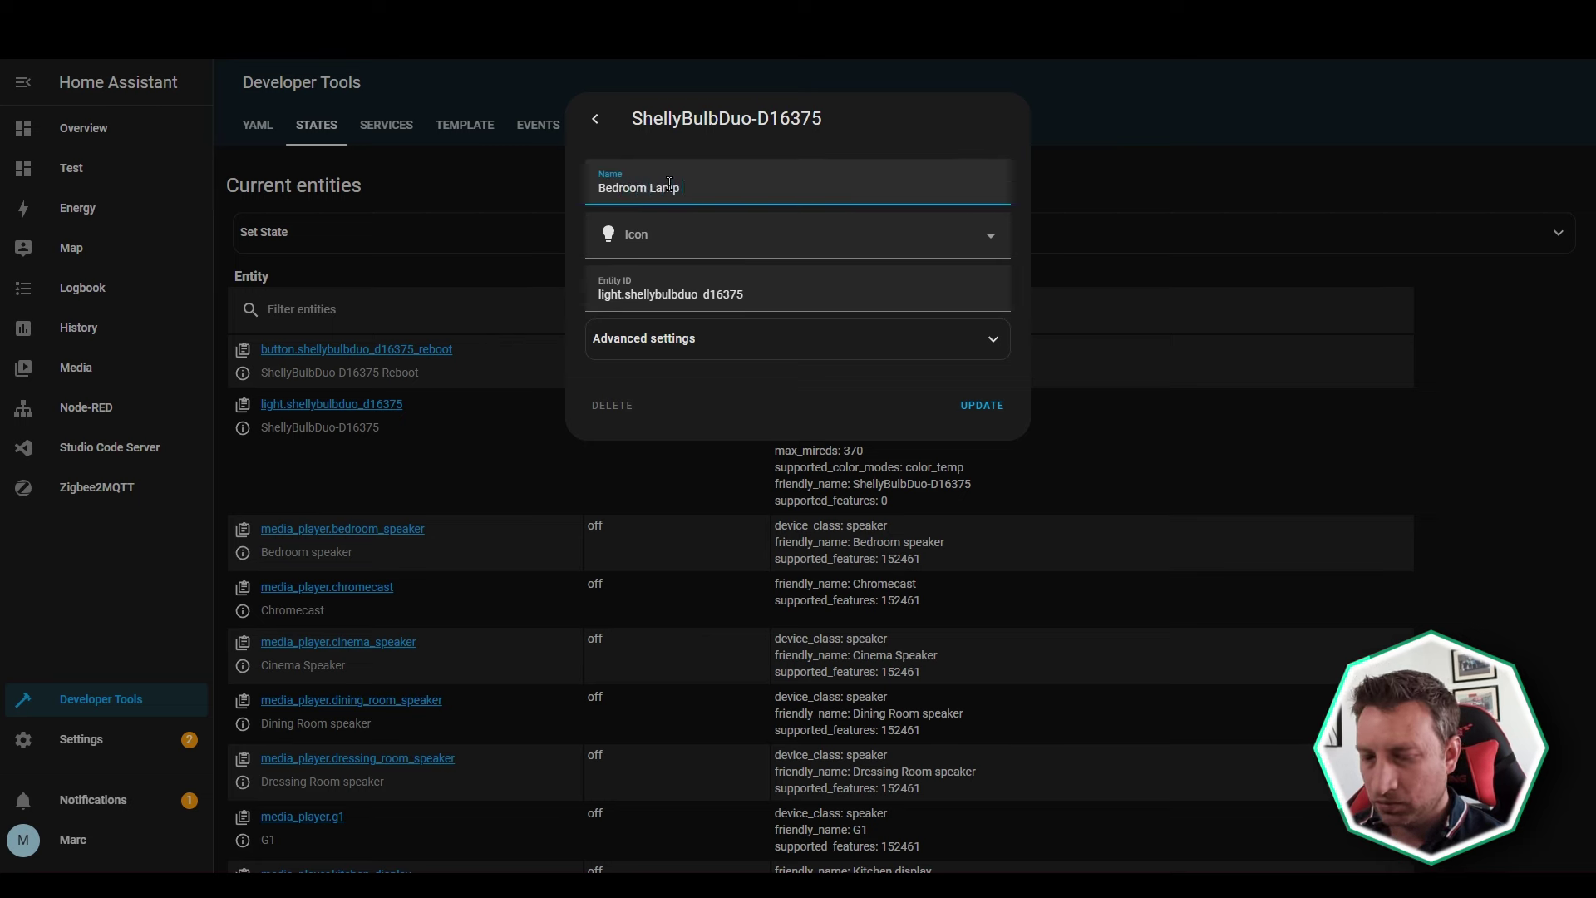
left_click(678, 243)
type("lamp")
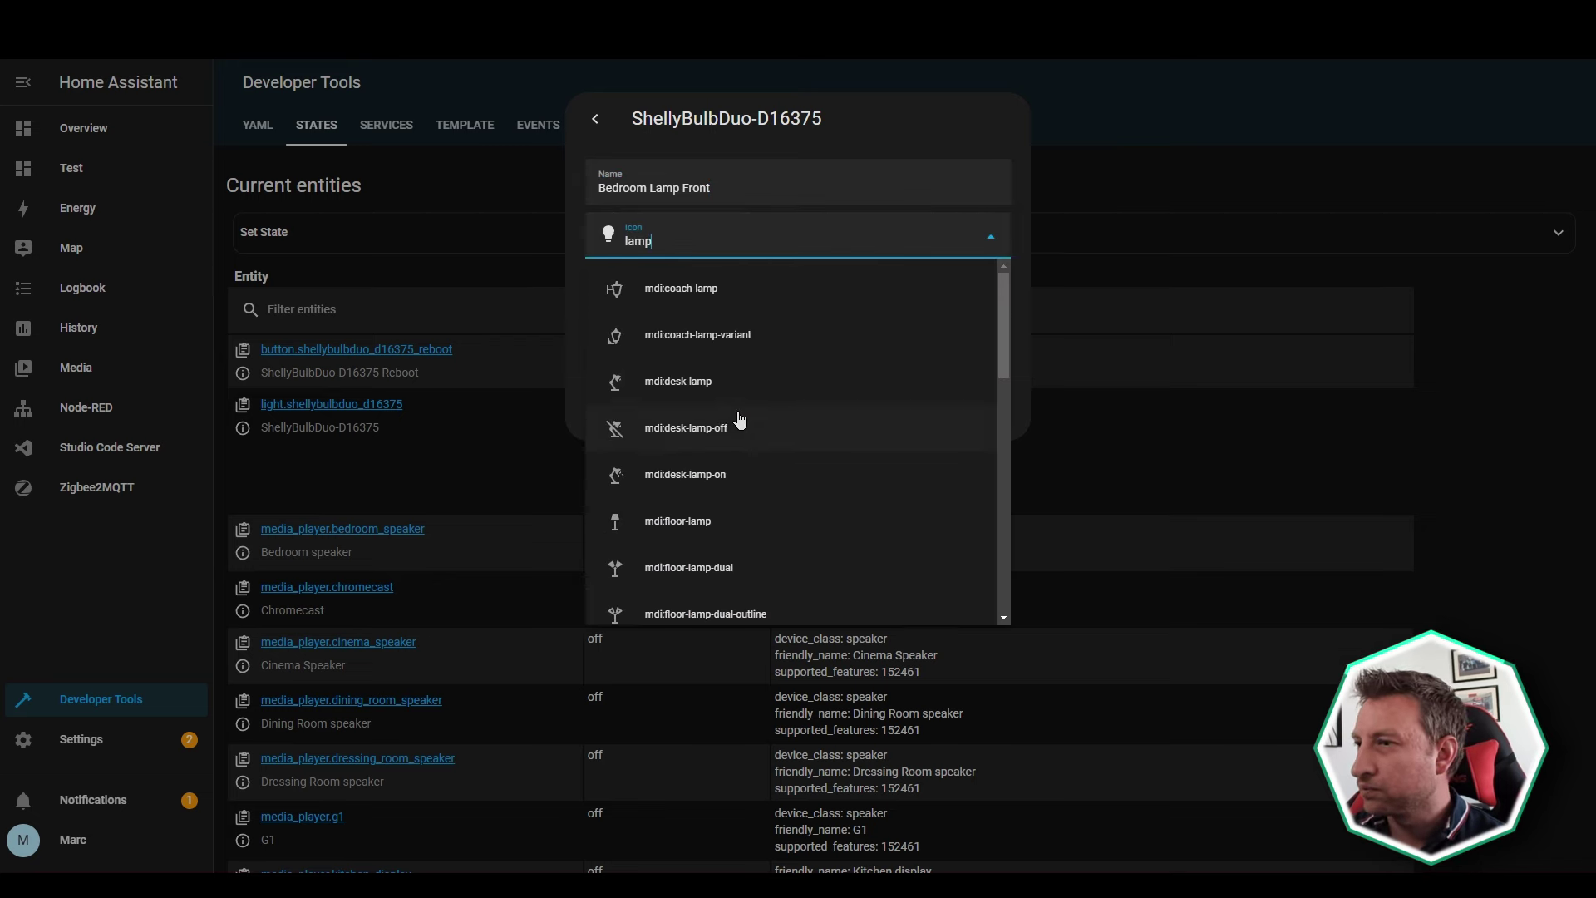
left_click(706, 572)
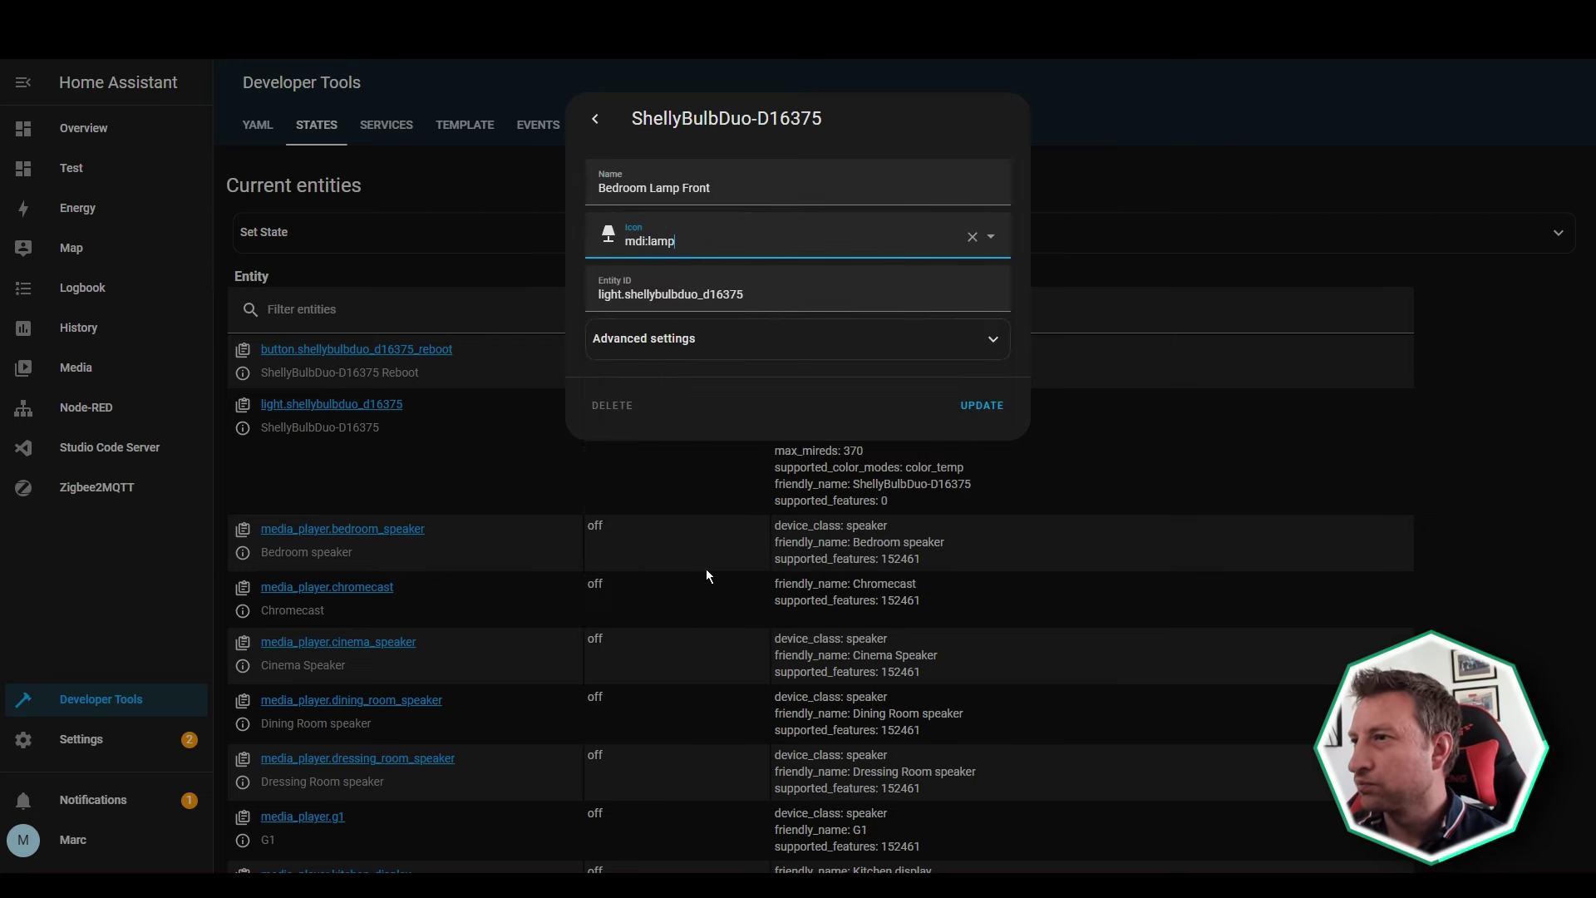
Save the light's new name and icon, and check its friendly name in the entity list.
left_click(964, 407)
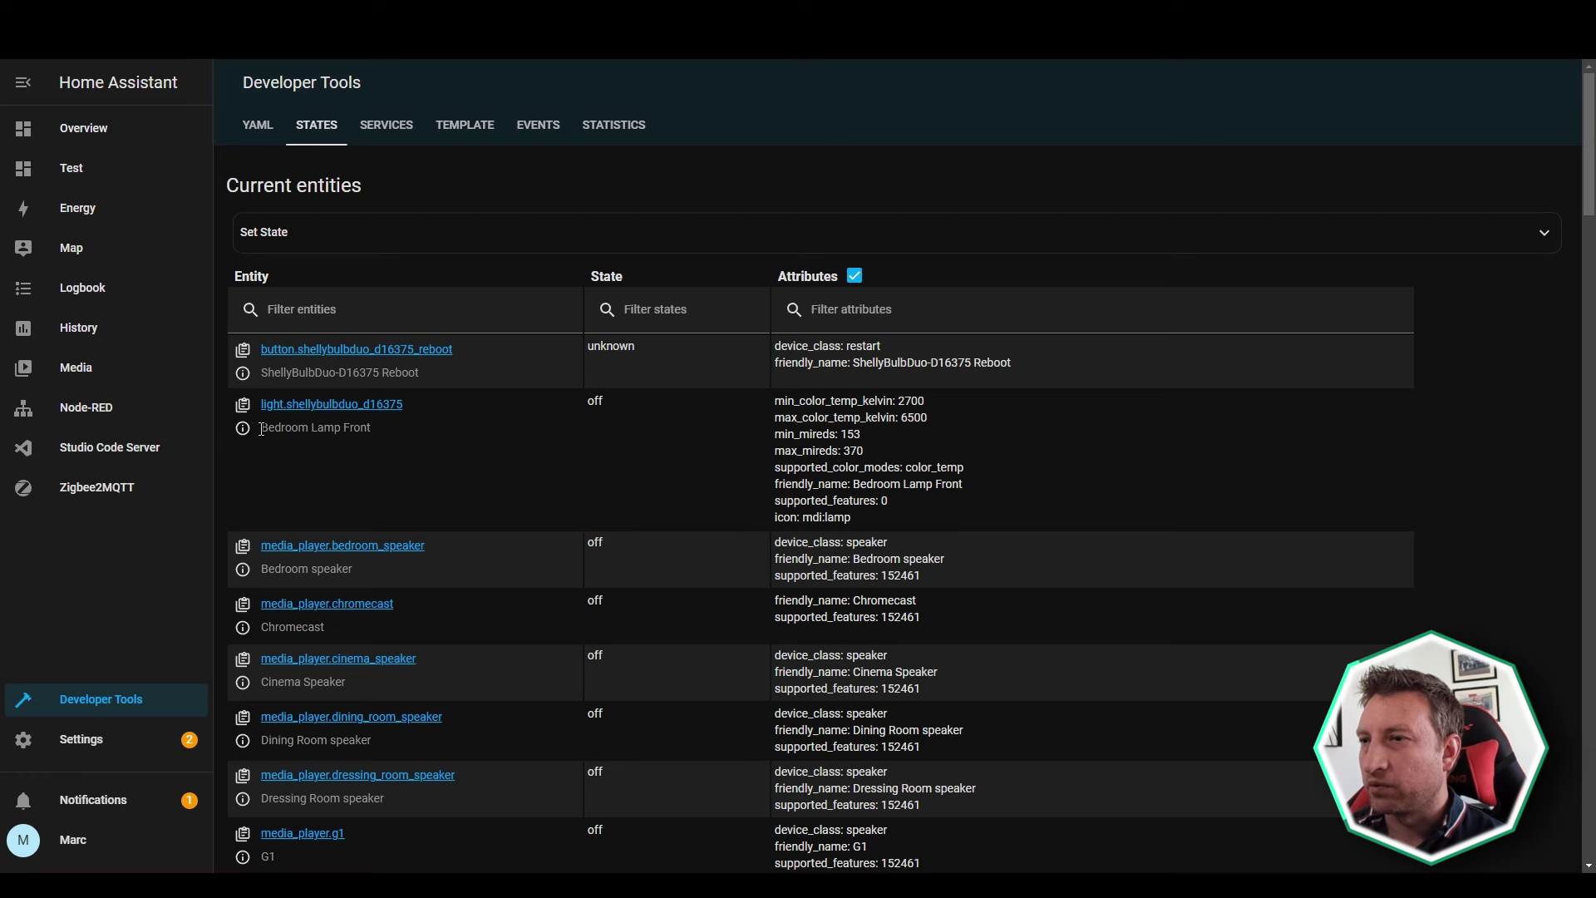
left_click_drag(262, 429, 372, 430)
left_click(347, 459)
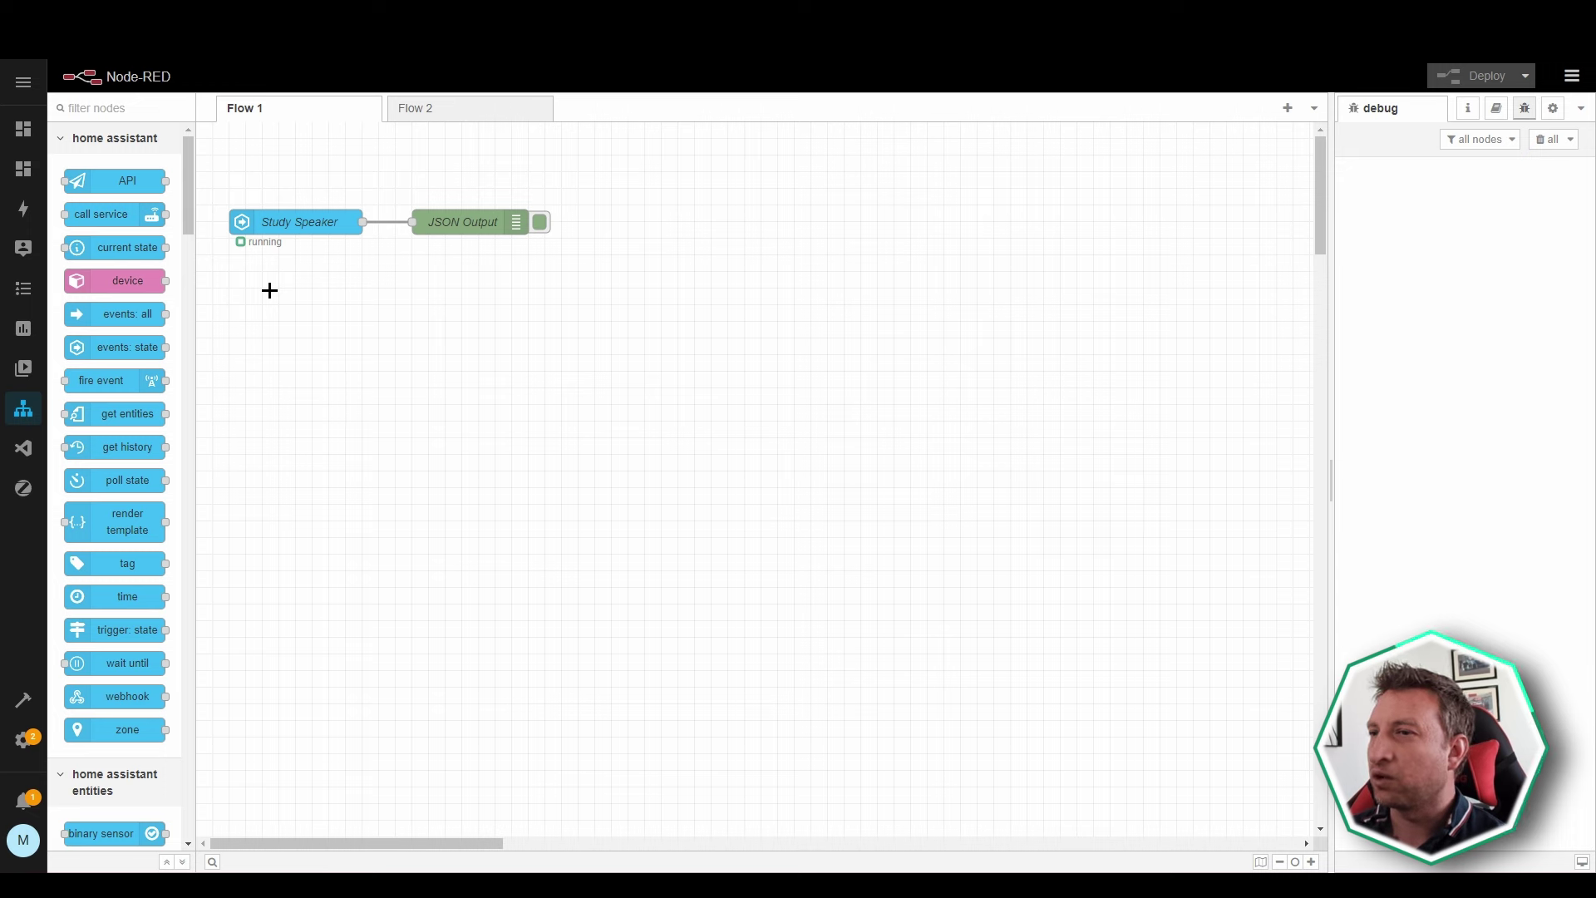
Switch to Node-RED and add an inject node to Flow 1 below the Study Speaker node.
left_click_drag(253, 295, 667, 363)
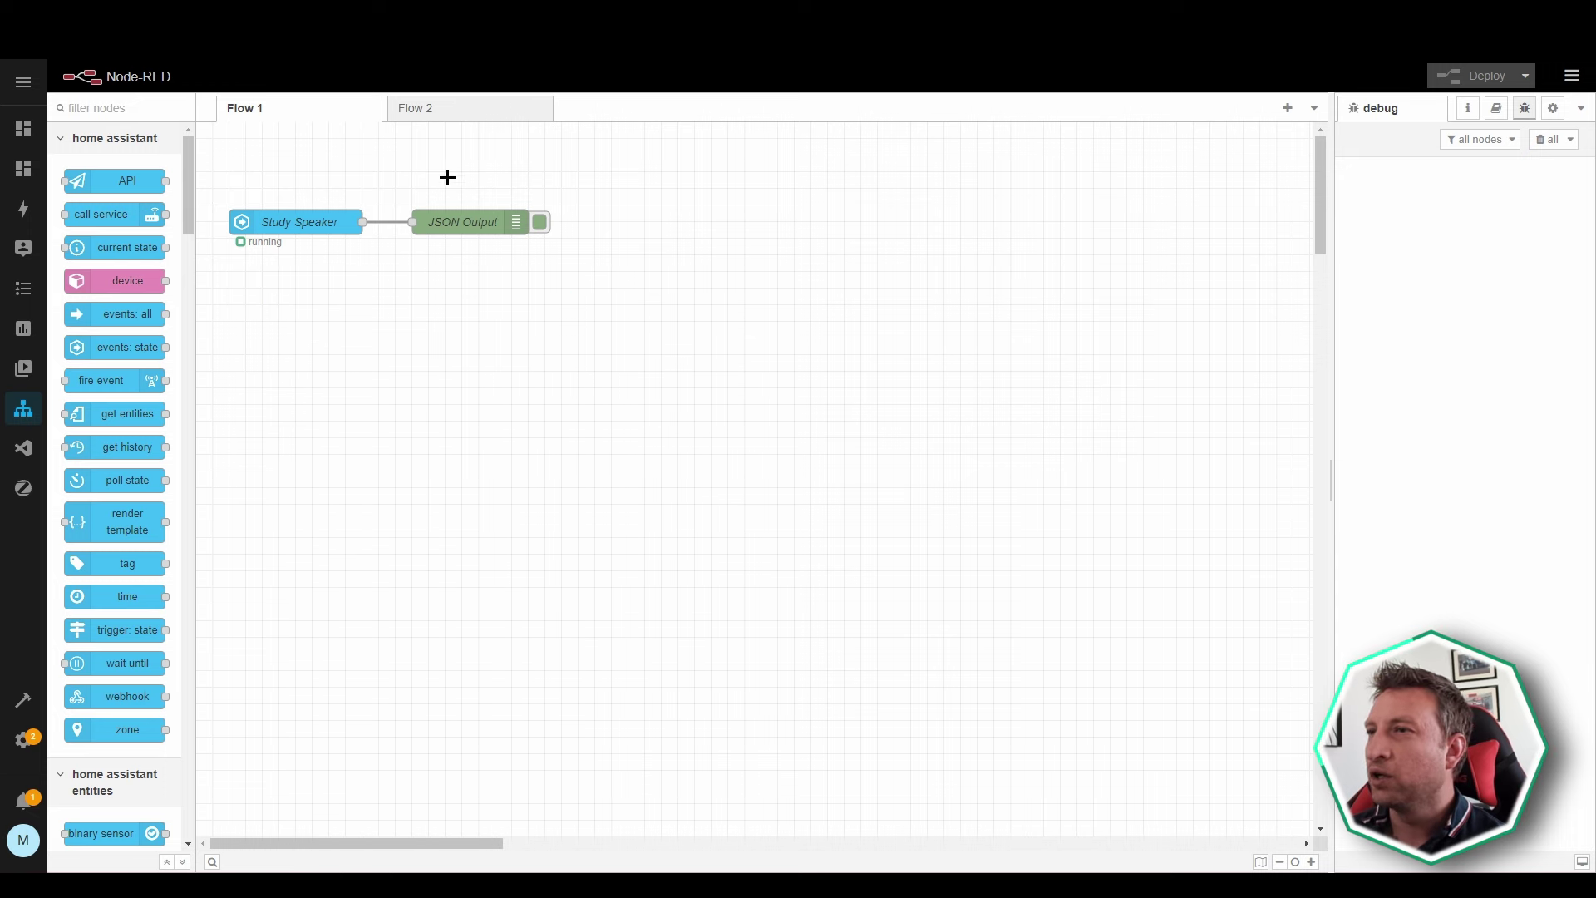
left_click(447, 112)
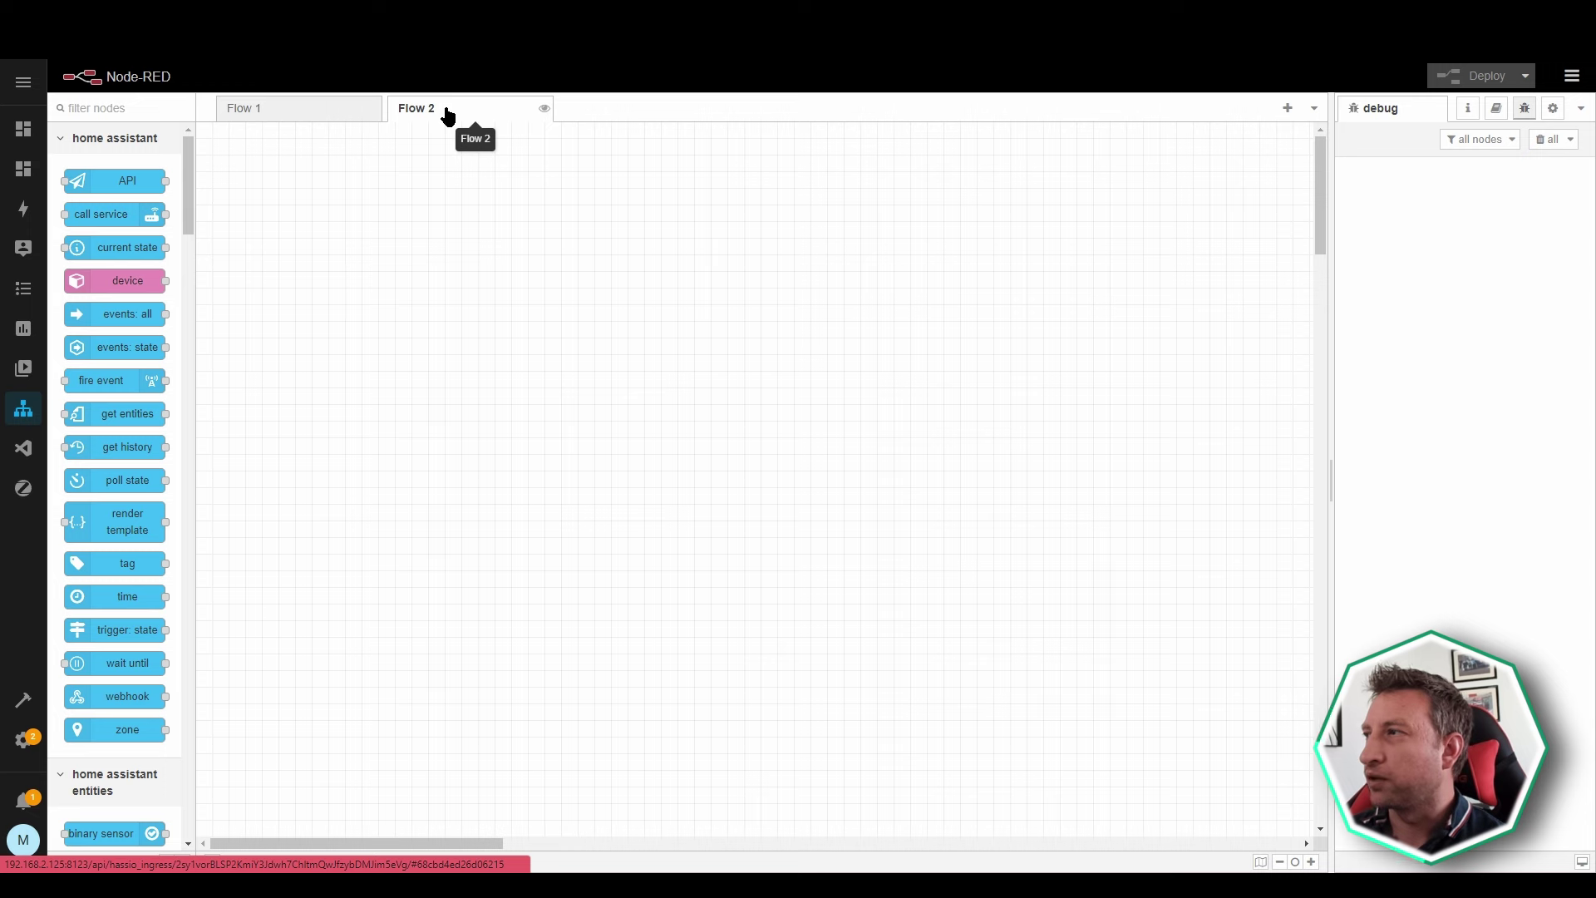
left_click(277, 118)
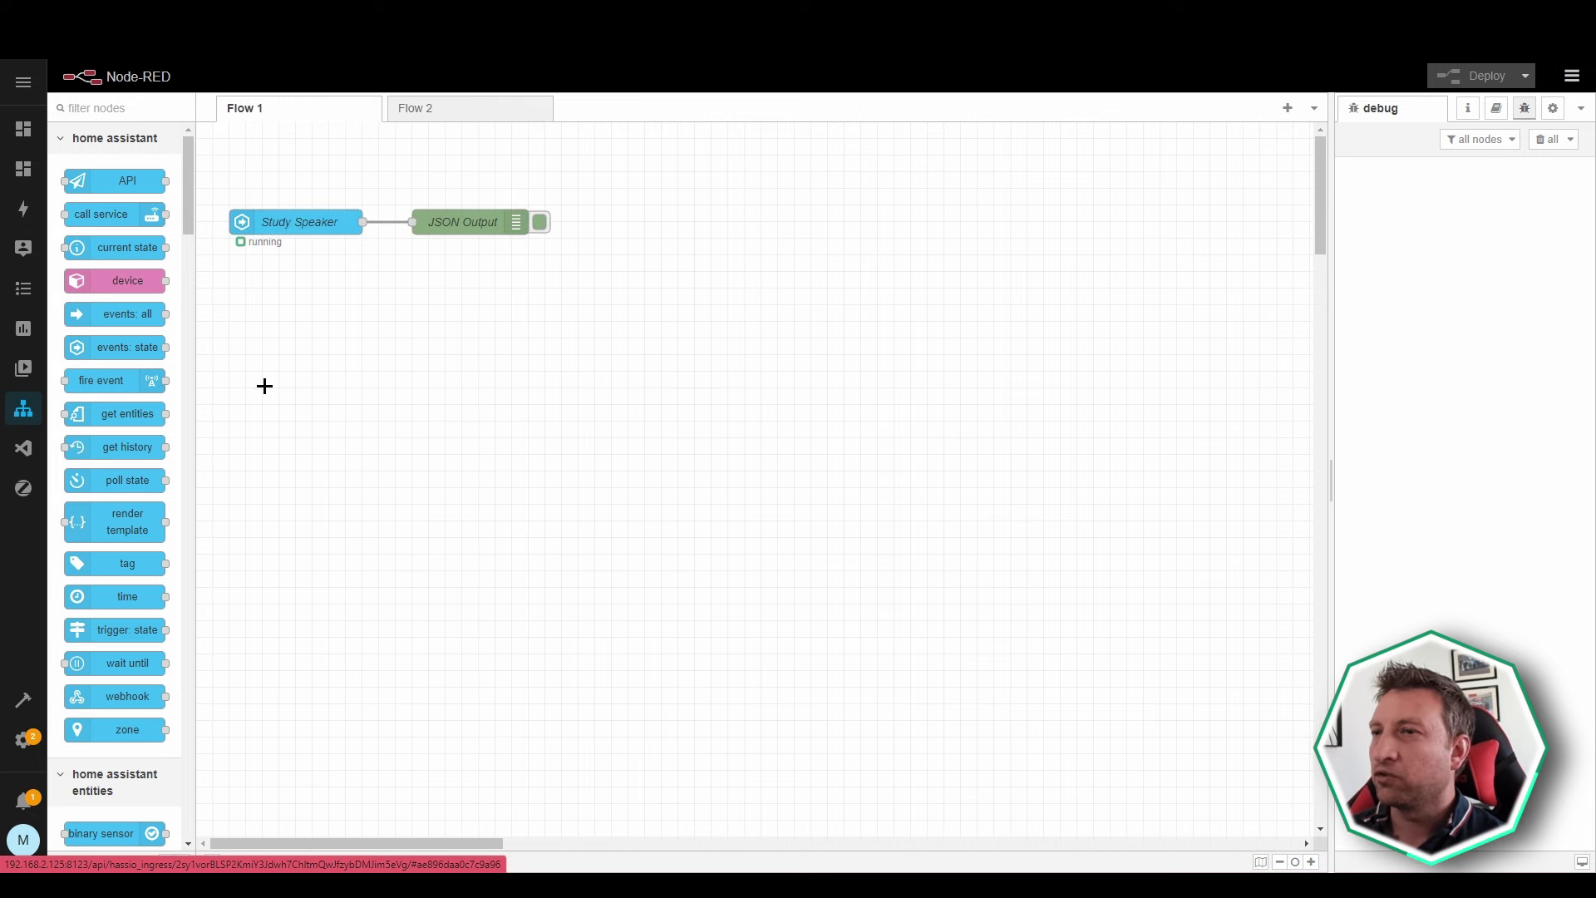
scroll(136, 320, "down", 7)
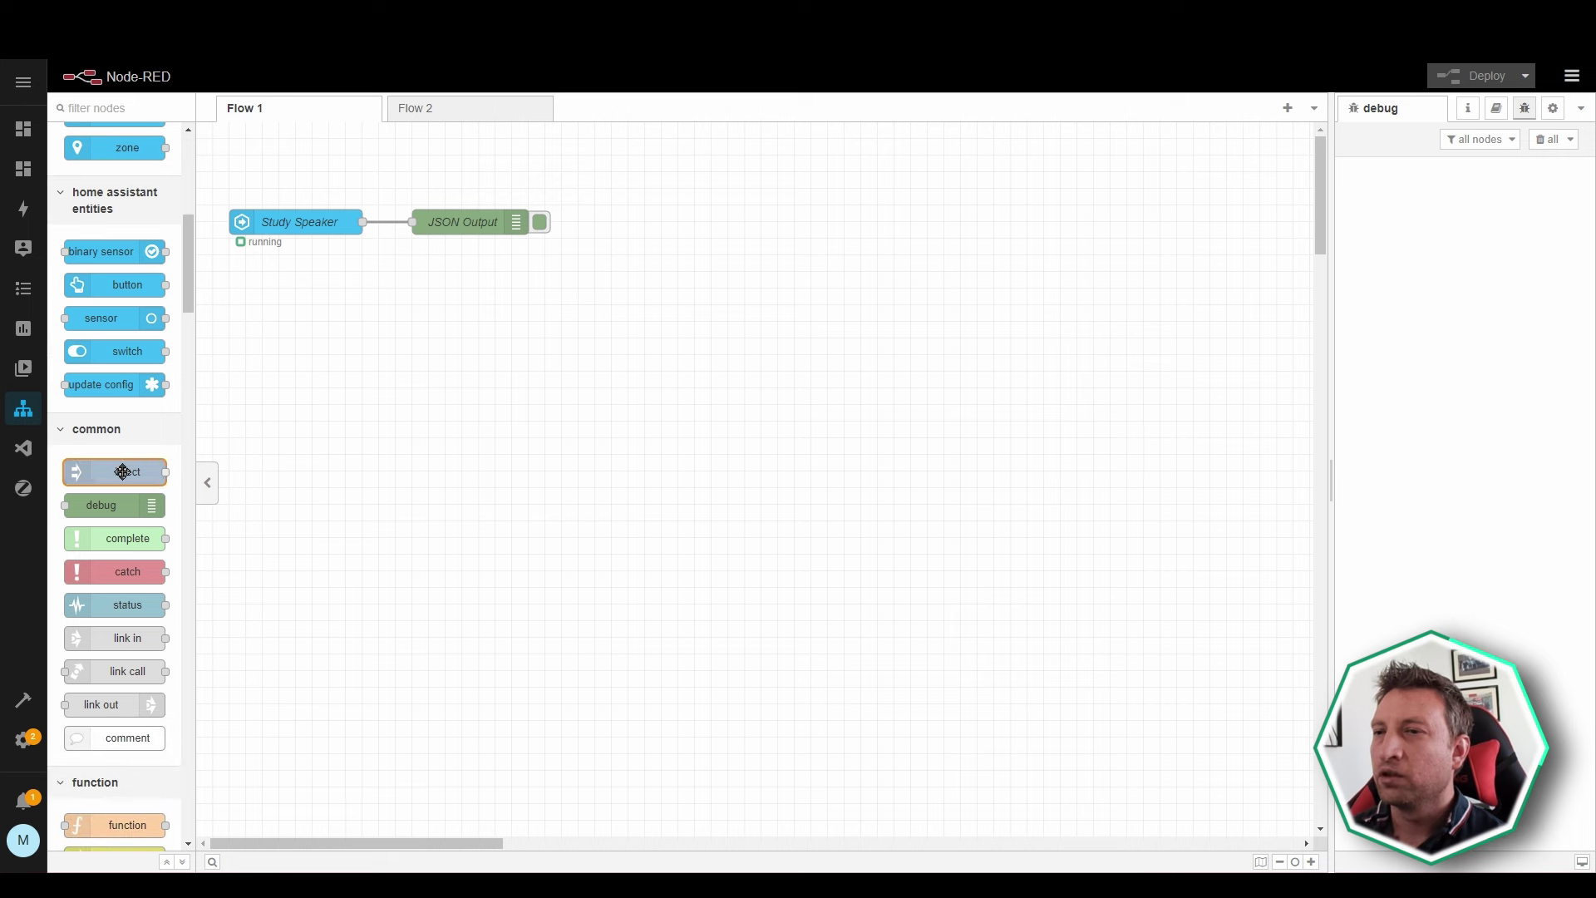
left_click_drag(128, 470, 300, 304)
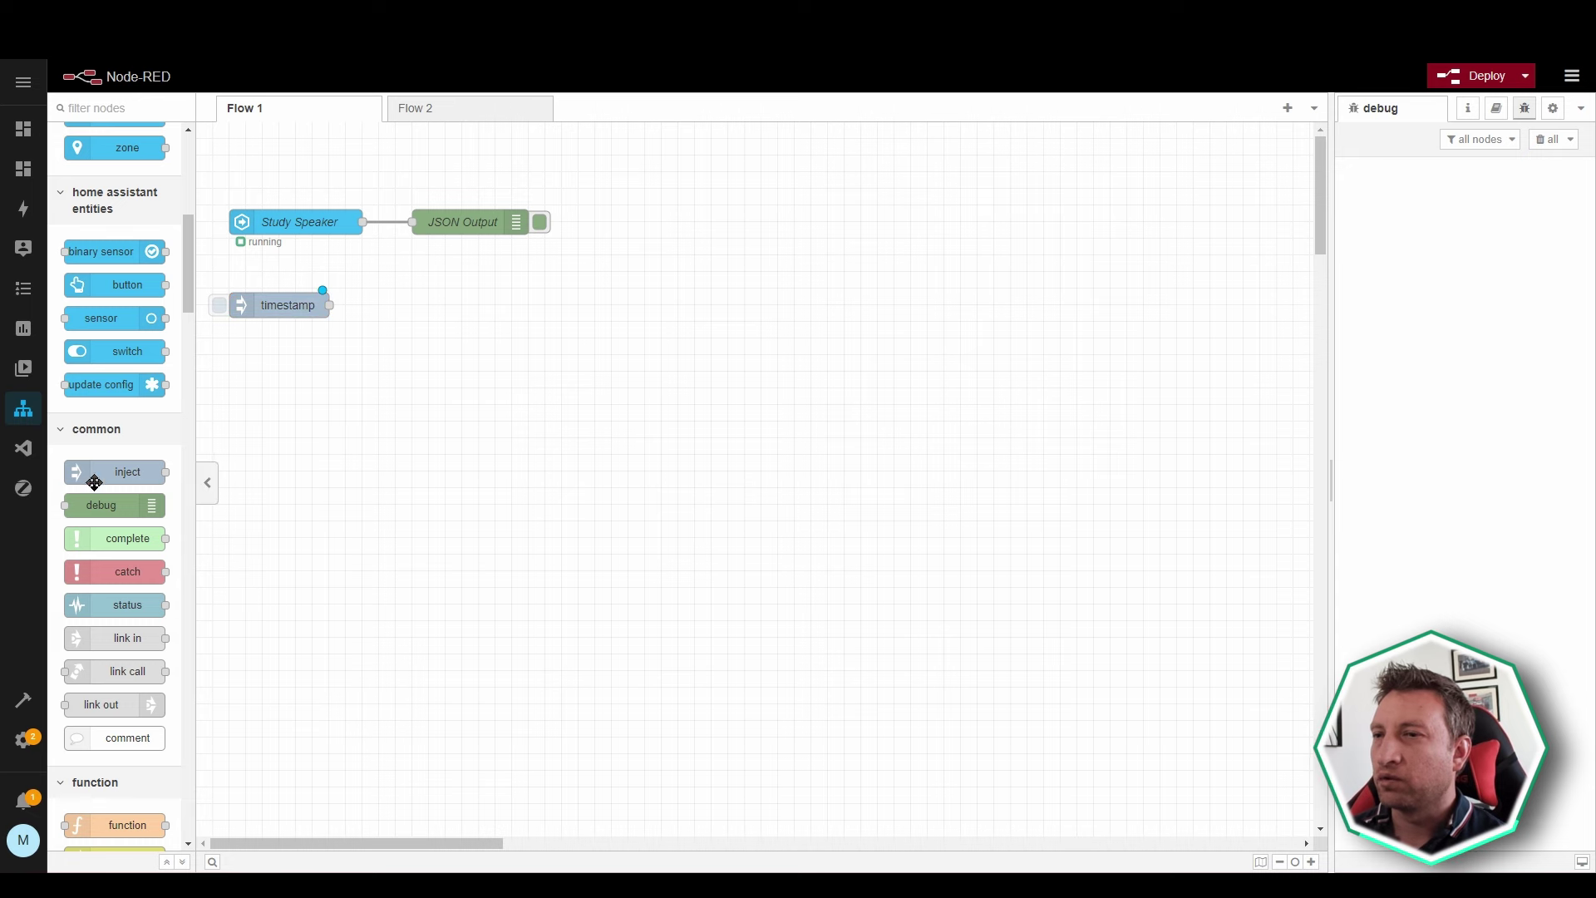
mouse_move(108, 472)
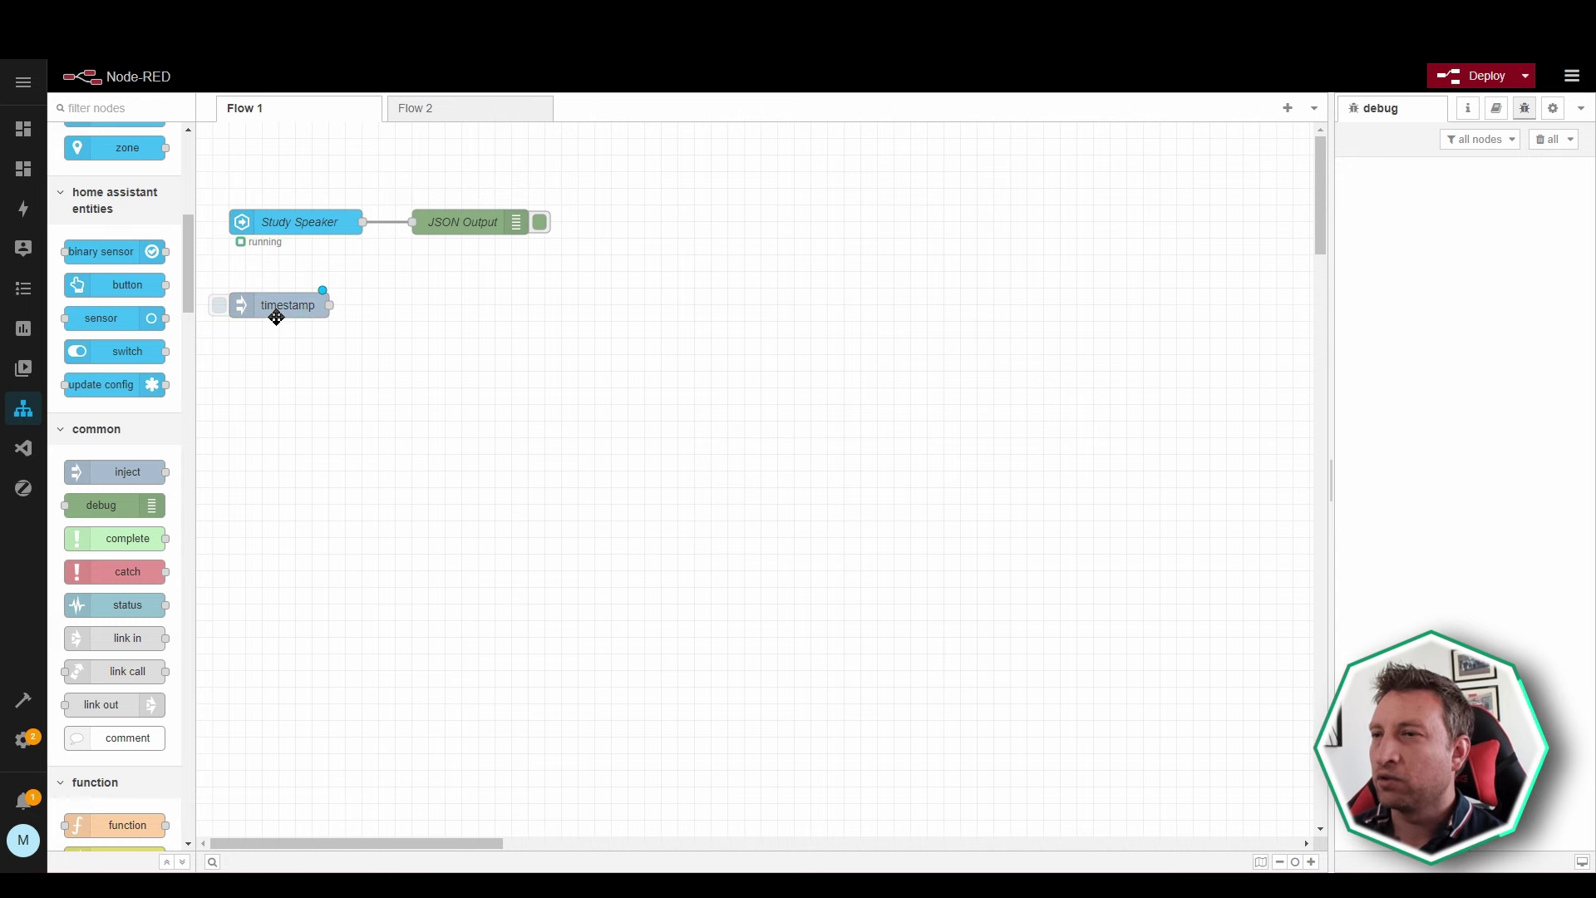
Add a call service node beside the inject node and wire the inject node's output to it.
scroll(181, 194, "up", 6)
scroll(181, 194, "up", 1)
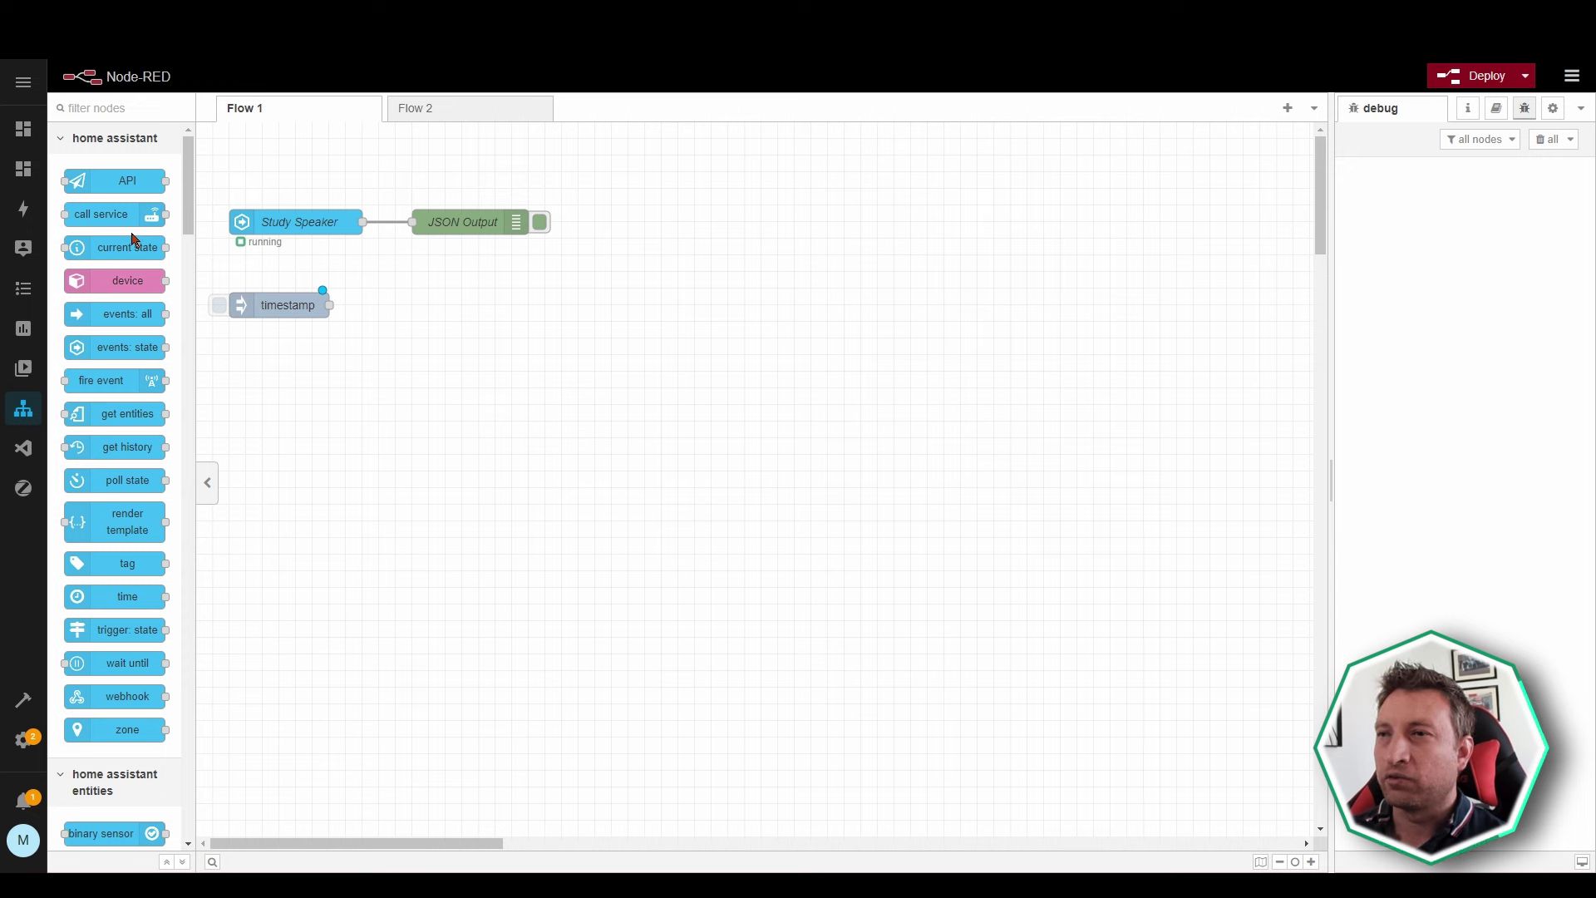
left_click_drag(122, 222, 470, 305)
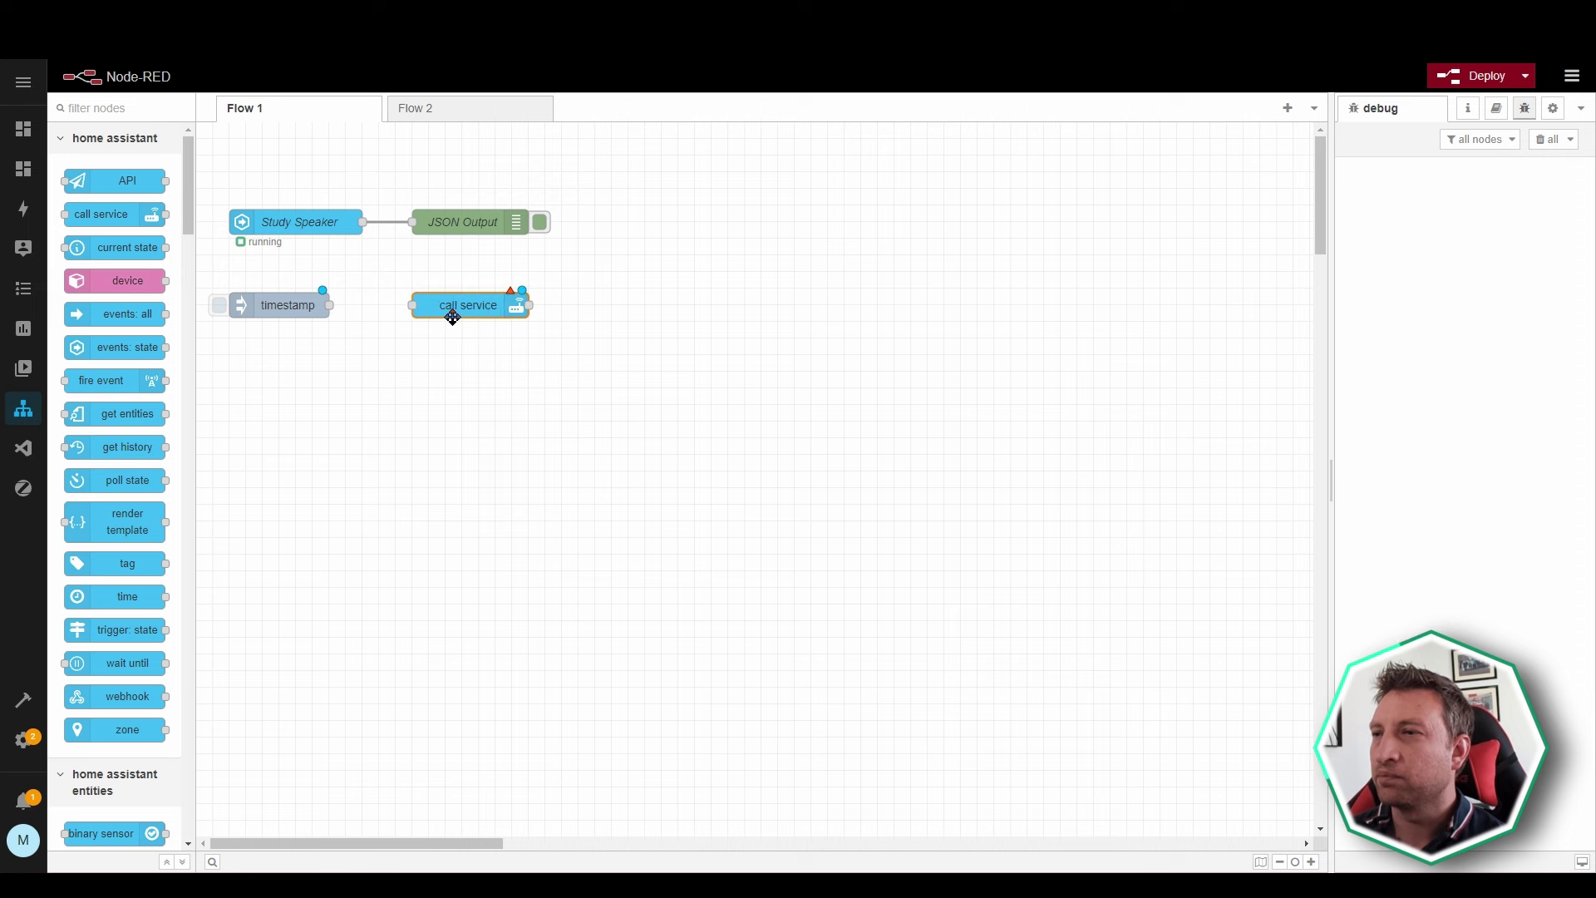
left_click(361, 356)
left_click_drag(330, 305, 414, 306)
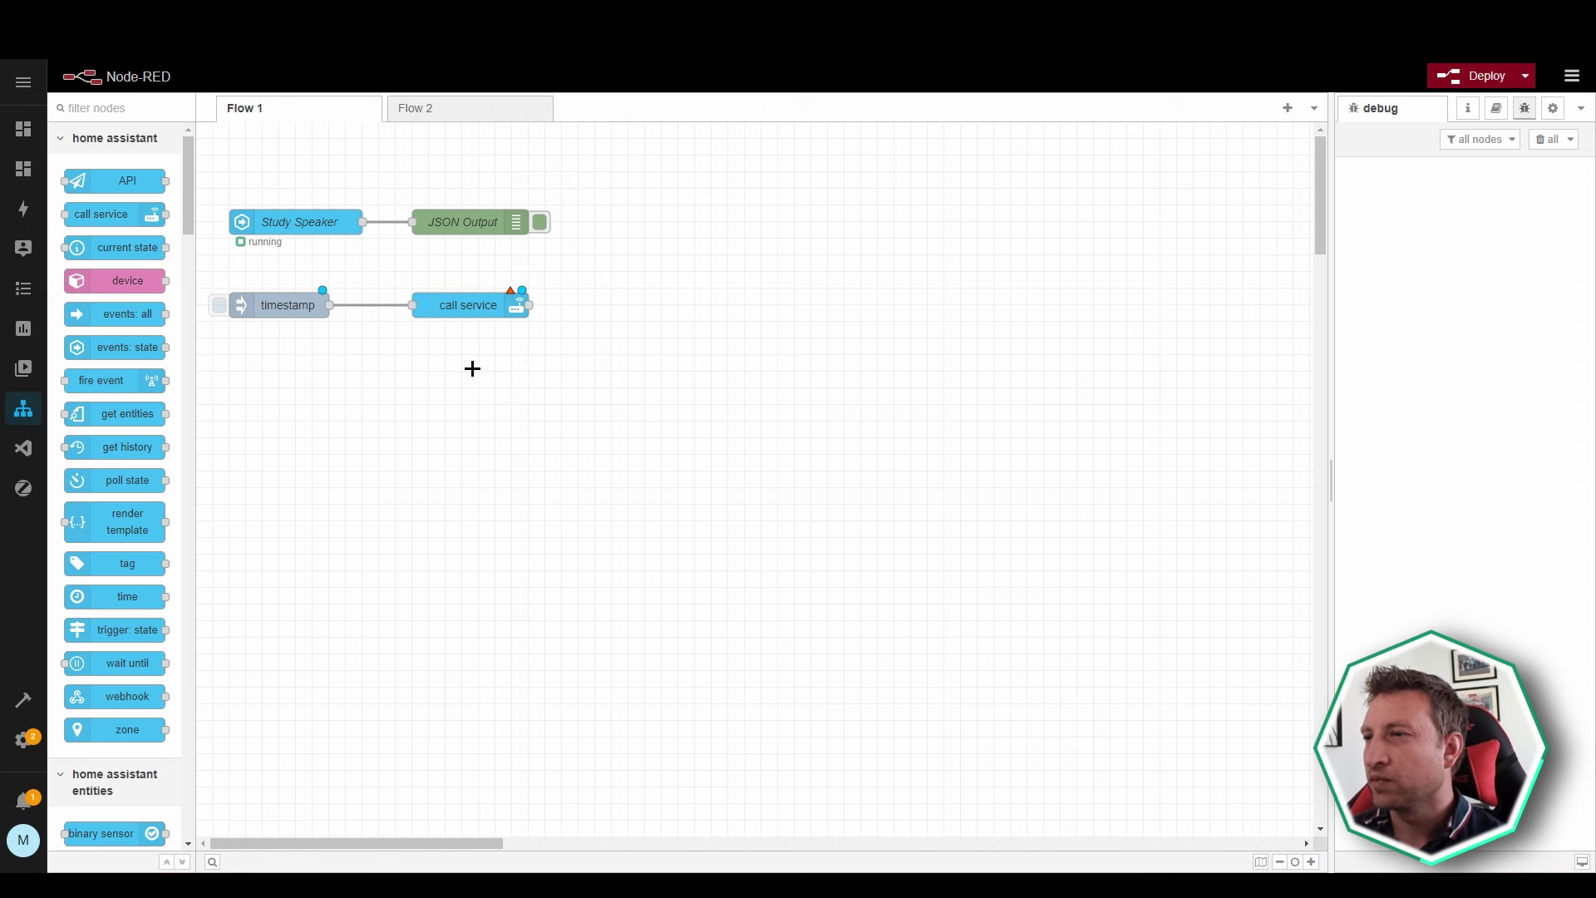
Configure the call service node with the light domain and the toggle service.
double_click(472, 308)
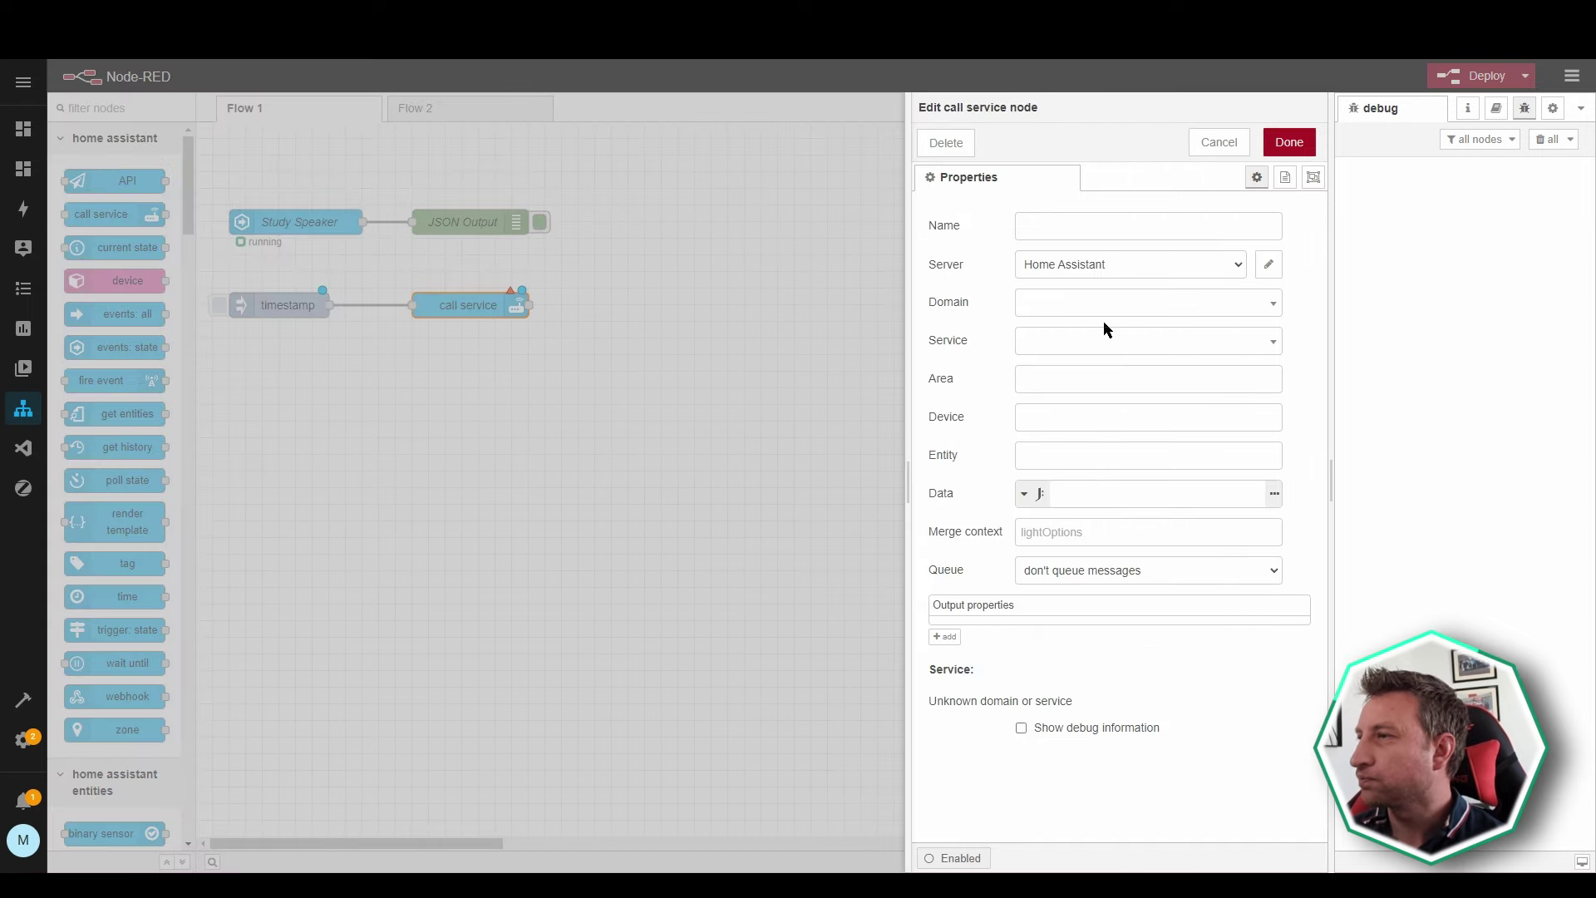
left_click(1107, 306)
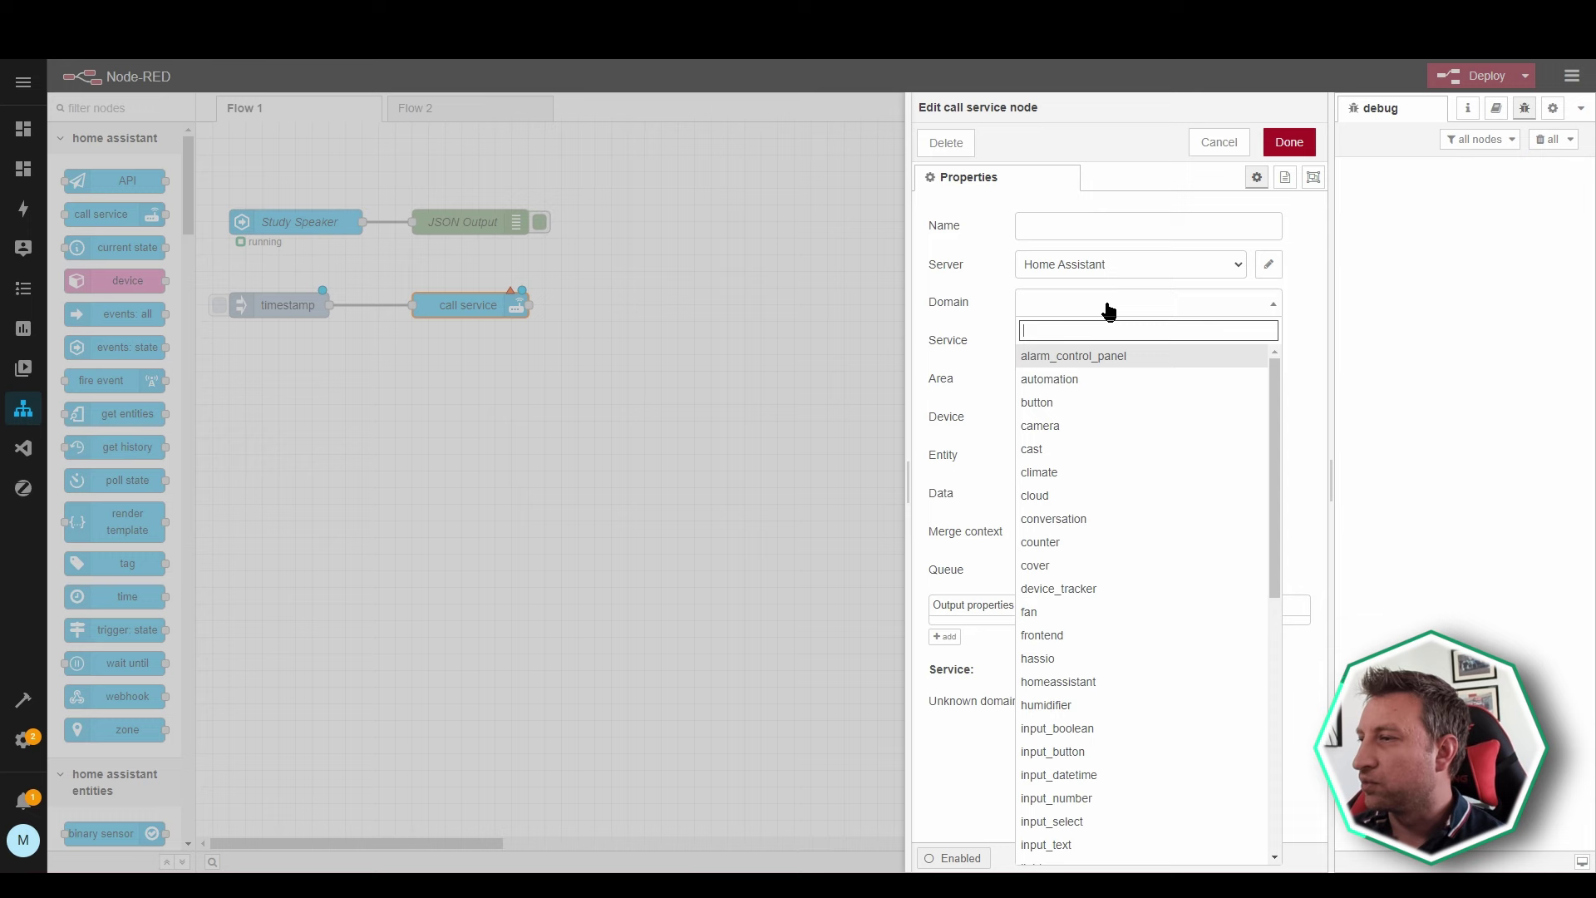
type("light")
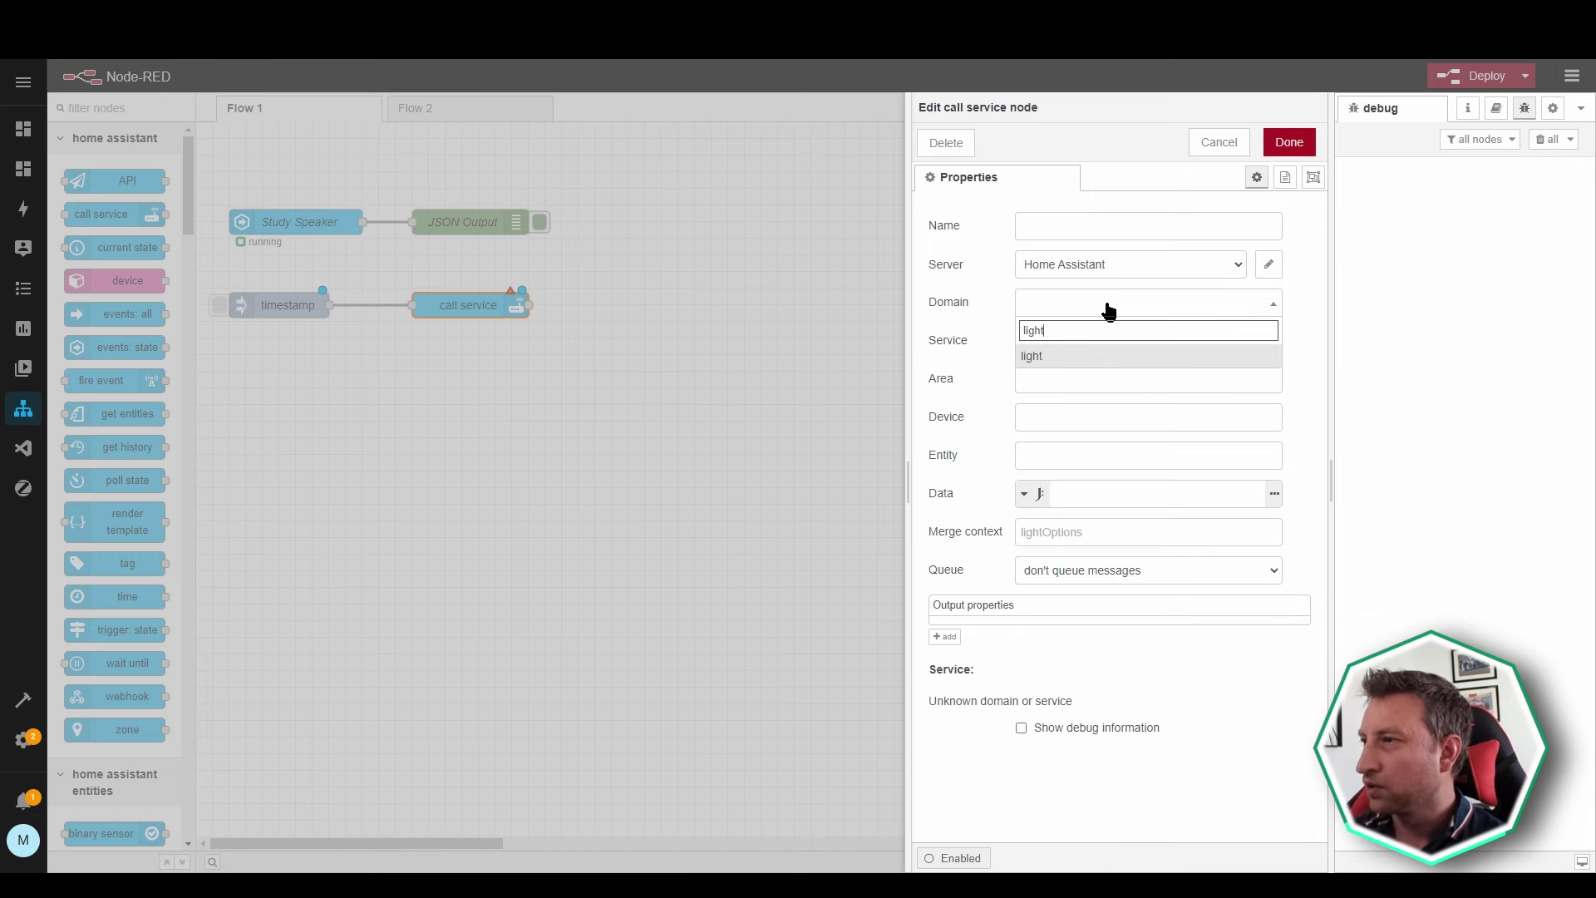
left_click(1092, 352)
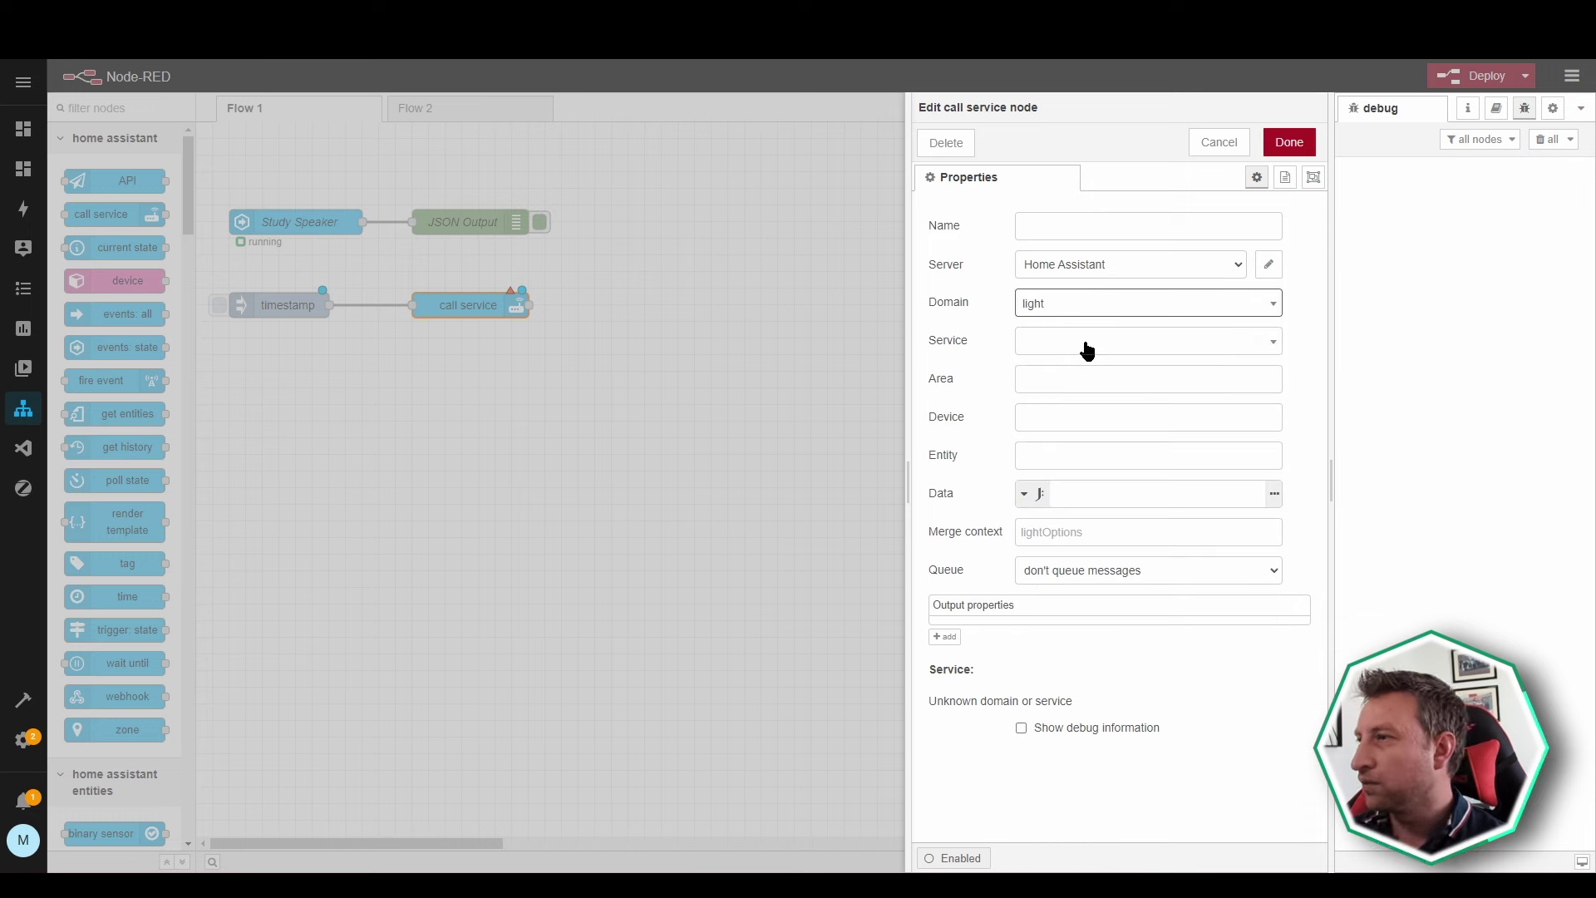
left_click(1088, 350)
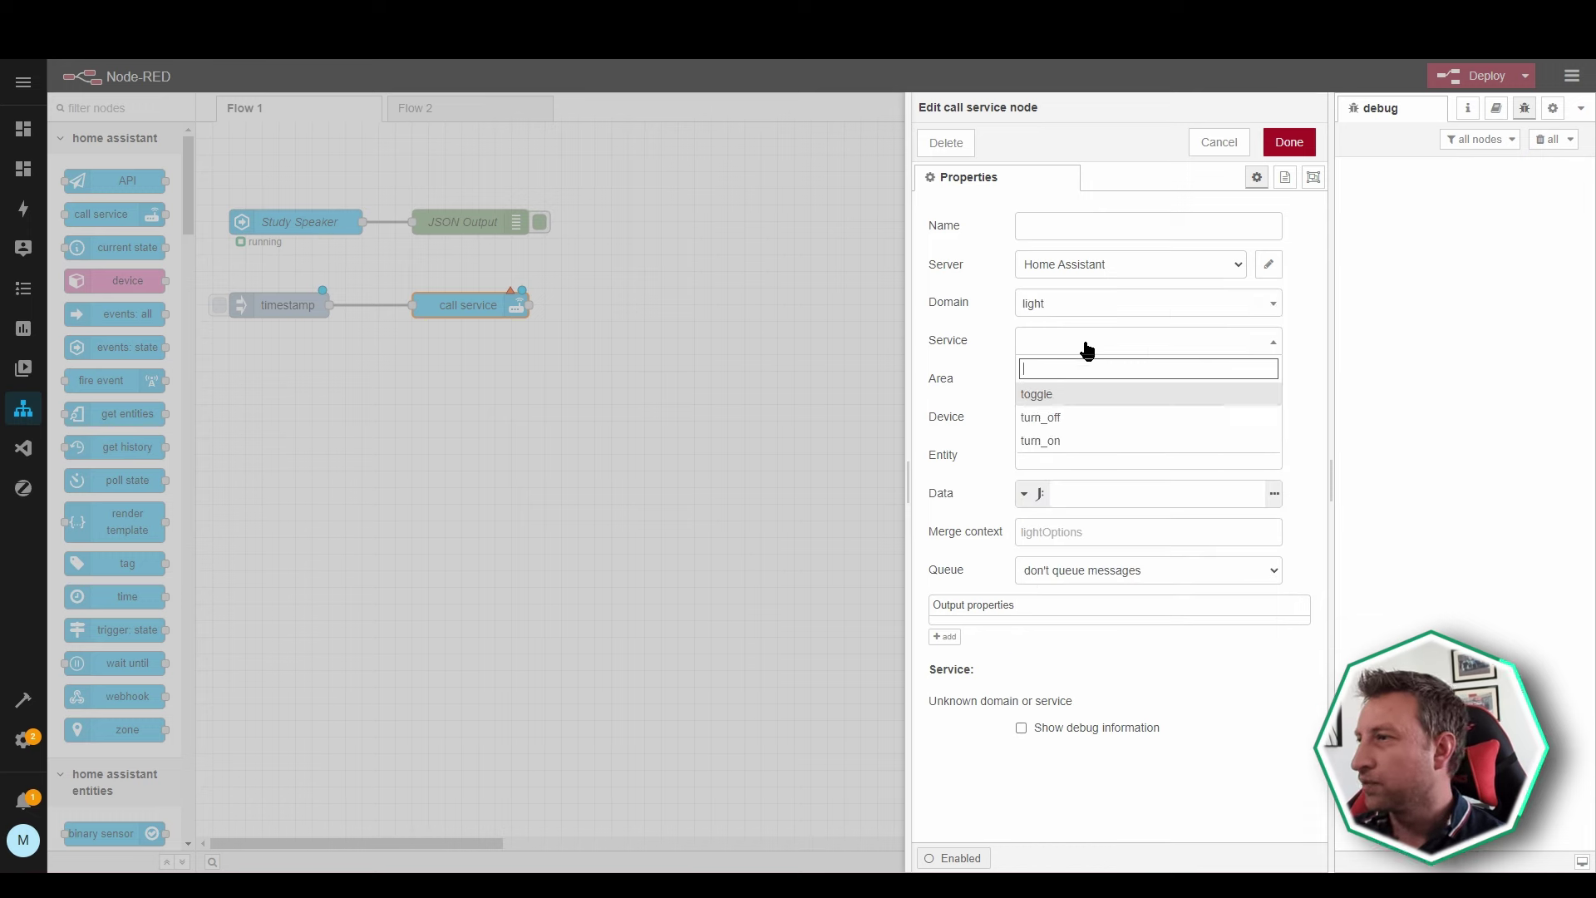
left_click(1050, 394)
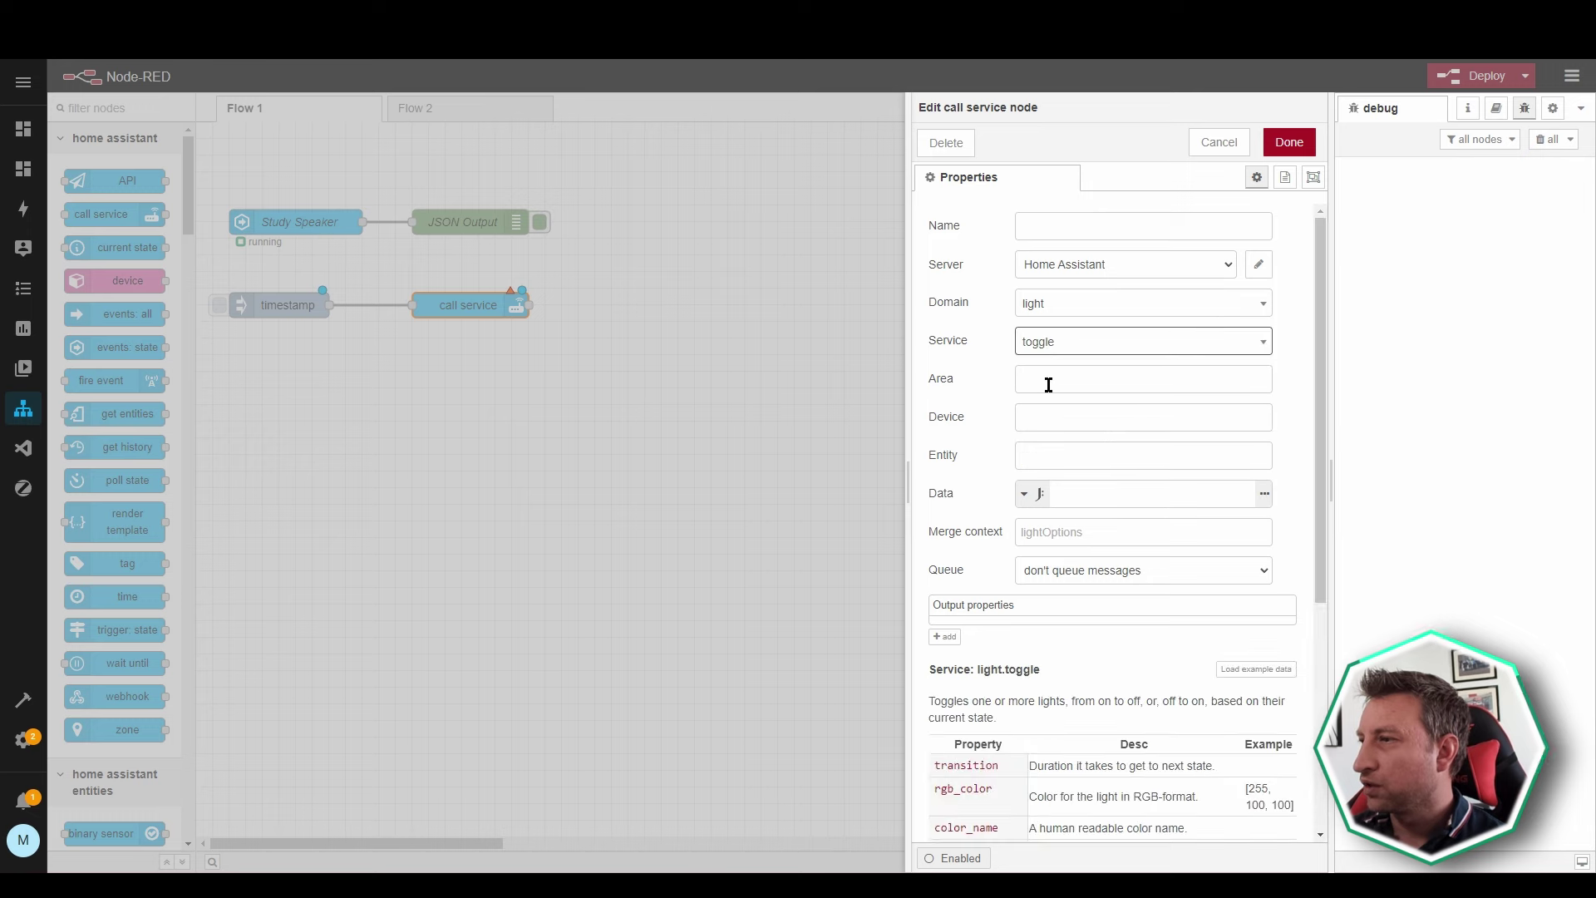
Set the node's entity to Bedroom Lamp Front, name it "Toggle bedroom lamp front", and save its properties.
left_click(1060, 461)
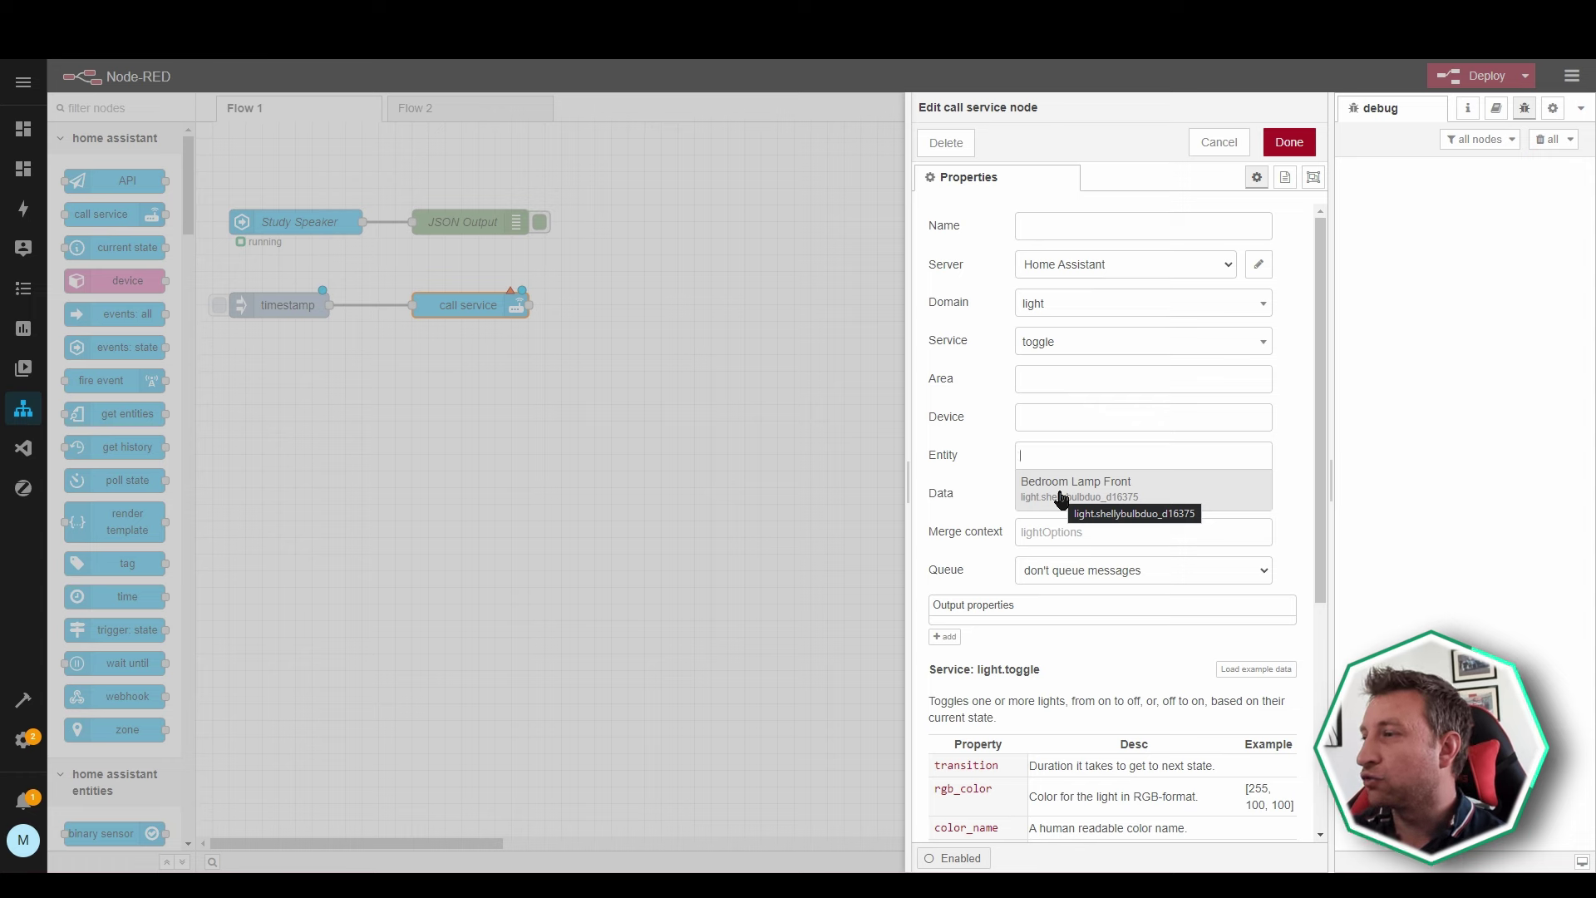
left_click(1110, 497)
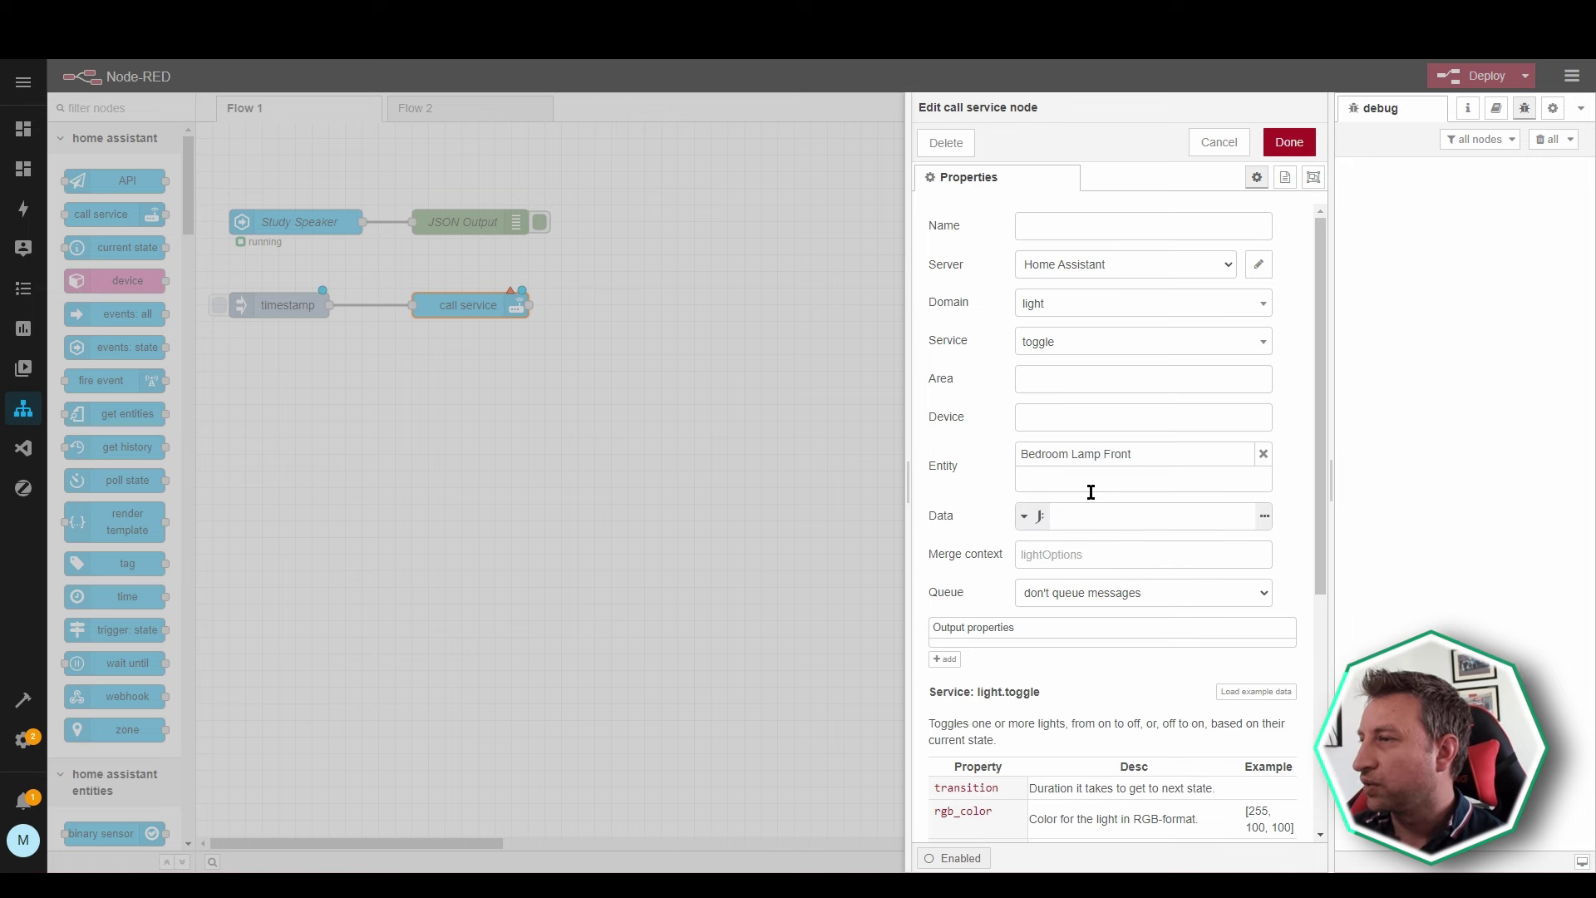
left_click(1060, 232)
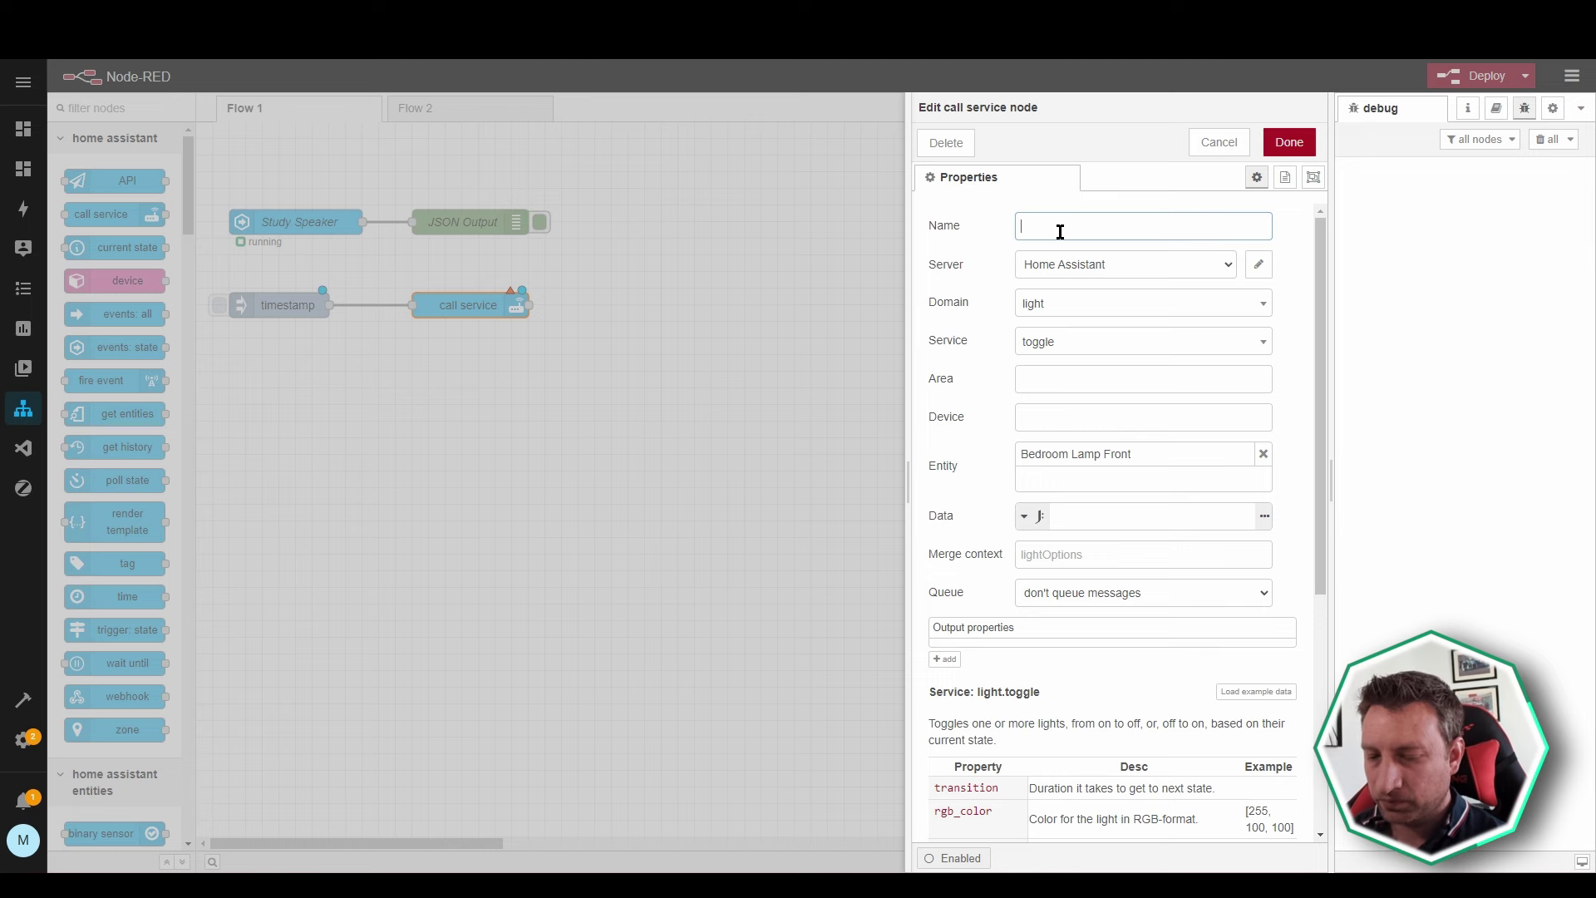
type("Toggle bedroom lamp front")
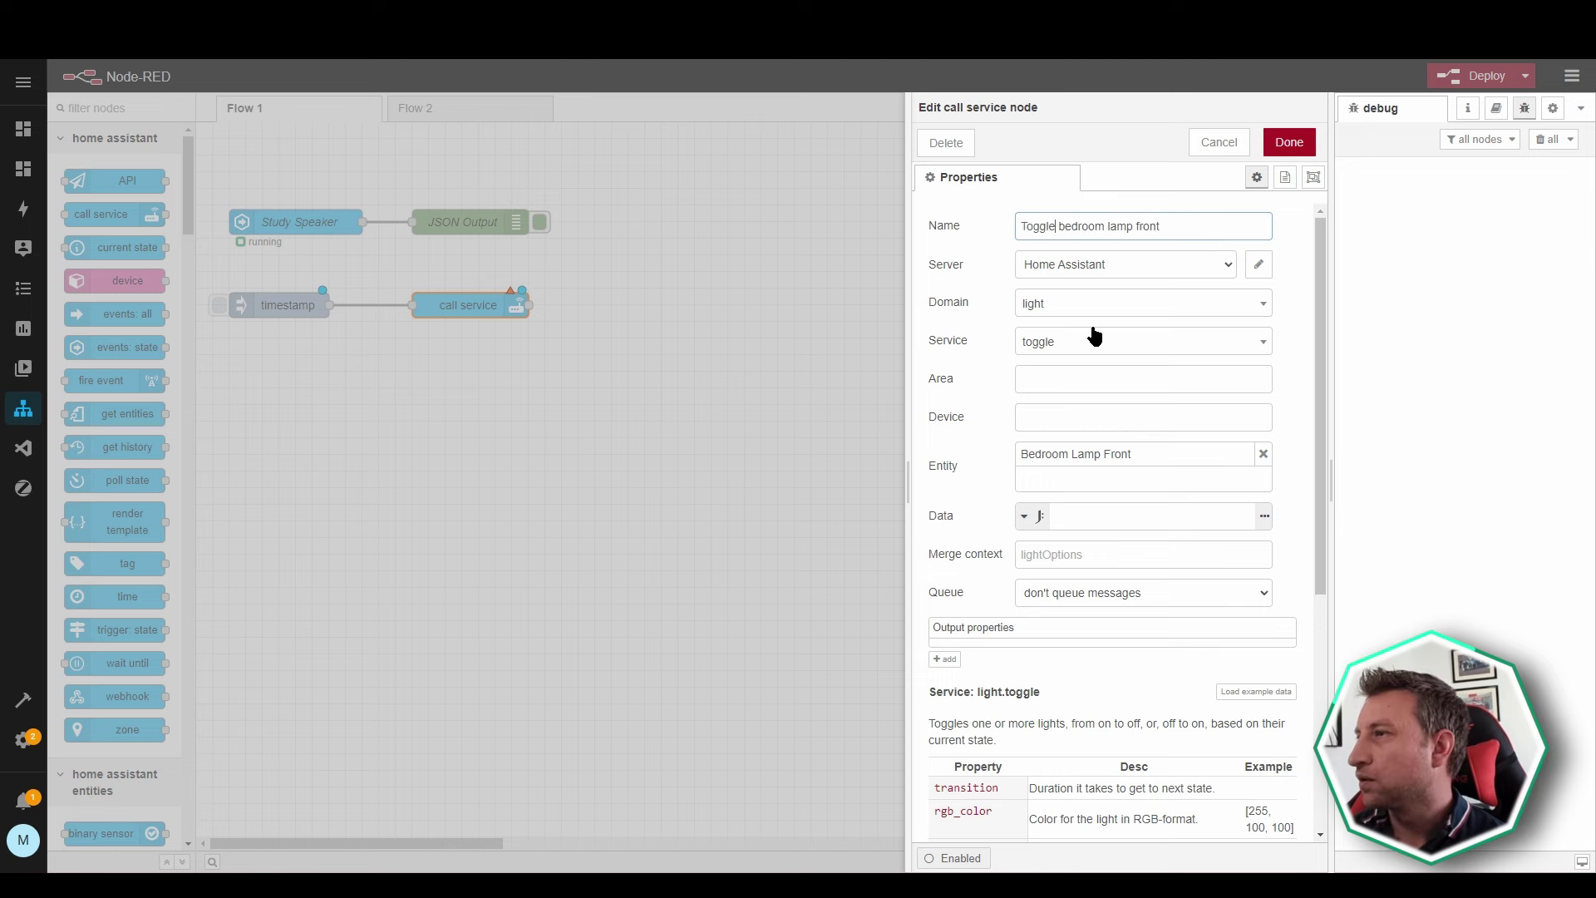
left_click(1289, 151)
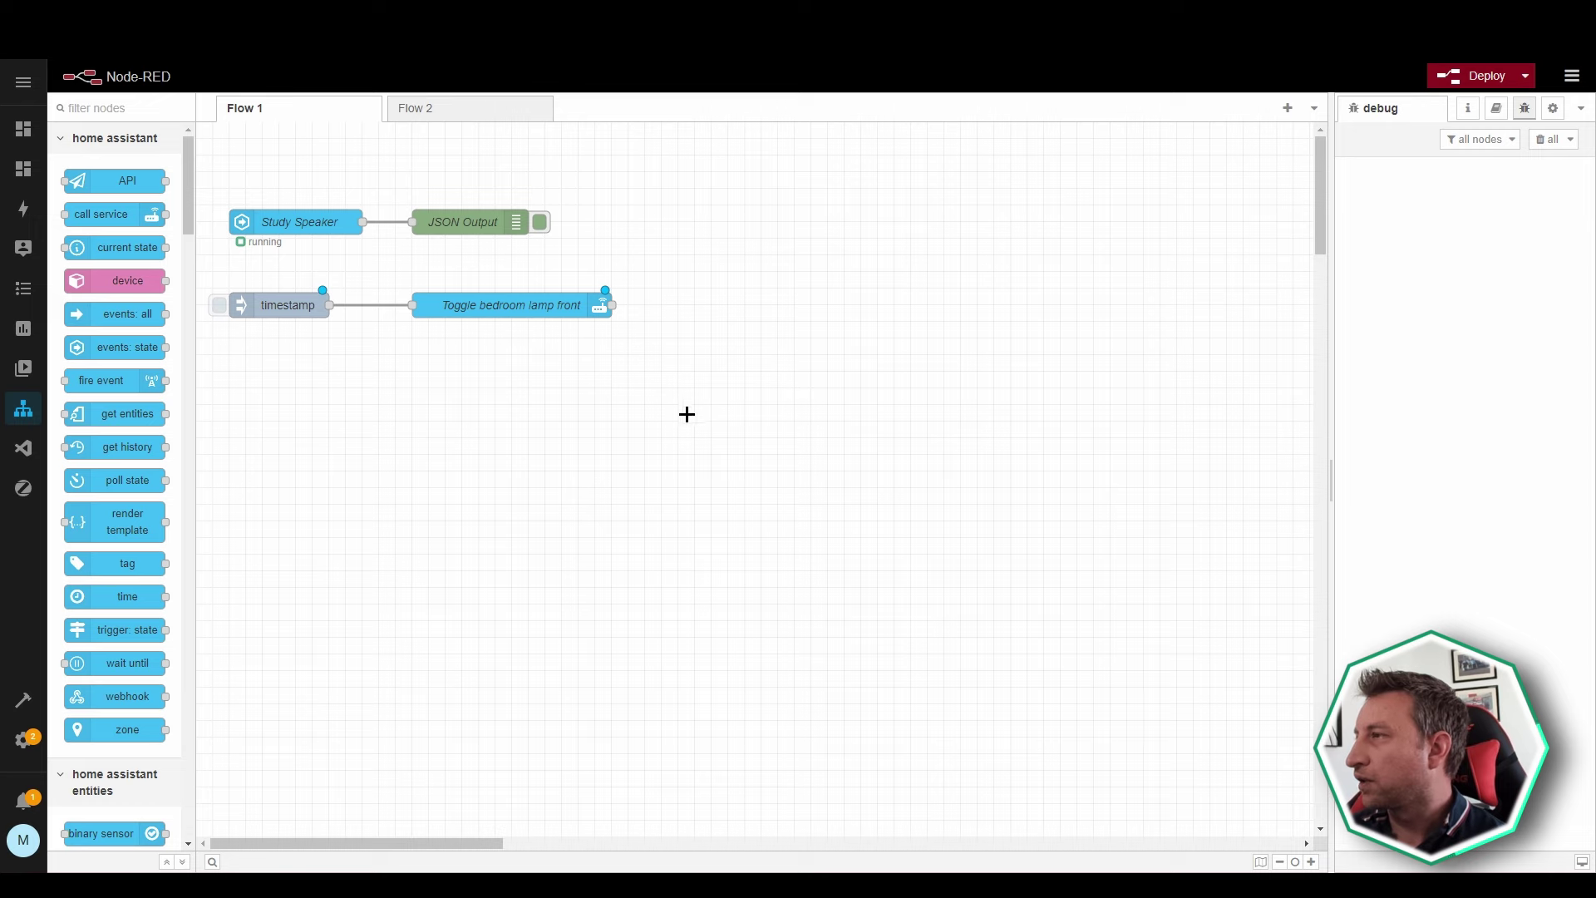
Deploy the flow and trigger the inject node, checking the Bedroom Lamp Front's state in Home Assistant before and after.
left_click(1478, 80)
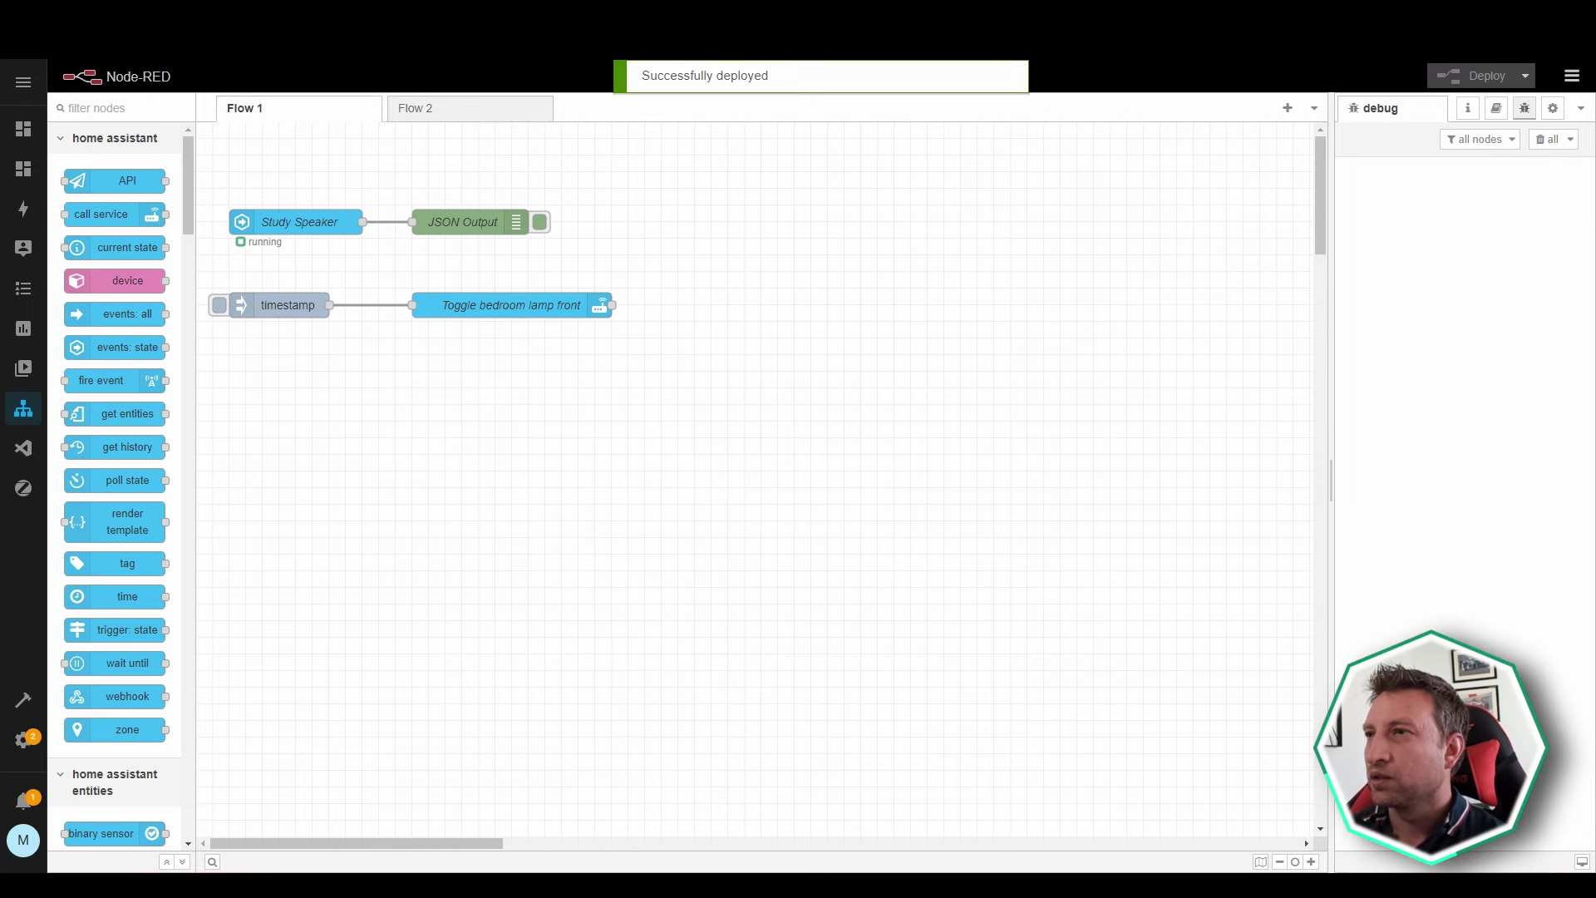
key("alt+Tab")
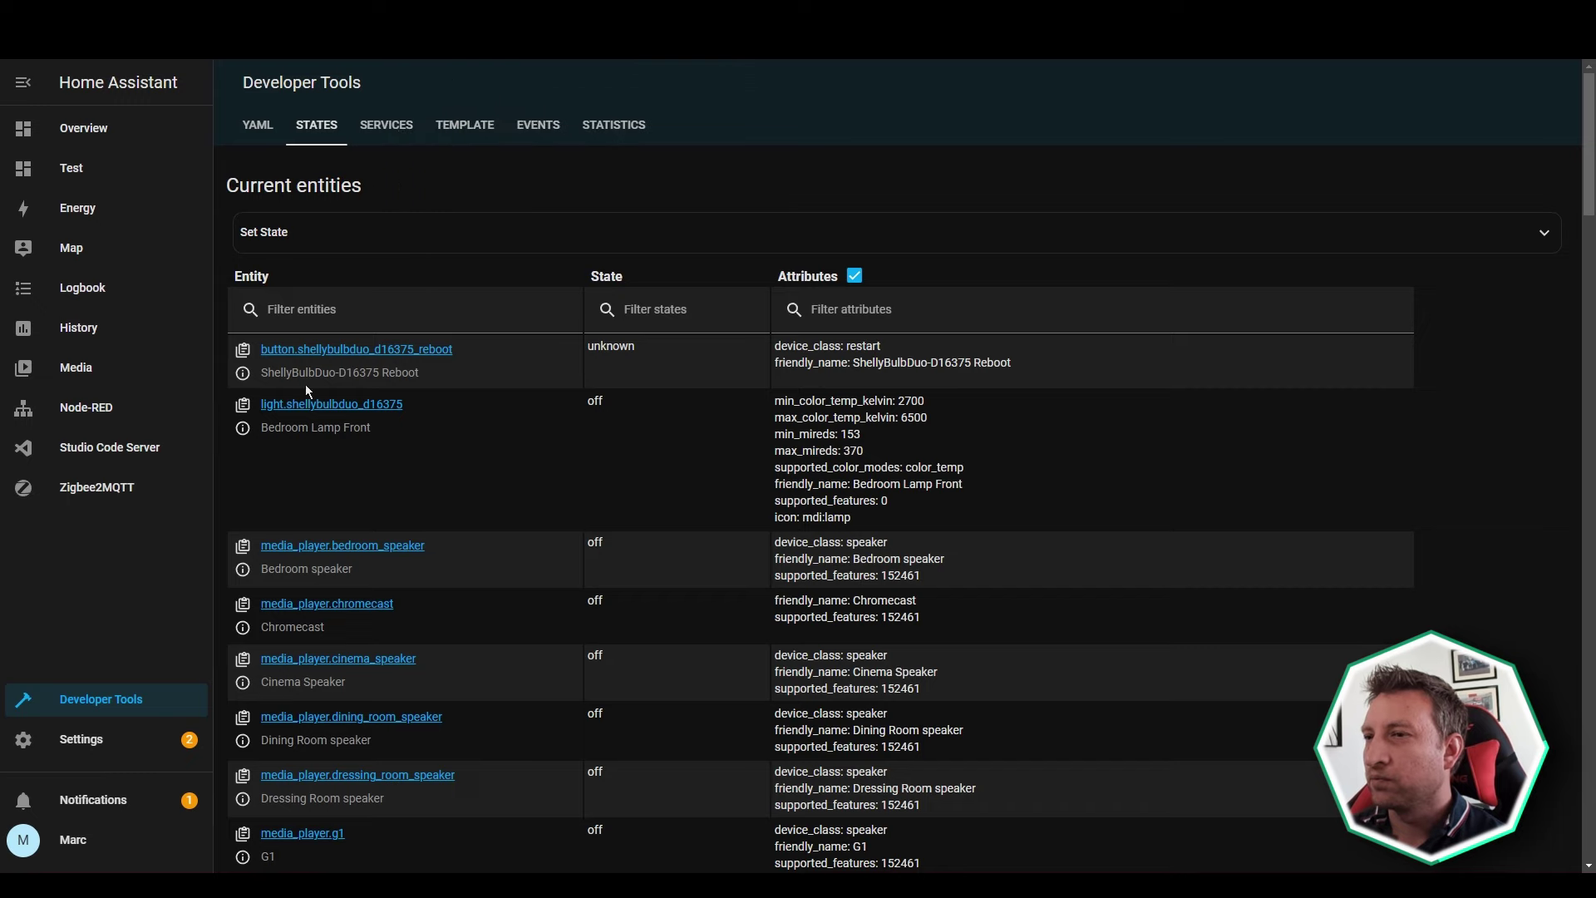
left_click(244, 430)
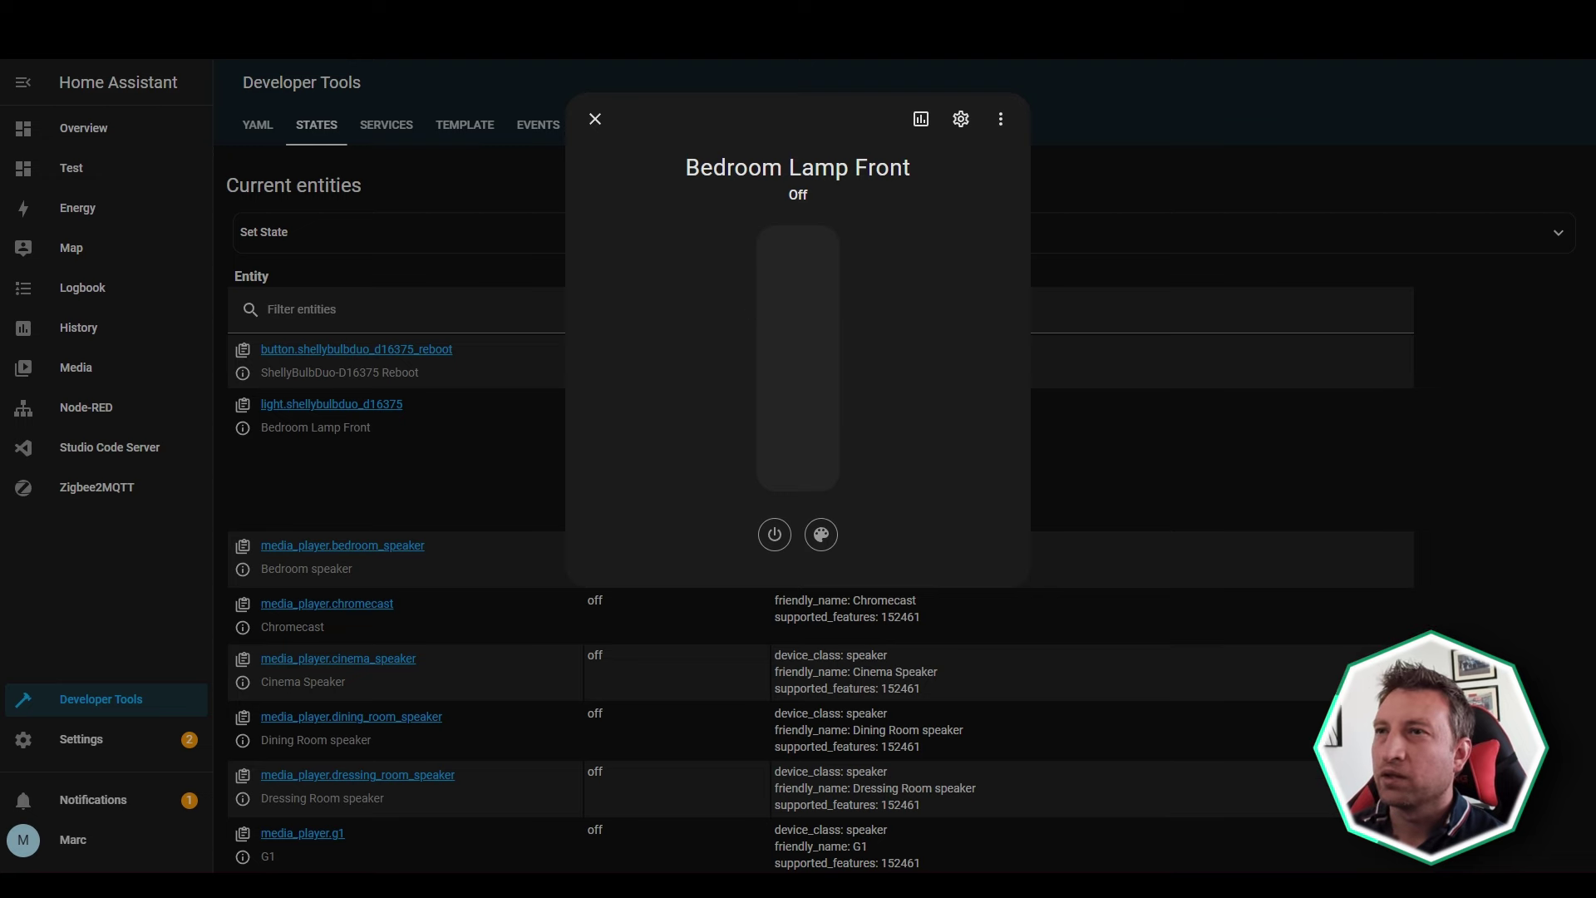
key("alt+Tab")
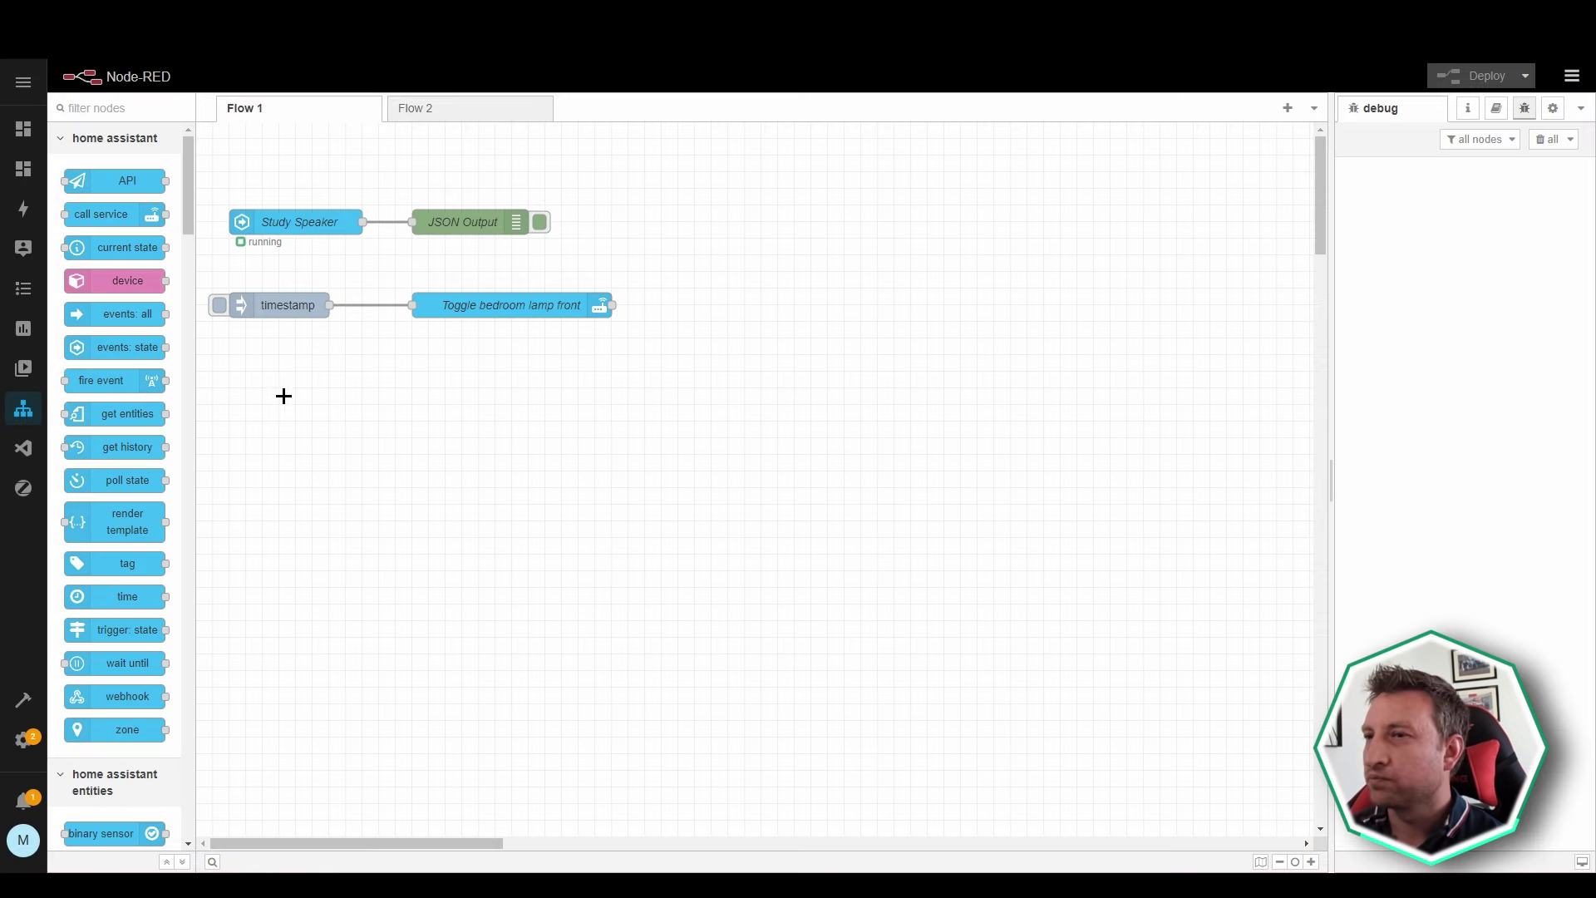
left_click(220, 310)
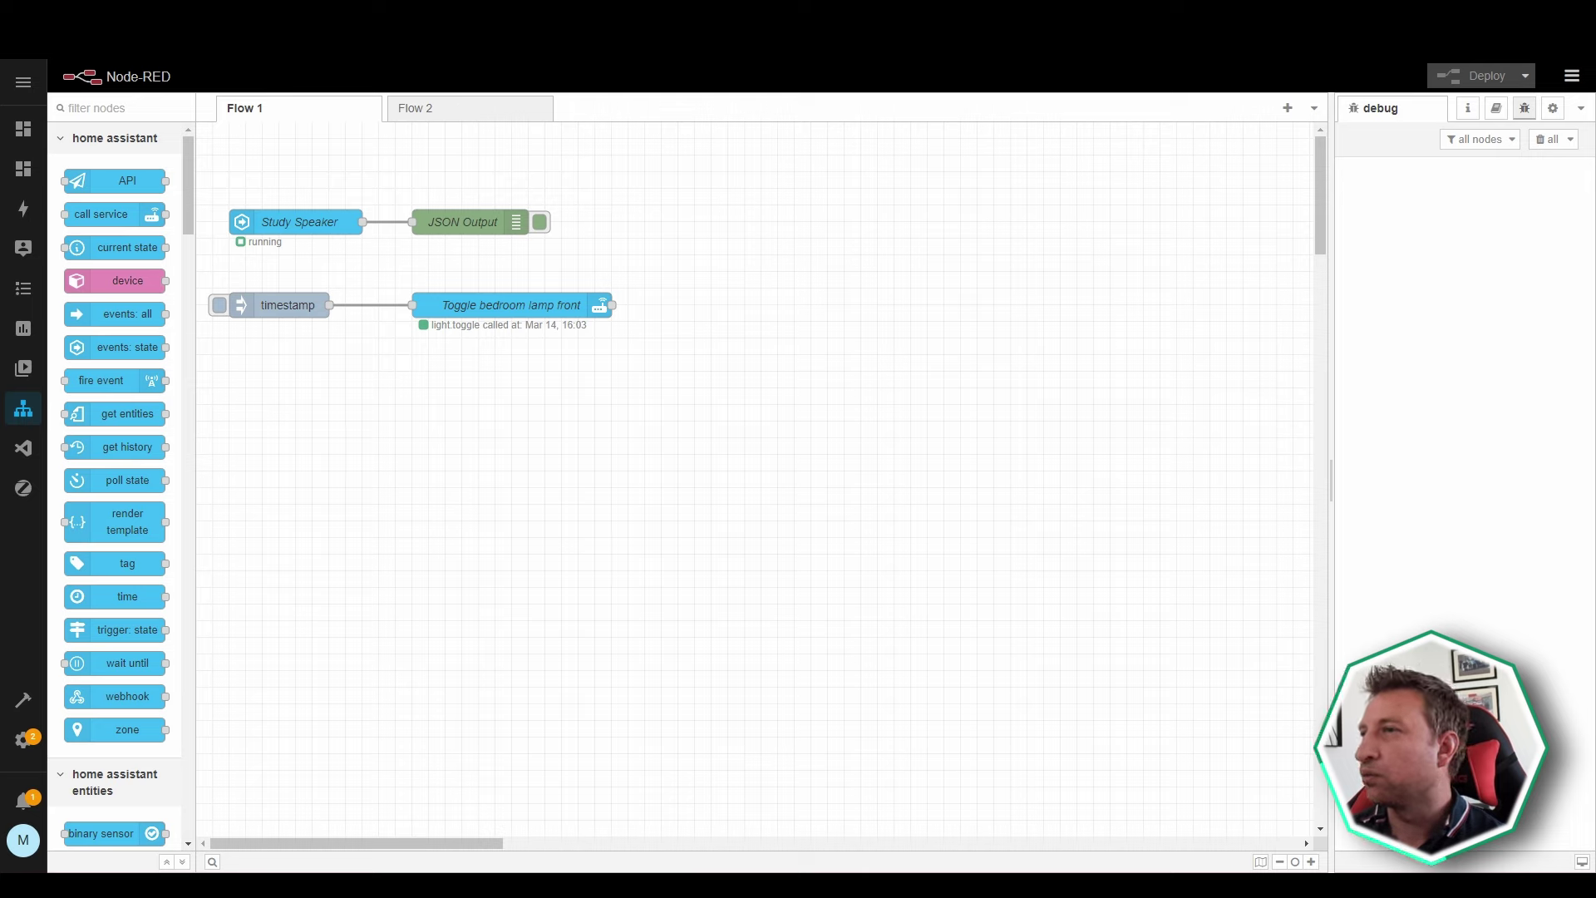
key("alt+Tab")
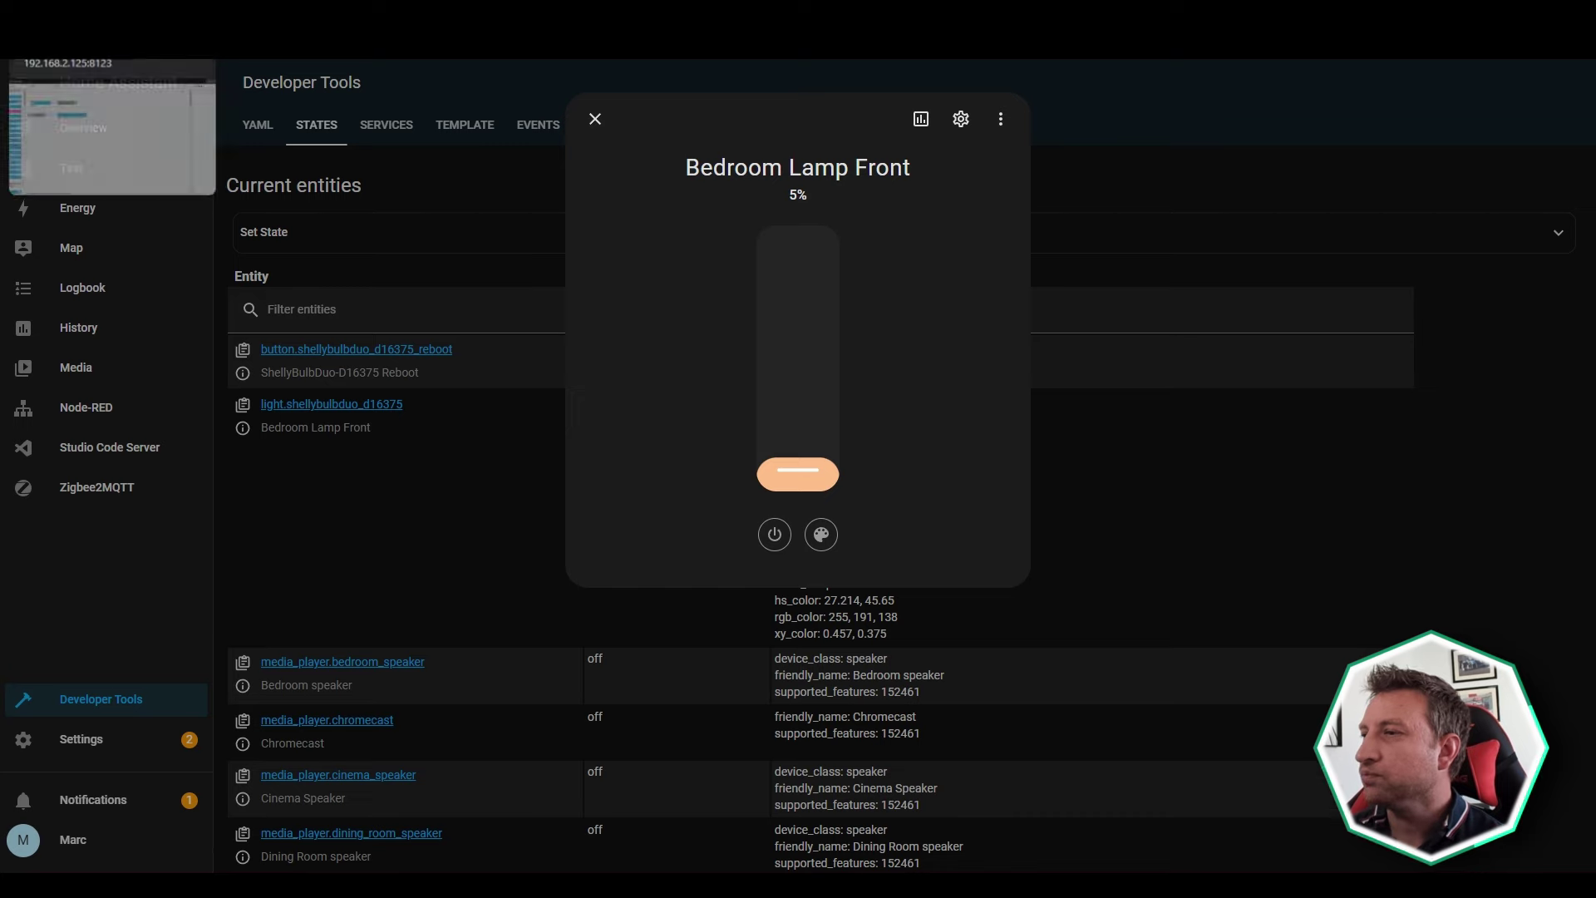
Trigger the inject node again from Node-RED, recheck the lamp's state in Home Assistant, and close its details.
left_click(108, 45)
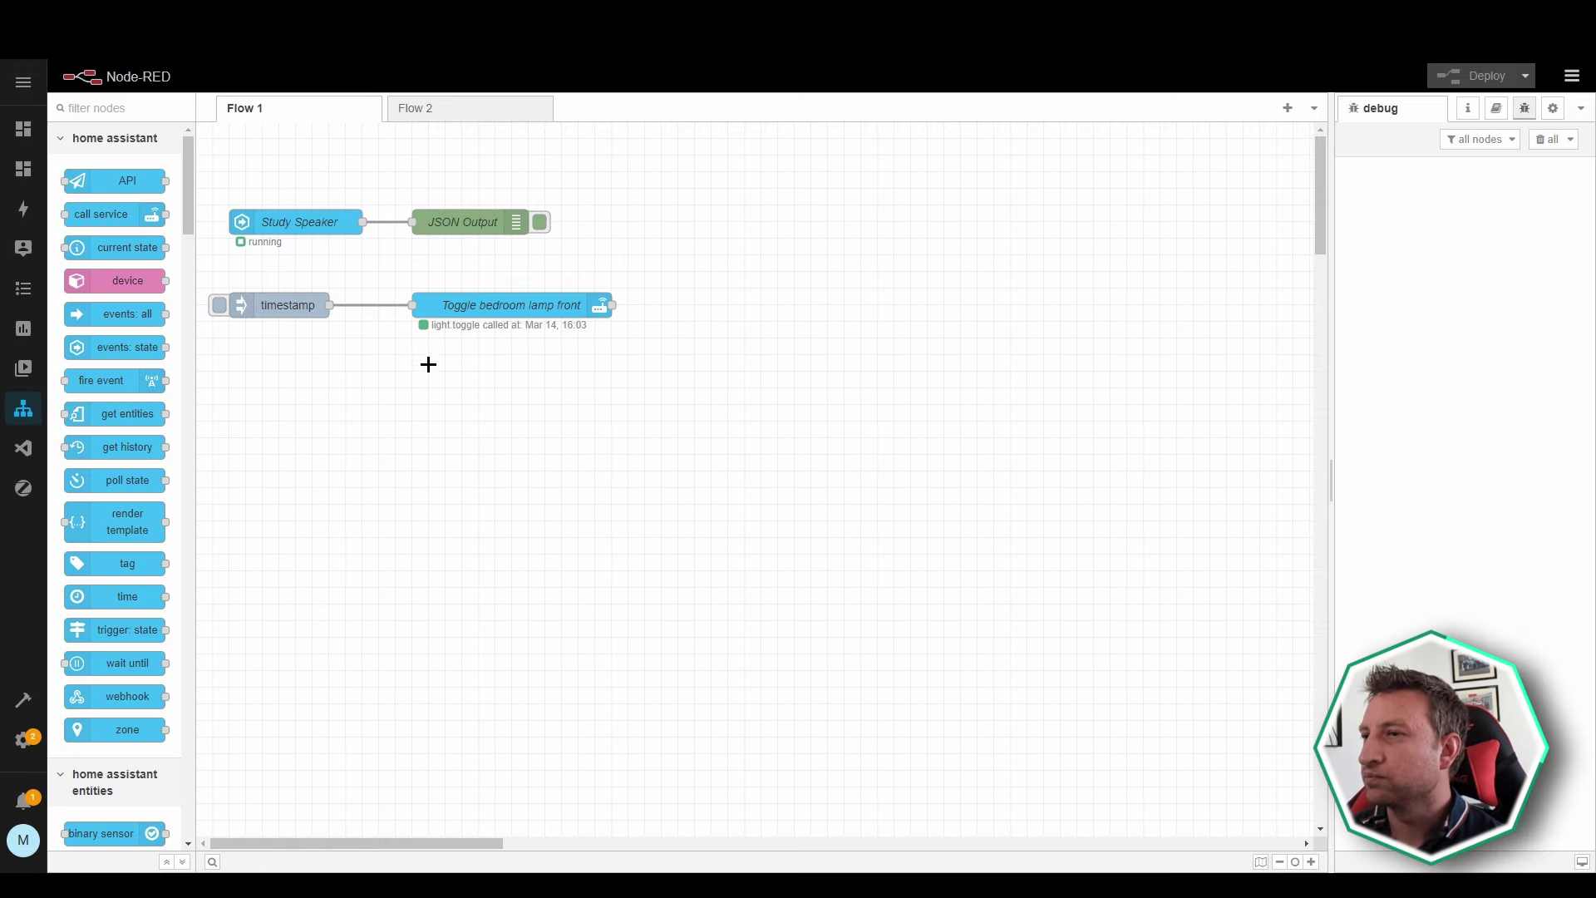
left_click(217, 306)
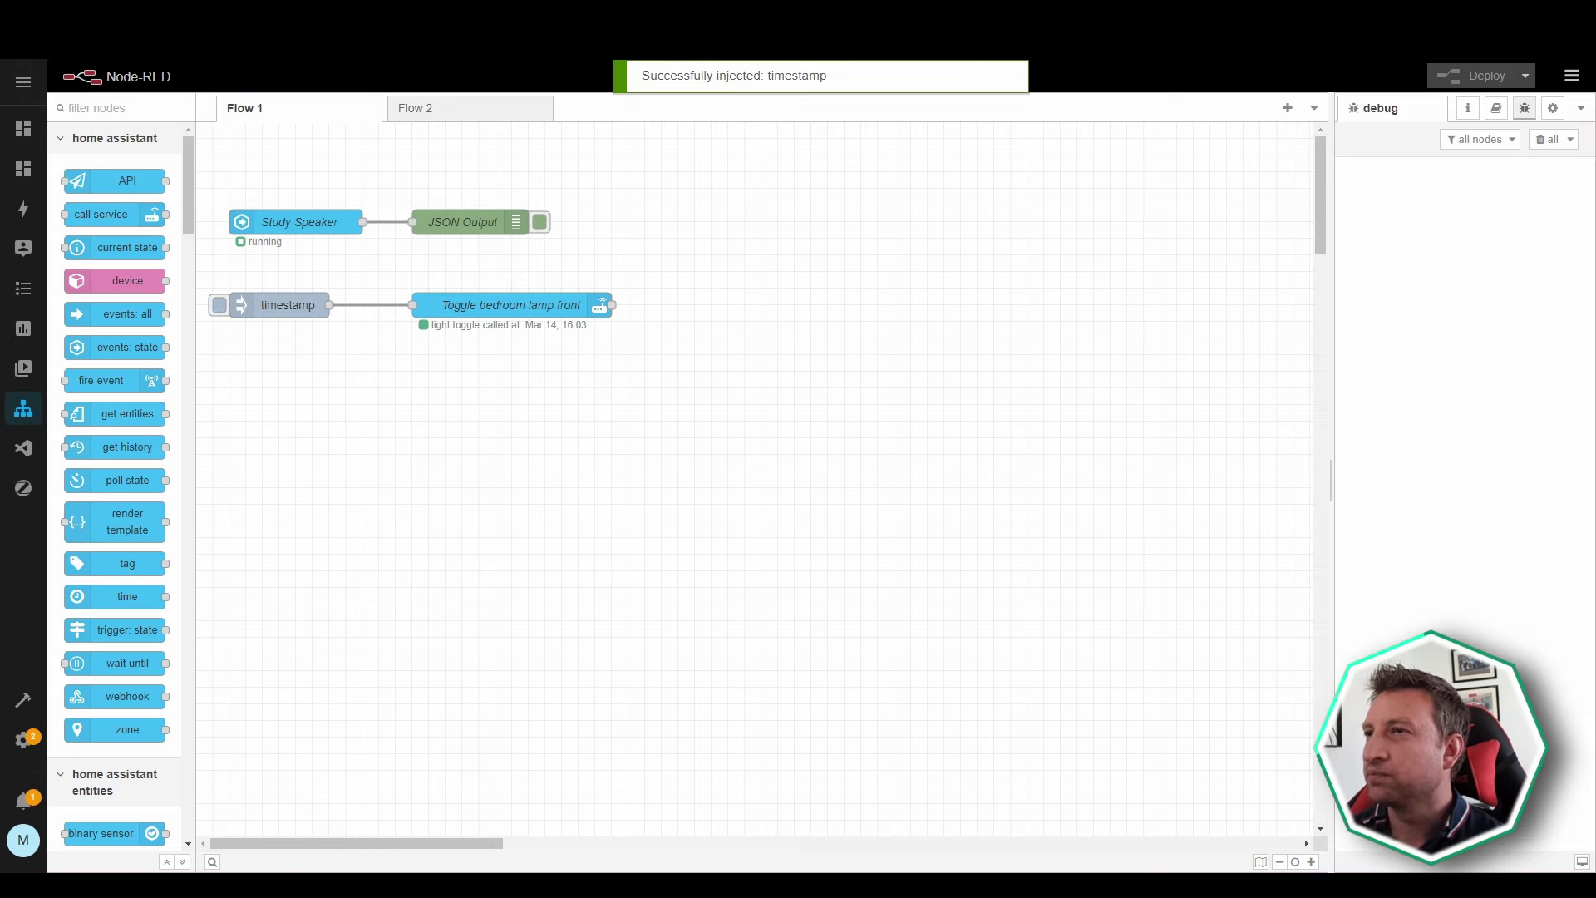
left_click(291, 14)
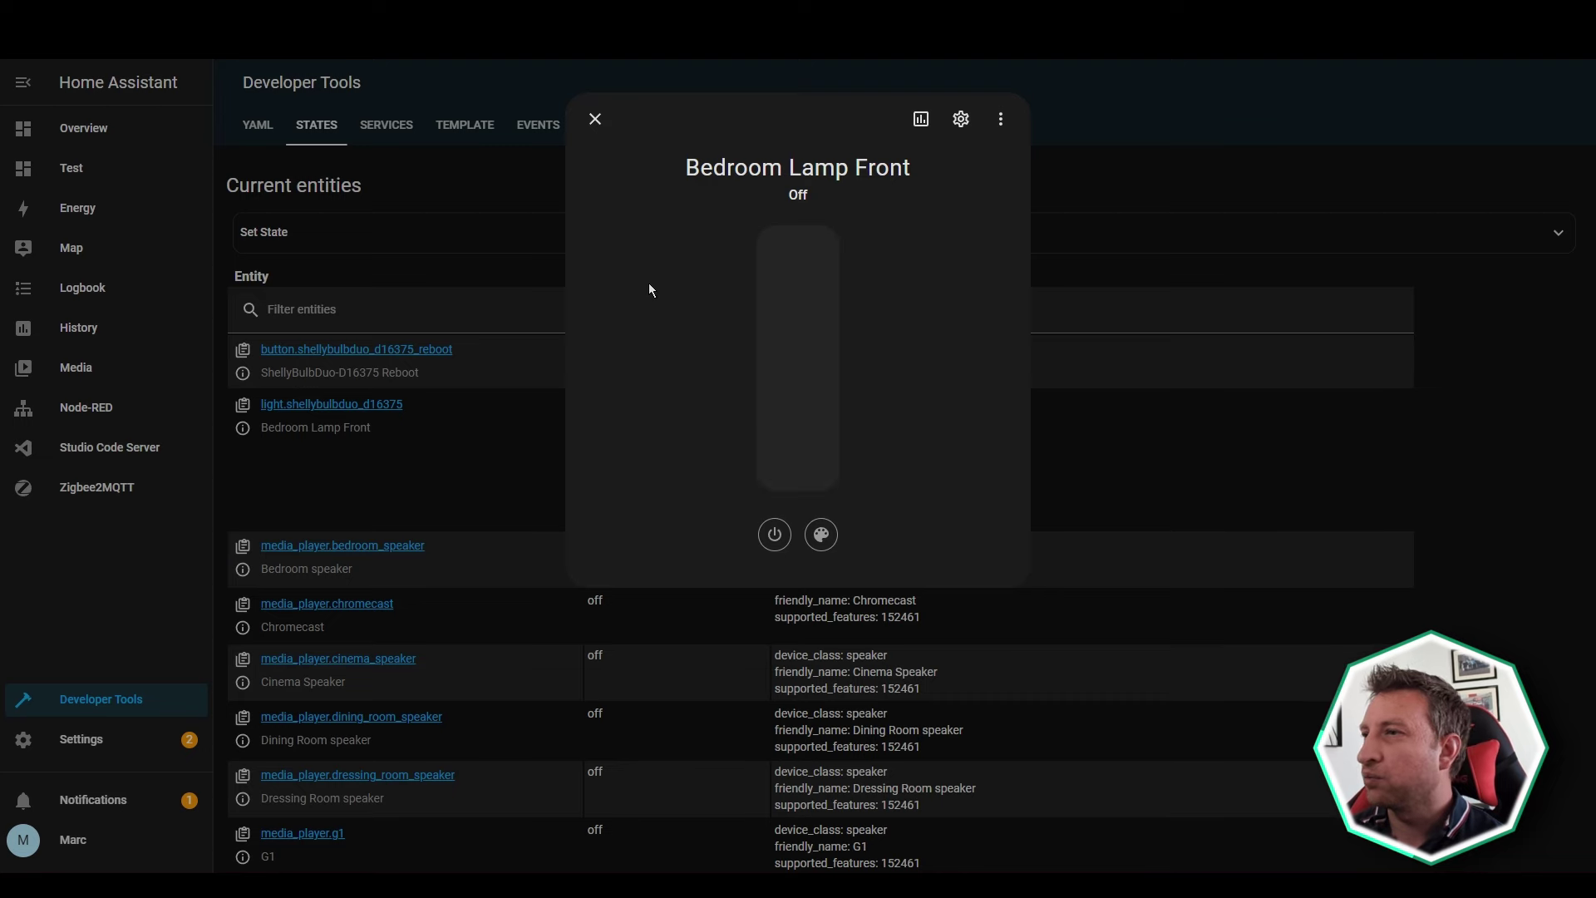
left_click(597, 121)
Return to Node-RED and review the function, switch and change nodes, relating them to the Study Speaker and JSON Output nodes.
left_click(108, 13)
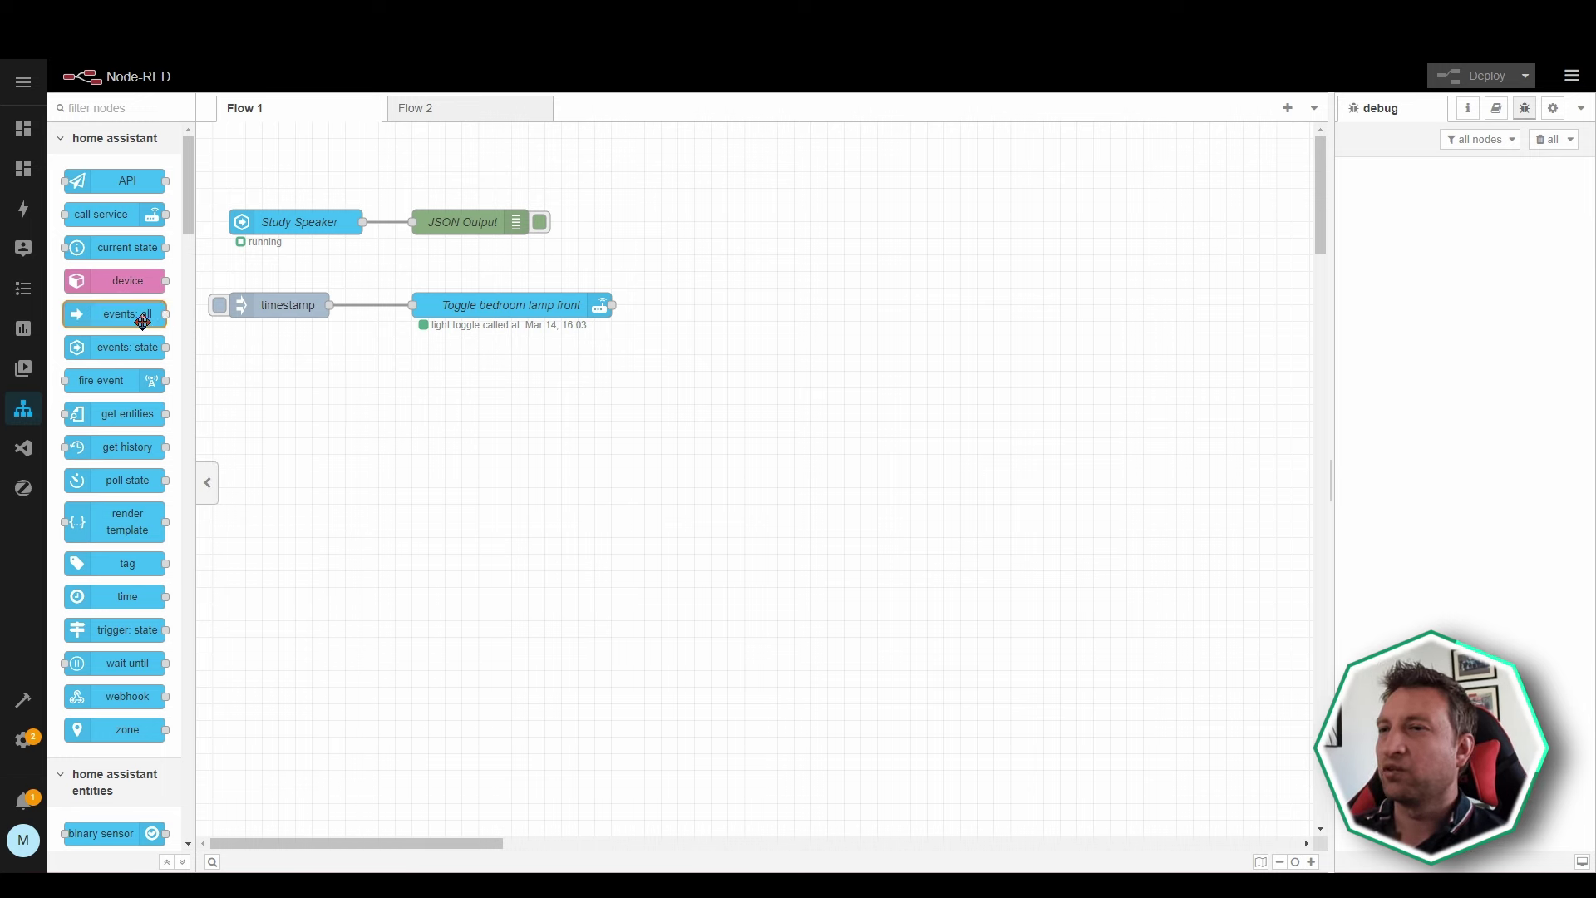
mouse_move(126, 305)
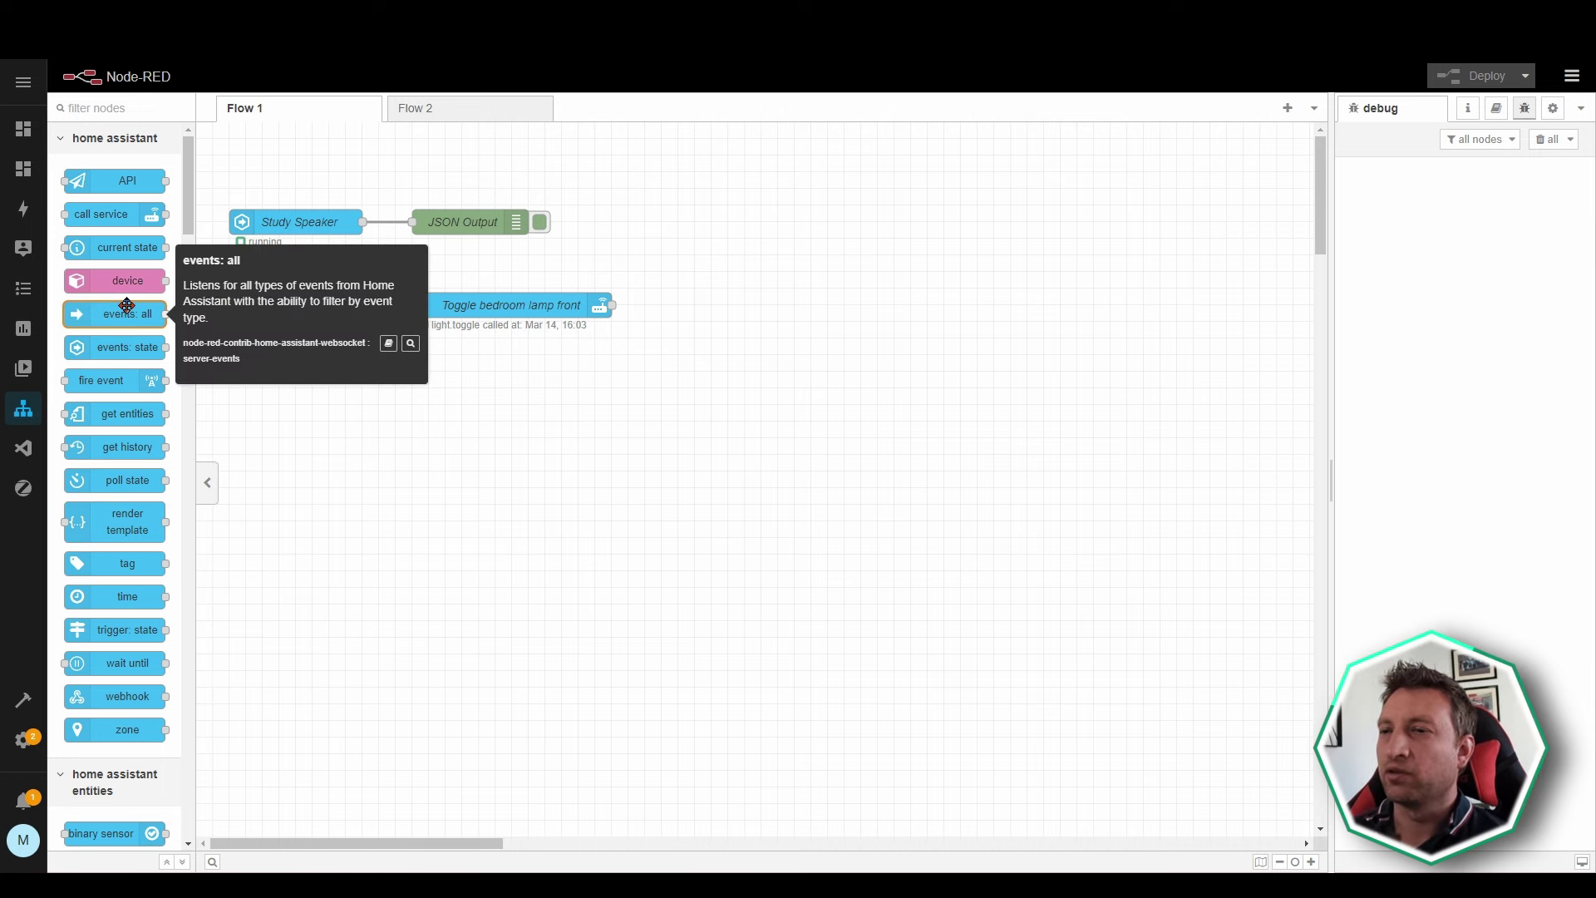
scroll(126, 305, "down", 15)
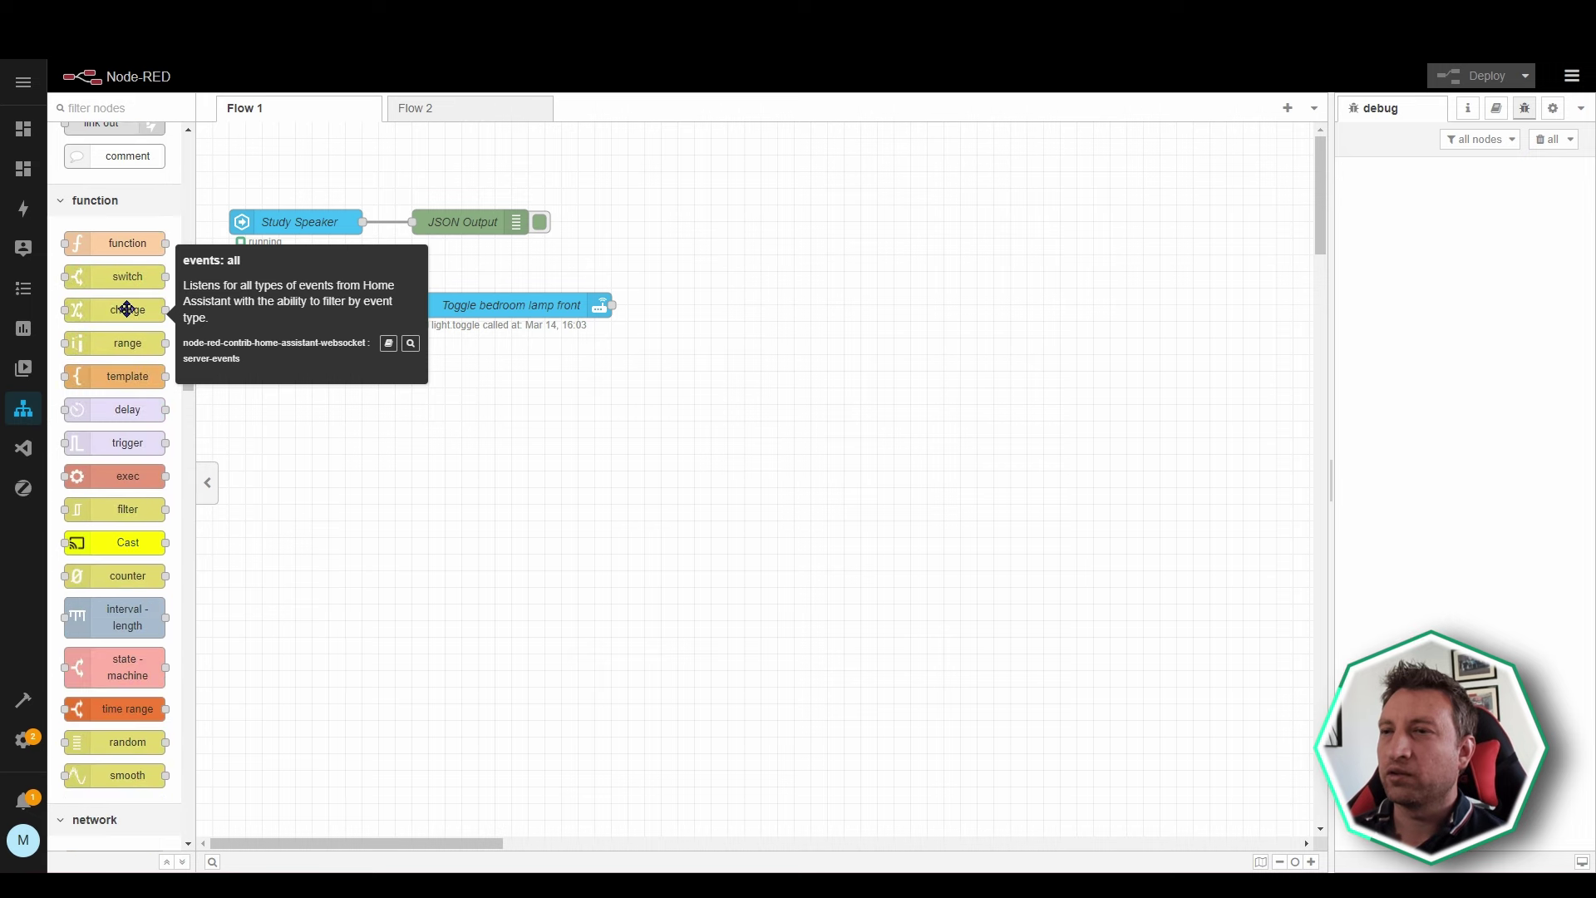
scroll(126, 309, "down", 1)
scroll(127, 307, "up", 1)
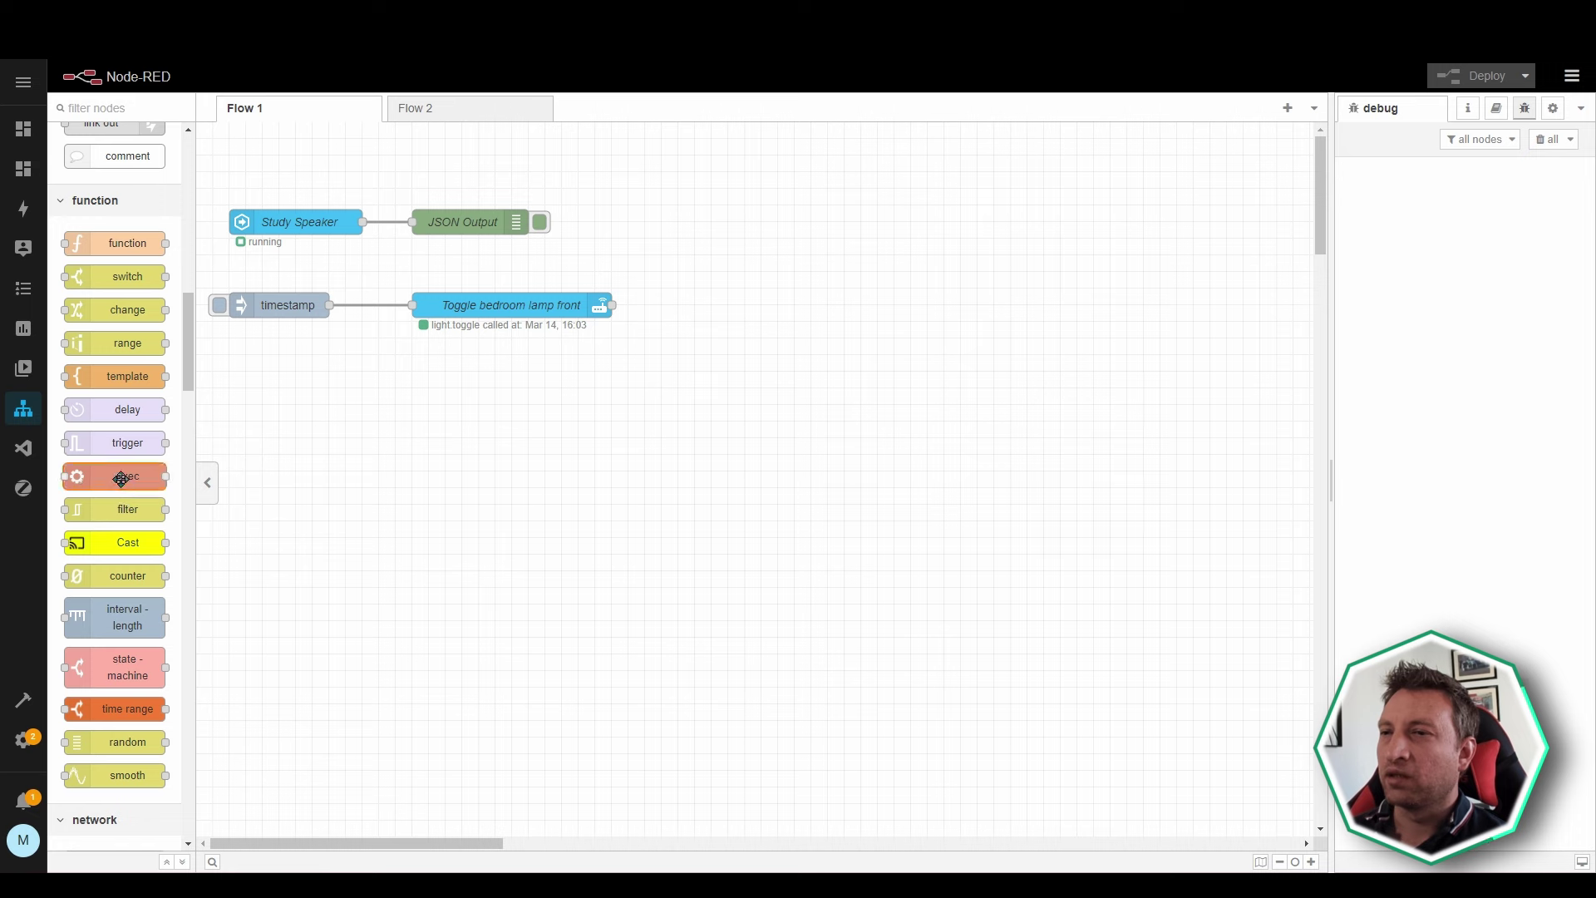
mouse_move(113, 250)
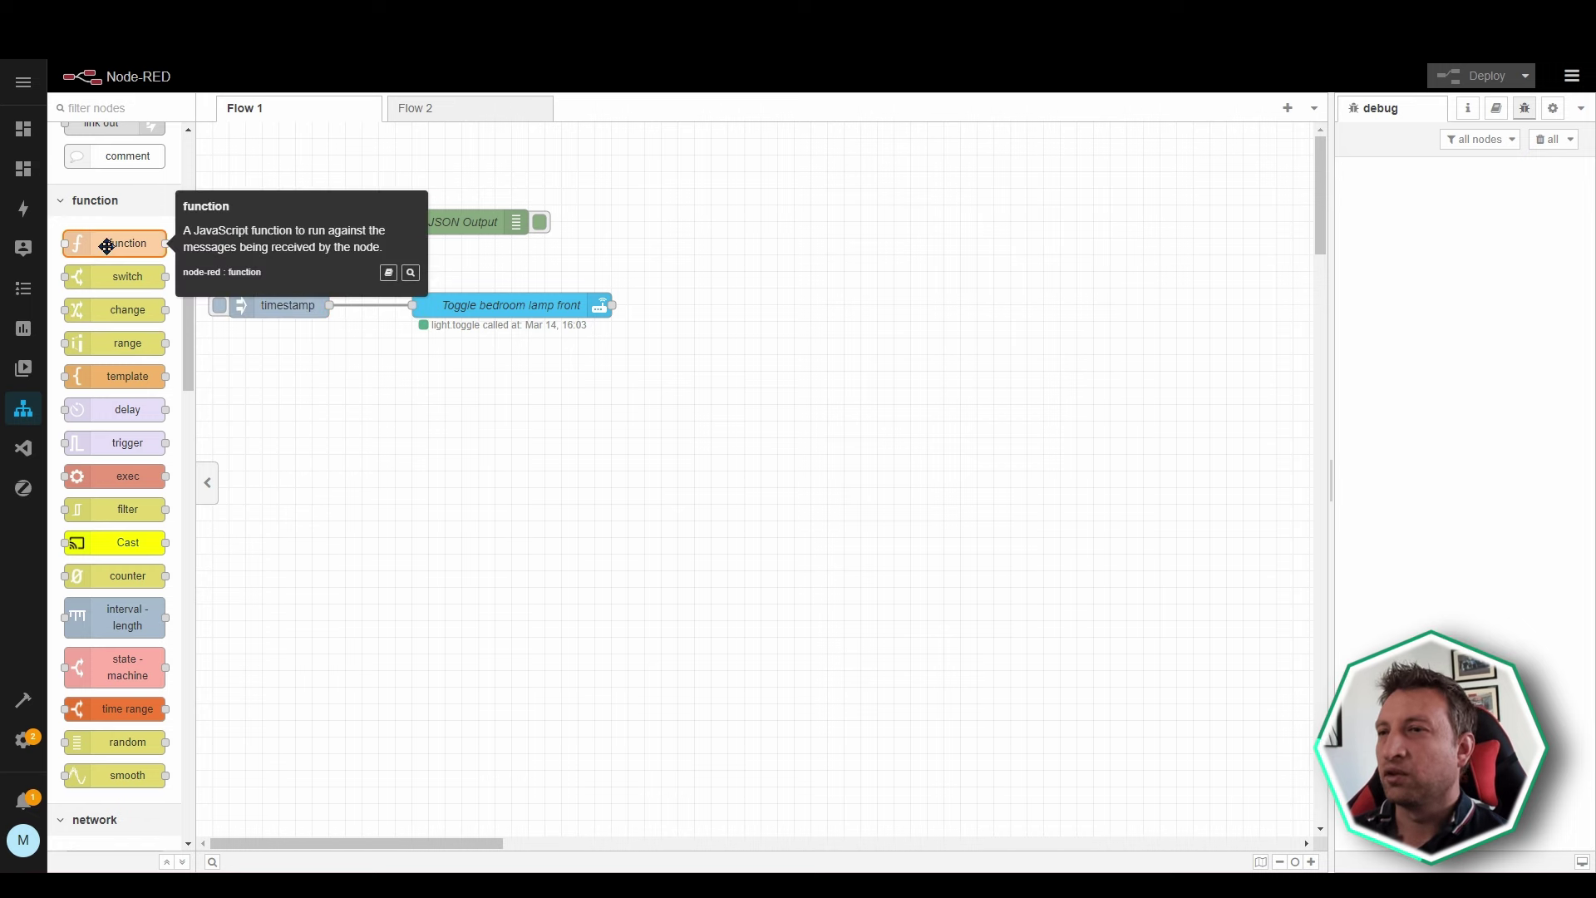
mouse_move(130, 277)
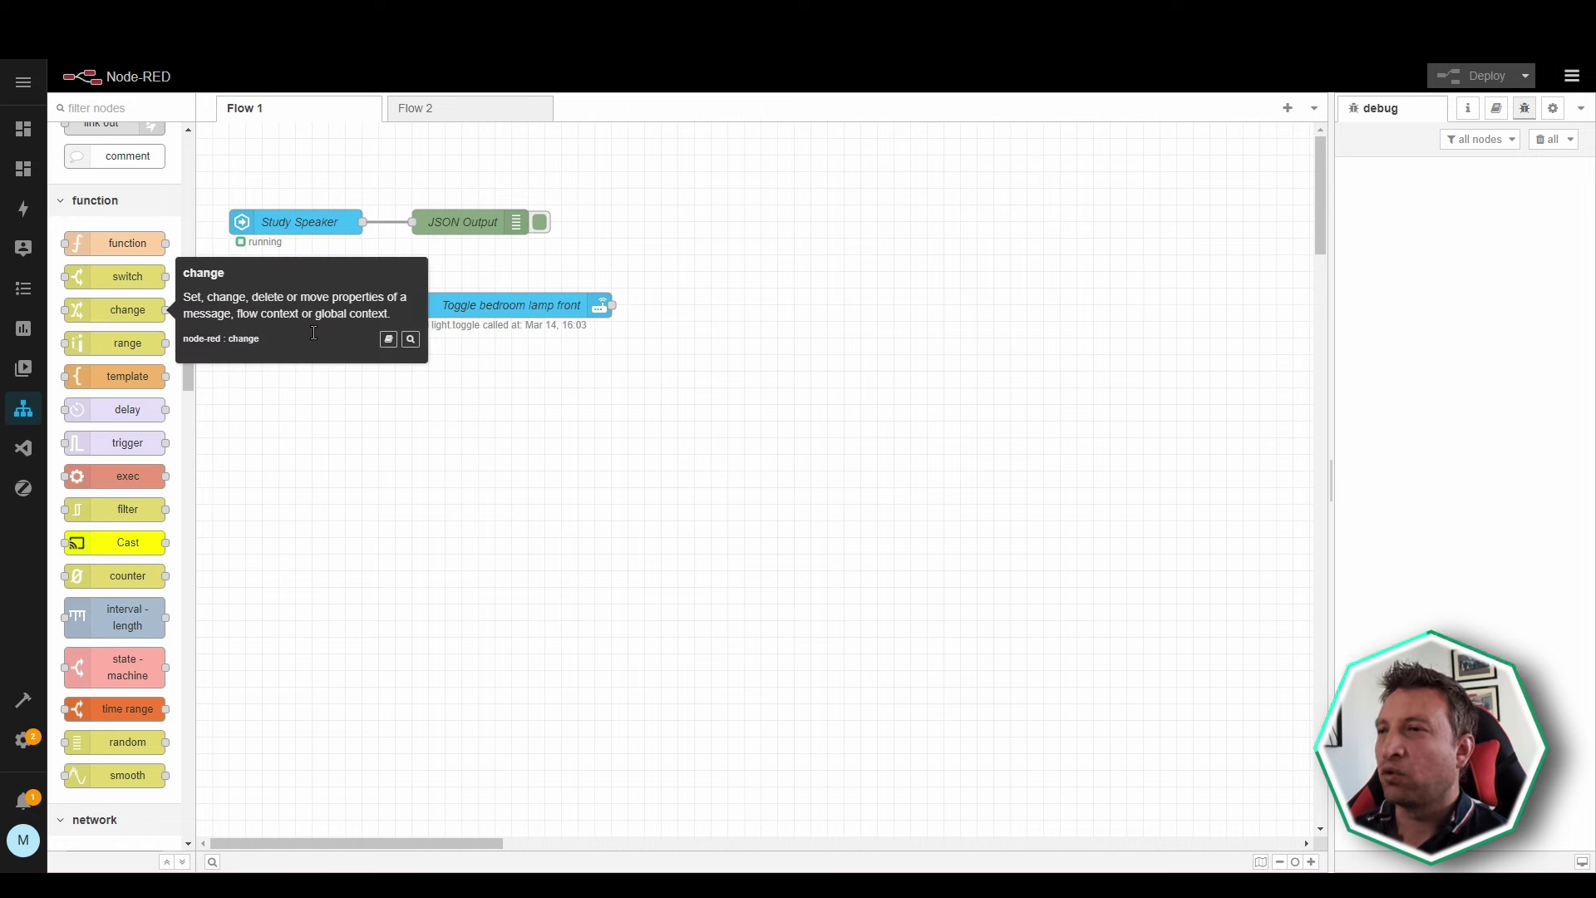
left_click(323, 231)
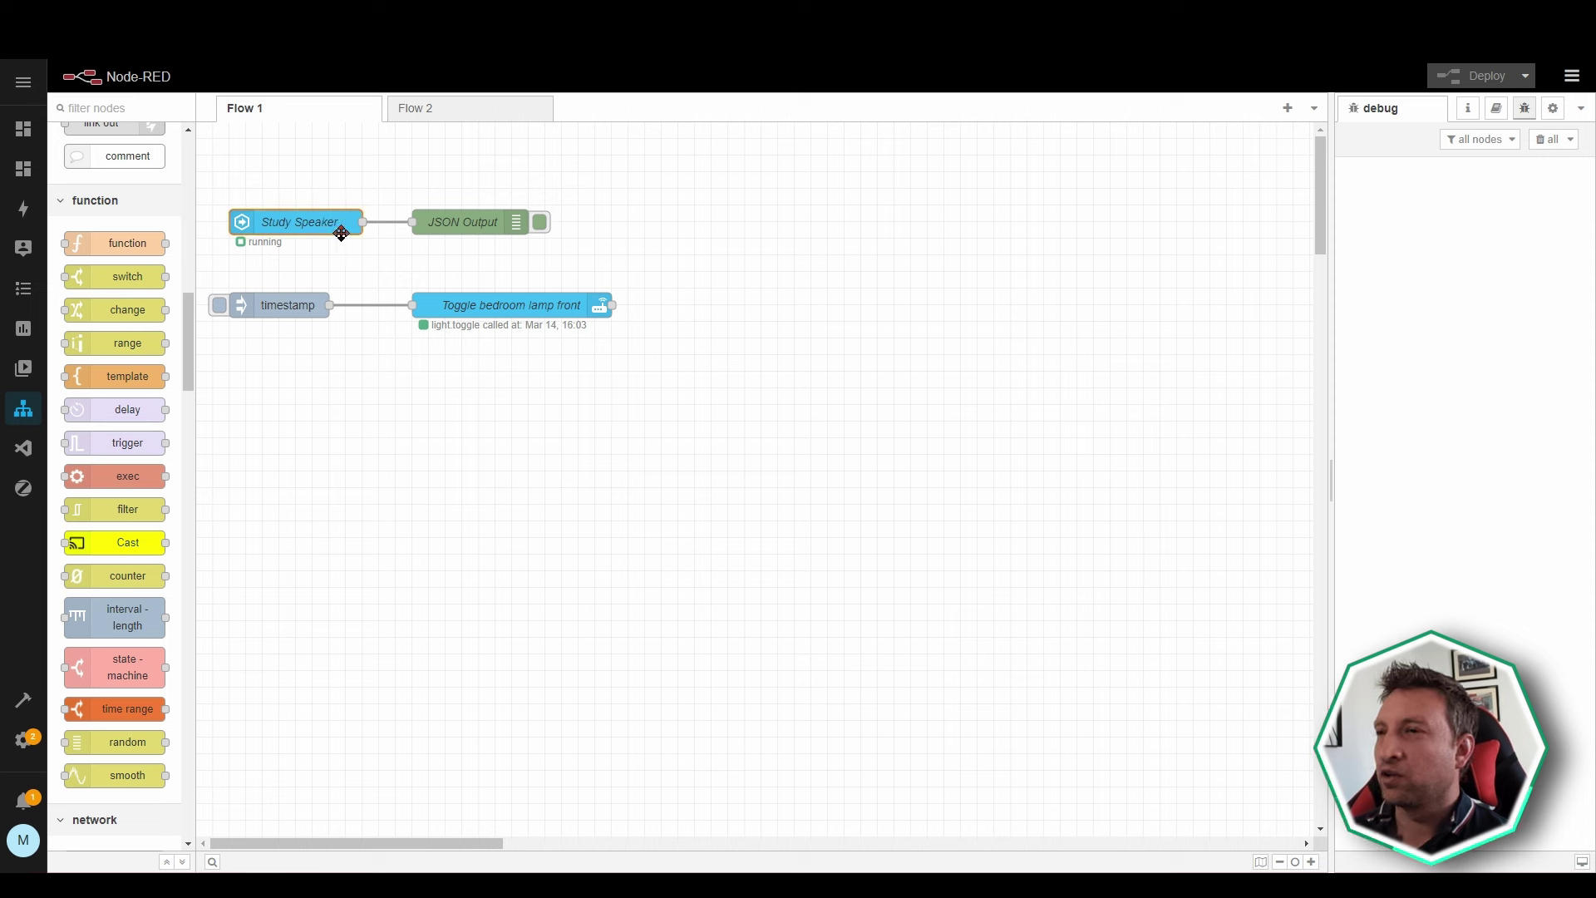
left_click(482, 232)
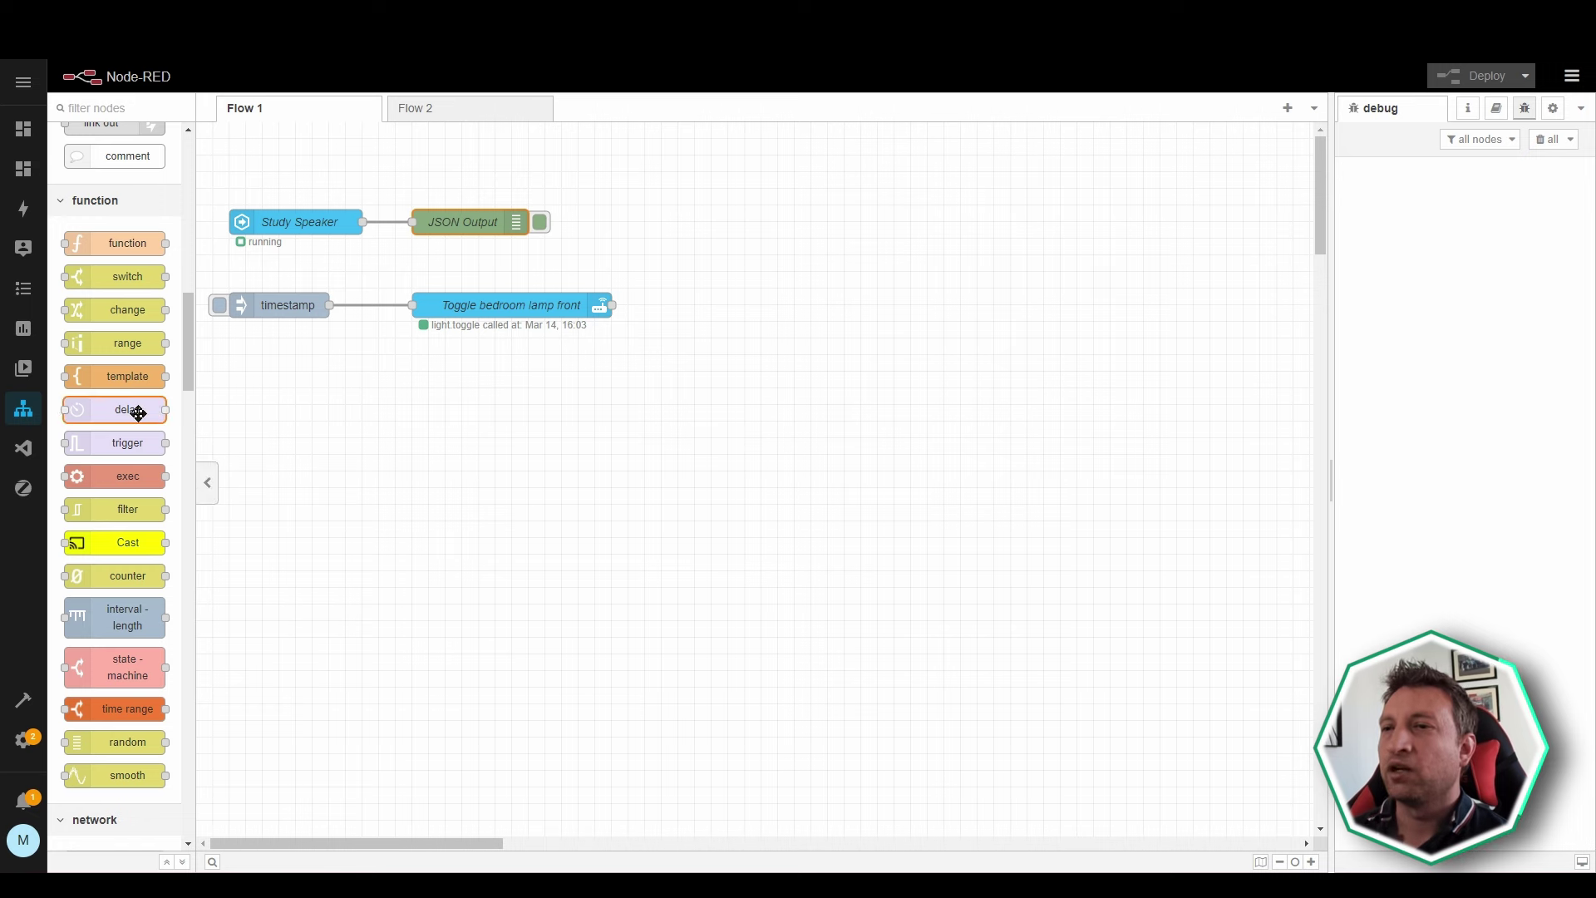
Review the delay node and read the description of the time range node among the function nodes.
mouse_move(139, 414)
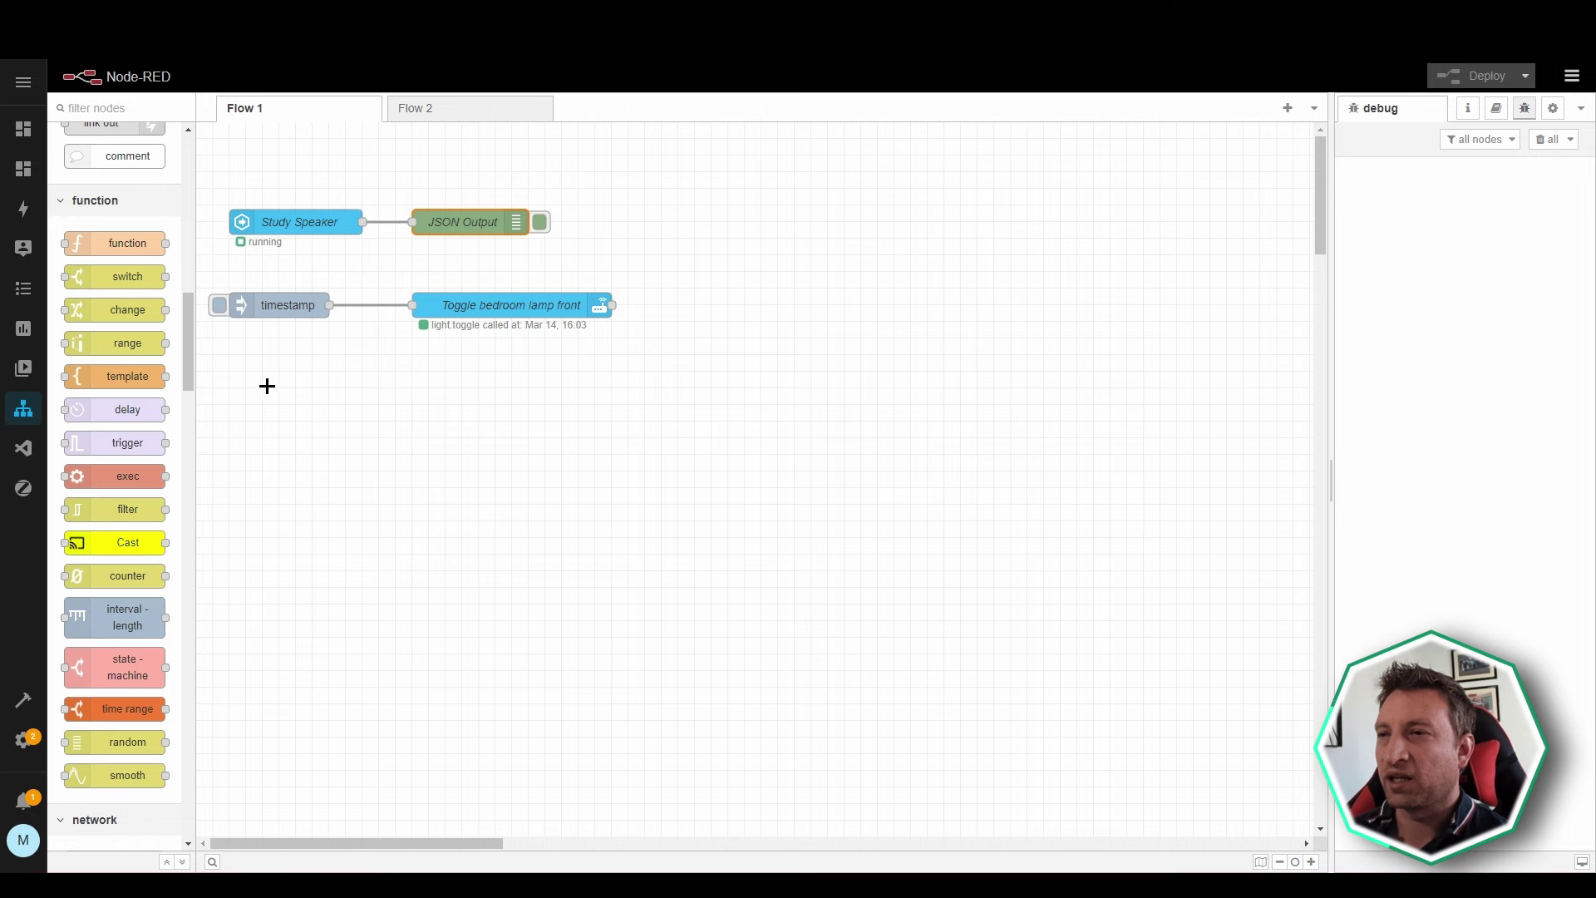
scroll(128, 510, "down", 2)
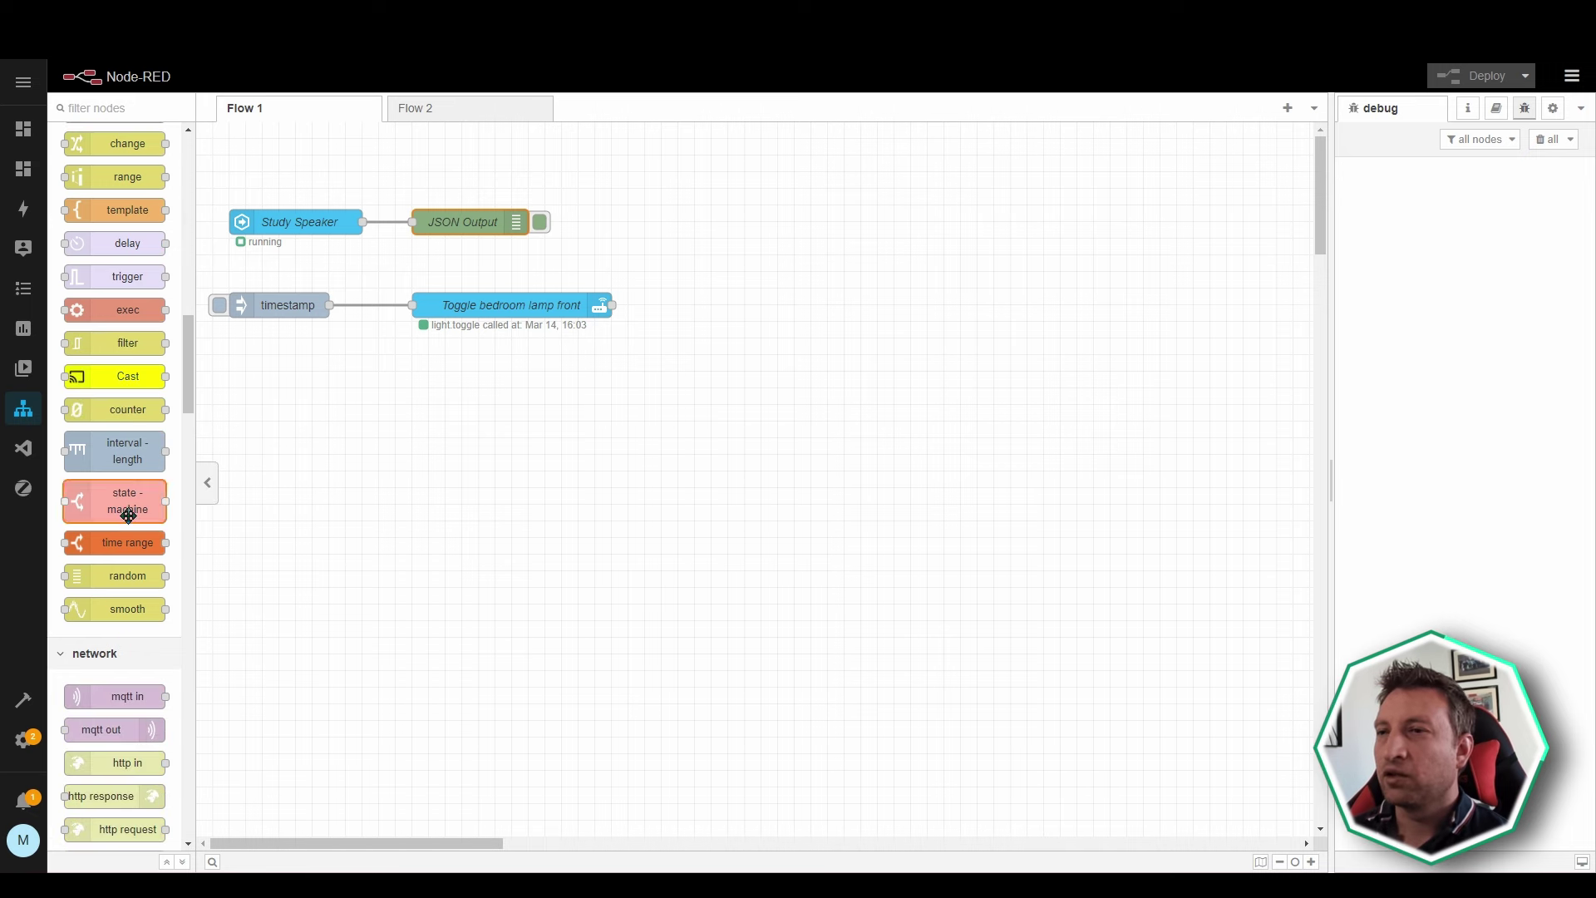
mouse_move(128, 544)
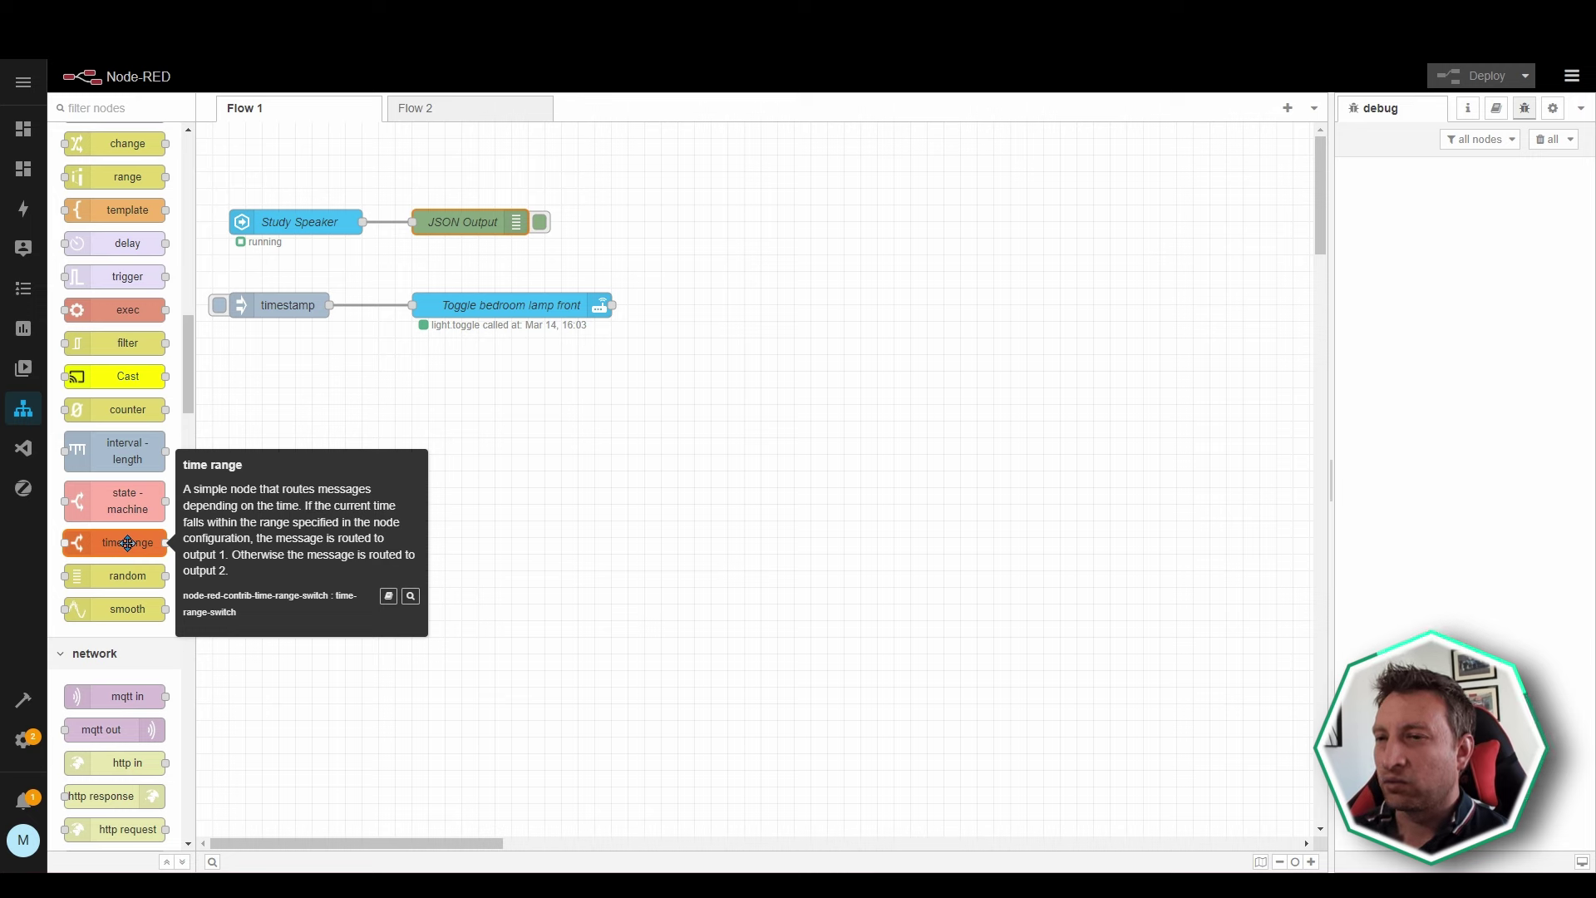
scroll(131, 434, "up", 15)
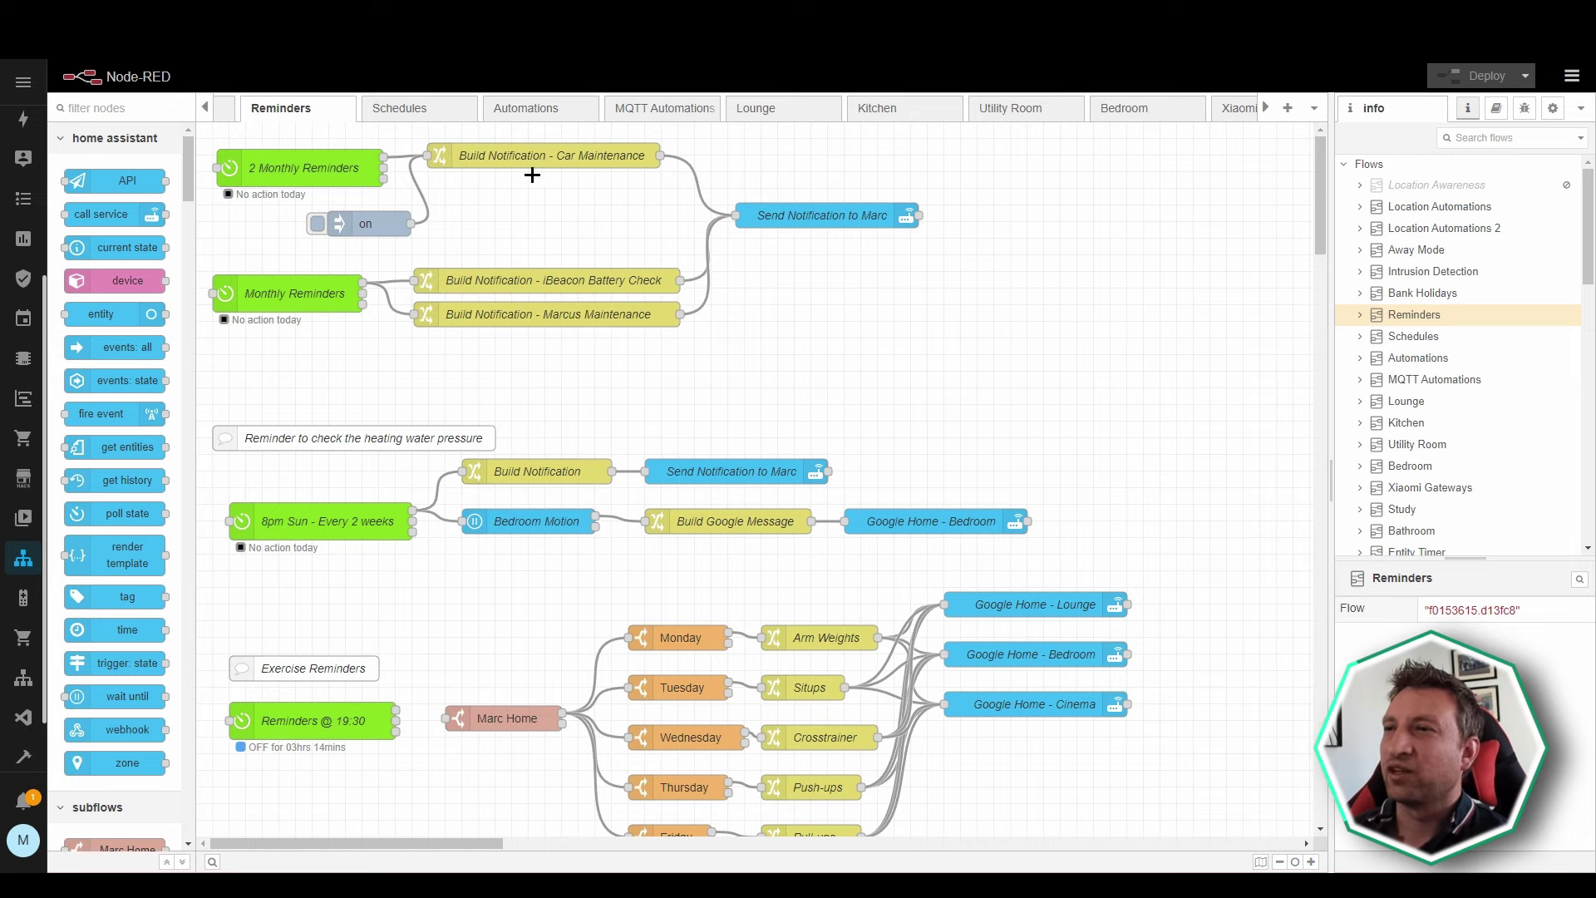
Examine the 2 Monthly Reminders bigtimer node's times, messages, special days and month options in the Reminders flow, and close it without saving.
double_click(312, 181)
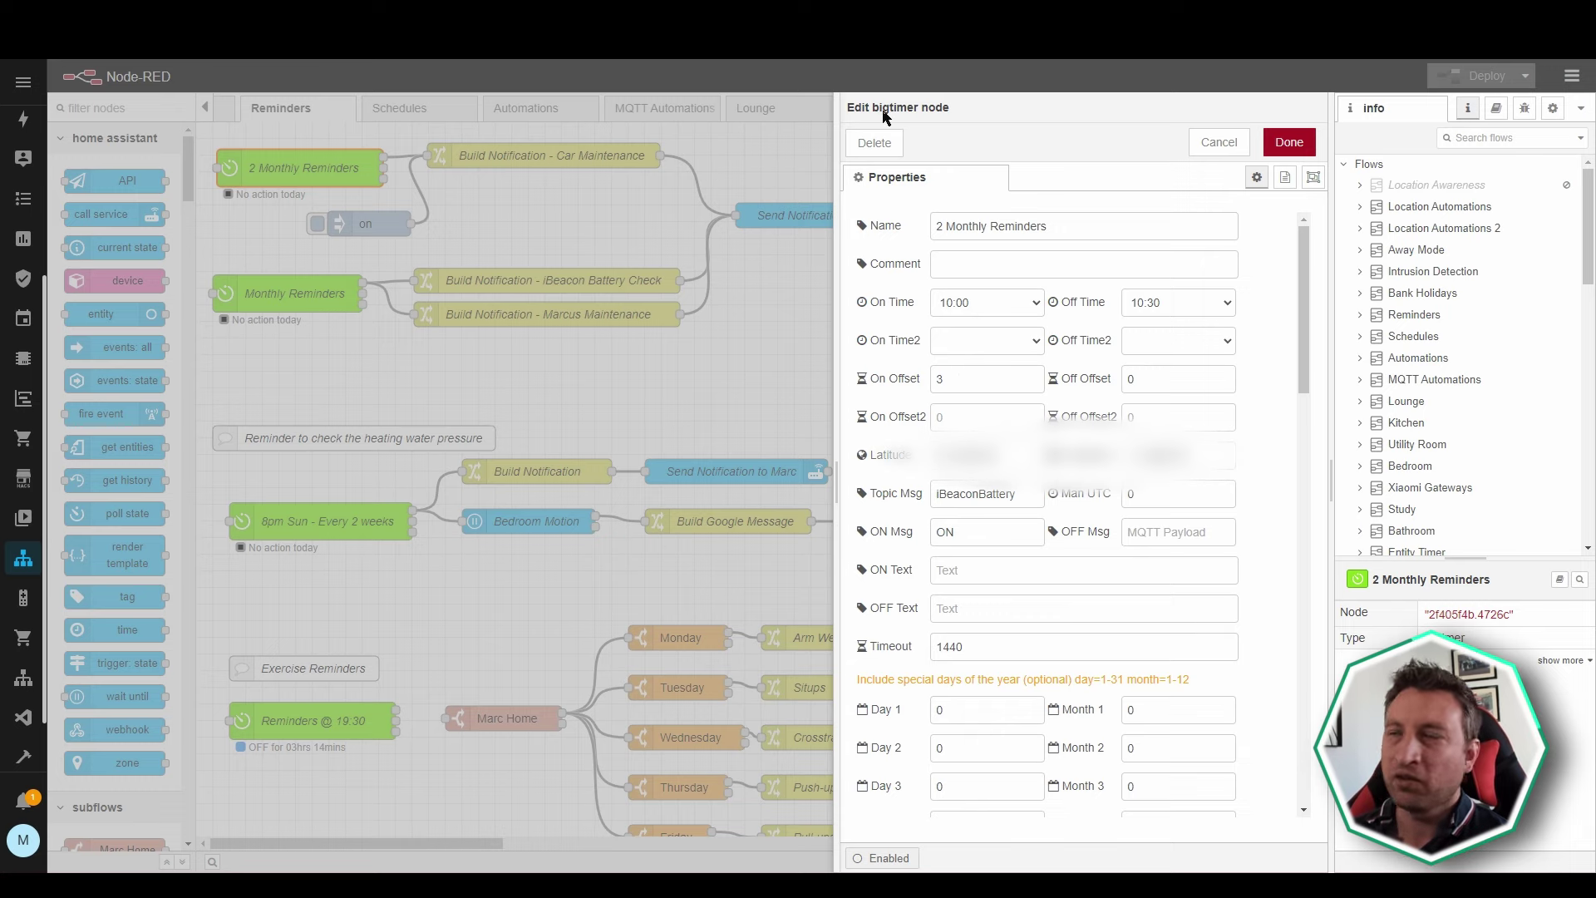
left_click(1221, 148)
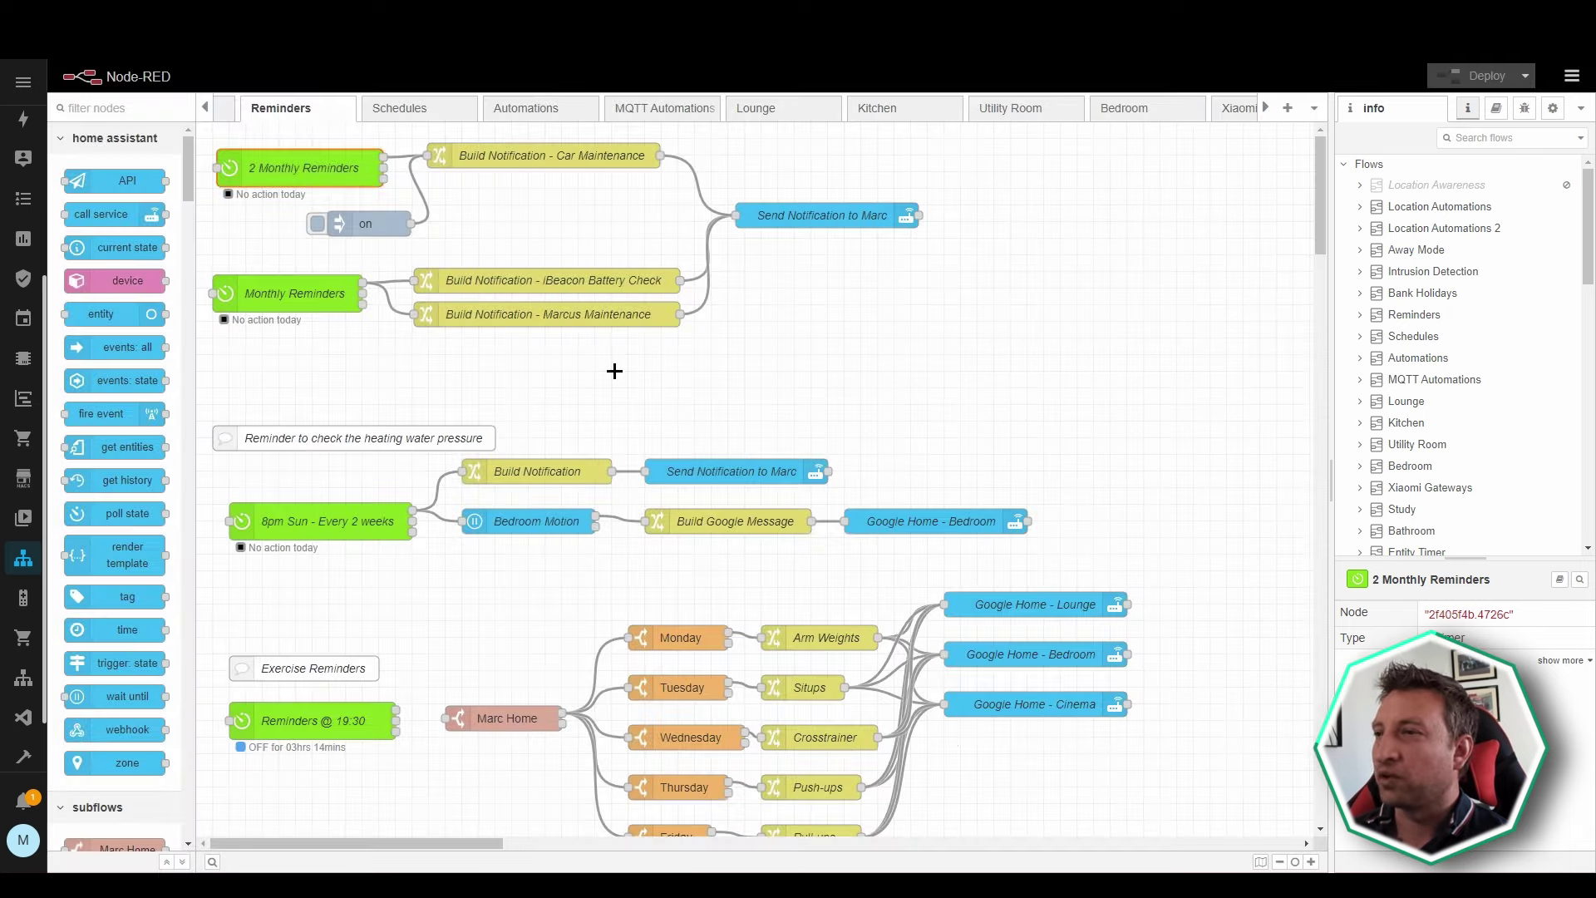
left_click(614, 373)
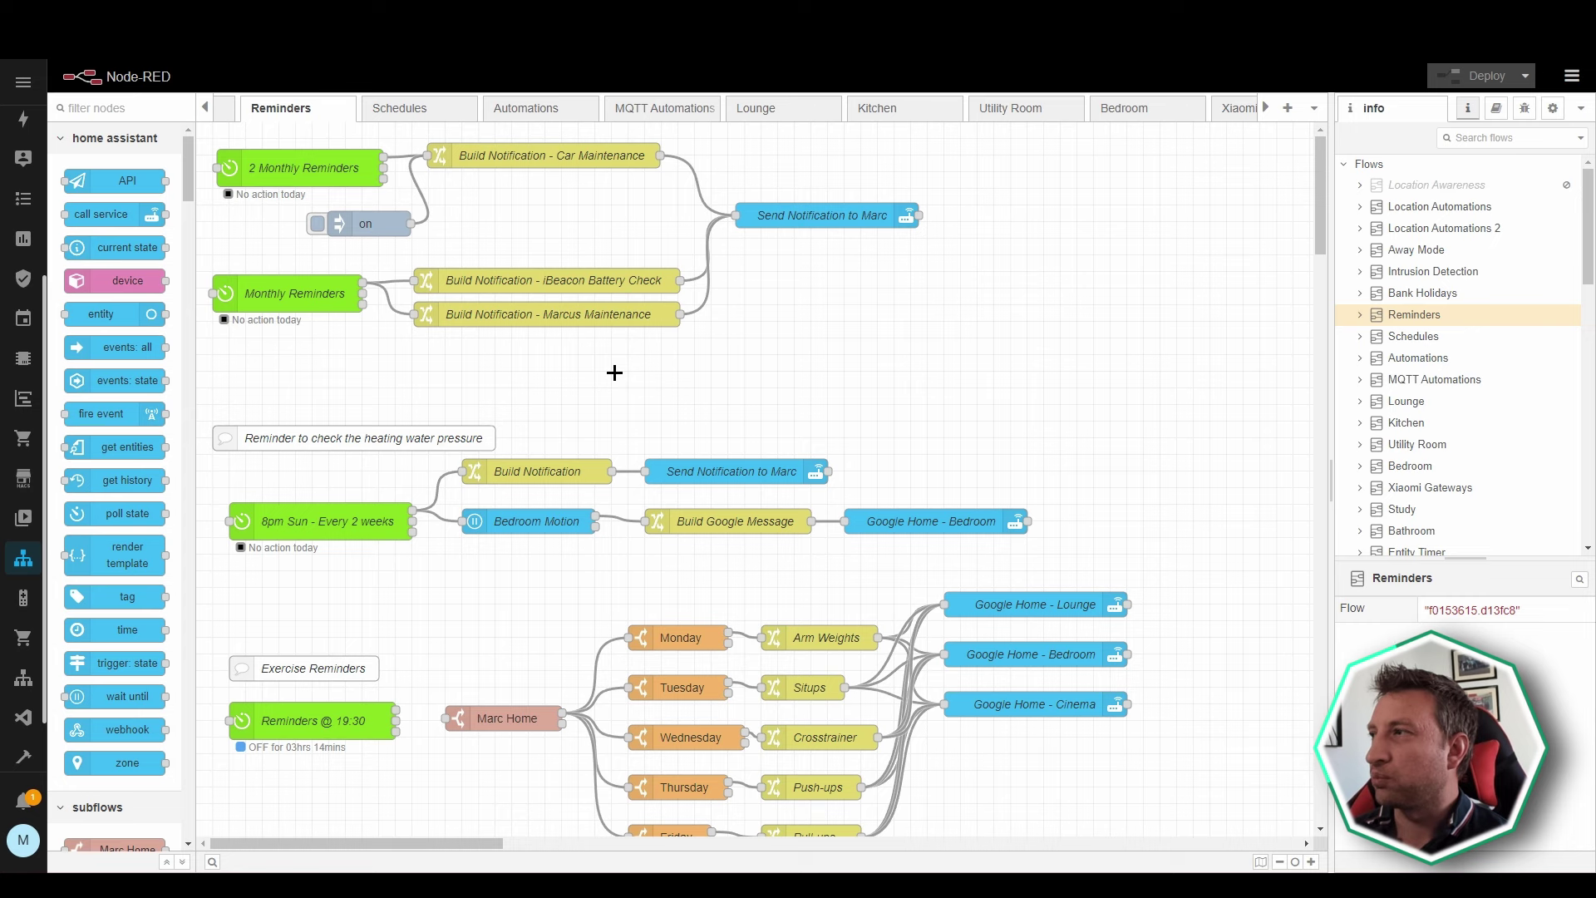
double_click(322, 181)
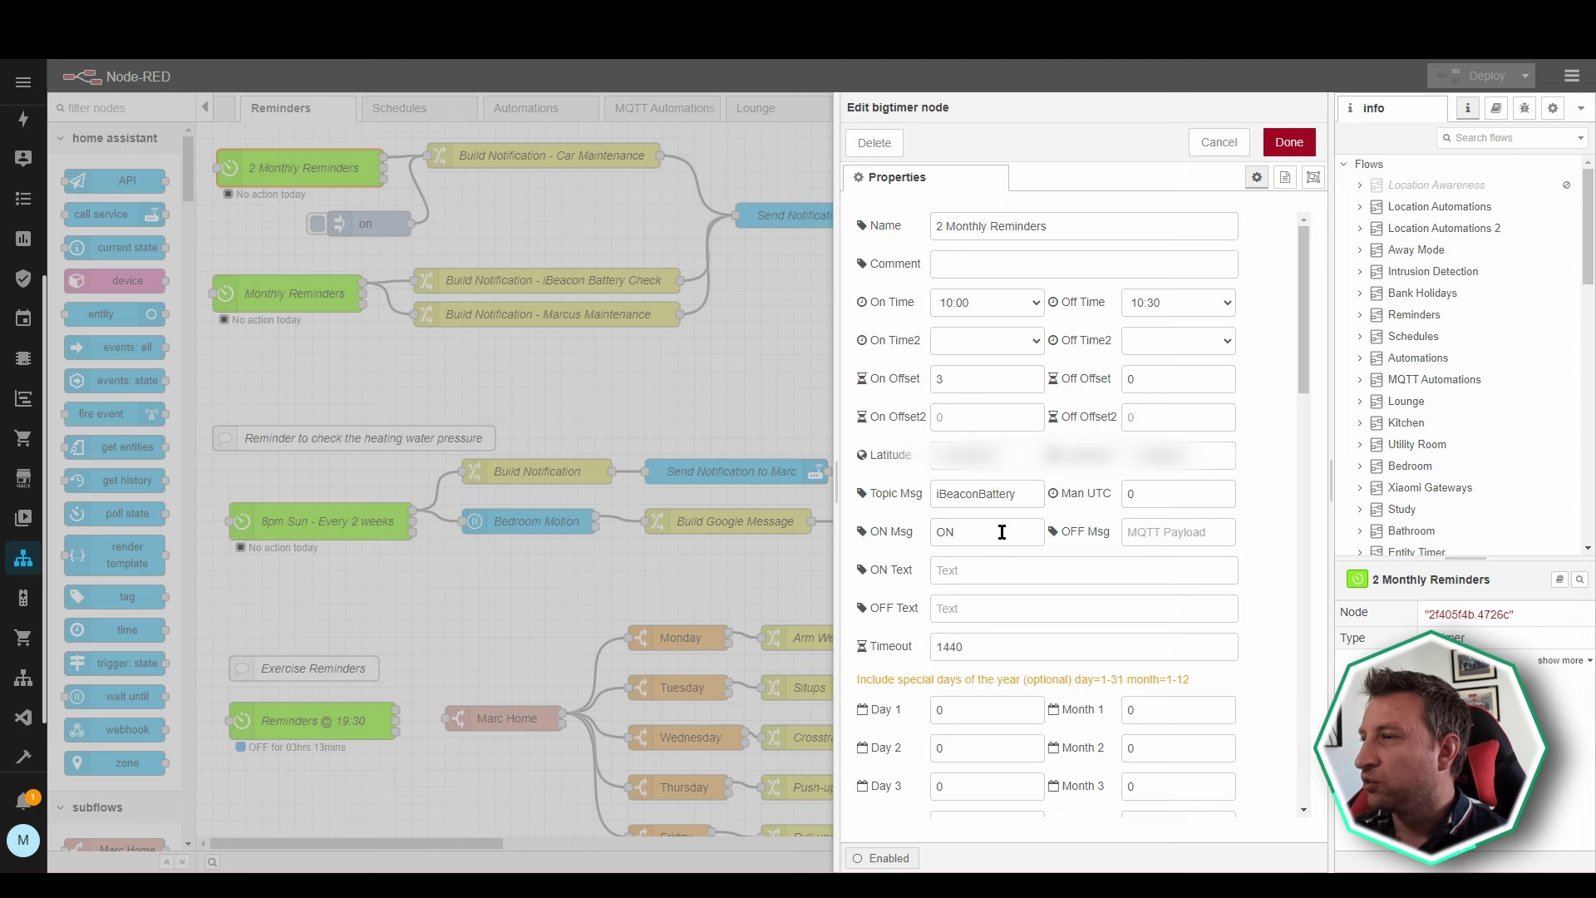
scroll(1197, 624, "down", 3)
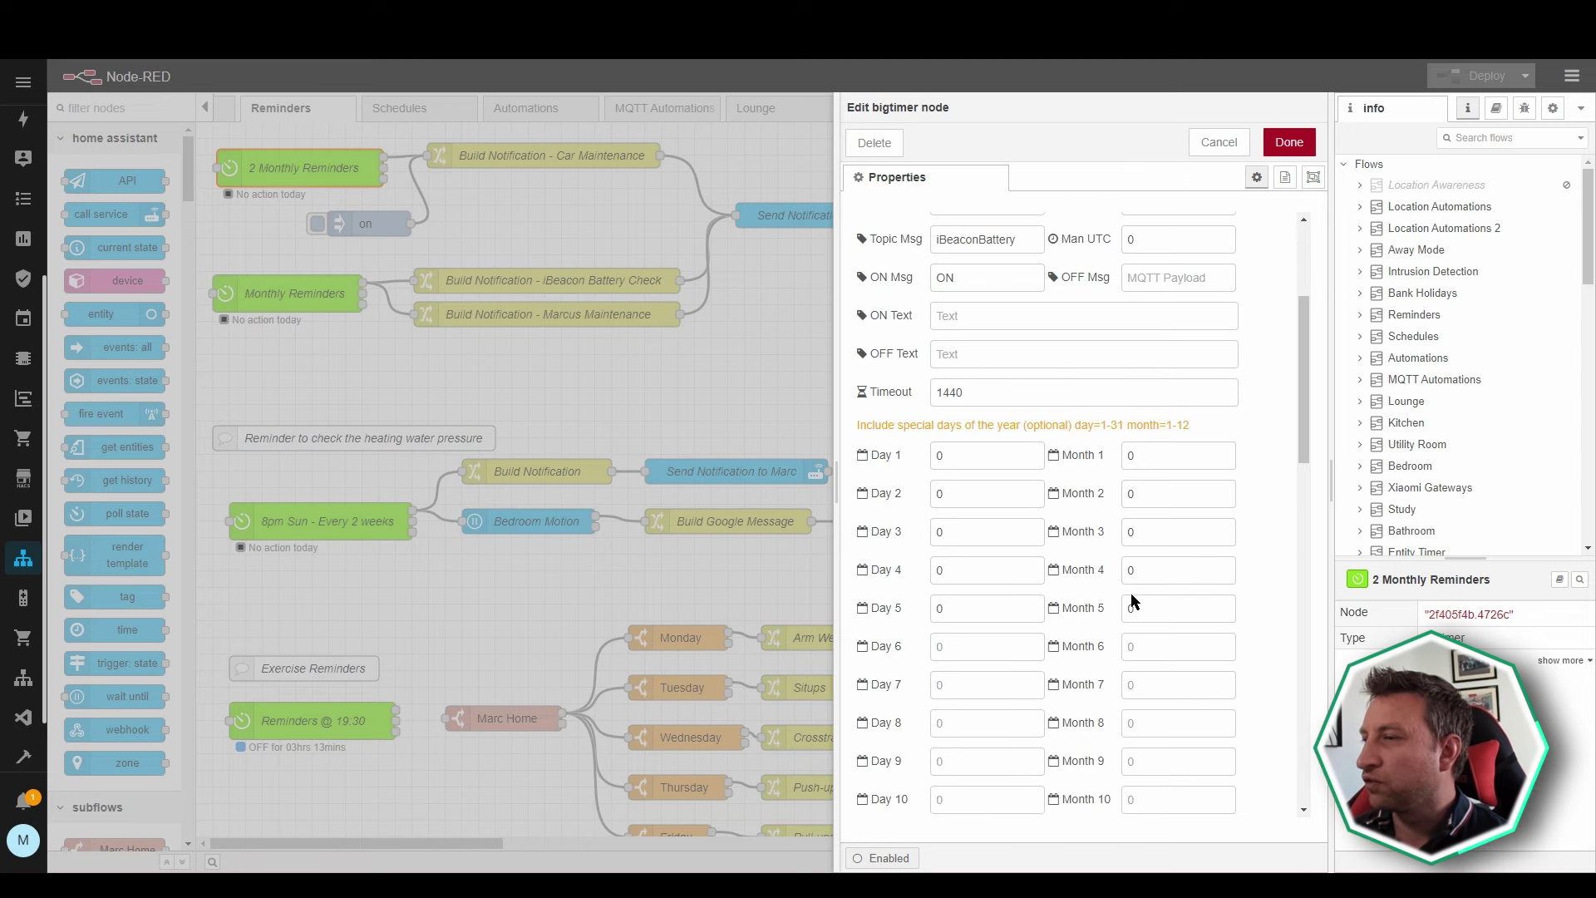
scroll(1130, 592, "down", 6)
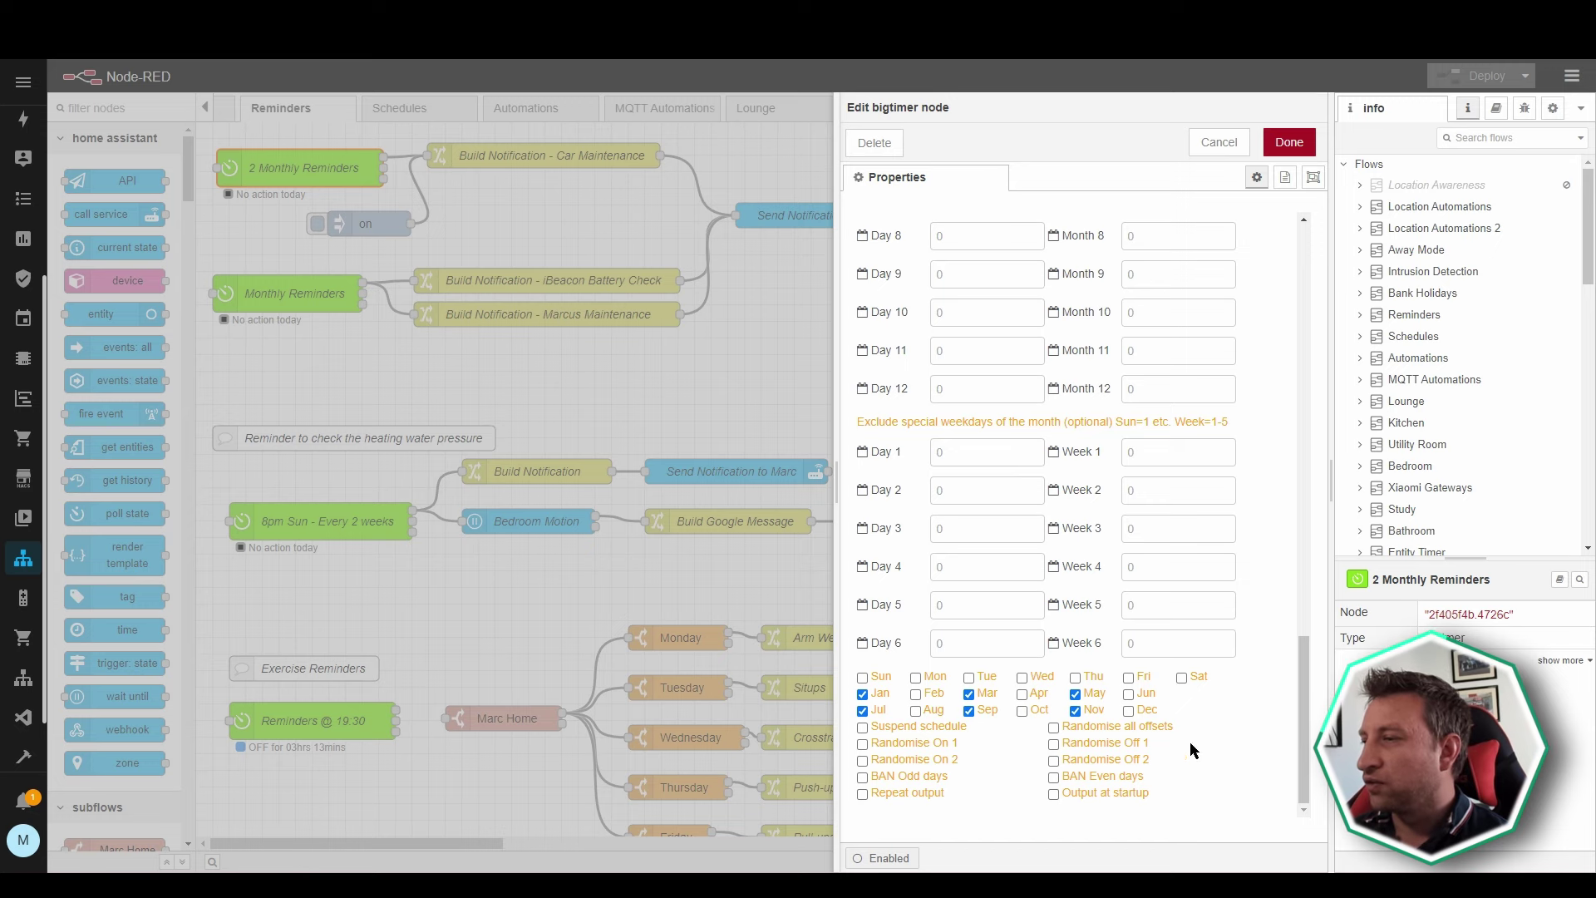
left_click(1217, 142)
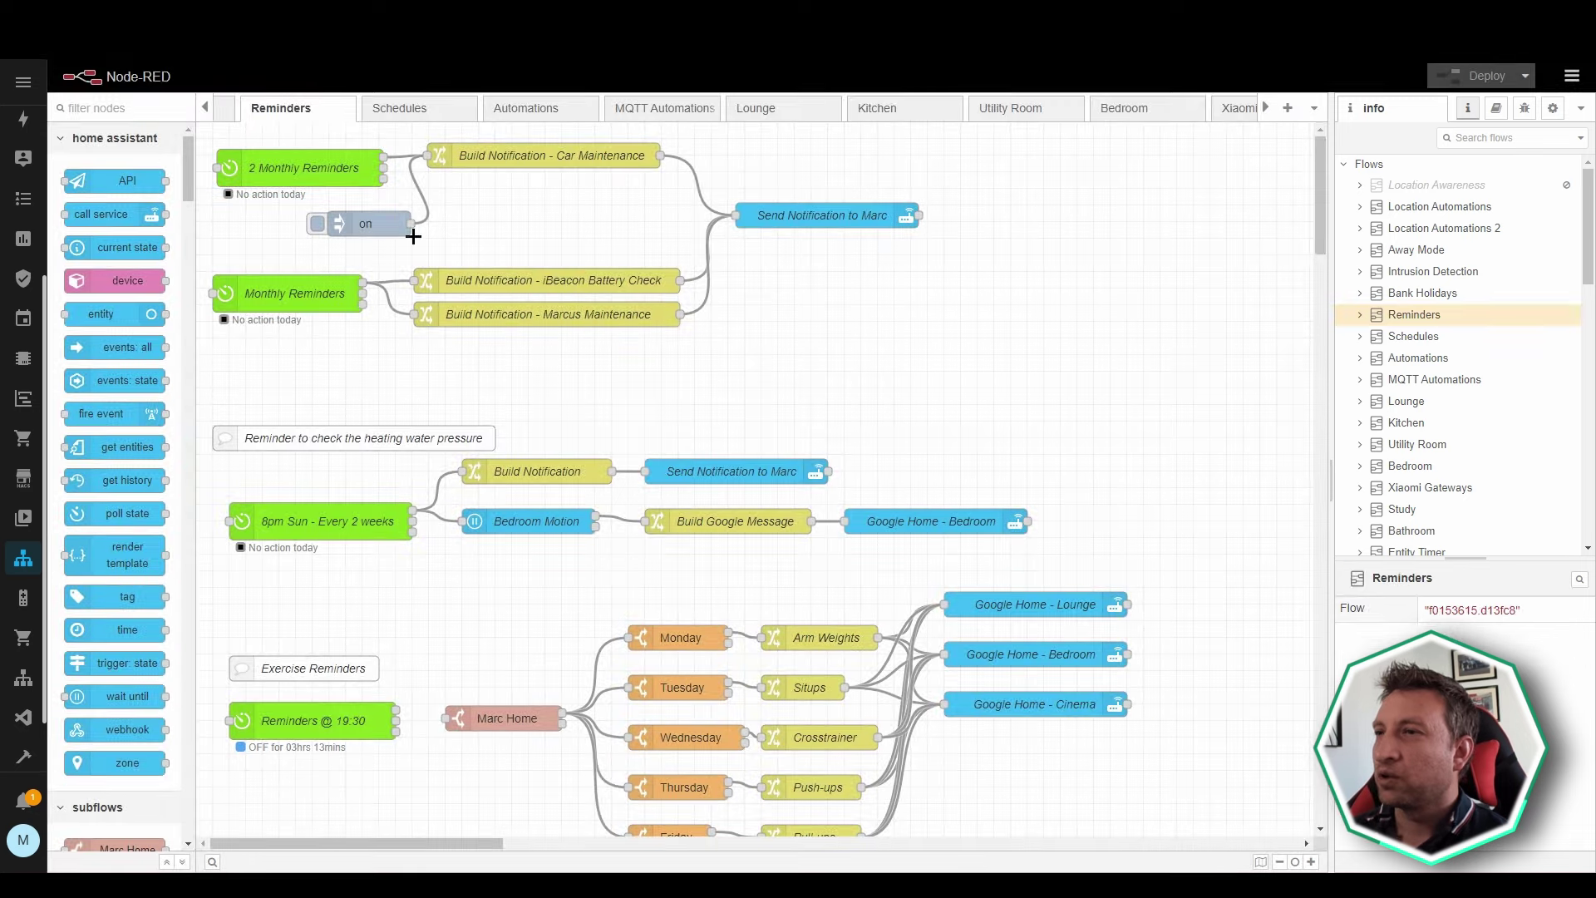
Examine the Build Notification - Car Maintenance change node's payload rules and the title and message in its payload.data JSON, and close without saving.
double_click(568, 160)
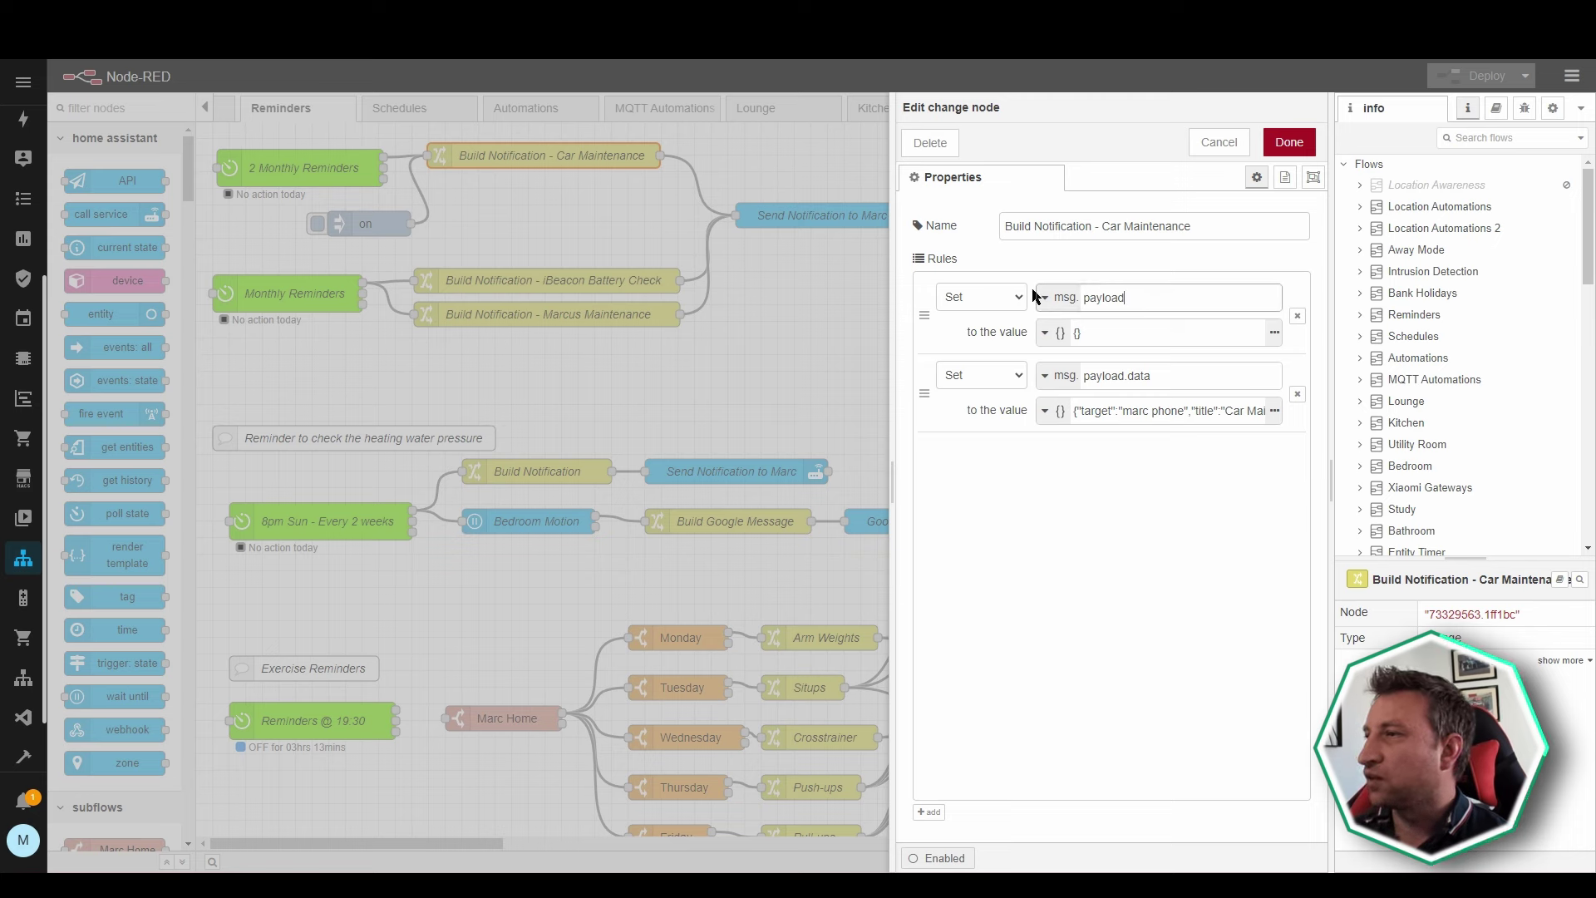
left_click(1110, 337)
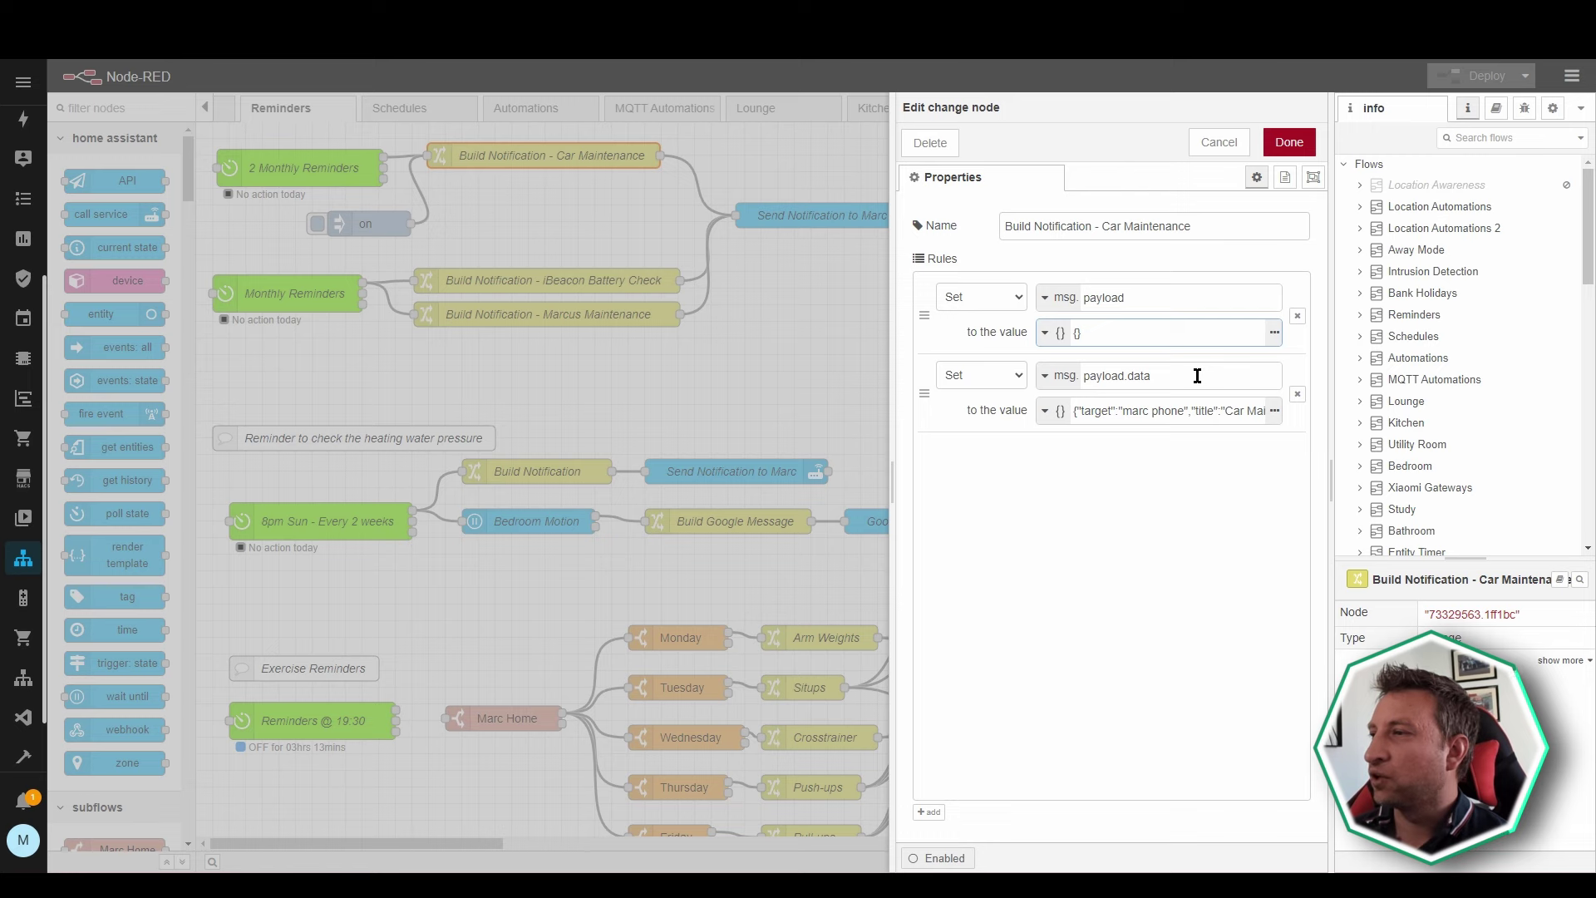
left_click(1170, 410)
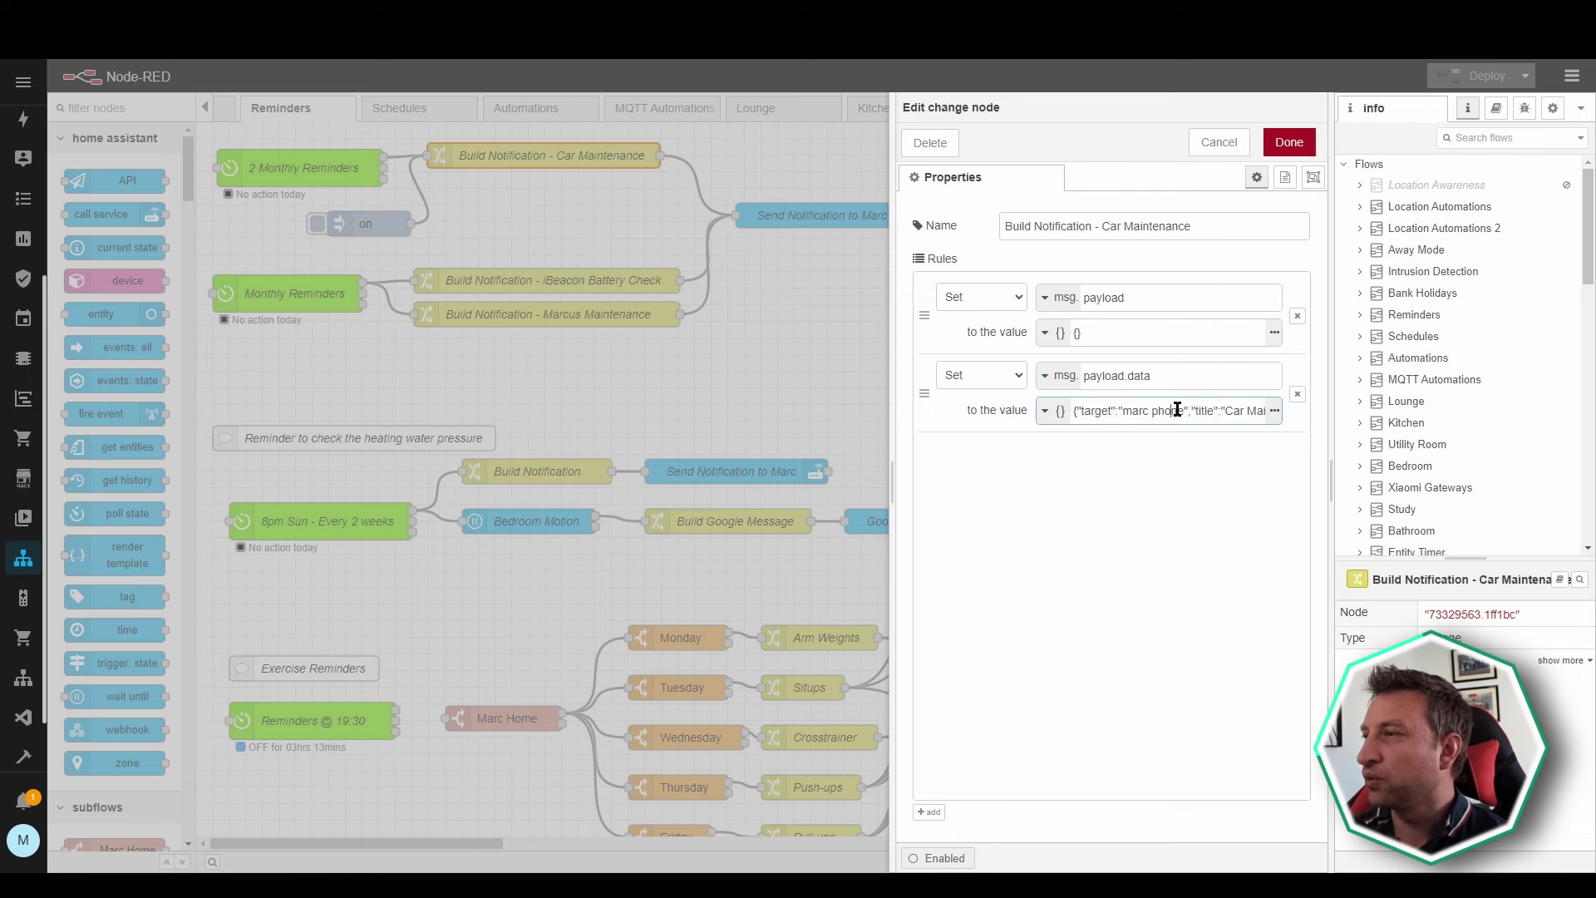
left_click(1275, 411)
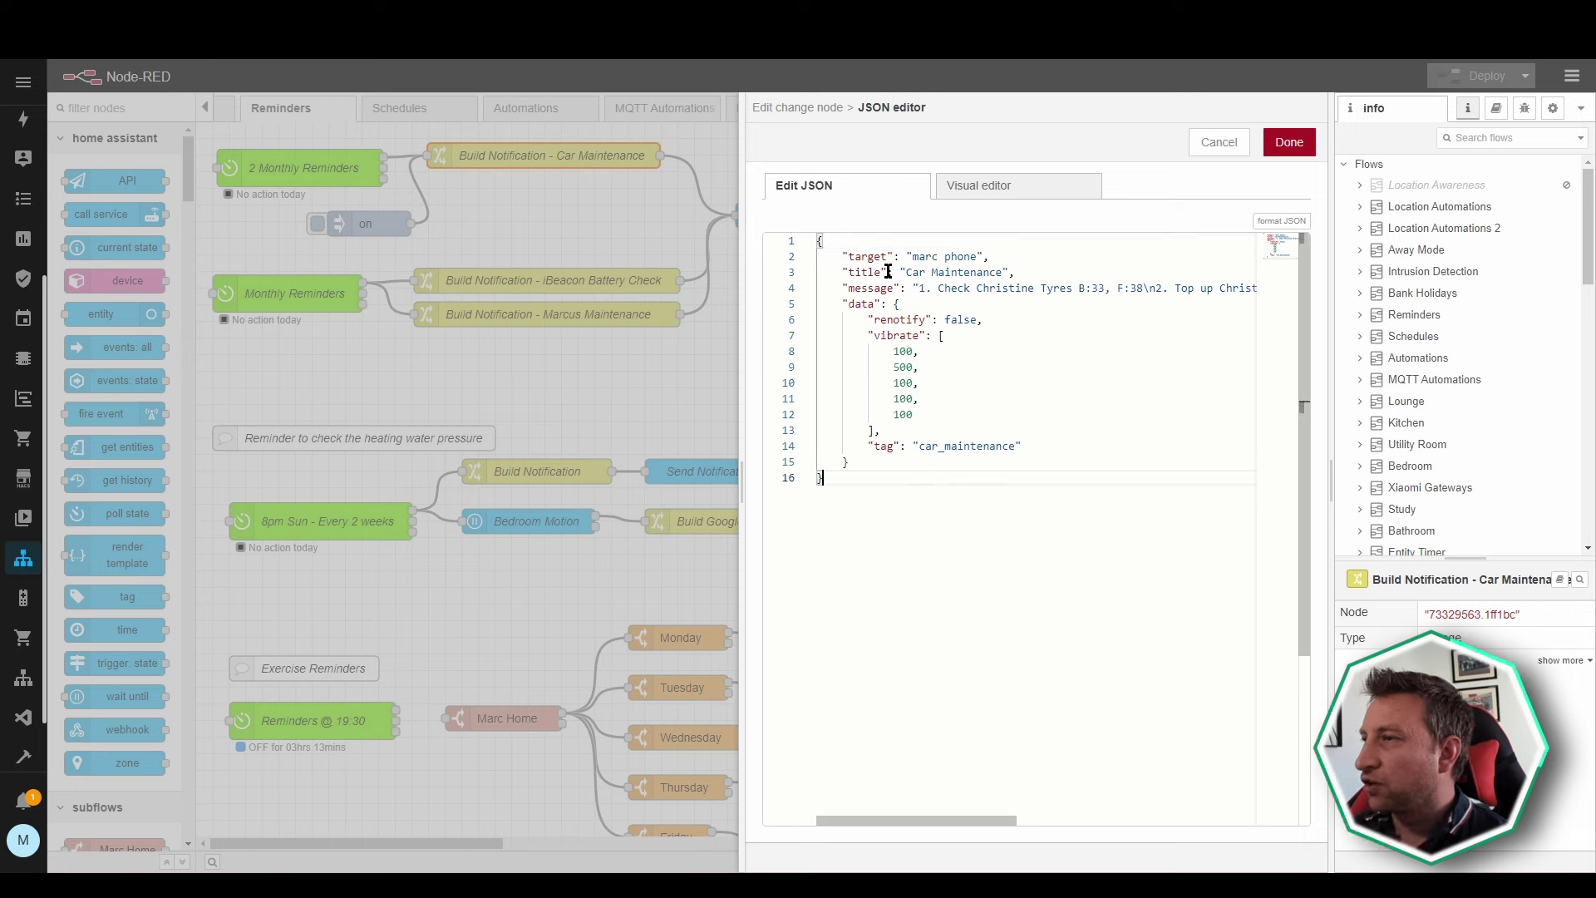
left_click_drag(1002, 272, 904, 273)
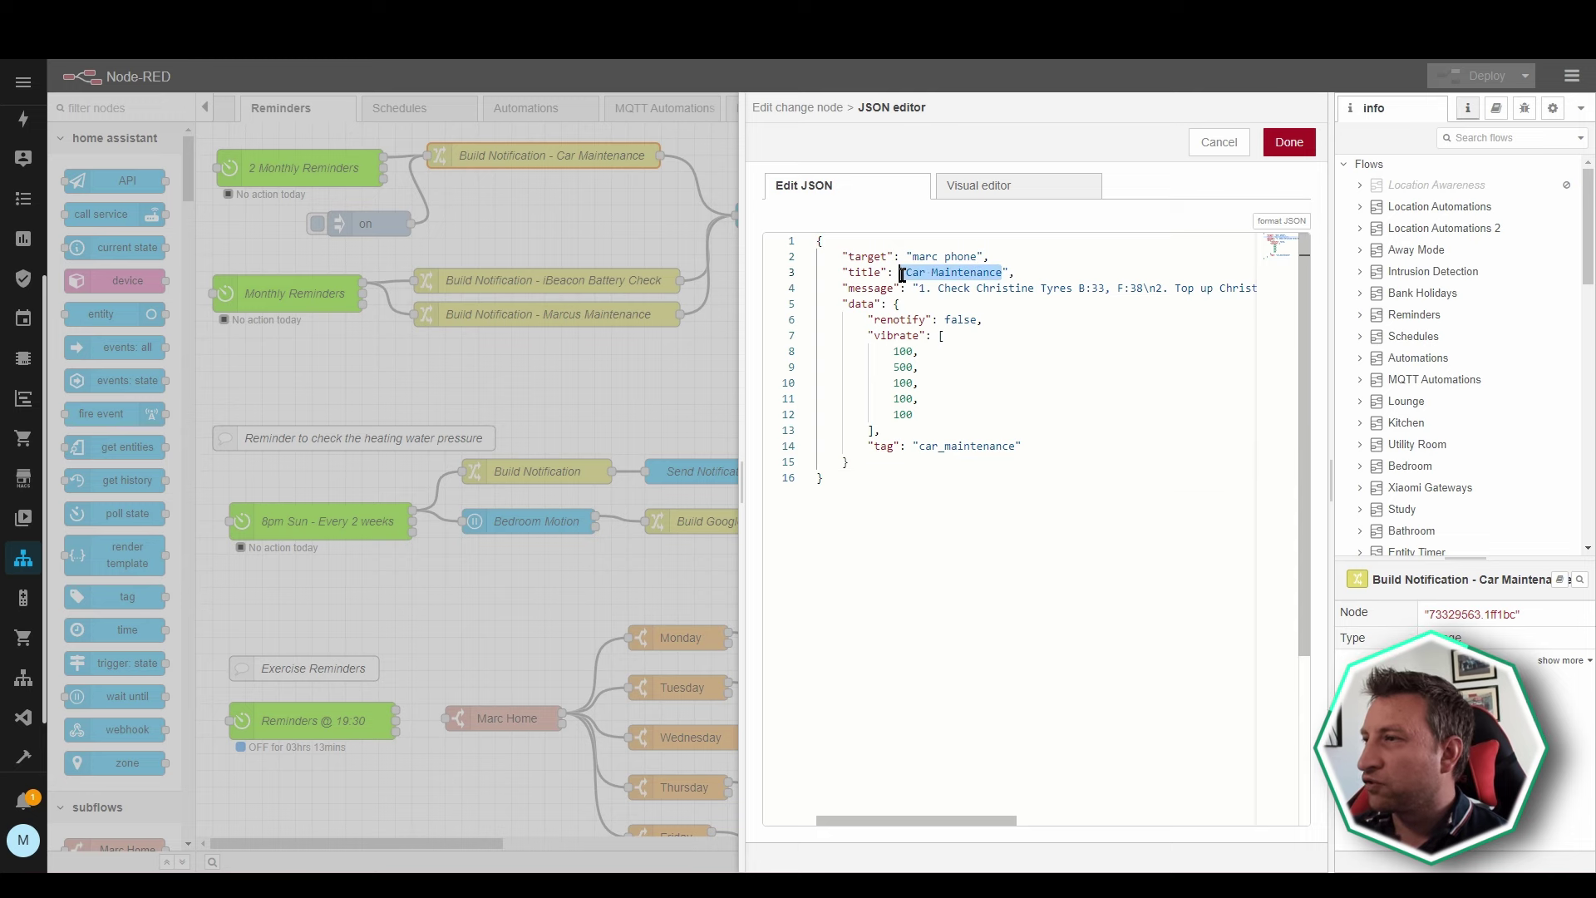
left_click(983, 287)
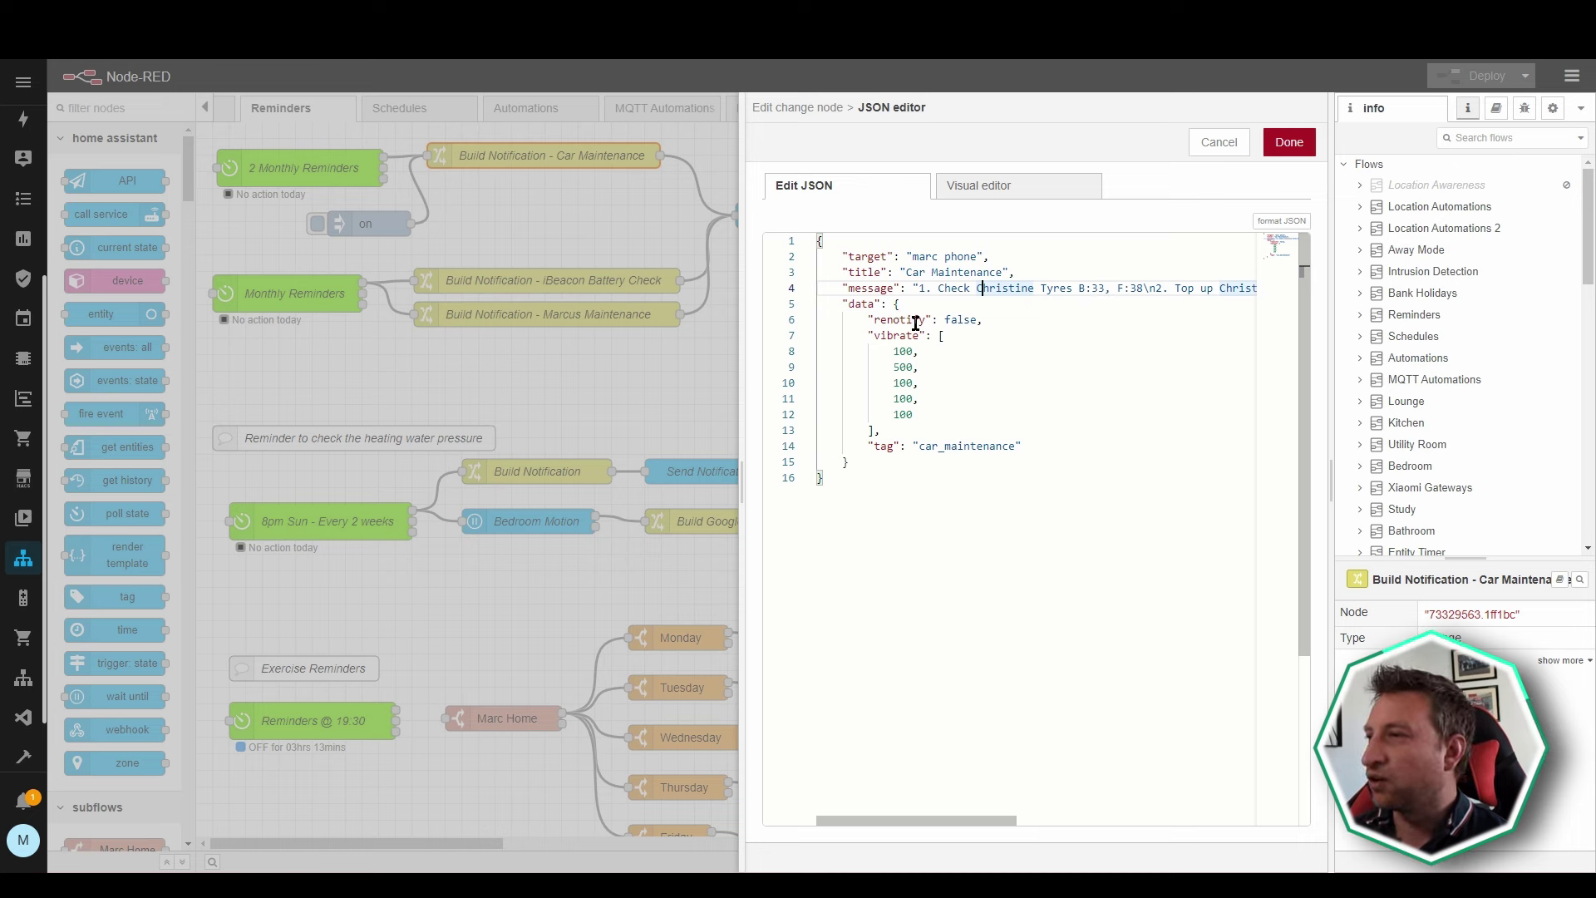
left_click(1218, 142)
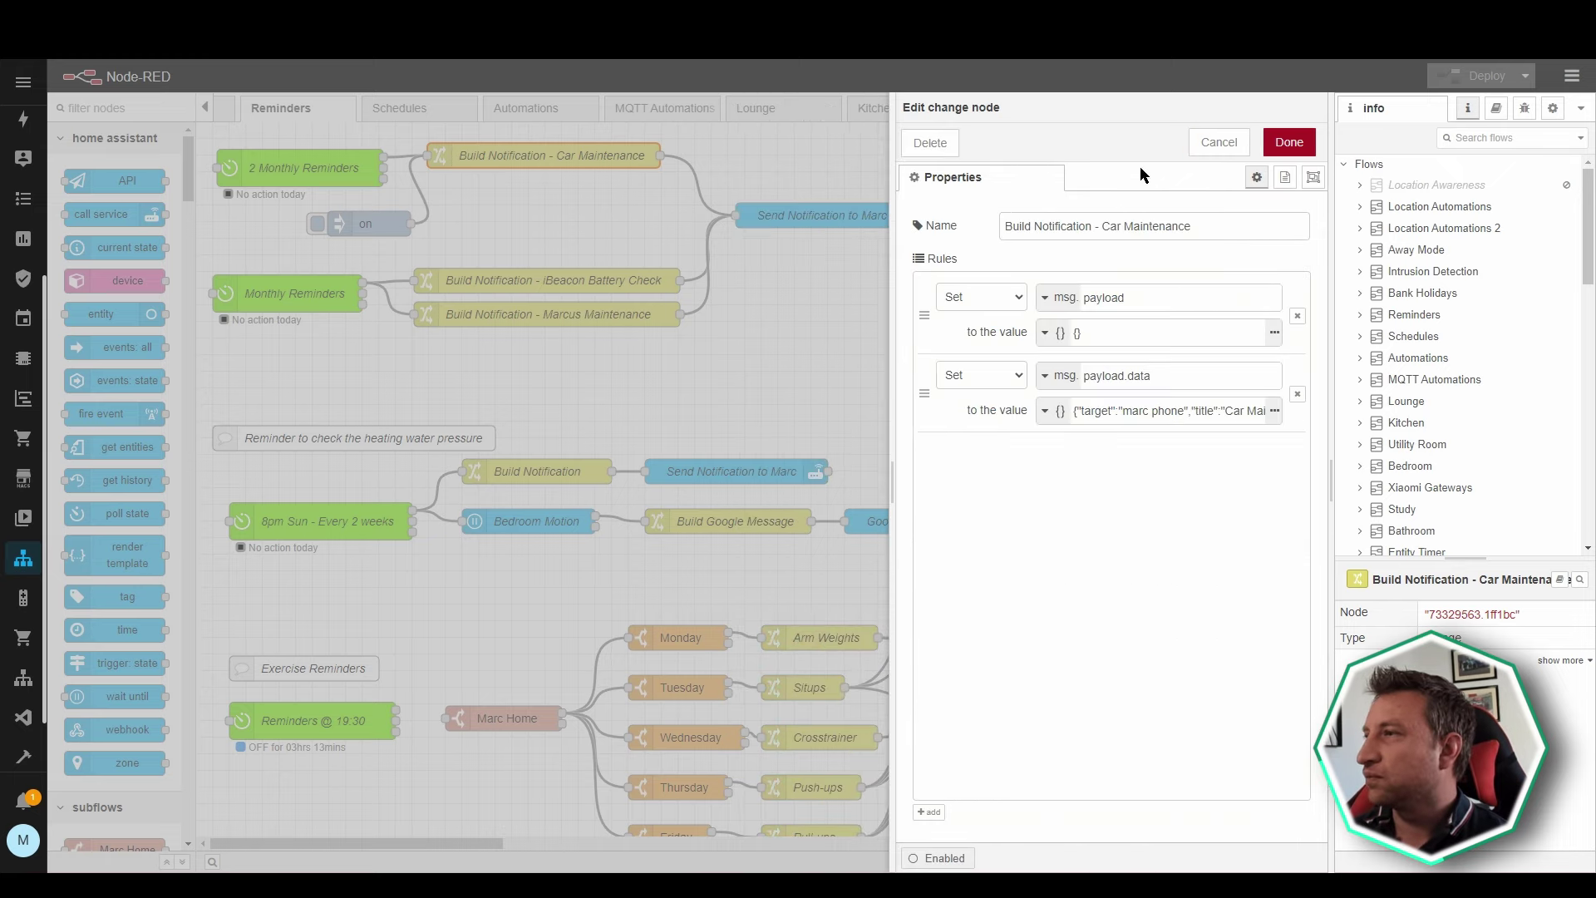
left_click(1215, 143)
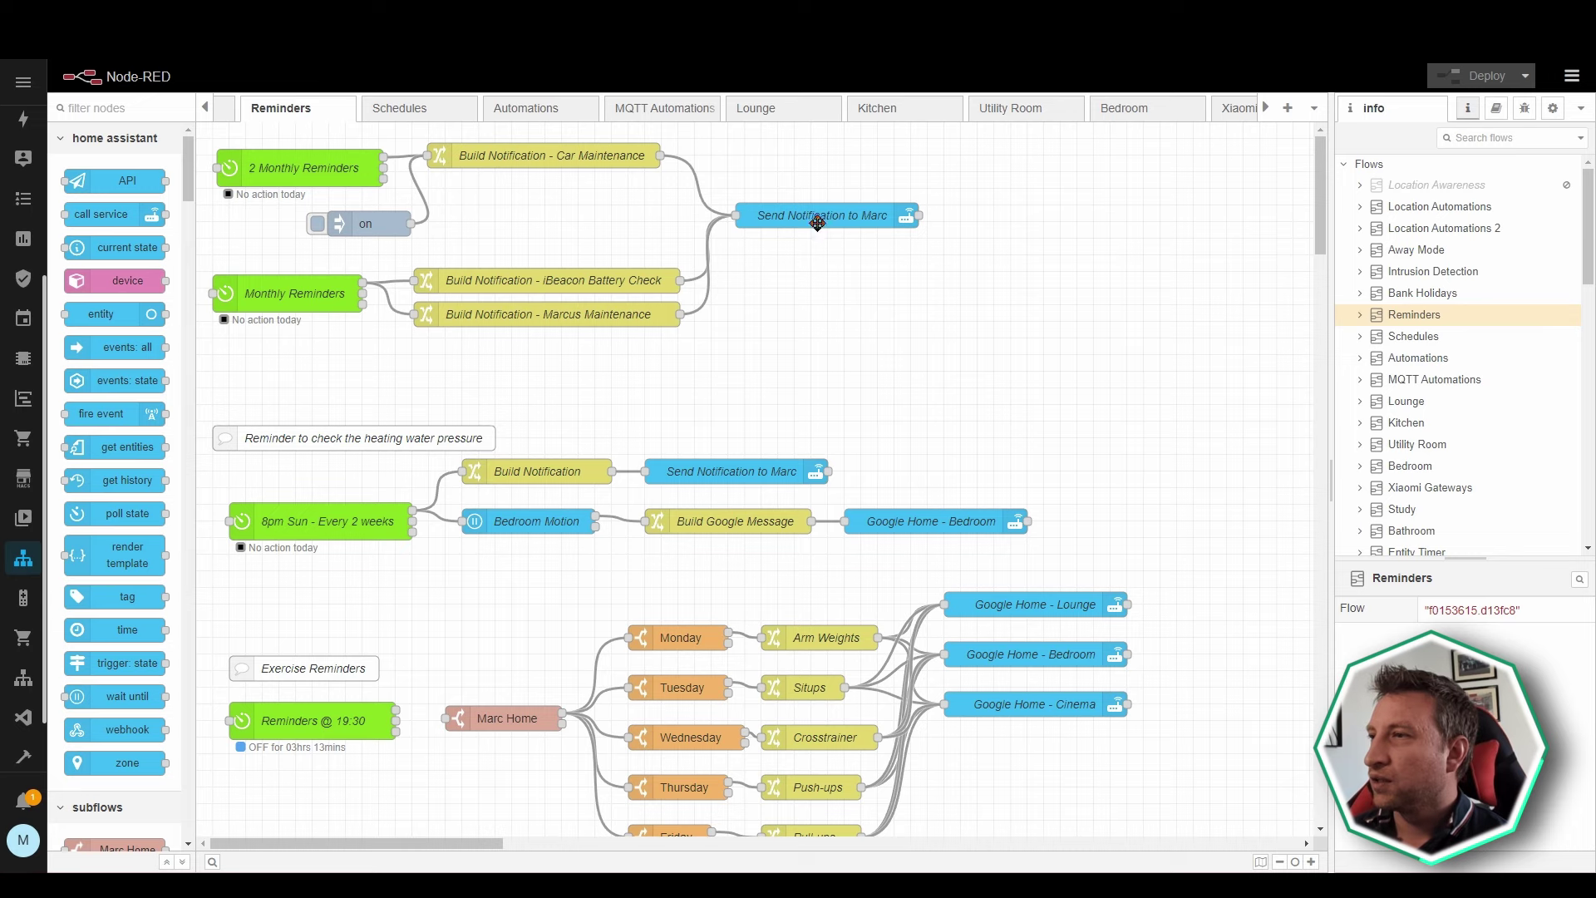
Inspect the connected notification call service node, reviewing its message, title, target and data properties, and close it without saving.
double_click(819, 218)
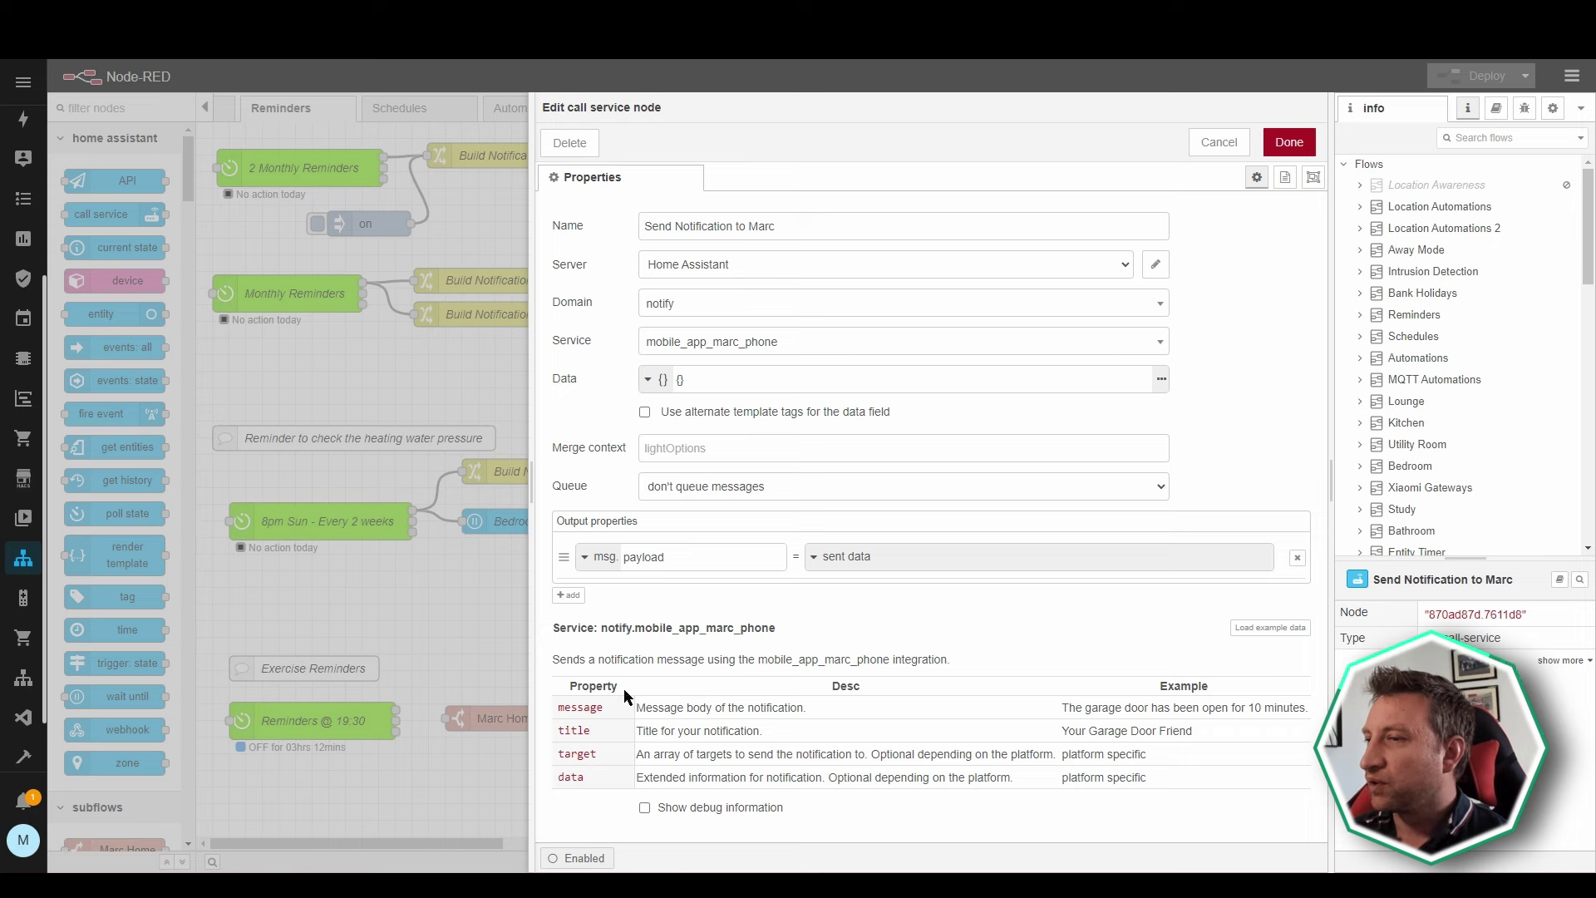
double_click(580, 709)
double_click(570, 730)
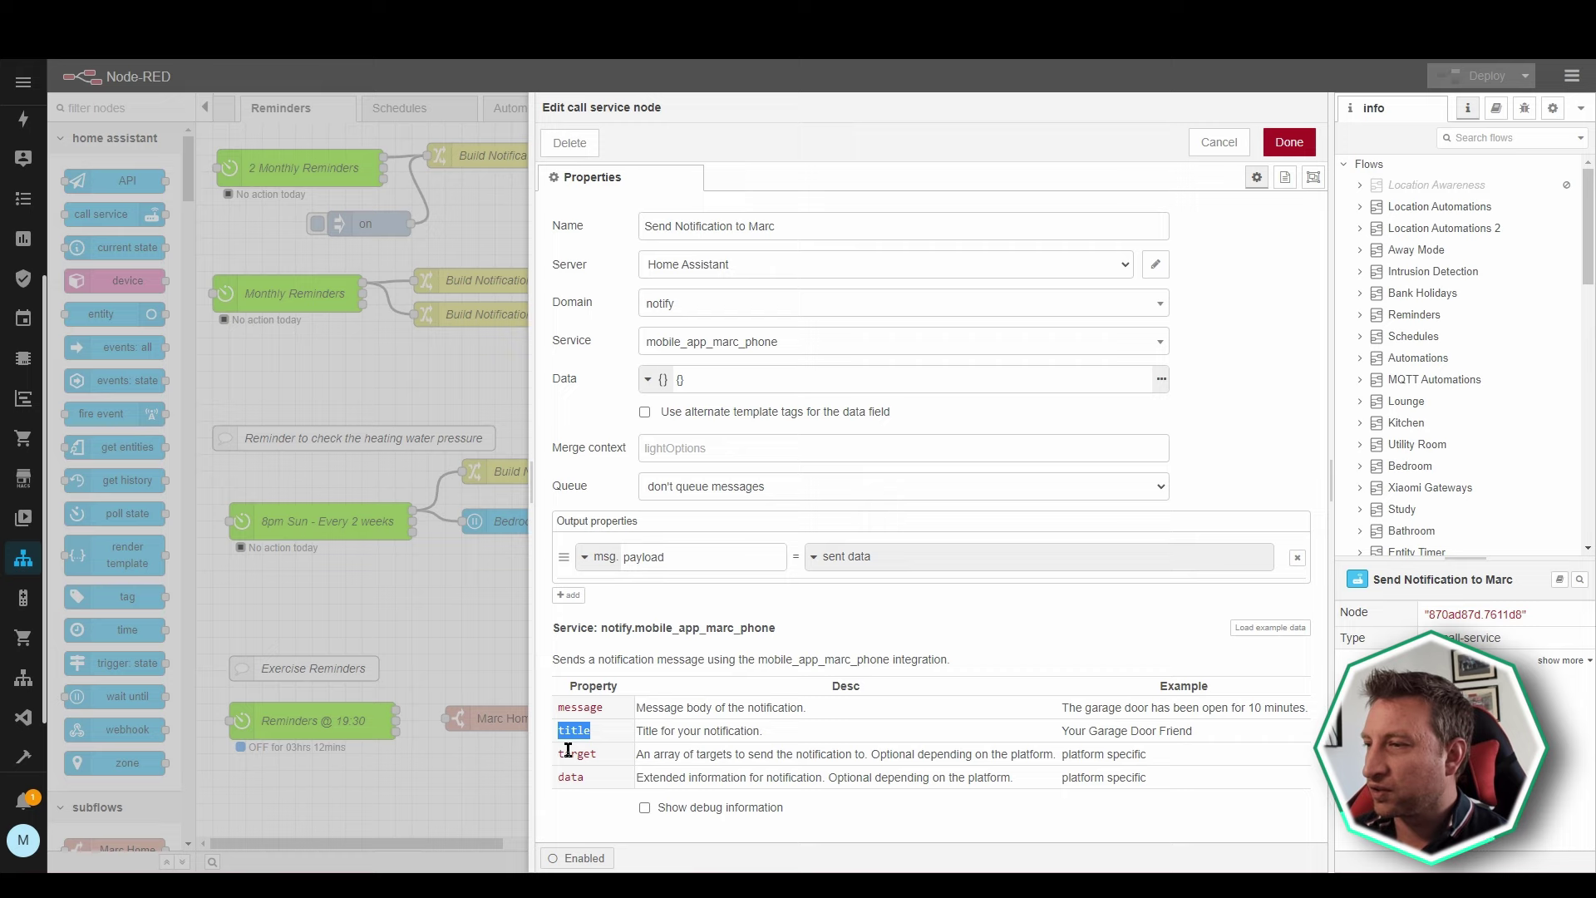
double_click(569, 752)
double_click(574, 774)
left_click(584, 752)
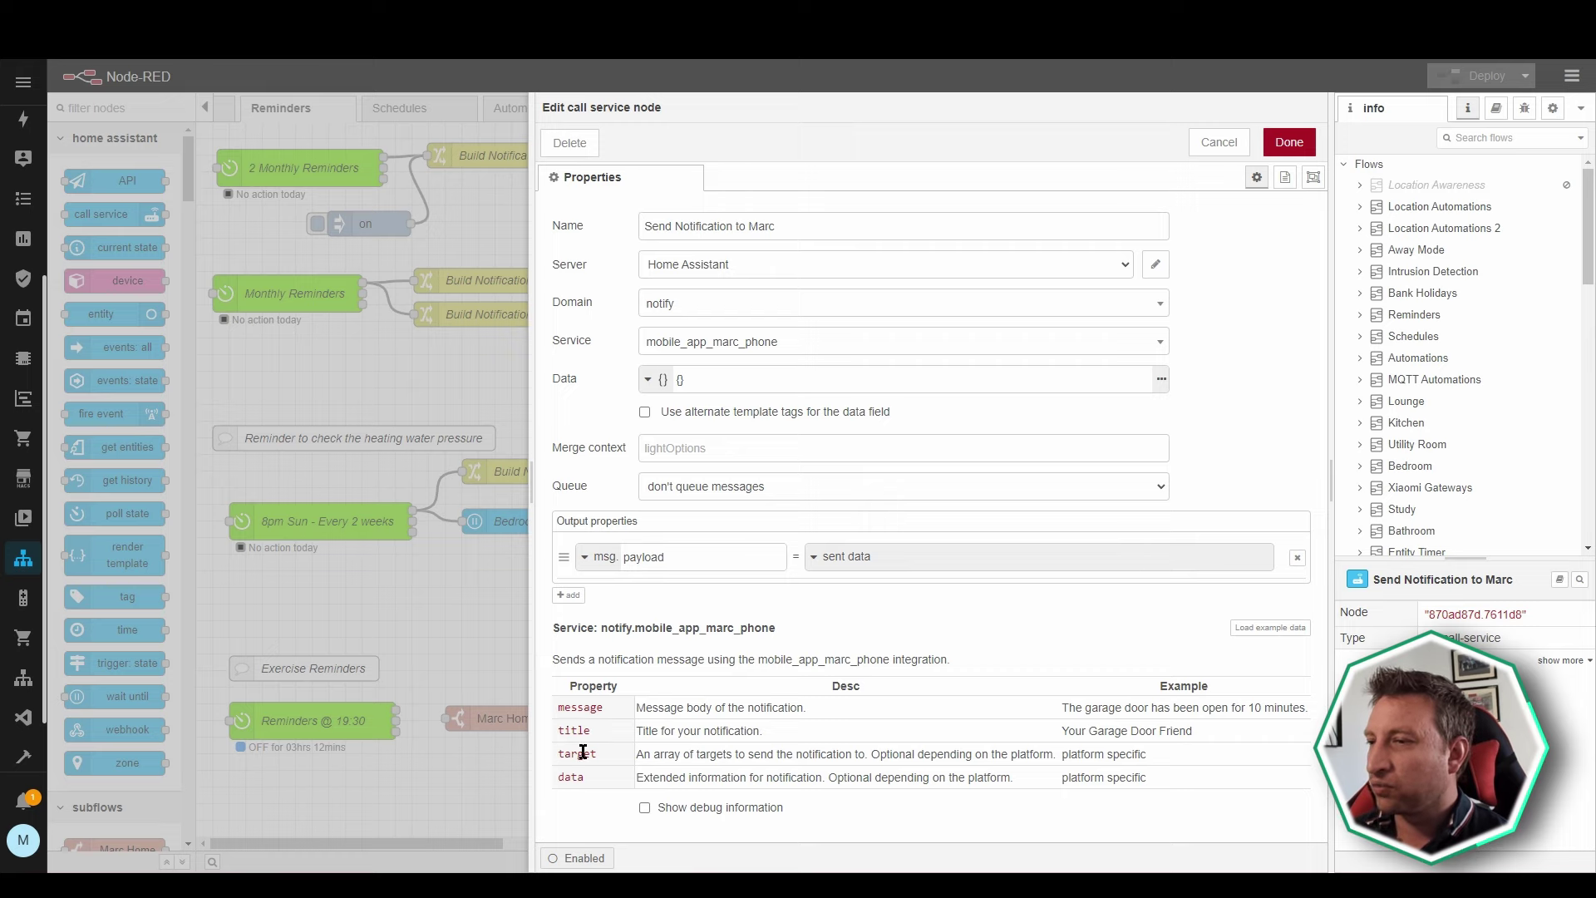
left_click(1219, 142)
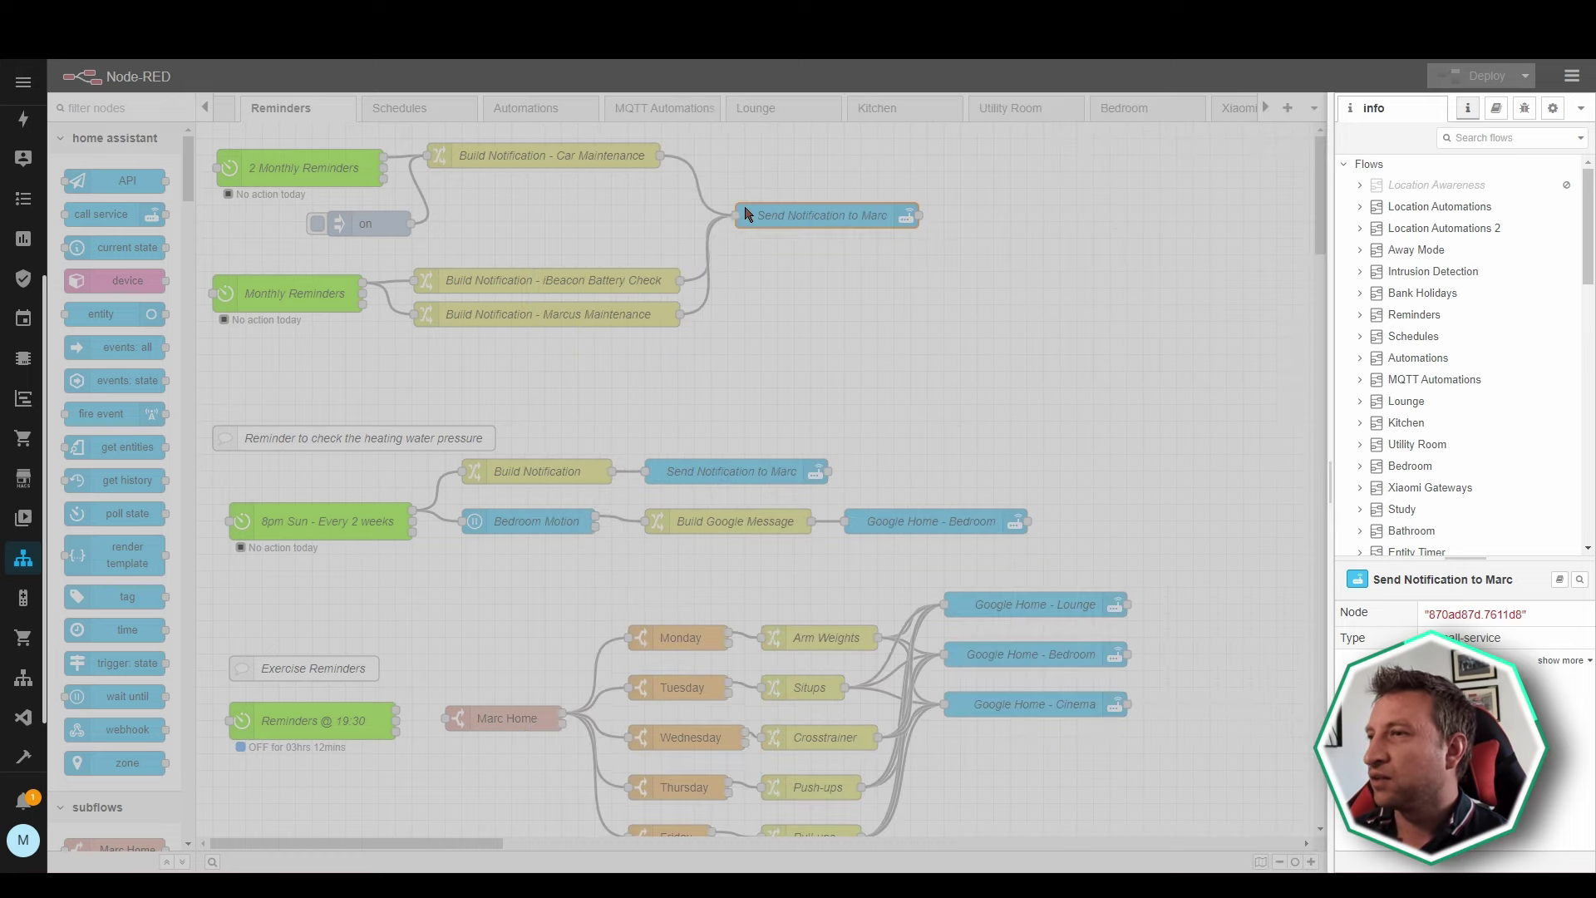
Review the target line in the payload.data JSON of the Build Notification - Car Maintenance change node, and close without saving.
double_click(632, 161)
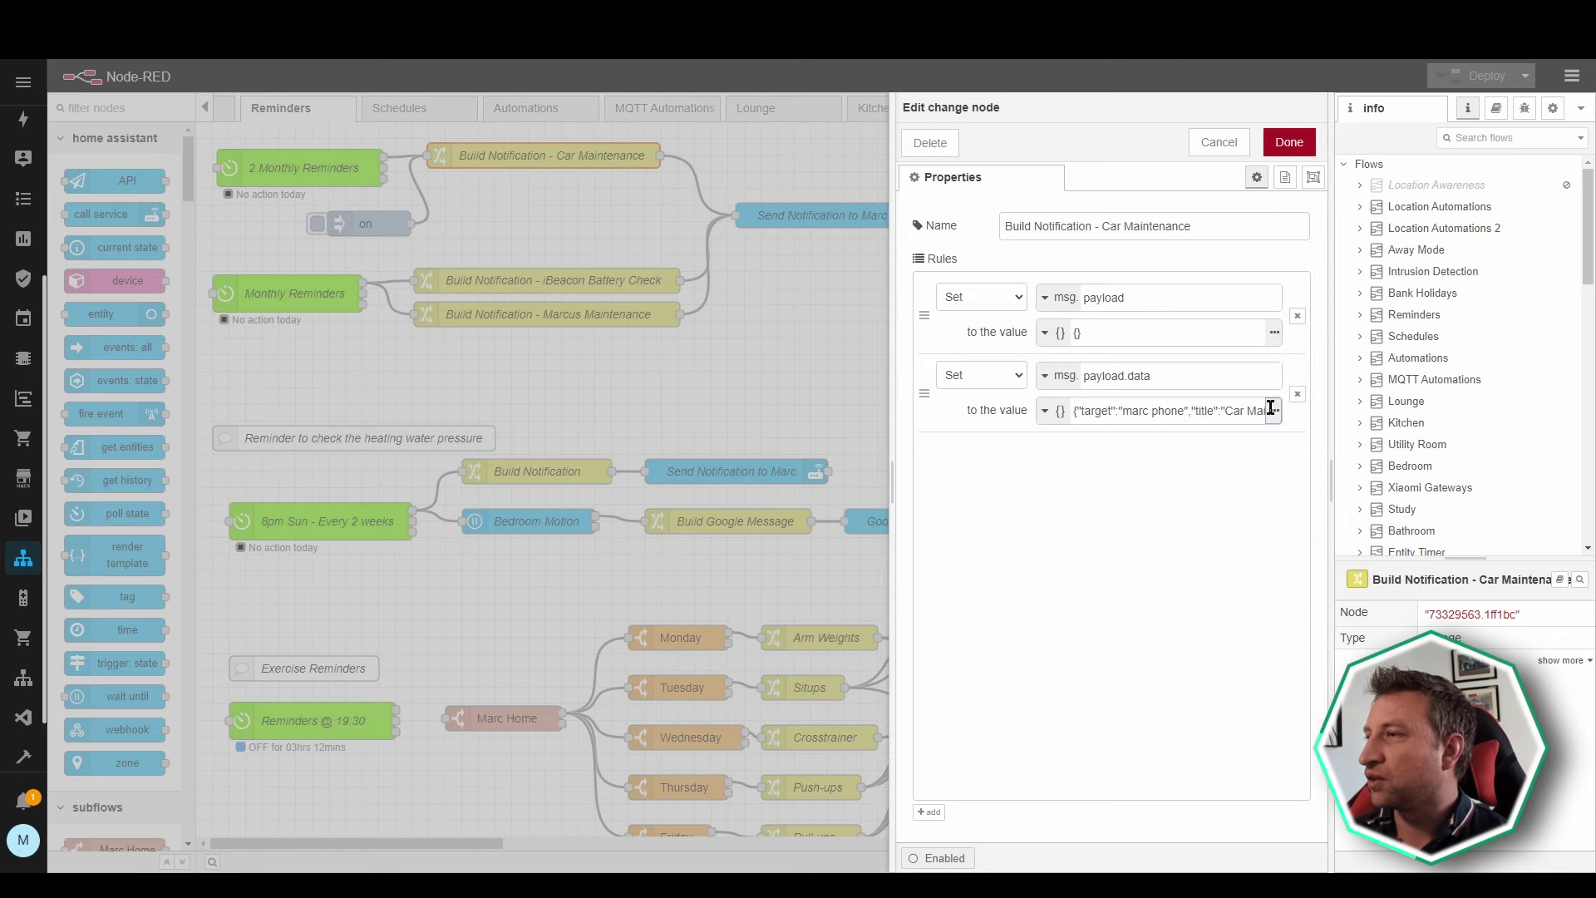
left_click(1274, 413)
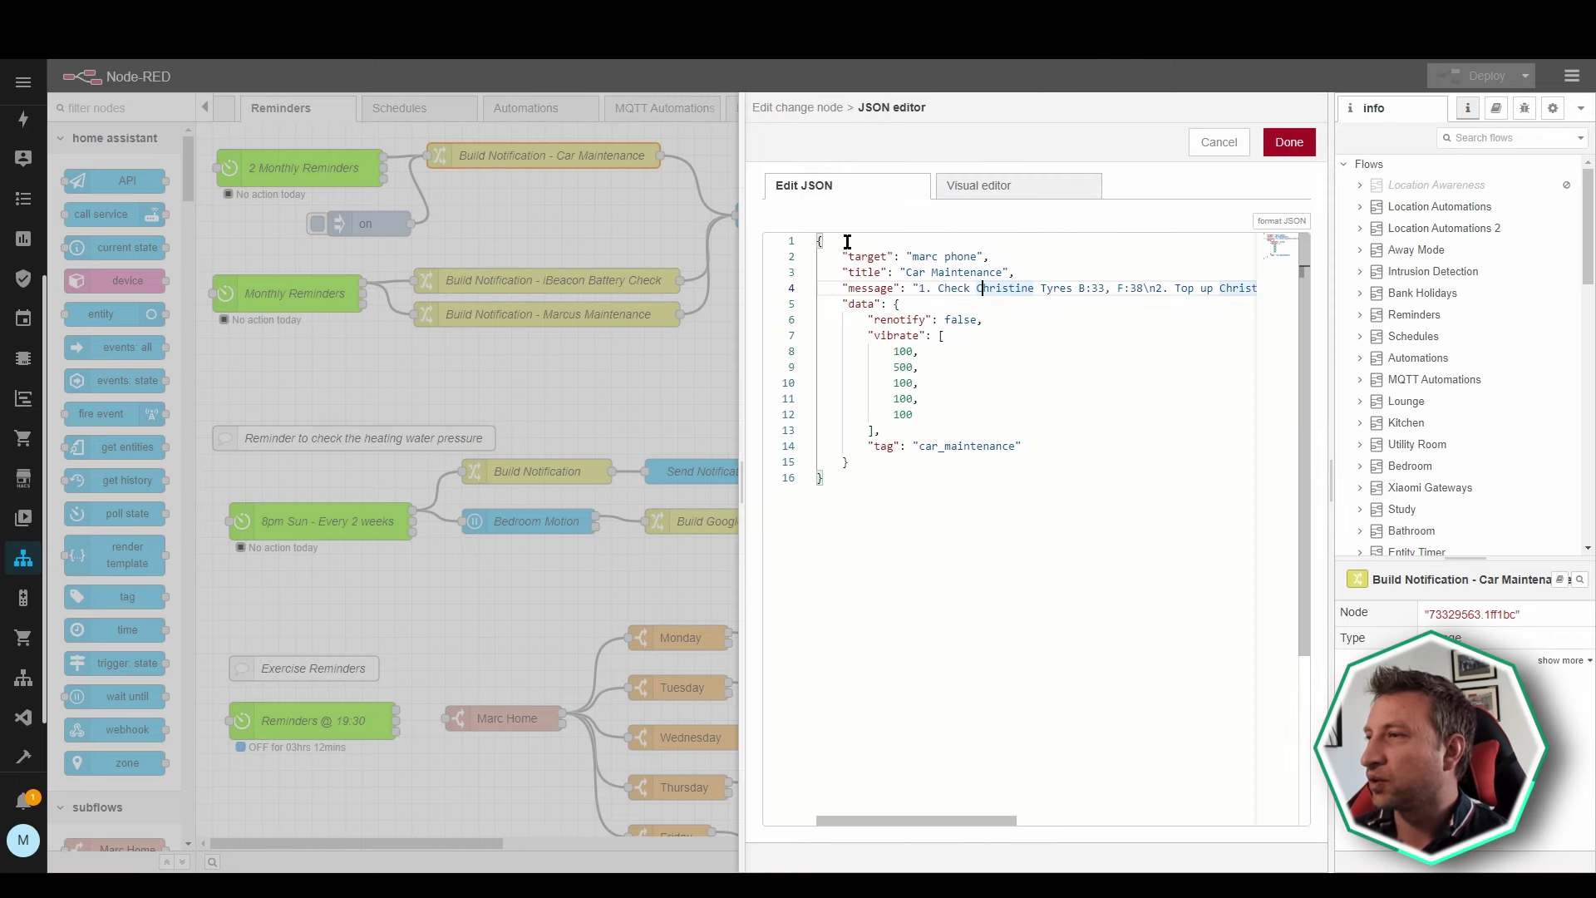
left_click_drag(823, 247, 1009, 255)
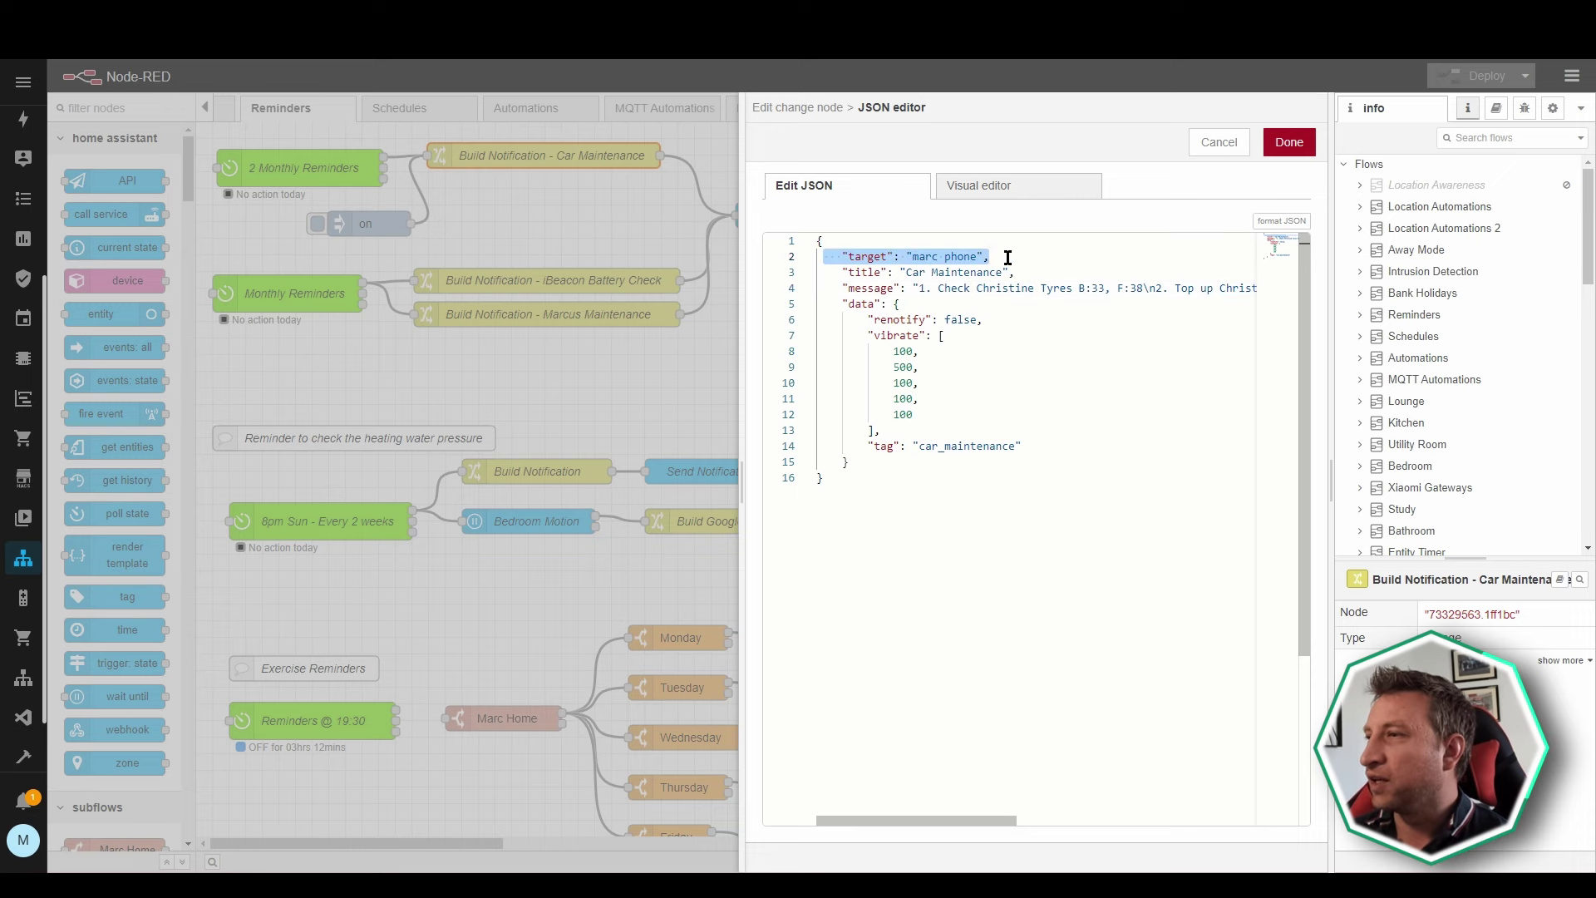
left_click(1007, 256)
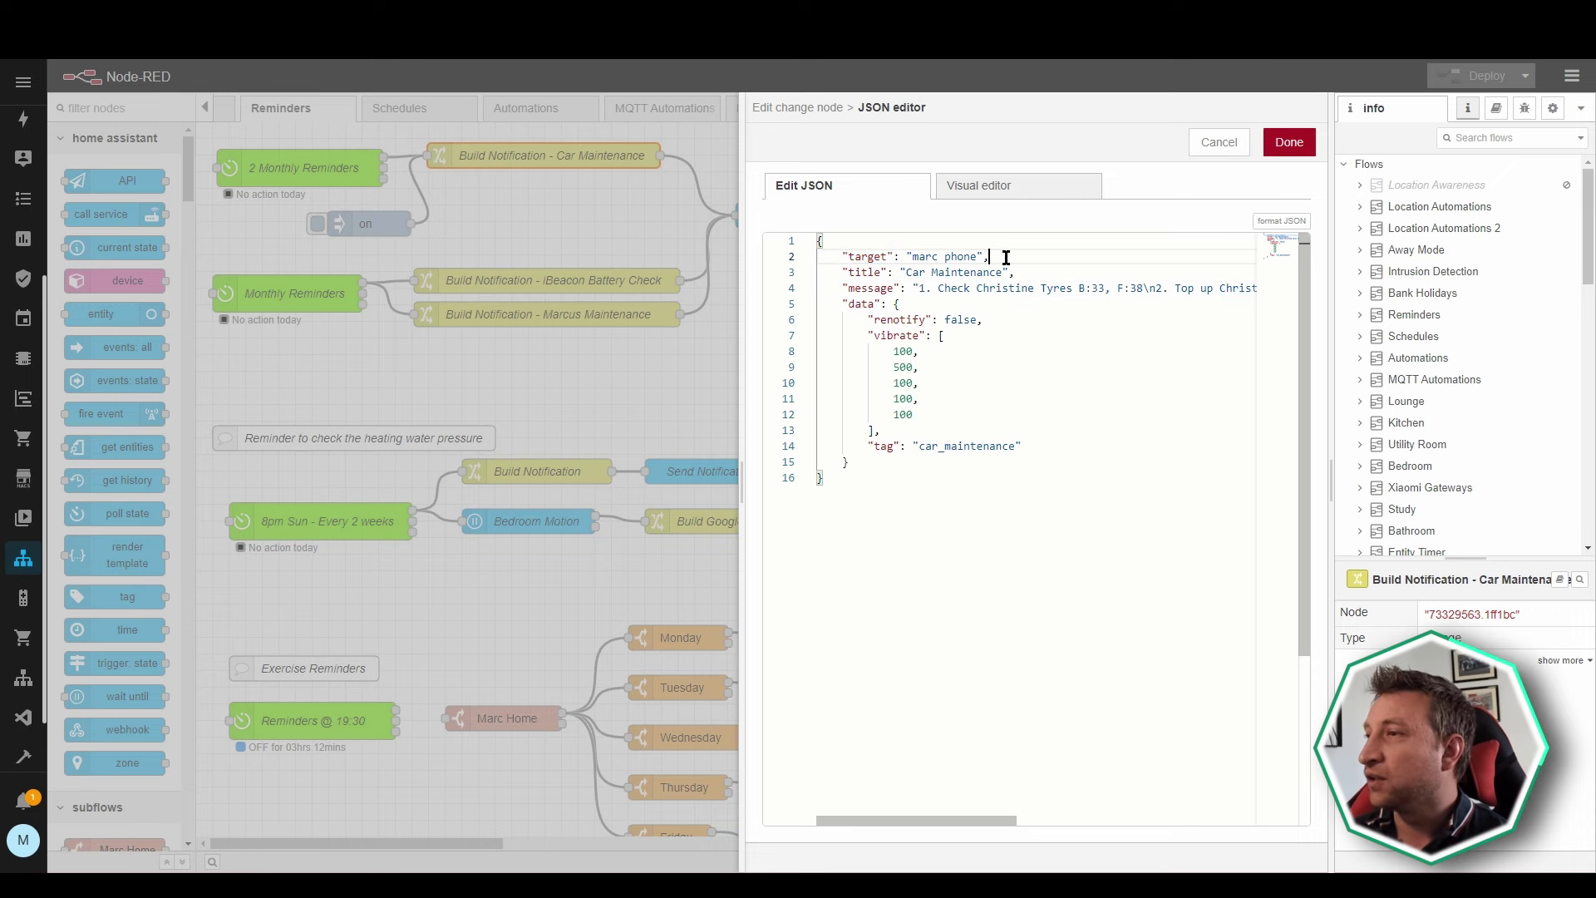
left_click(1219, 144)
left_click(1245, 145)
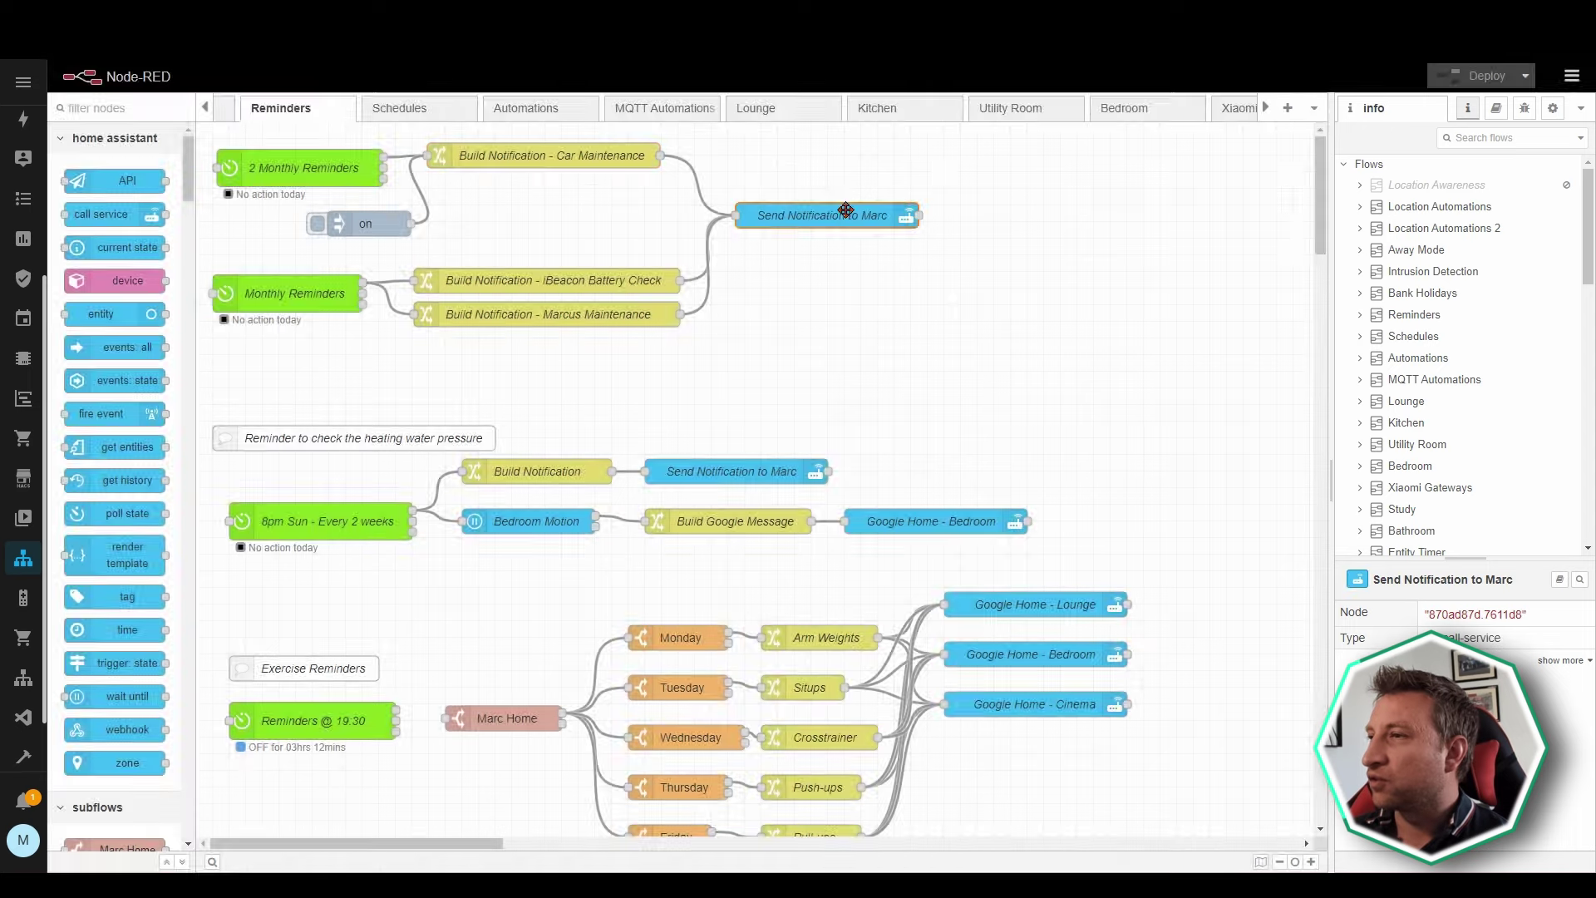
Review the domain, service, data and output properties of the call service node receiving the monthly reminders, and close it without saving.
double_click(823, 215)
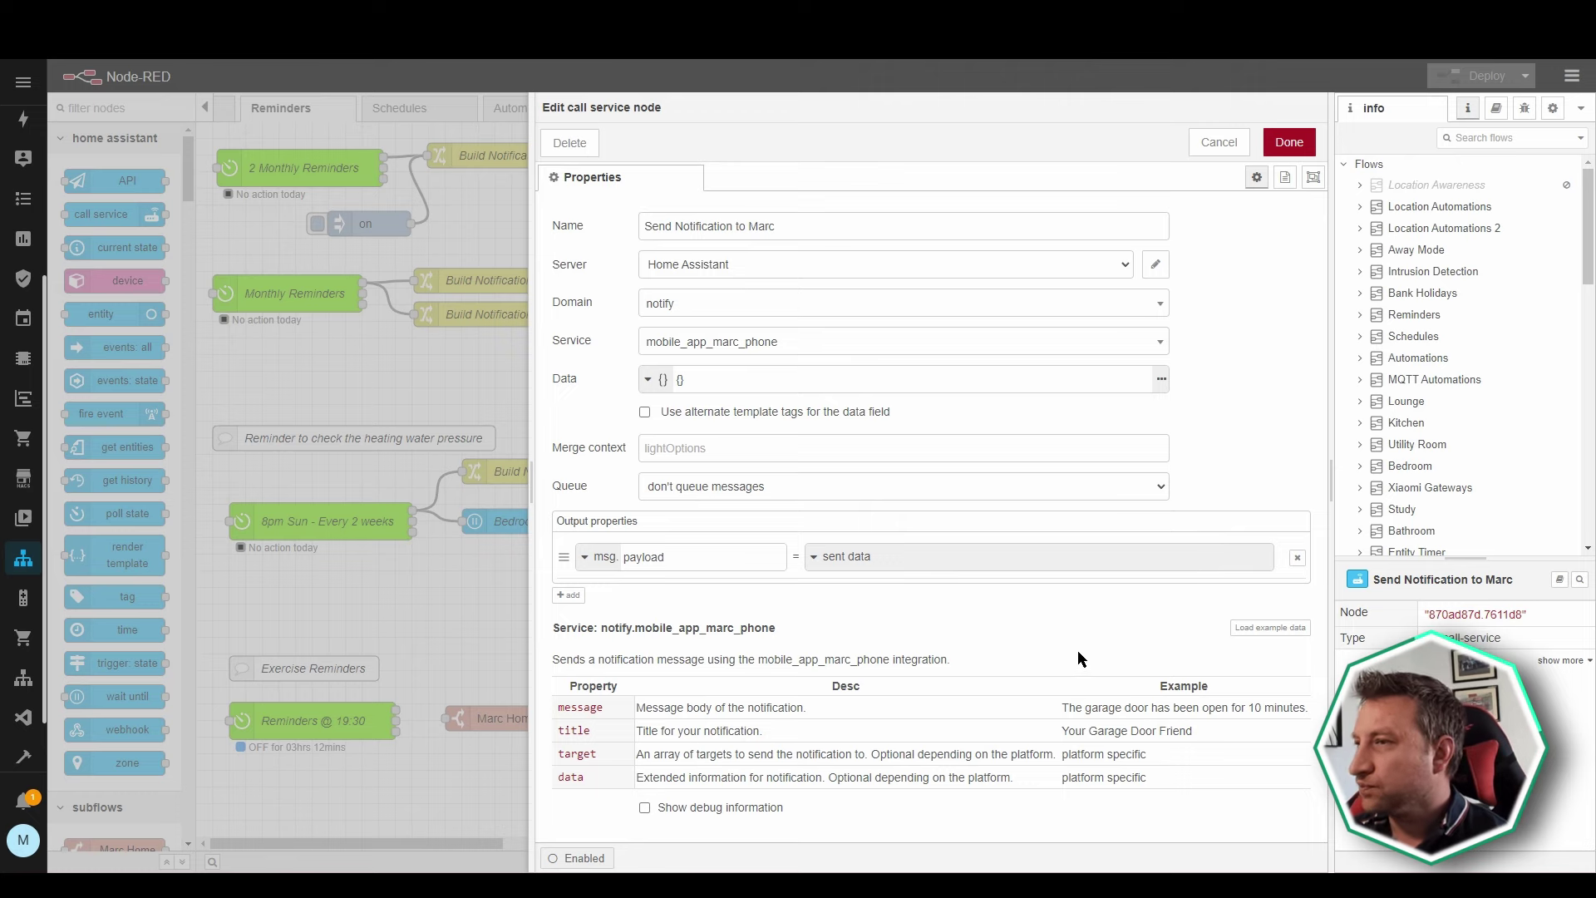
left_click(1219, 143)
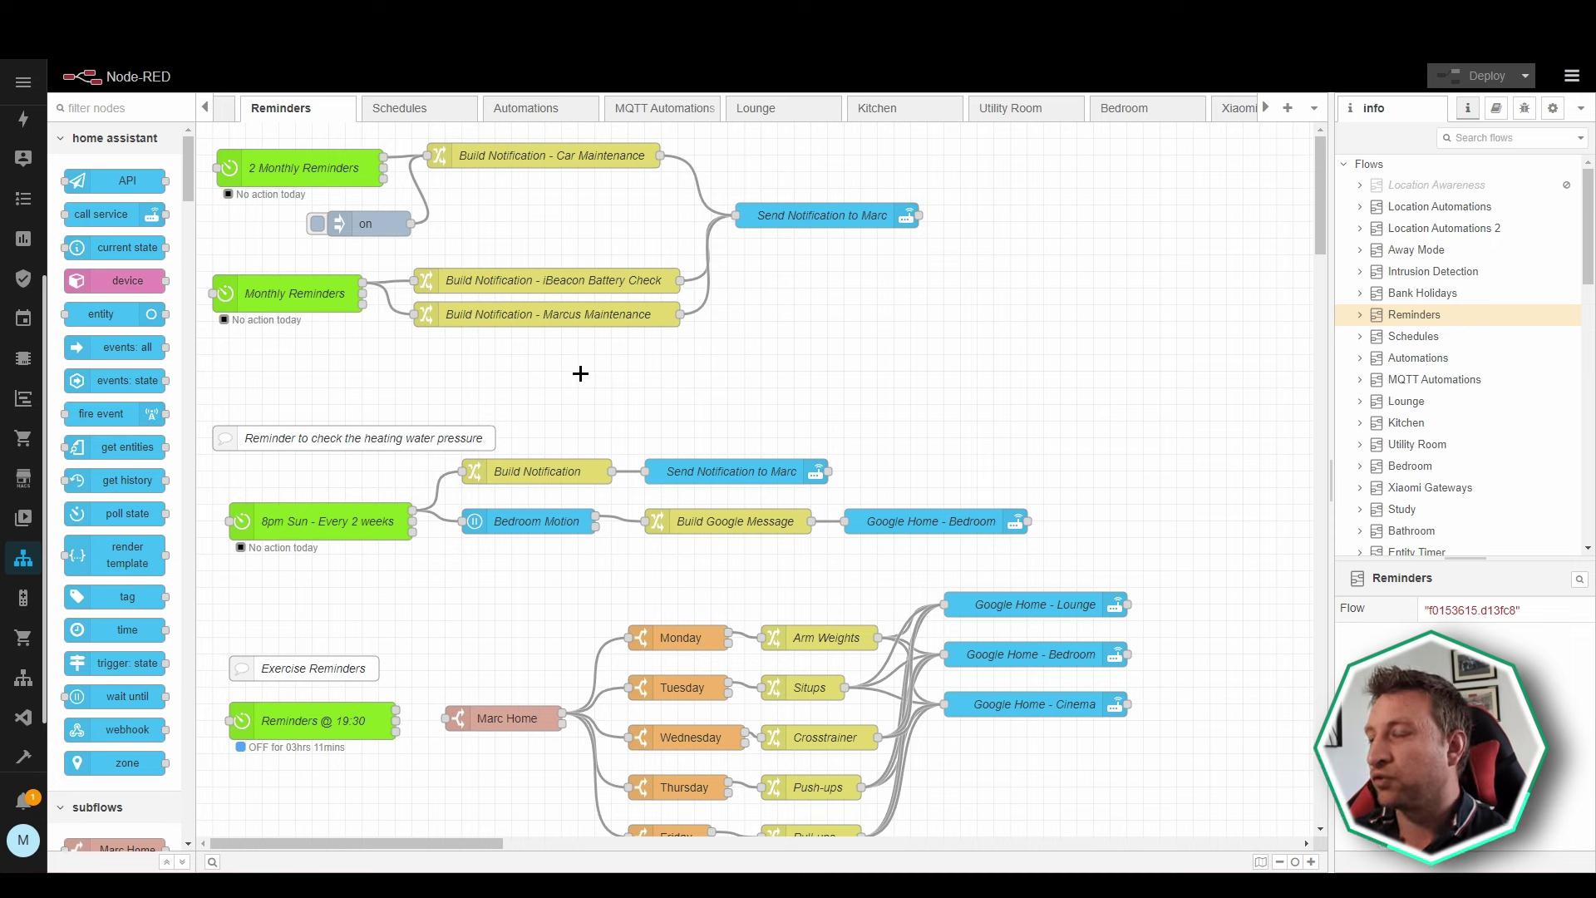
left_click_drag(565, 379, 668, 406)
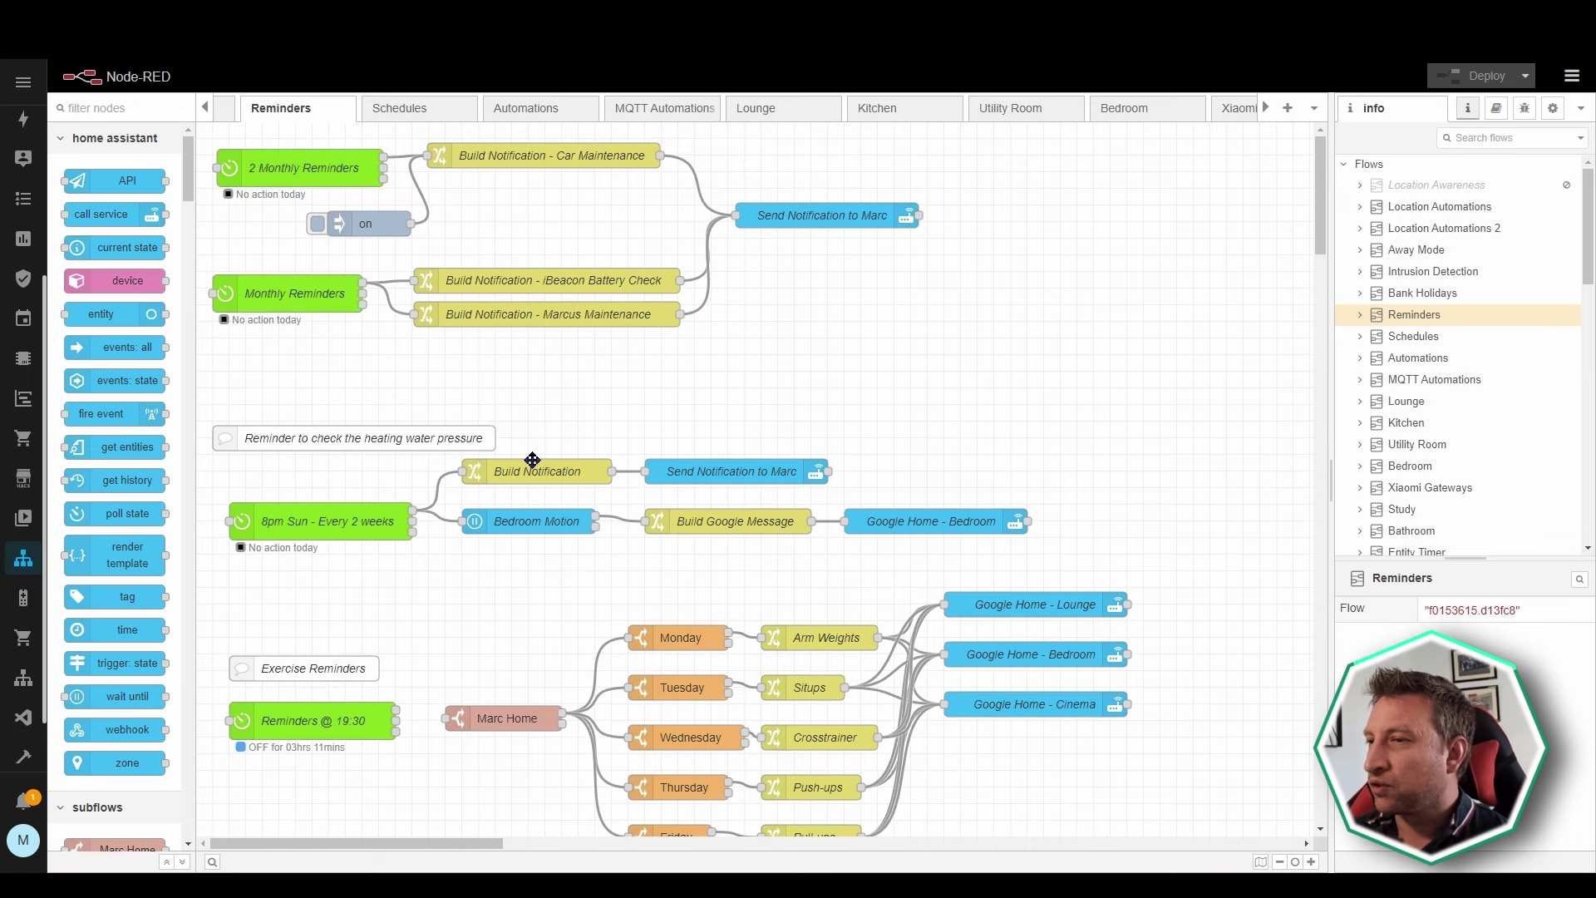
Look over the heating water pressure reminder's Build Notification and Bedroom Motion nodes, leaving them unchanged.
scroll(501, 567, "down", 1)
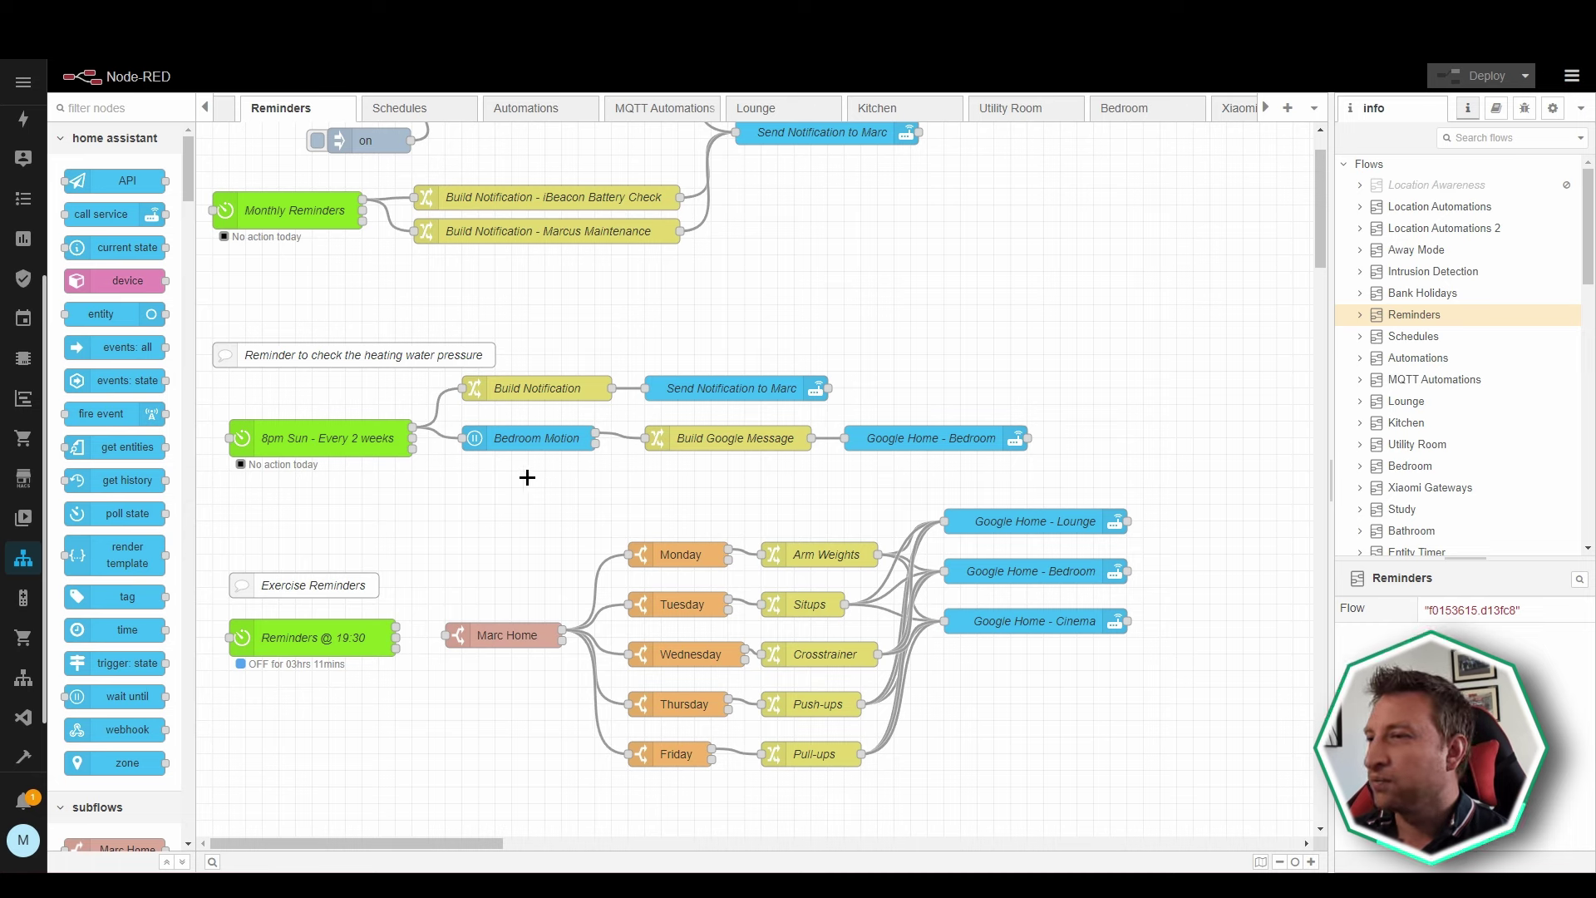
left_click(540, 390)
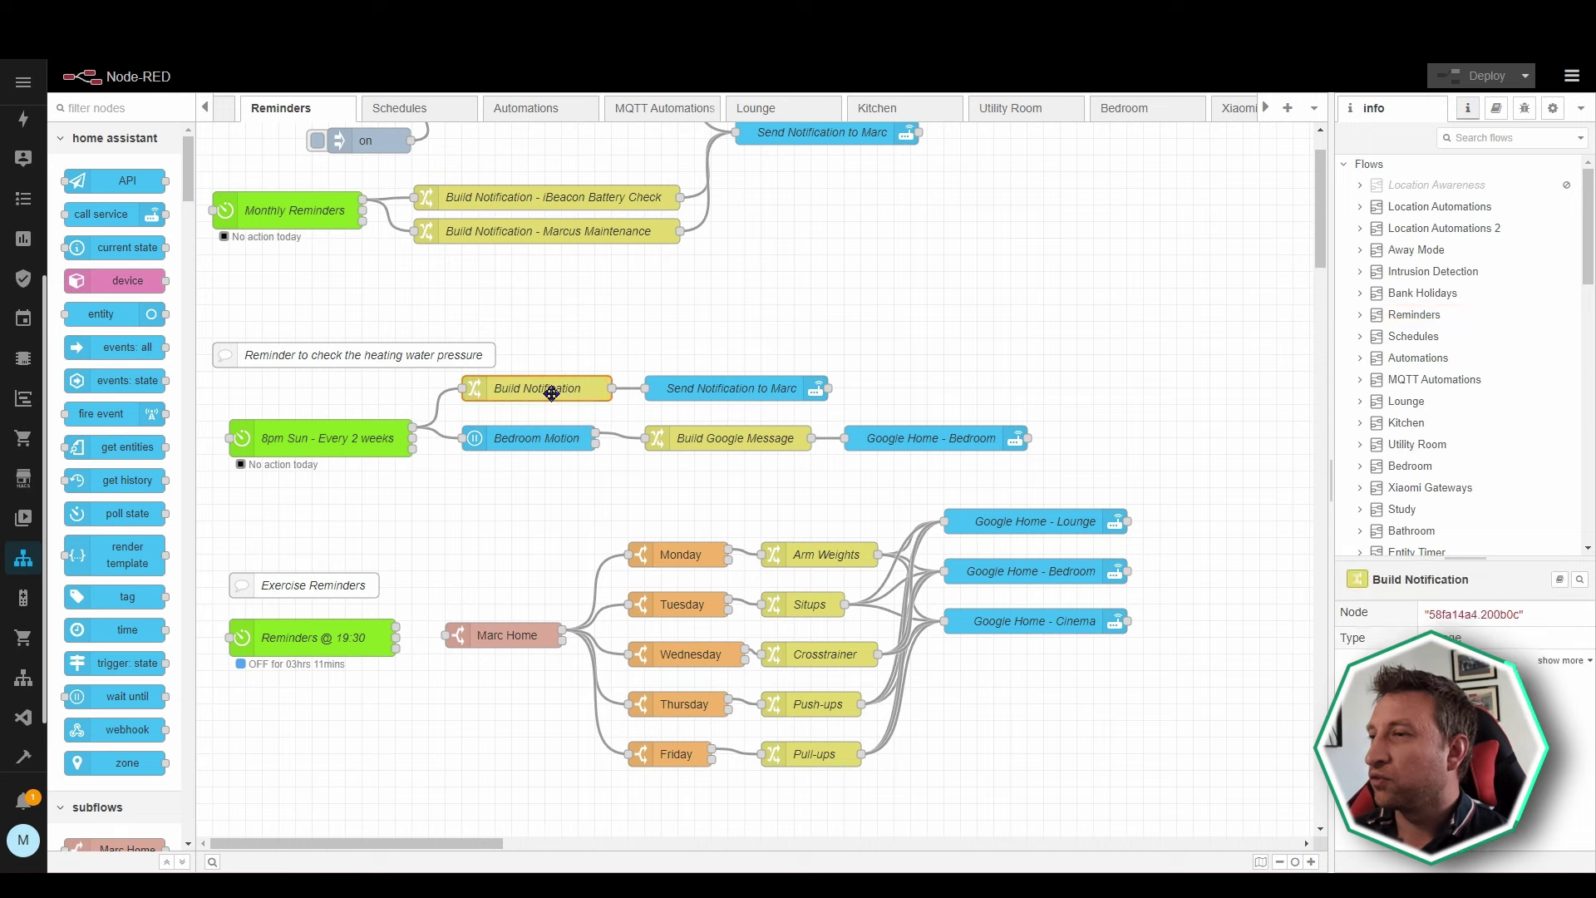
left_click(534, 505)
left_click(529, 442)
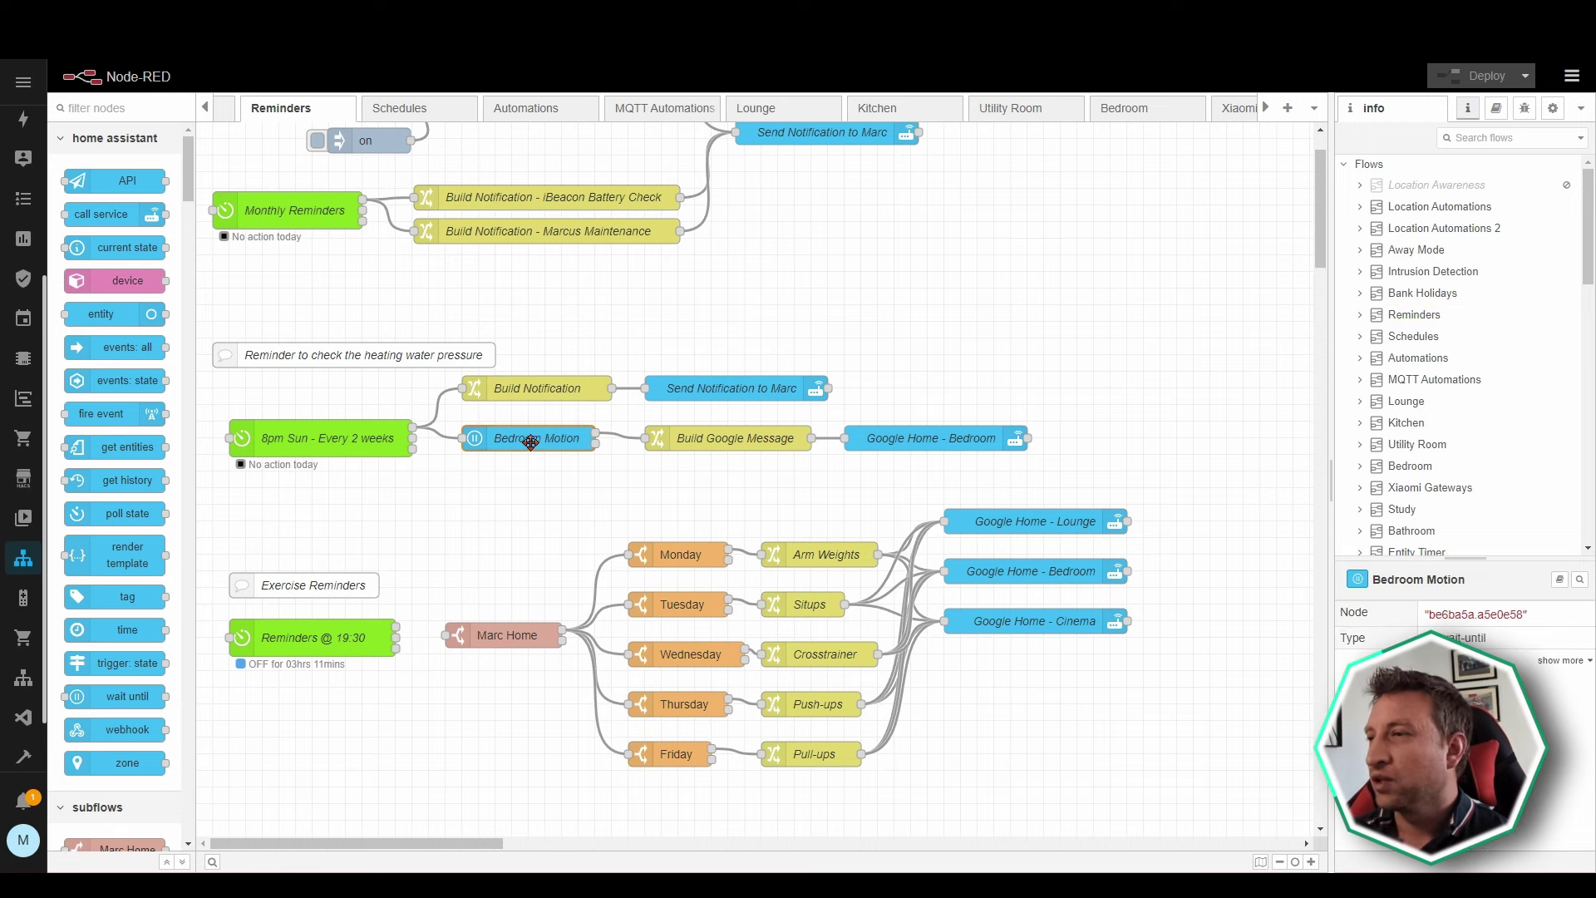
key("Return")
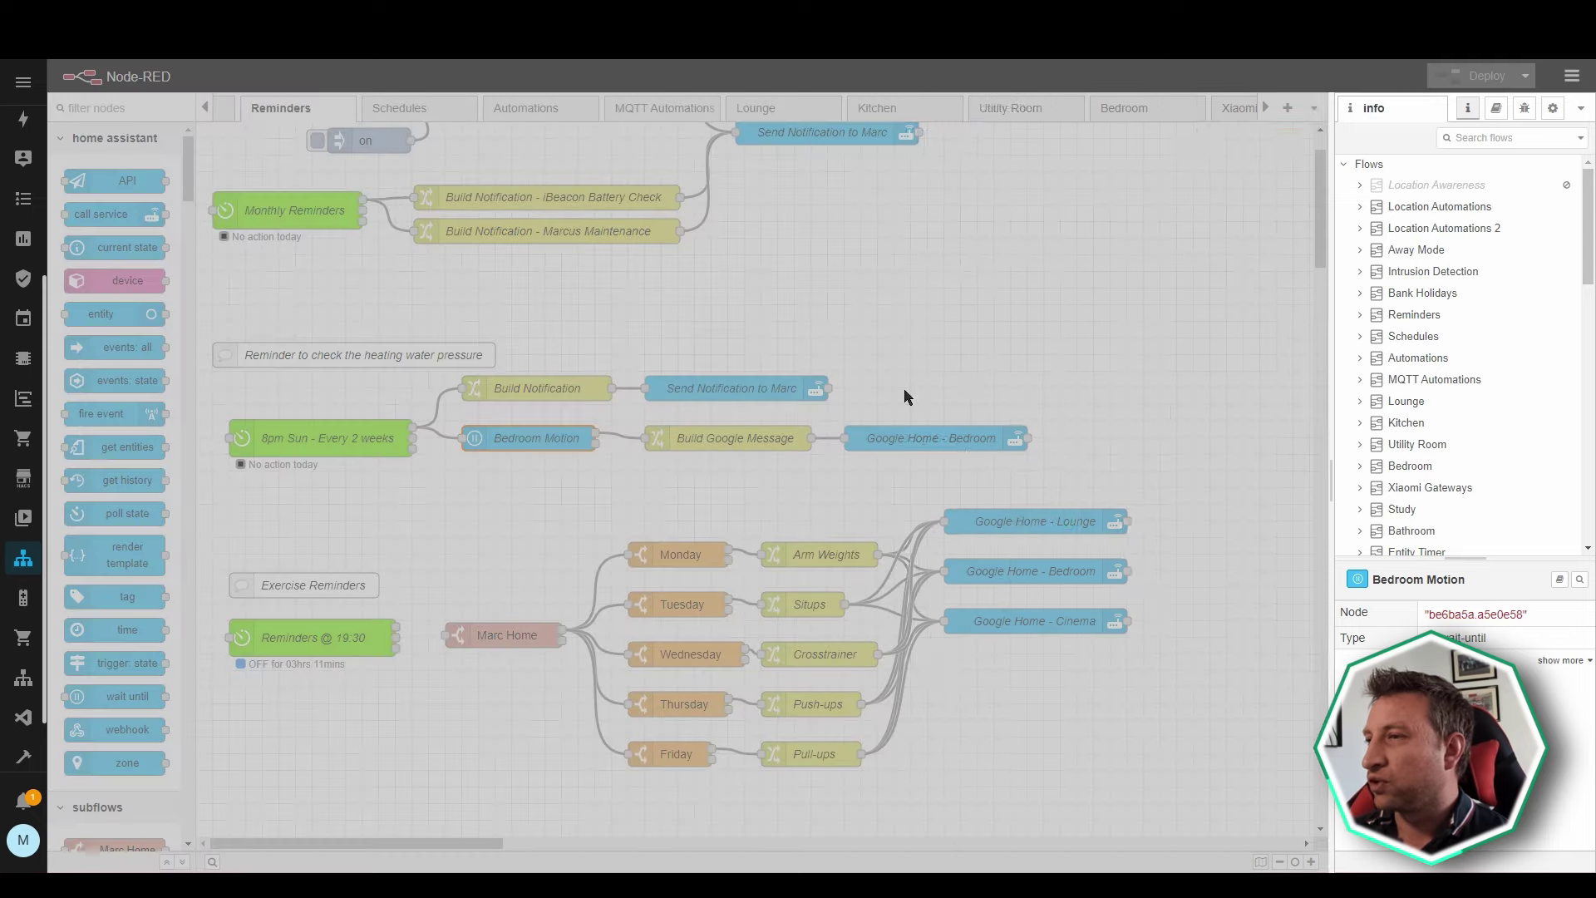
left_click(1218, 143)
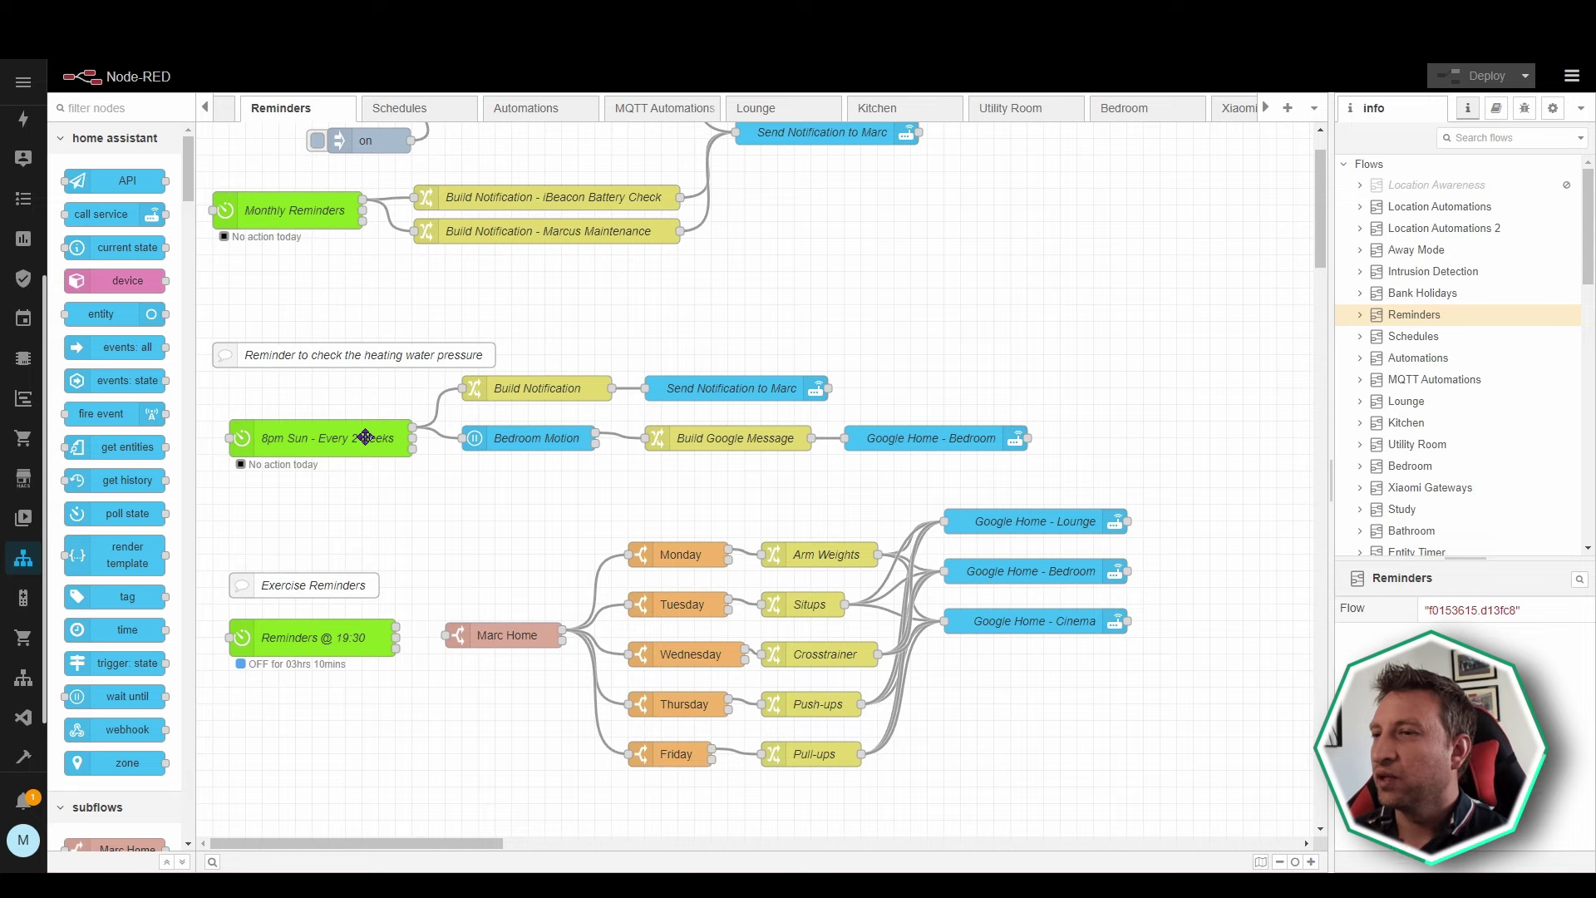
Check the on and off times of the 8pm Sun - Every 2 weeks bigtimer node, and close it without saving.
double_click(366, 438)
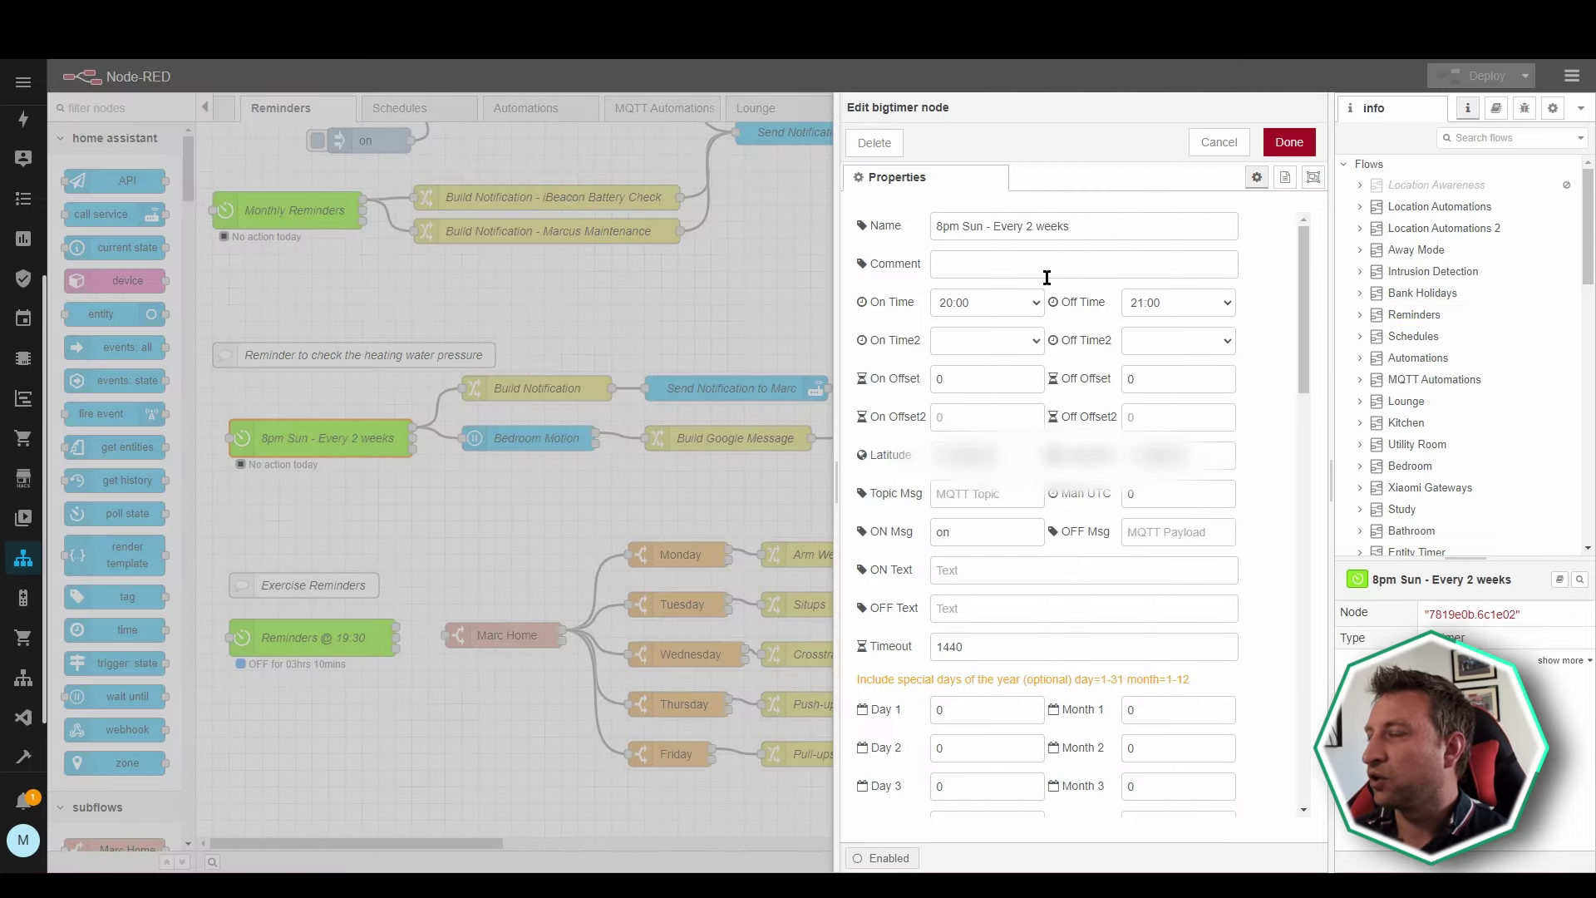
left_click(1212, 143)
left_click(492, 484)
Examine the Bedroom Motion wait until node's entity, state condition, timeout and check options, and close it without saving.
left_click(512, 447)
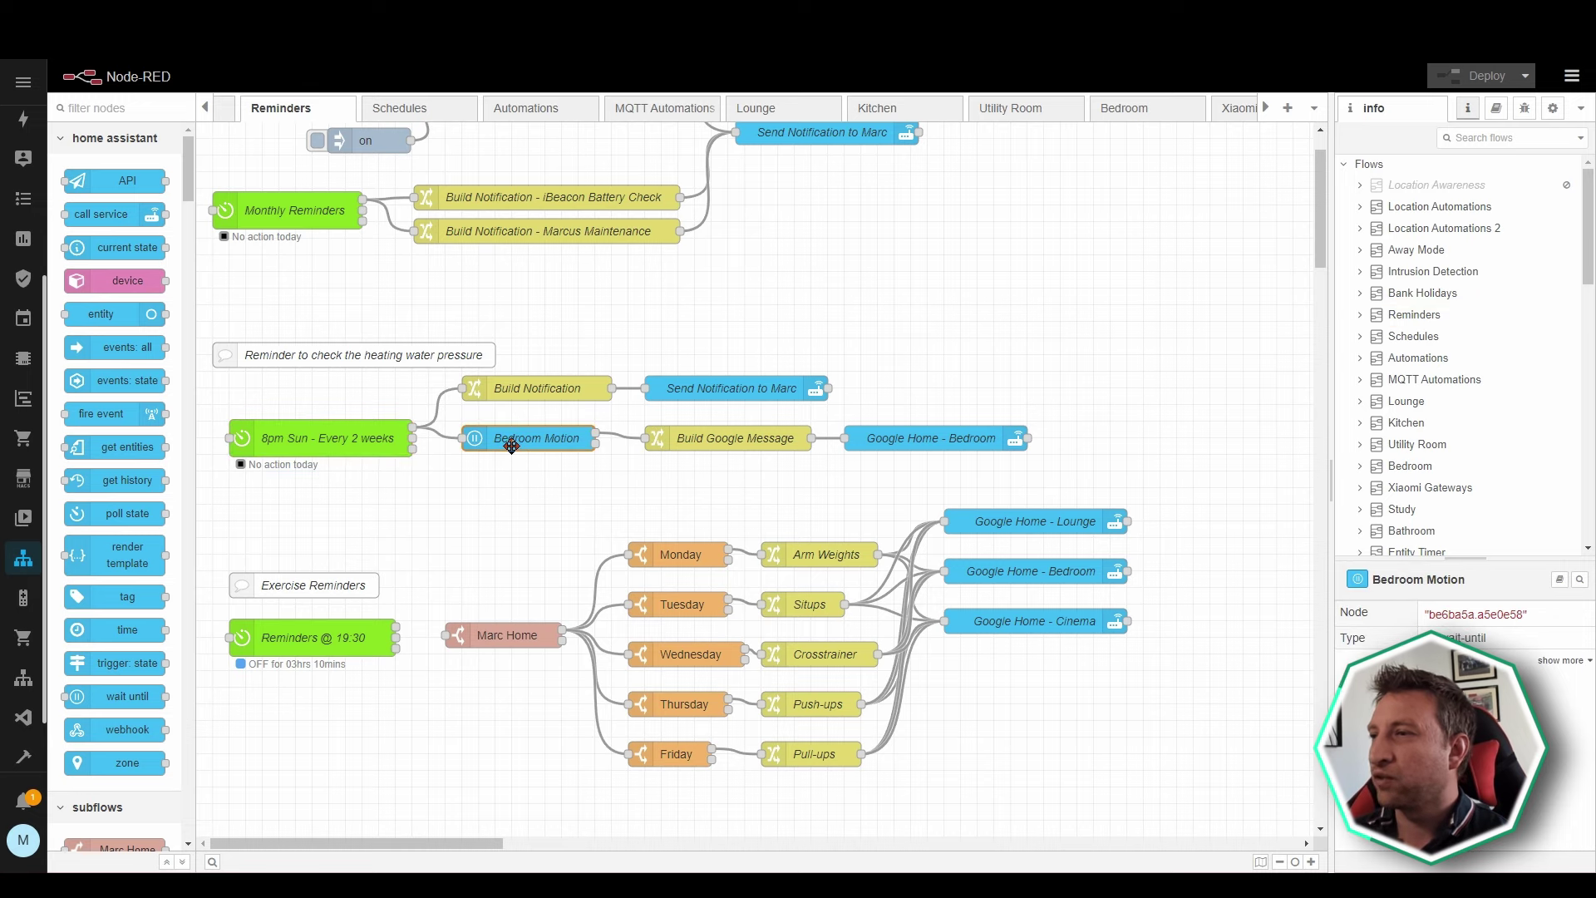
double_click(512, 447)
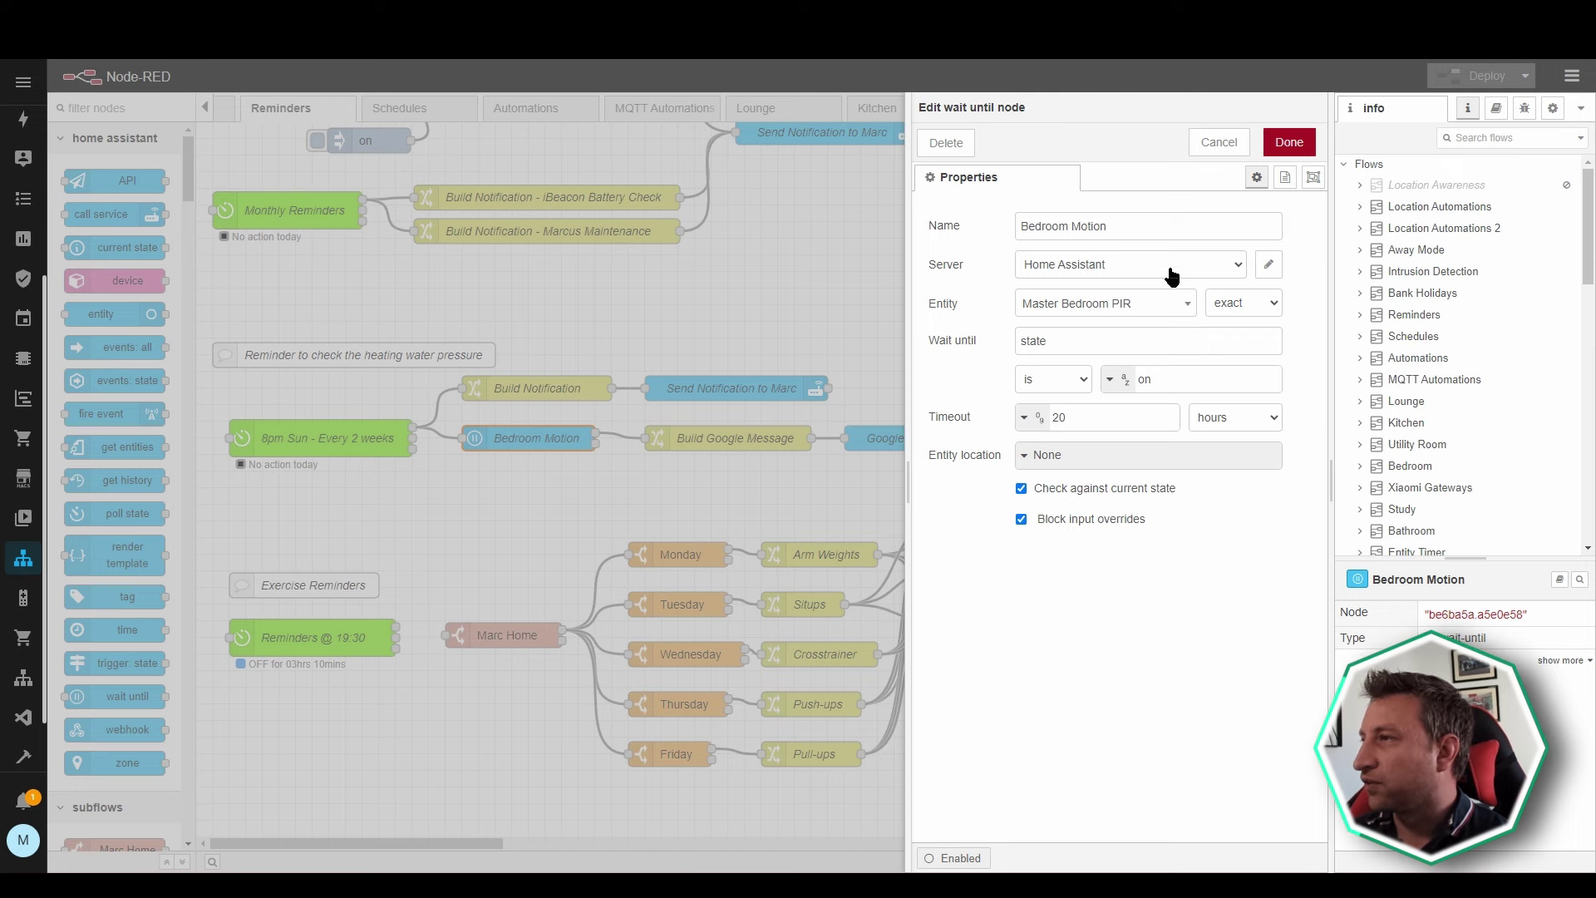
left_click(1220, 145)
left_click(711, 487)
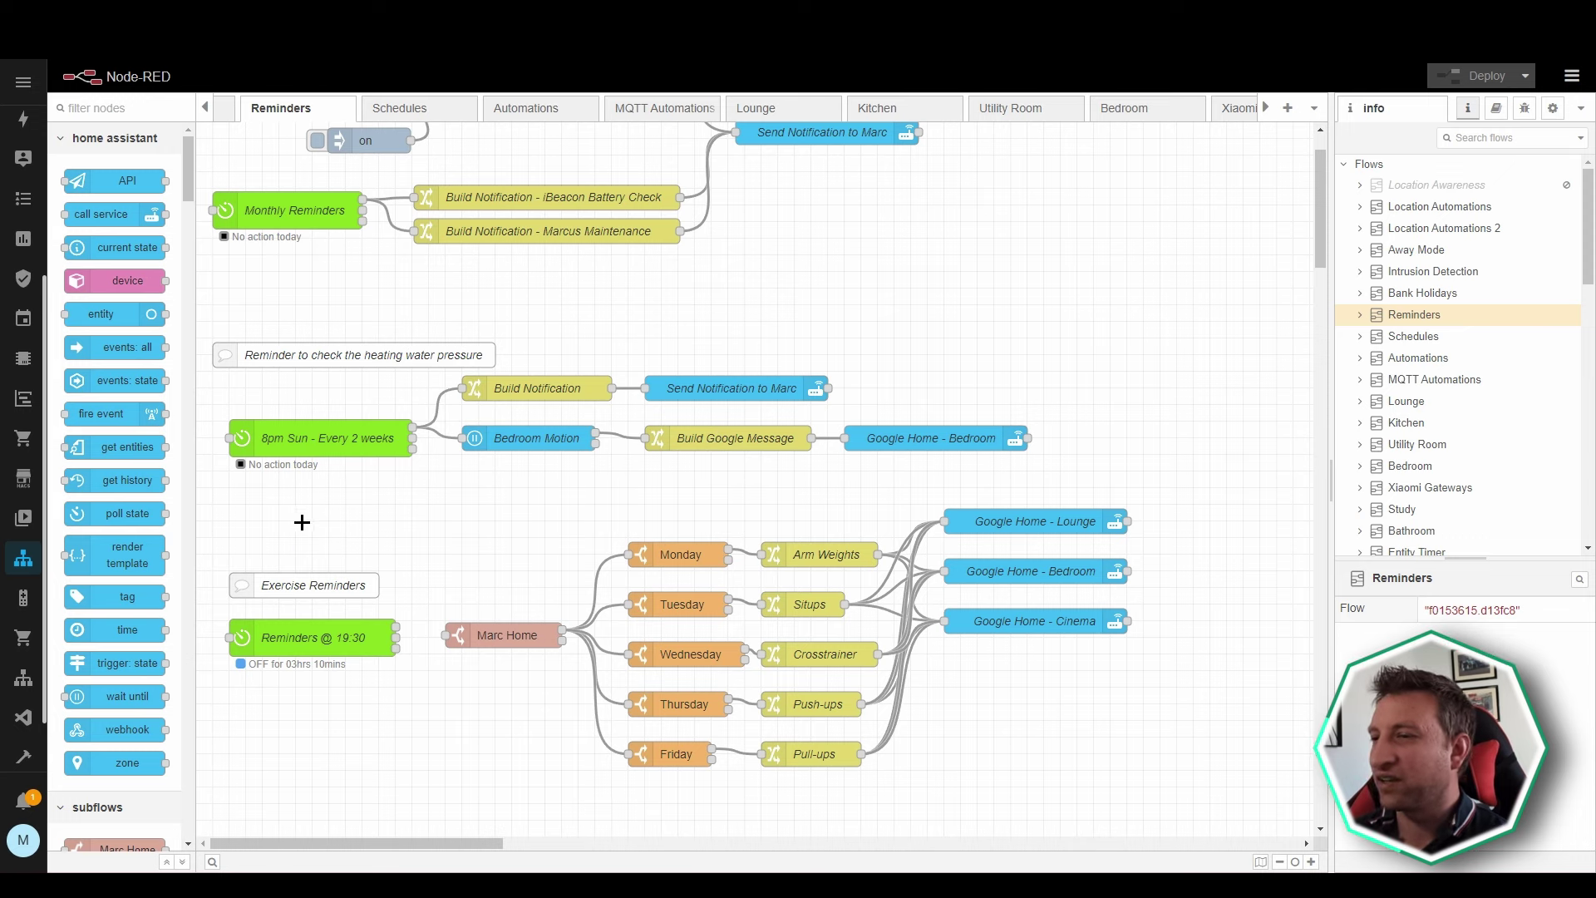
Look over the Exercise Reminders flow, starting with its Reminders @ 19:30 timer node and the presence check beside it.
left_click_drag(302, 523, 505, 747)
left_click(504, 743)
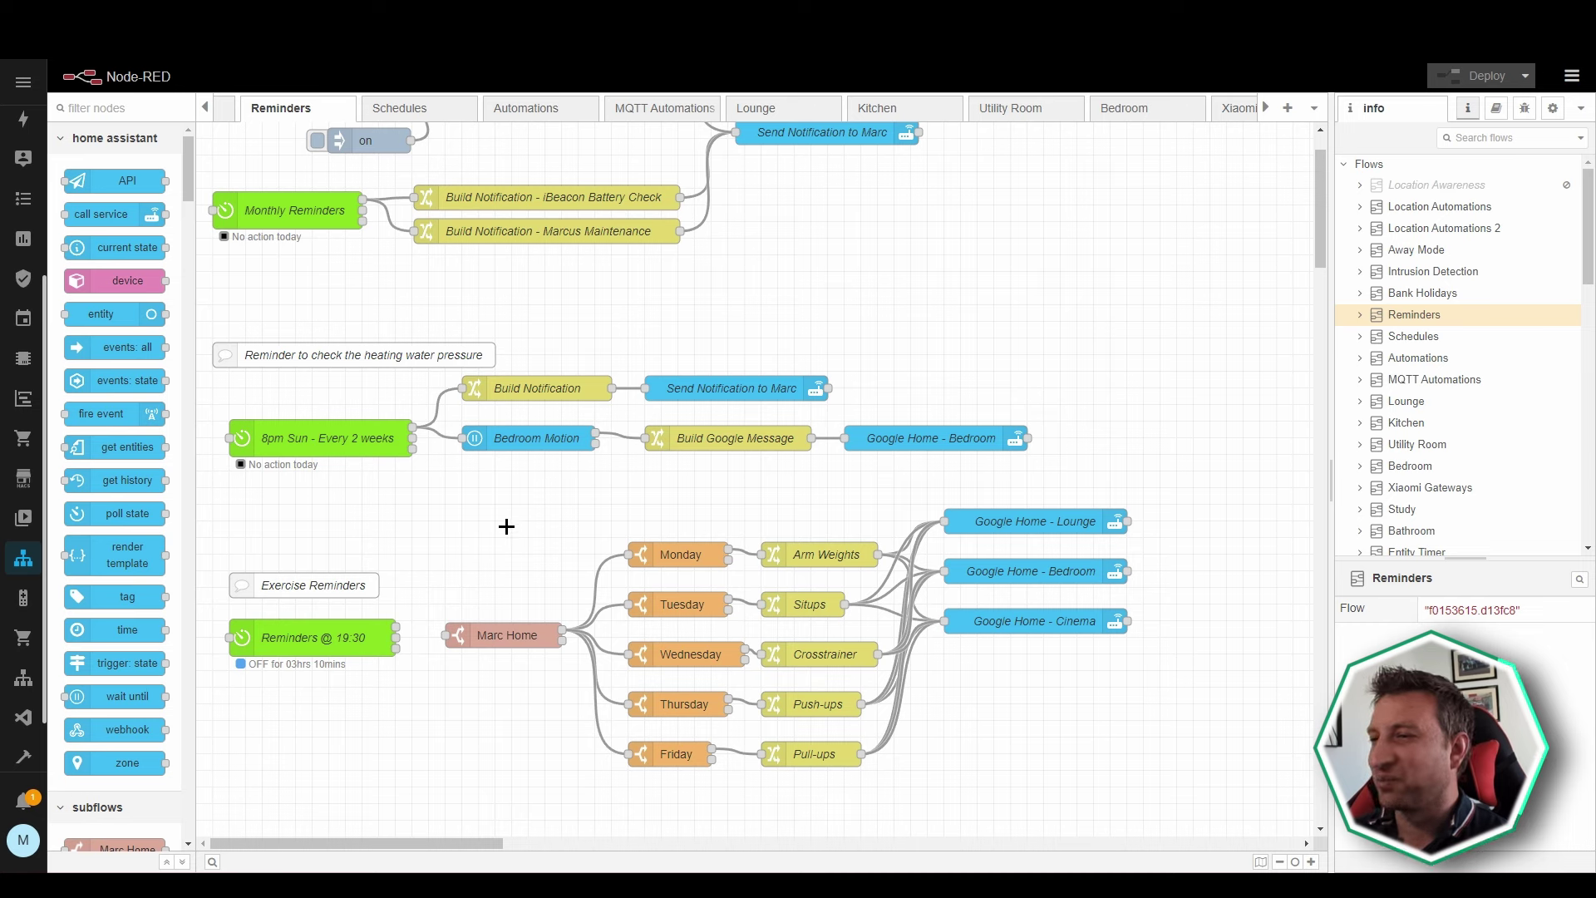
left_click_drag(390, 597, 488, 698)
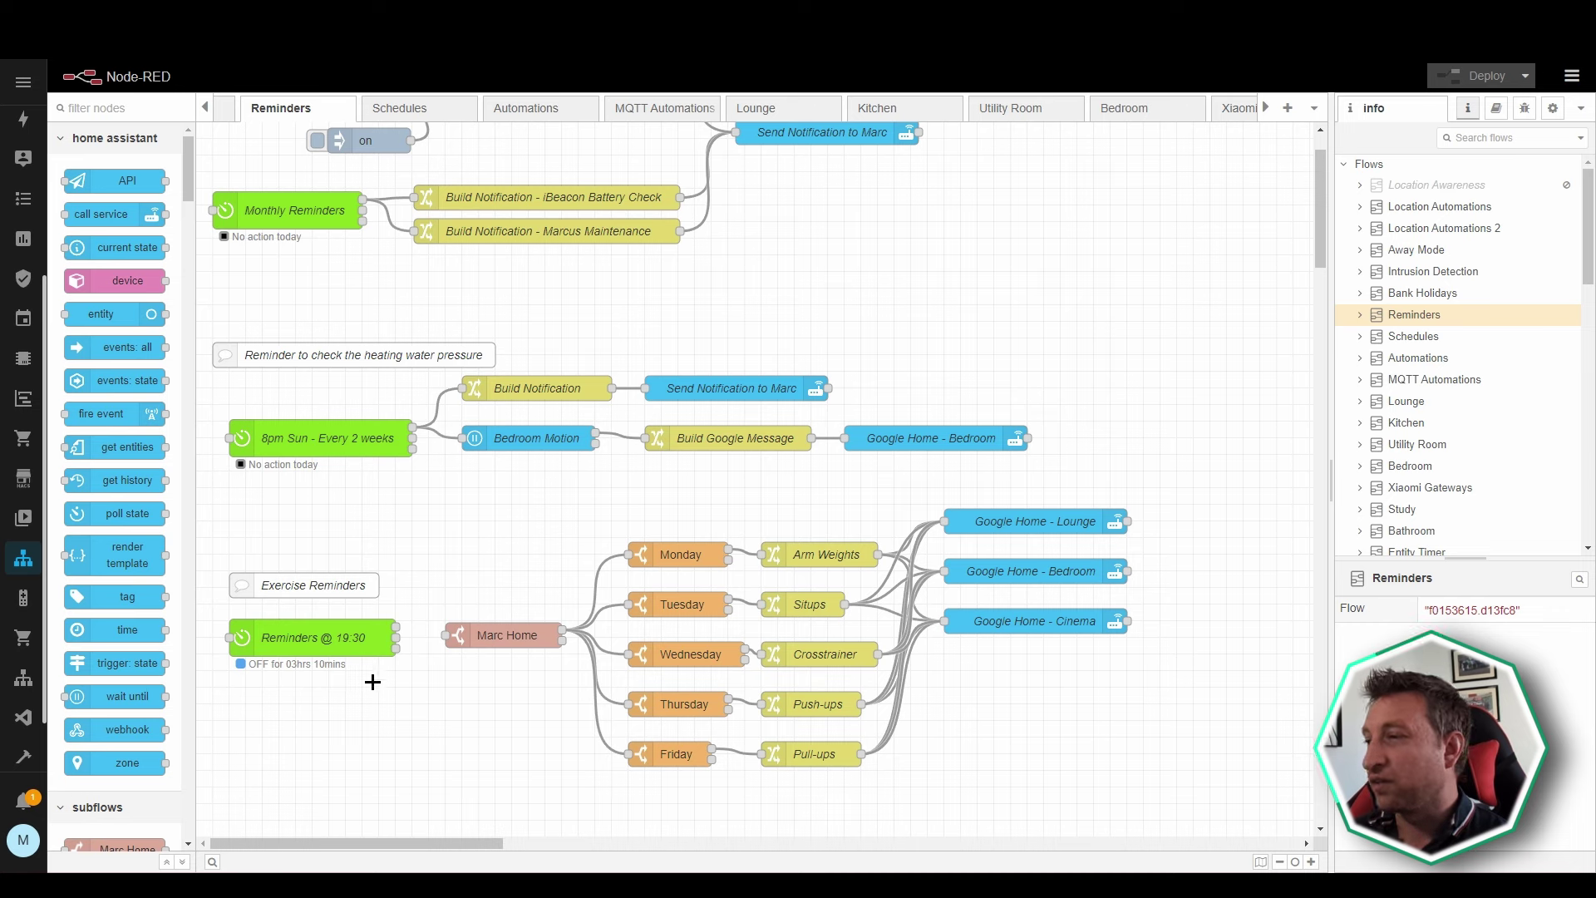
left_click(357, 642)
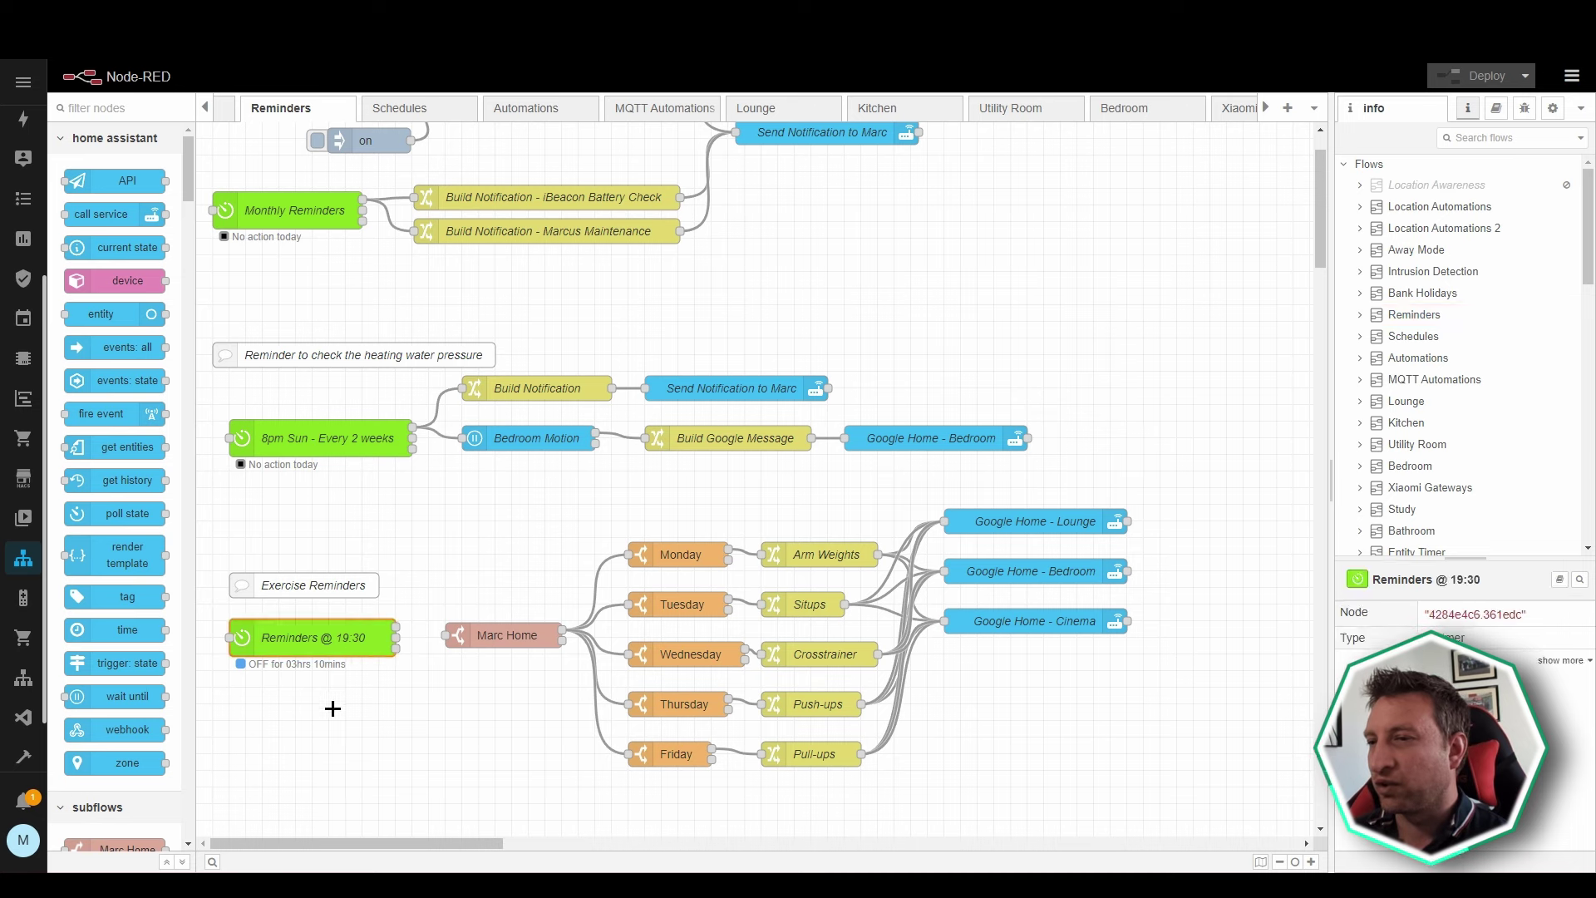
left_click(535, 746)
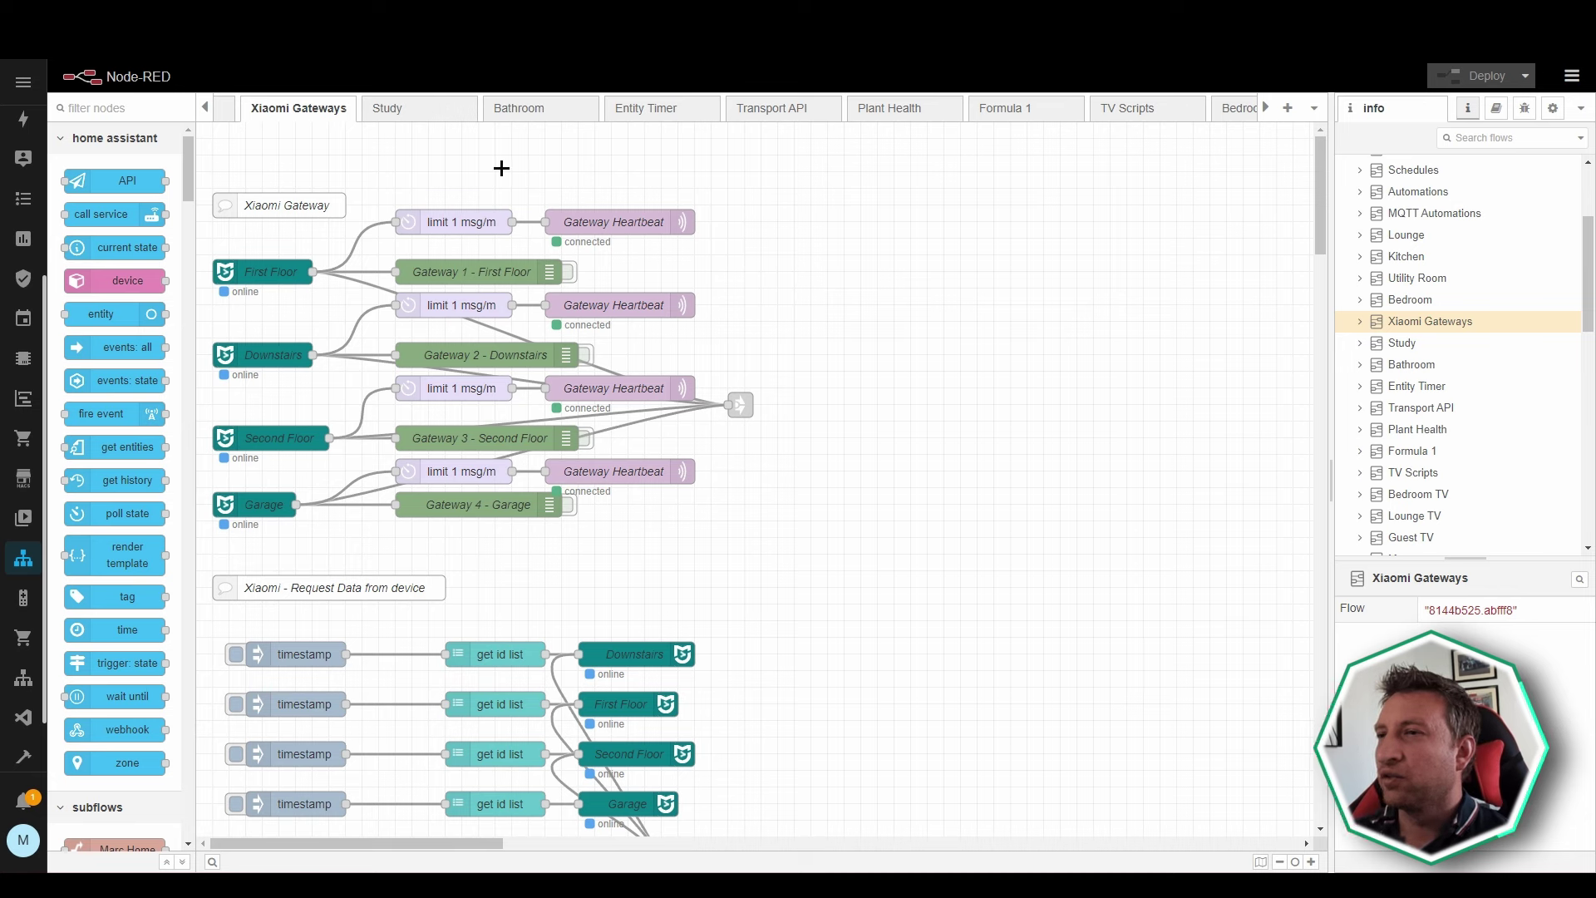
Review the First Floor gateway node in the Xiaomi Gateways flow and the nodes it feeds.
left_click(261, 276)
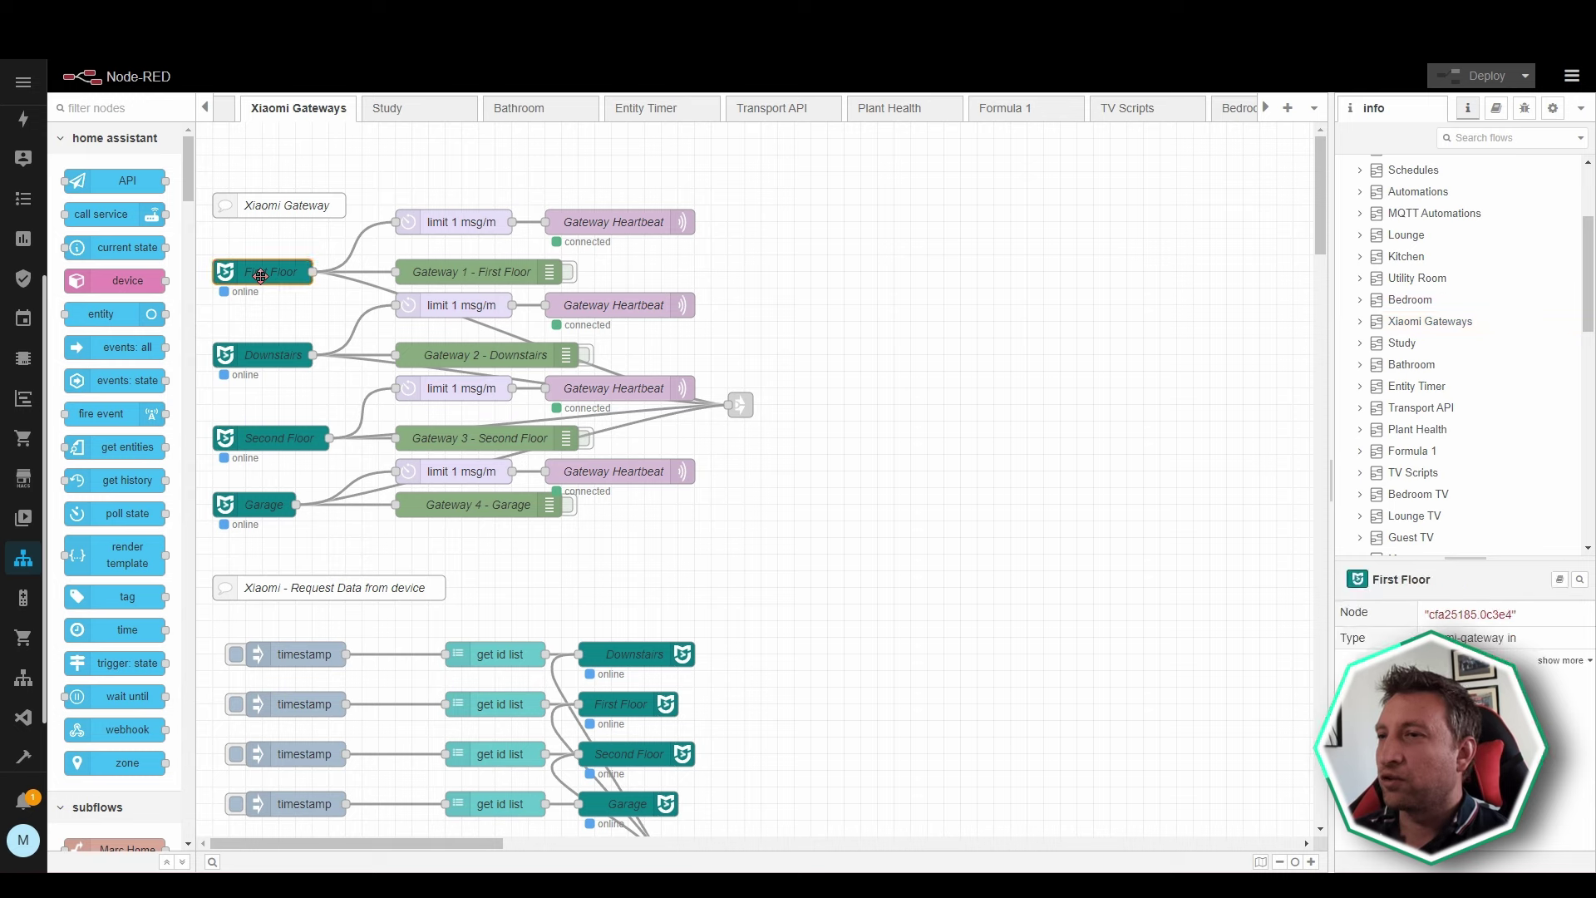
left_click(830, 324)
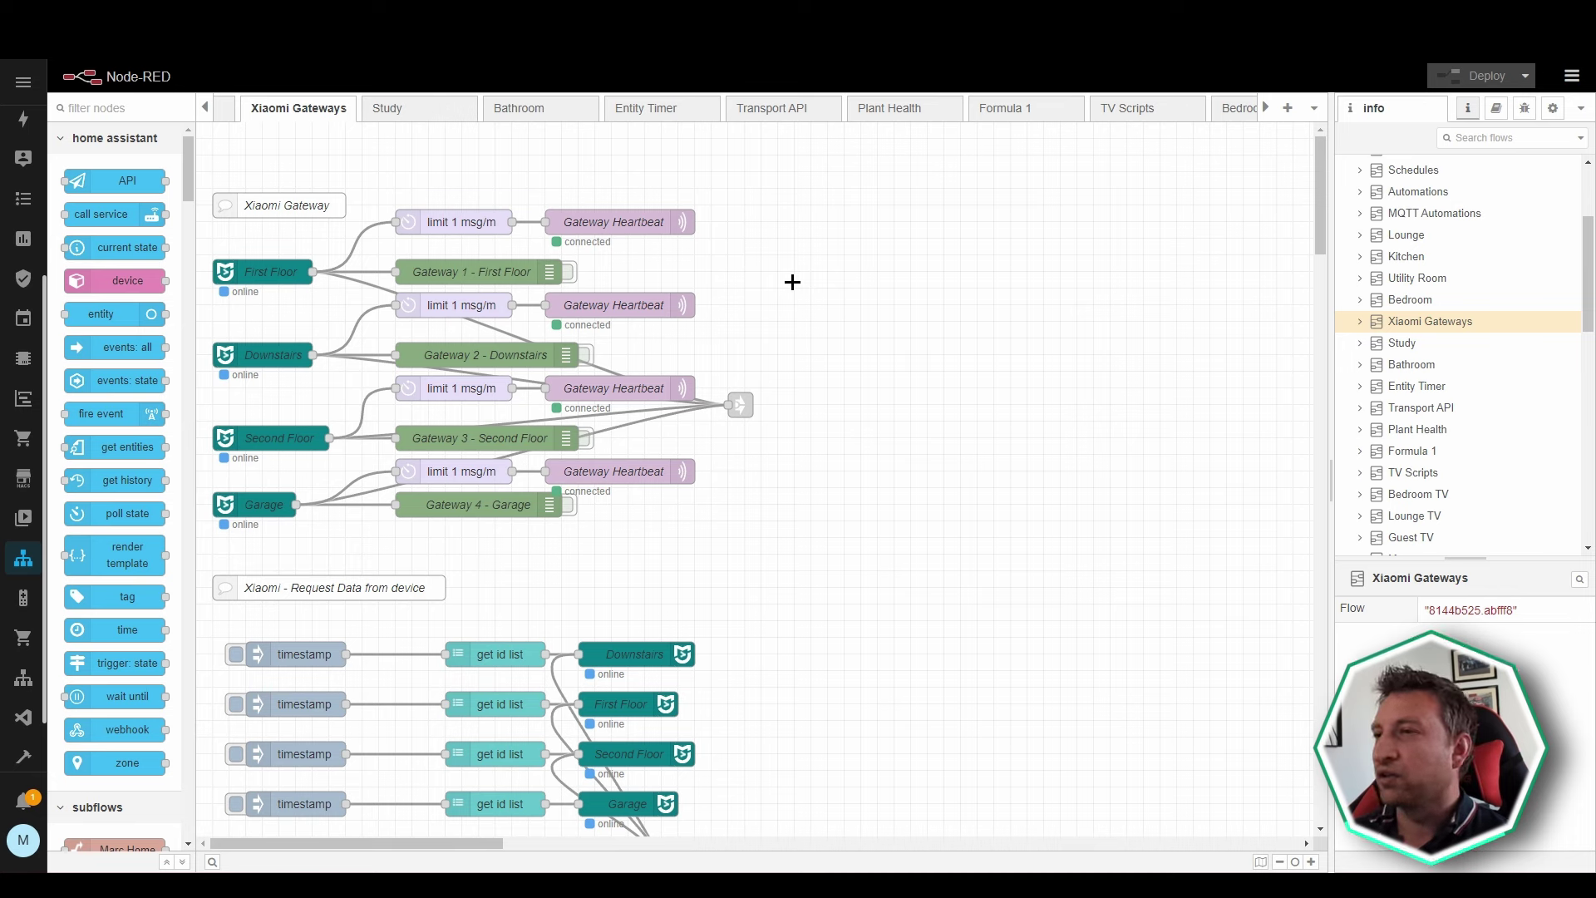
left_click(283, 276)
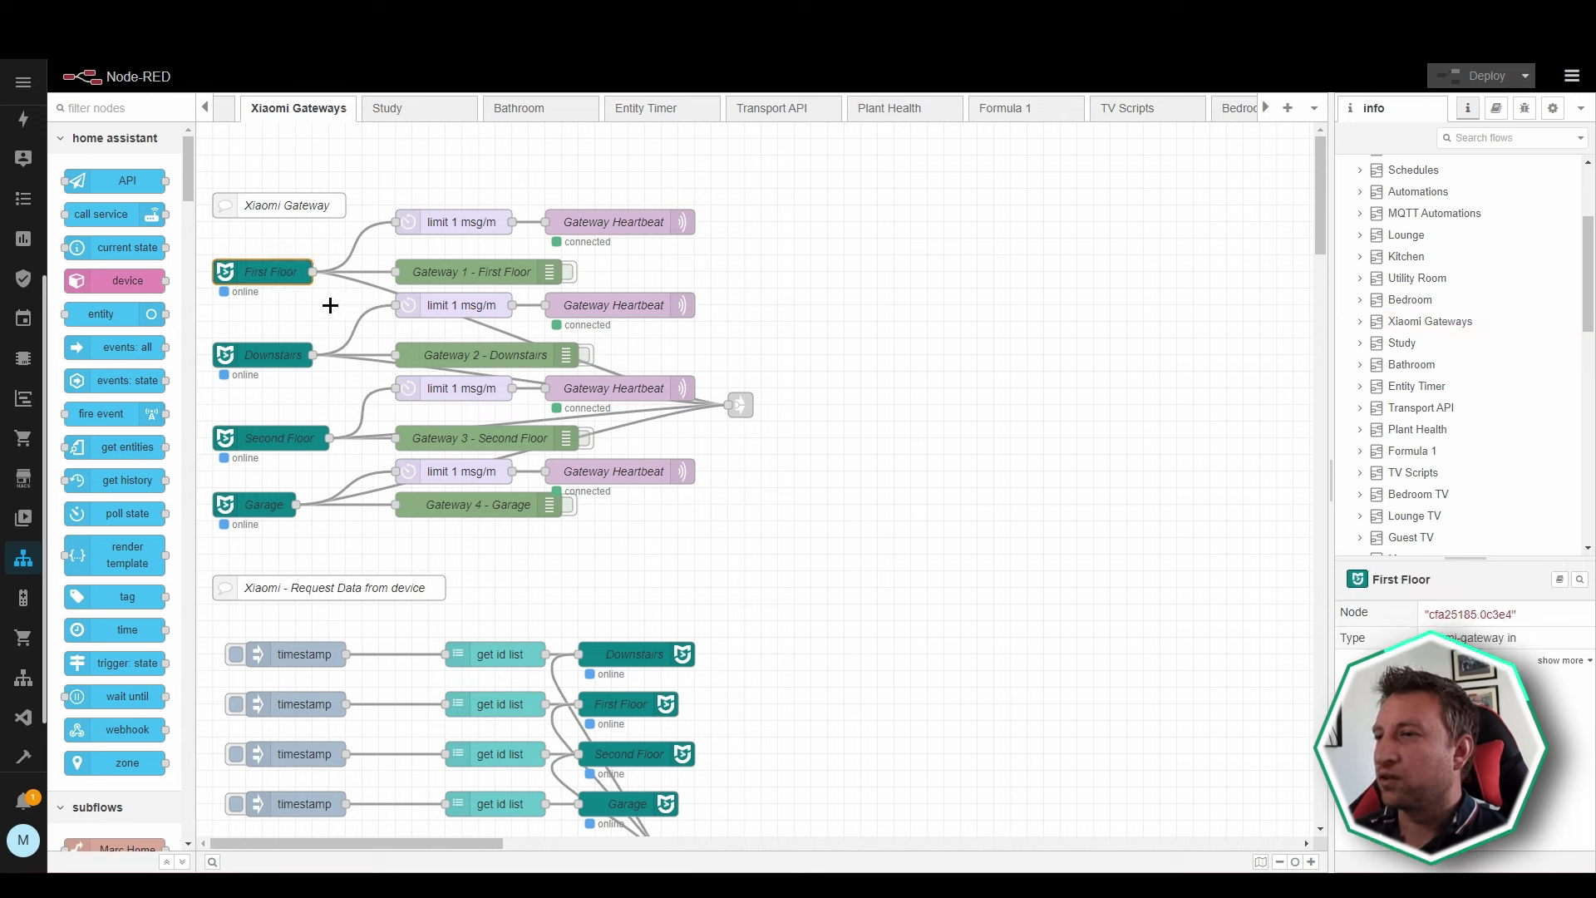
left_click(778, 320)
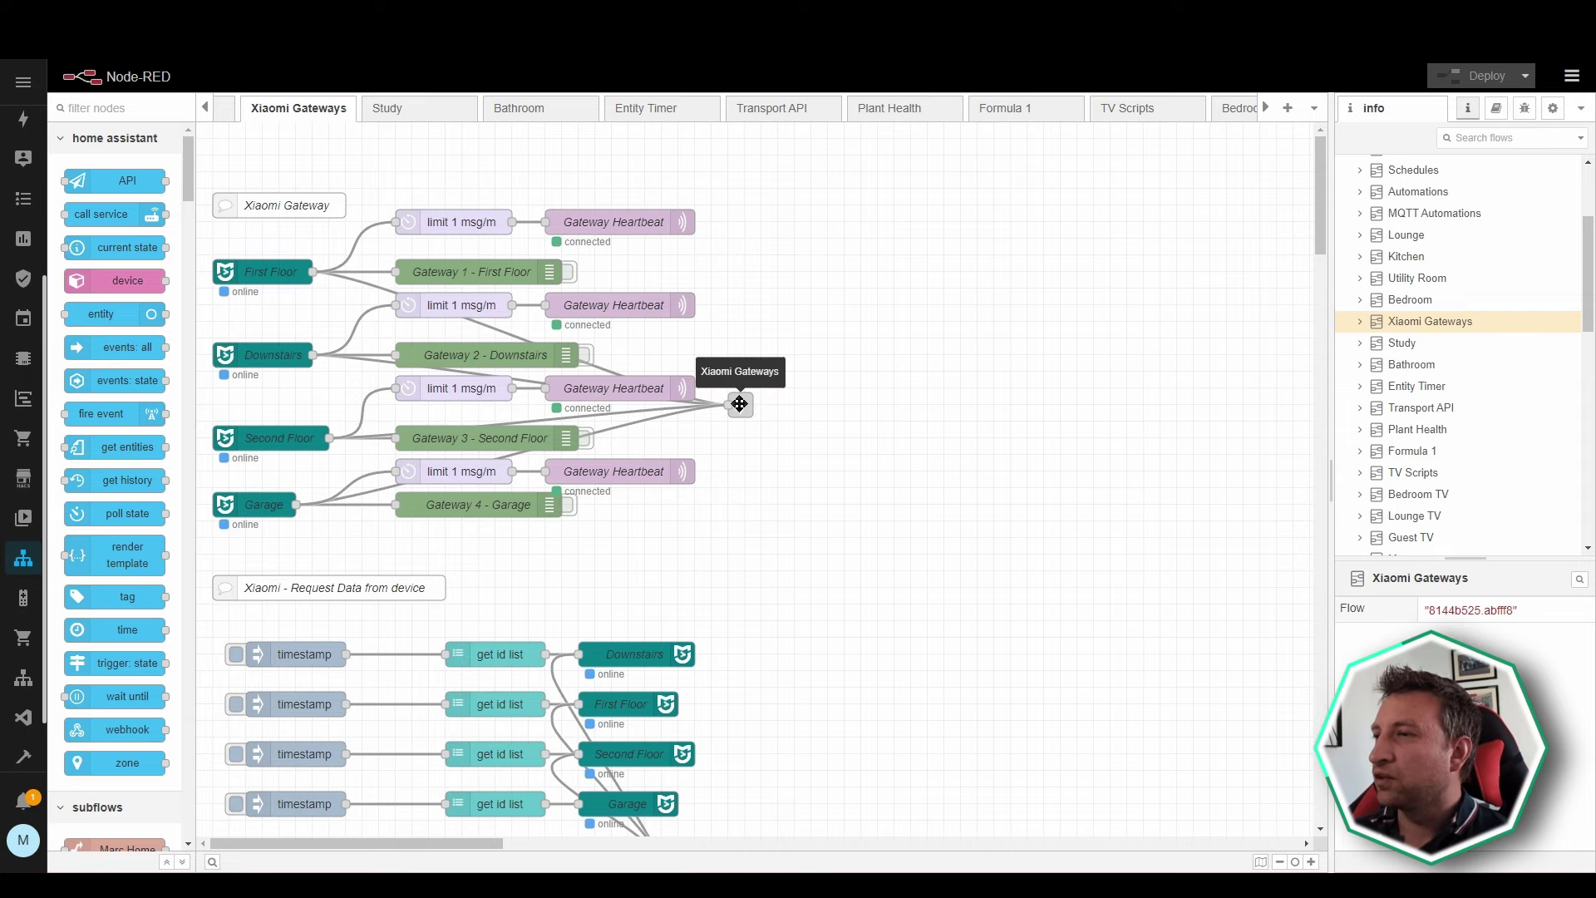
Inspect the mode and connected link nodes of the Xiaomi Gateways link out node, and close it without saving.
double_click(739, 404)
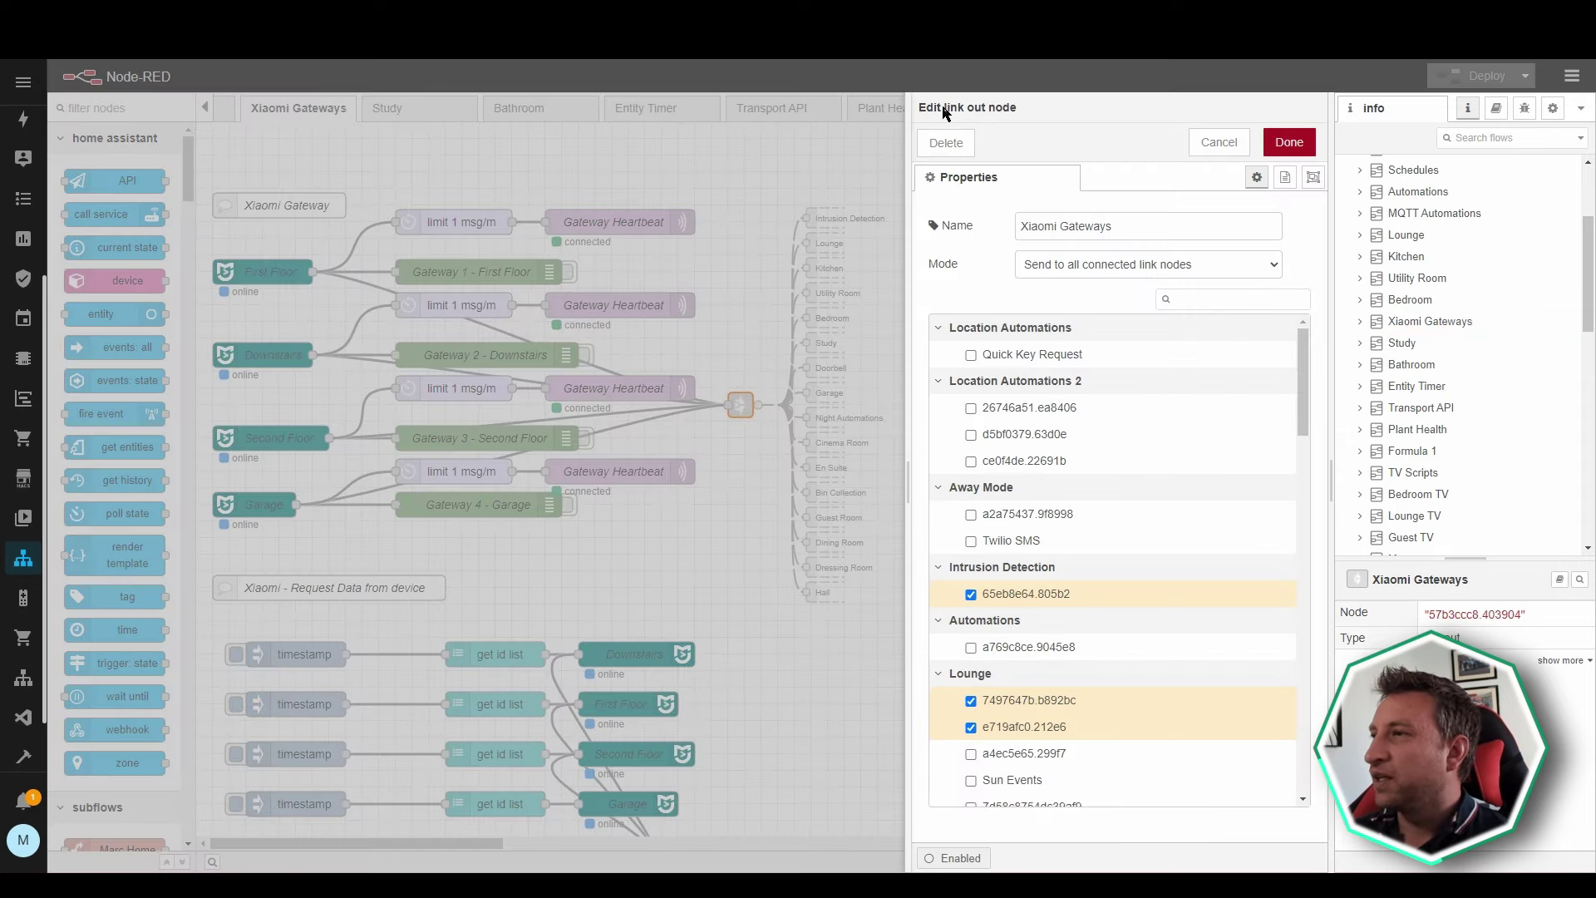
left_click(1219, 143)
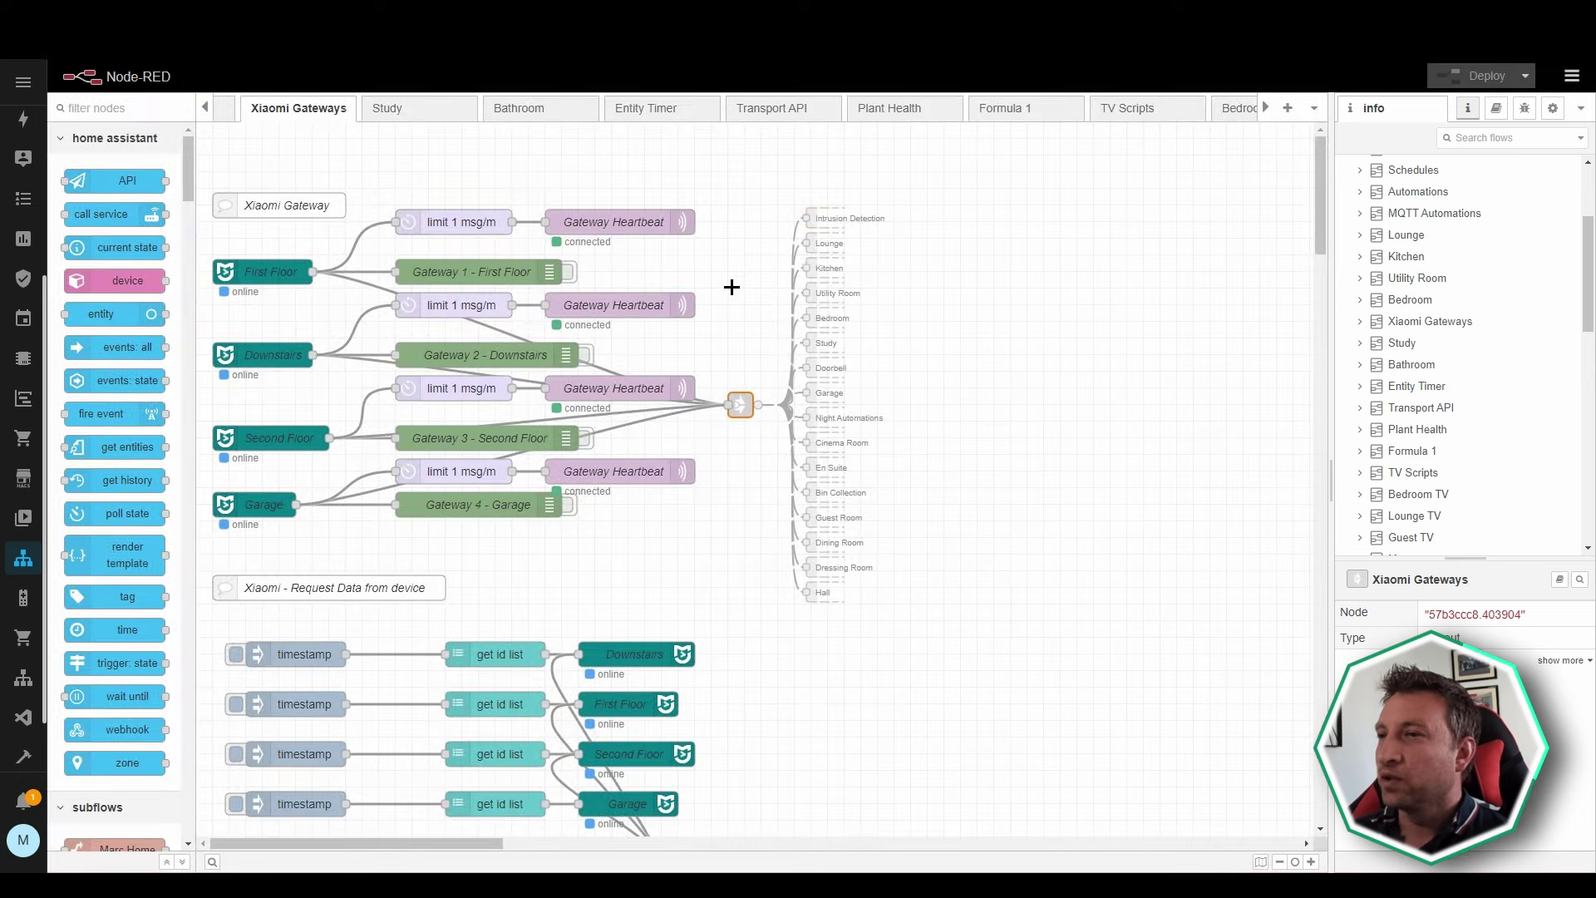
left_click(731, 287)
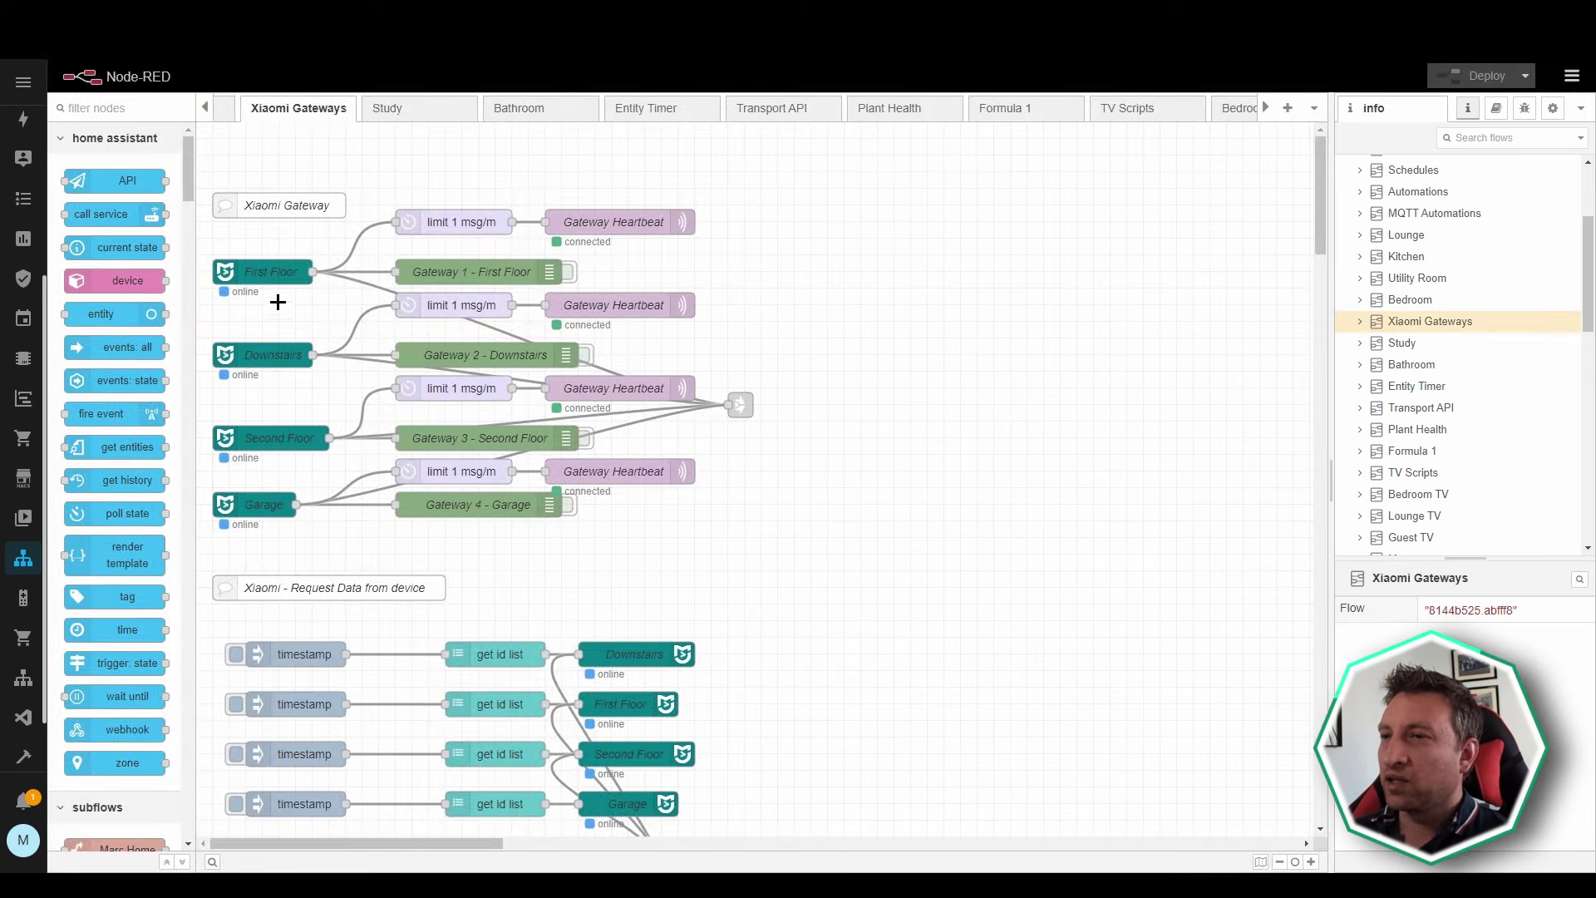
Follow the Xiaomi Gateways link to the Garage flow and select the link in node feeding the Garage and Workbench buttons.
left_click(742, 405)
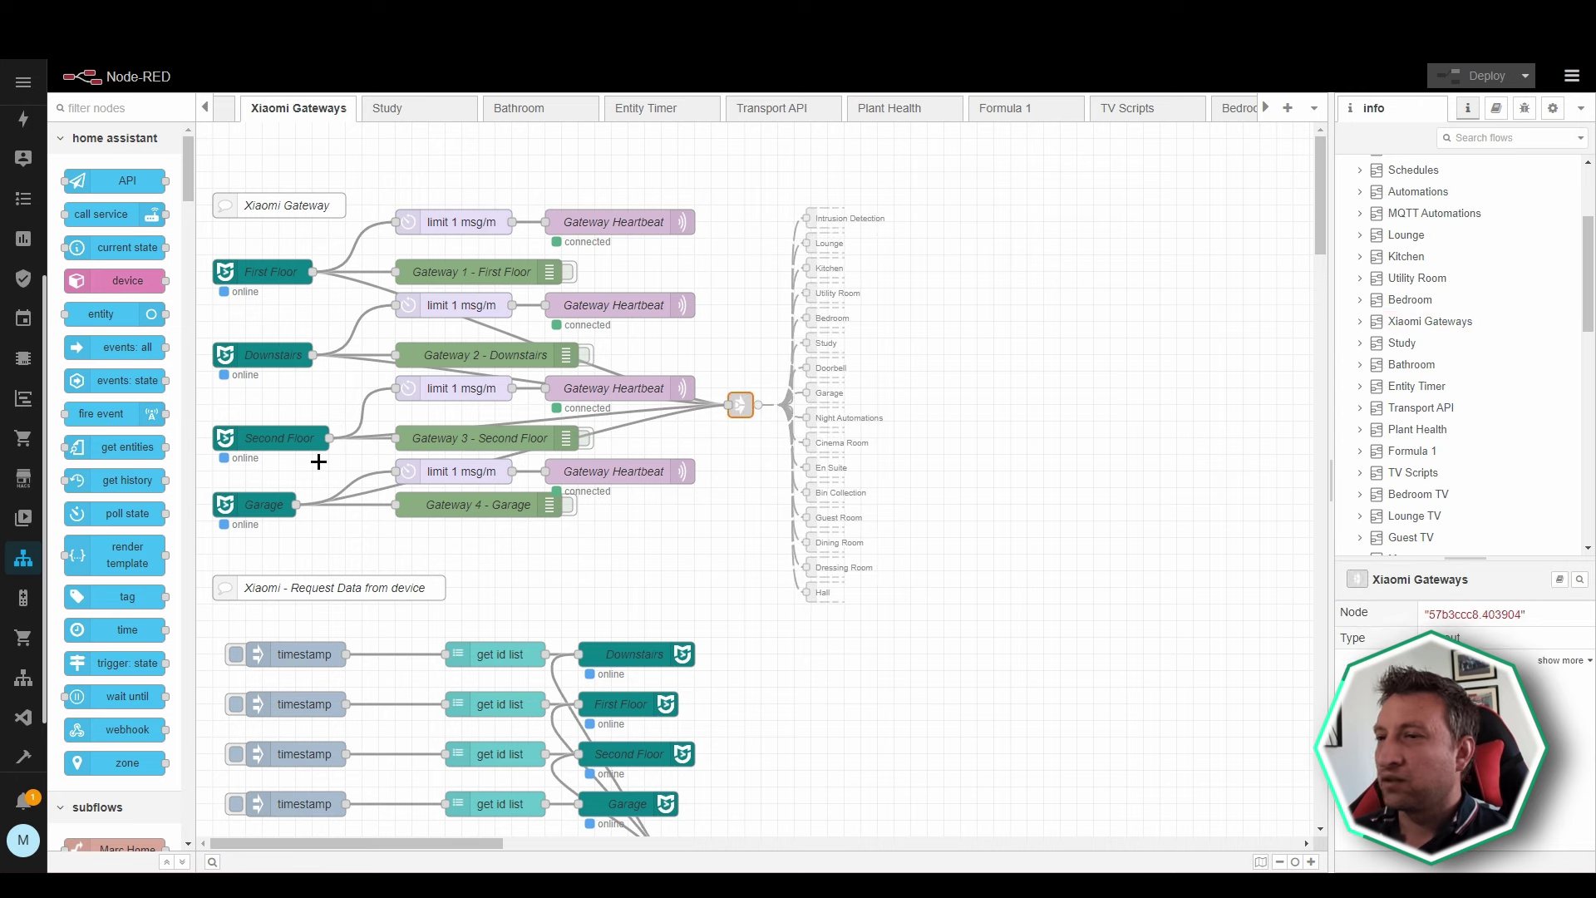
left_click(830, 402)
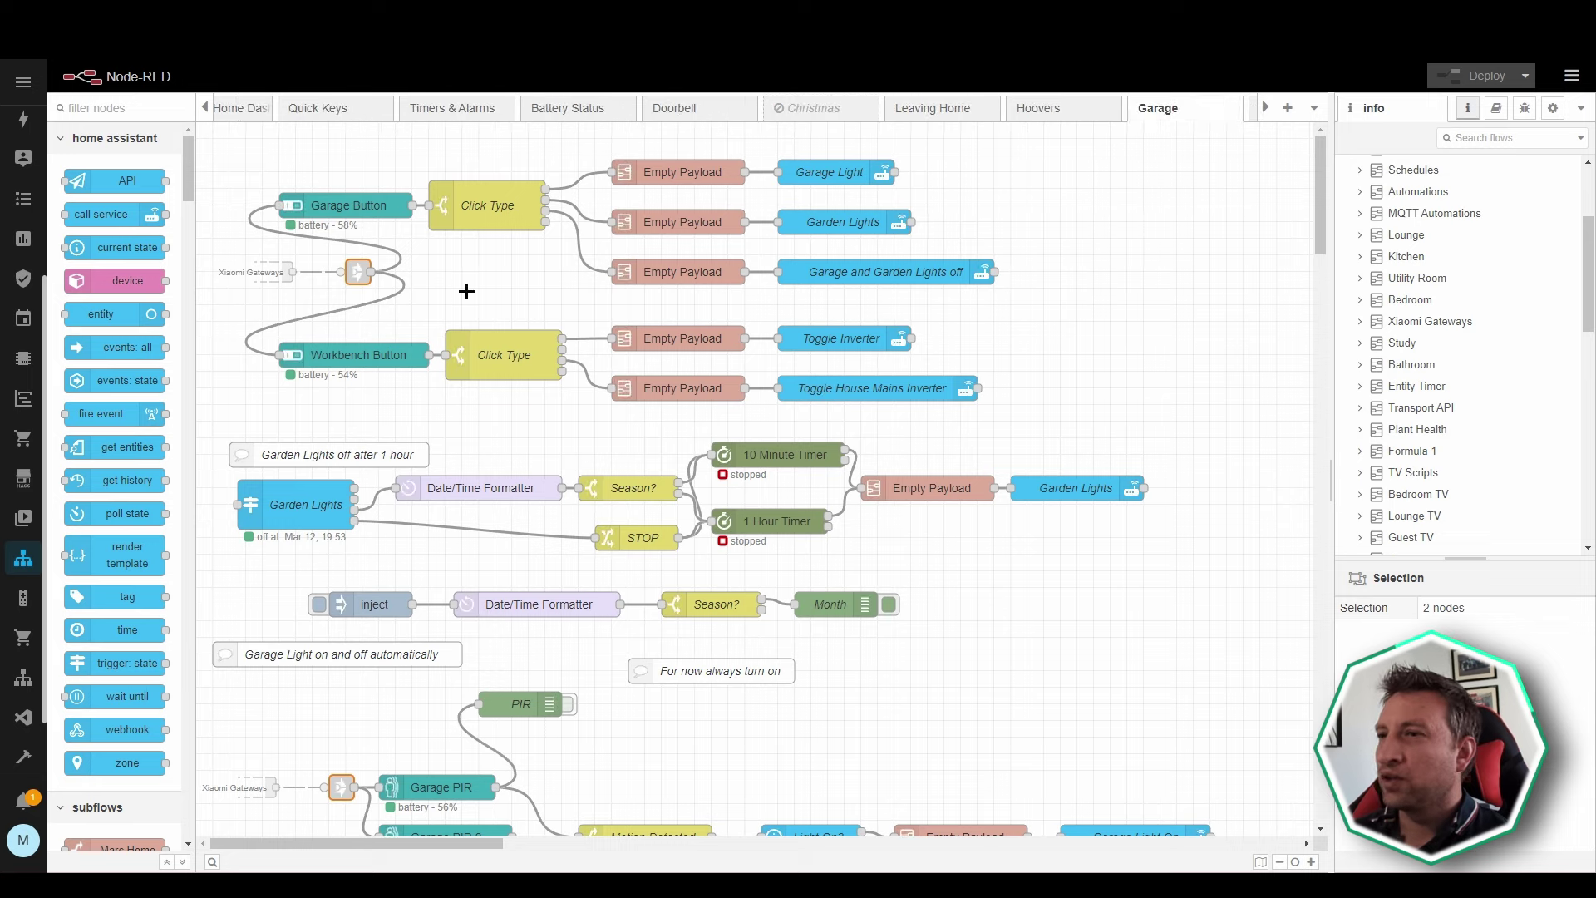
left_click(358, 273)
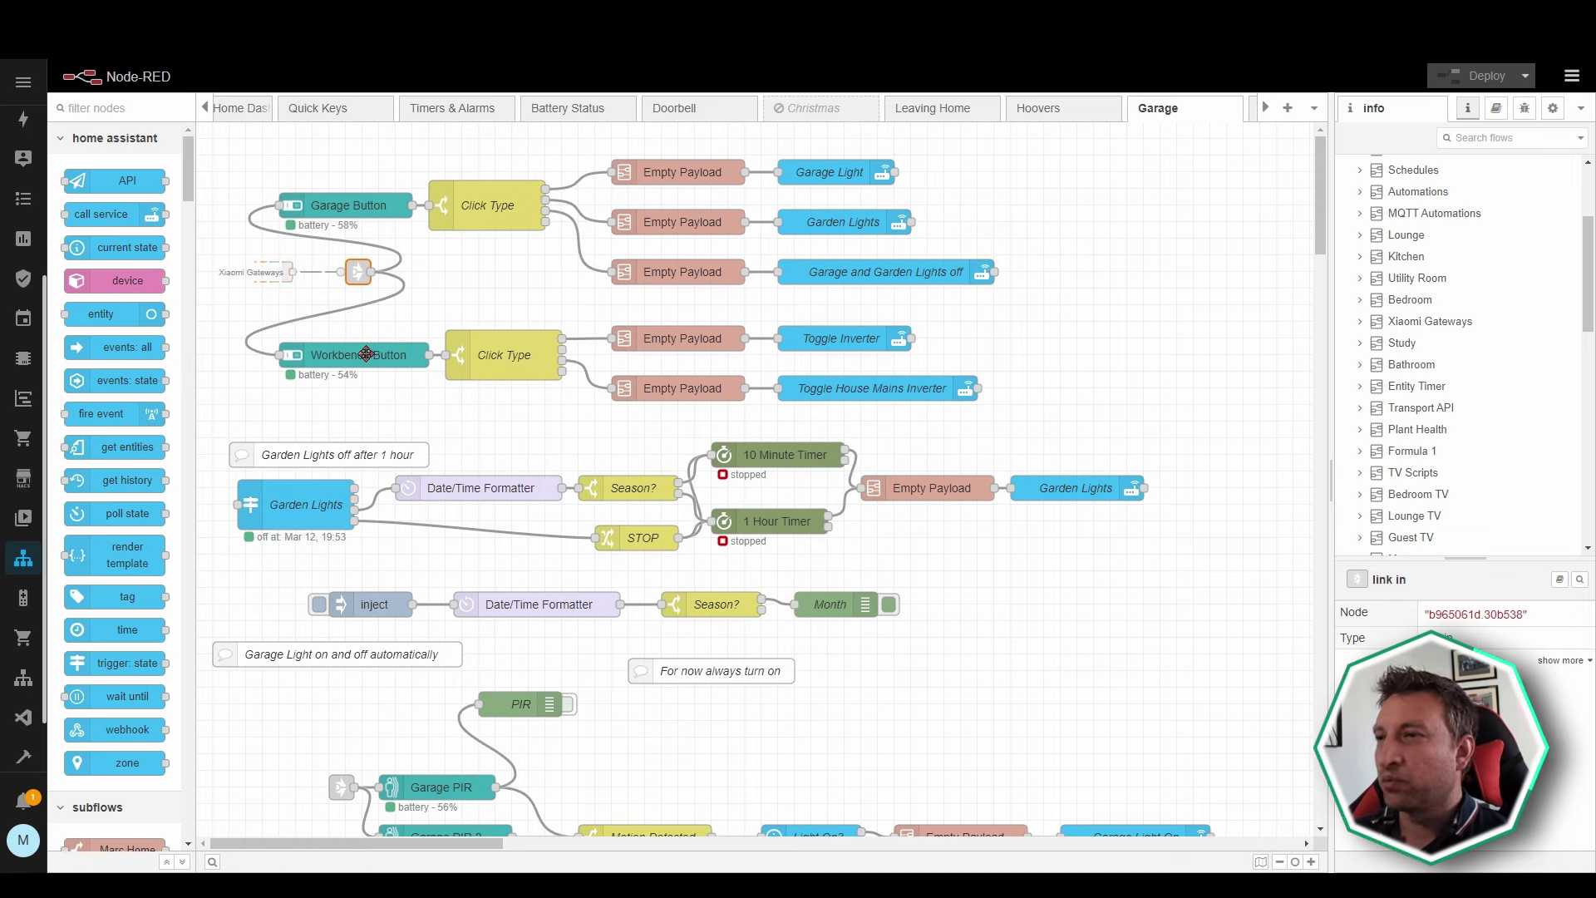
Examine the payload.data.status rules of the Garage Button's Click Type switch node, and close it without saving.
double_click(490, 206)
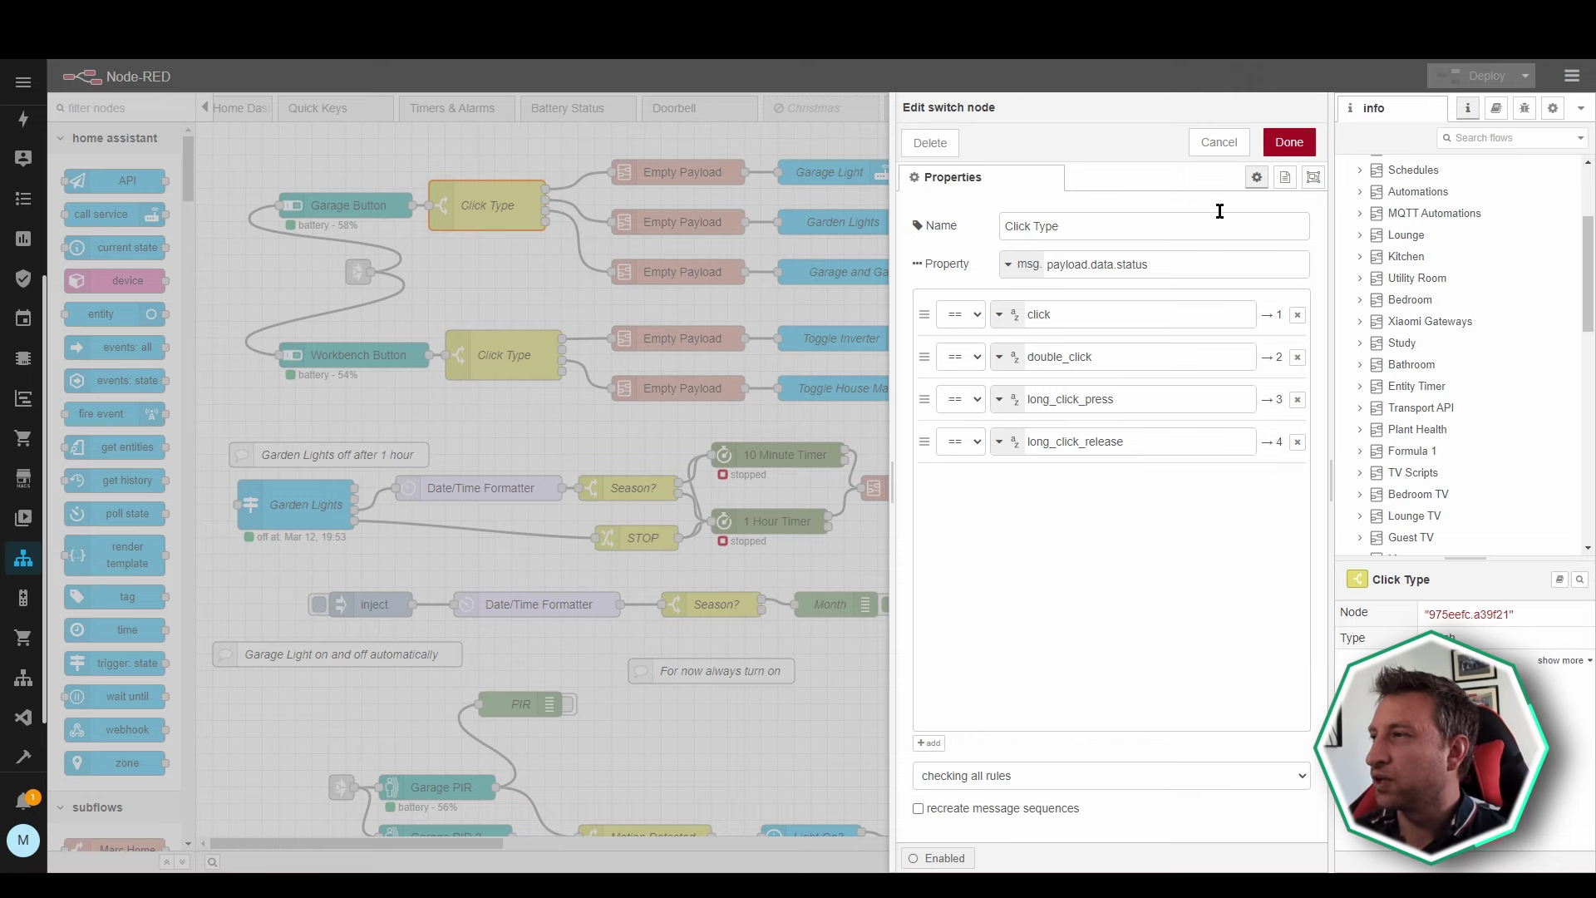
left_click(1233, 148)
Look at the three Empty Payload subflow nodes after the Garage Button's Click Type switch, and select the one feeding Garage Light.
left_click(983, 198)
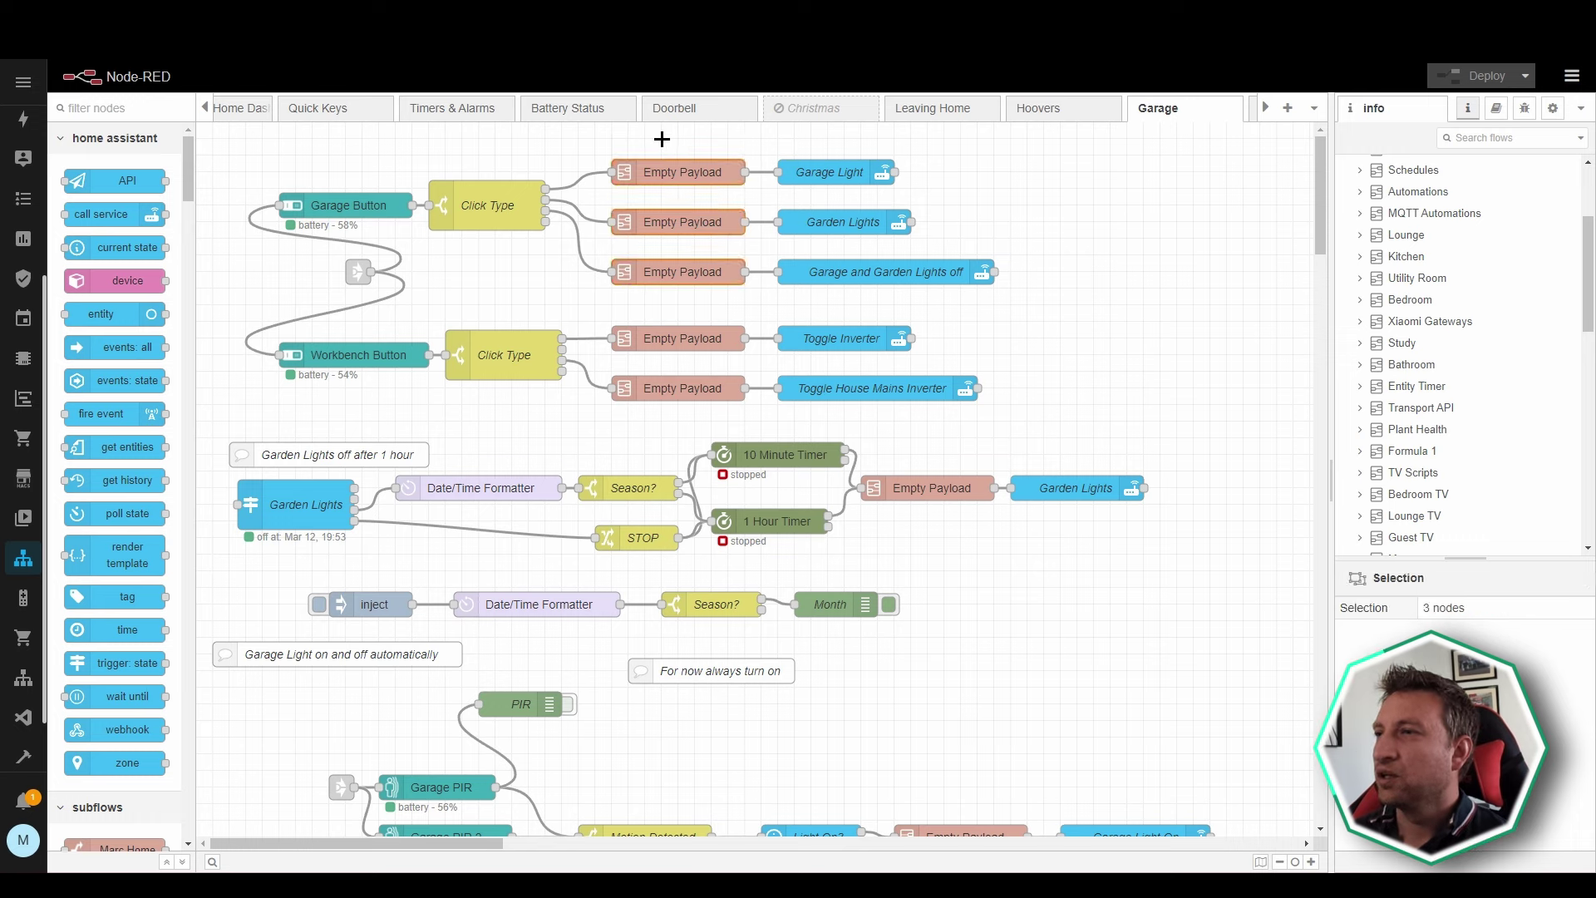
left_click(660, 138)
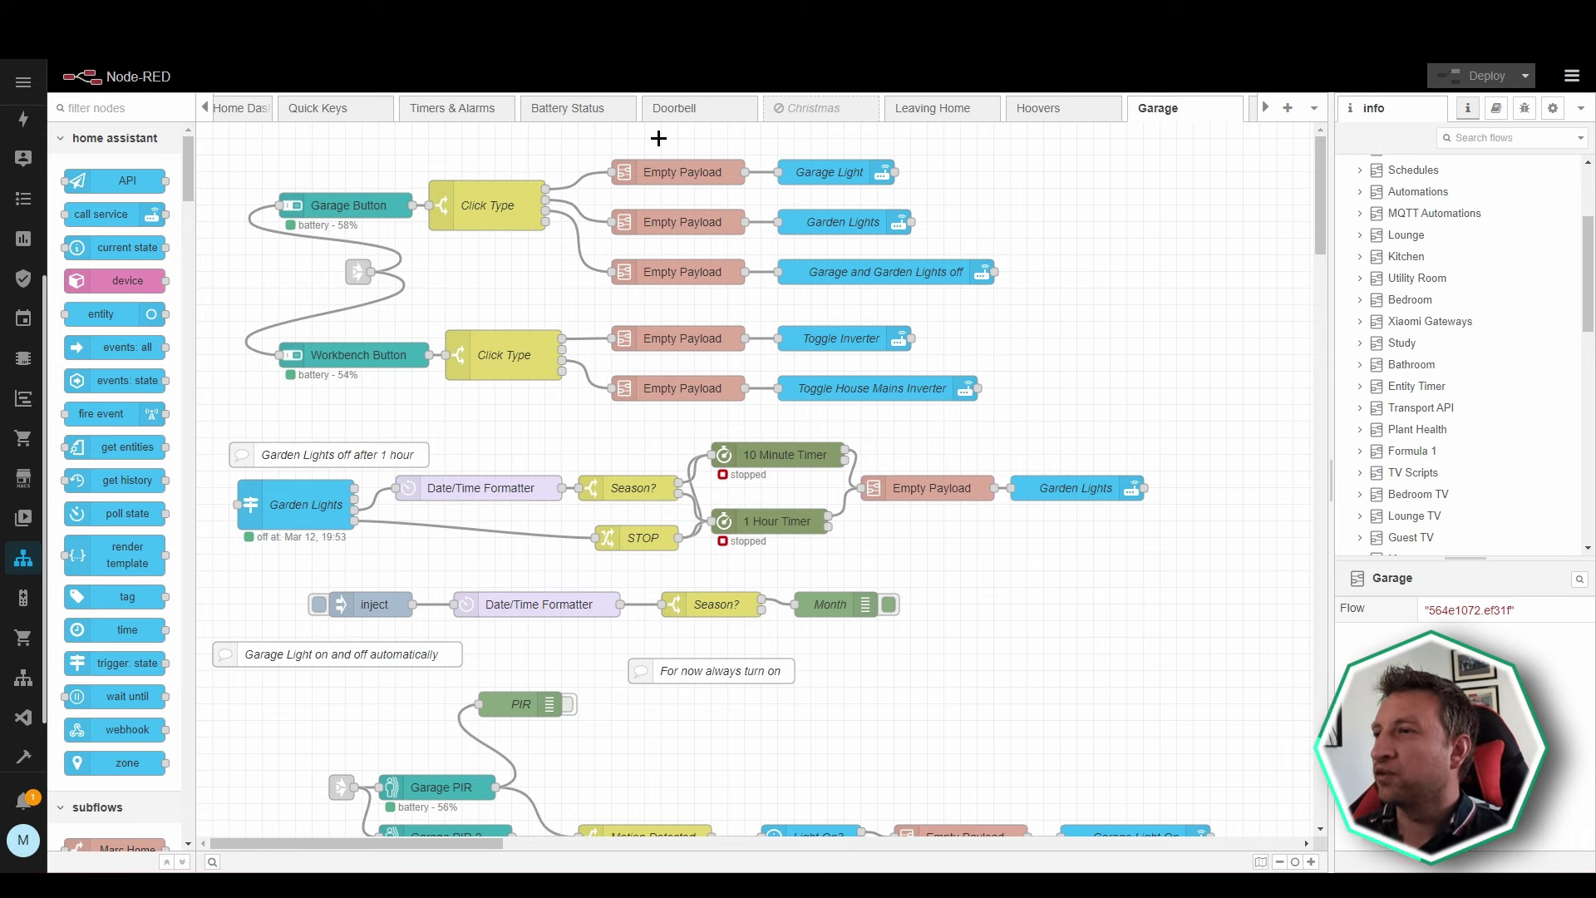
left_click(662, 177)
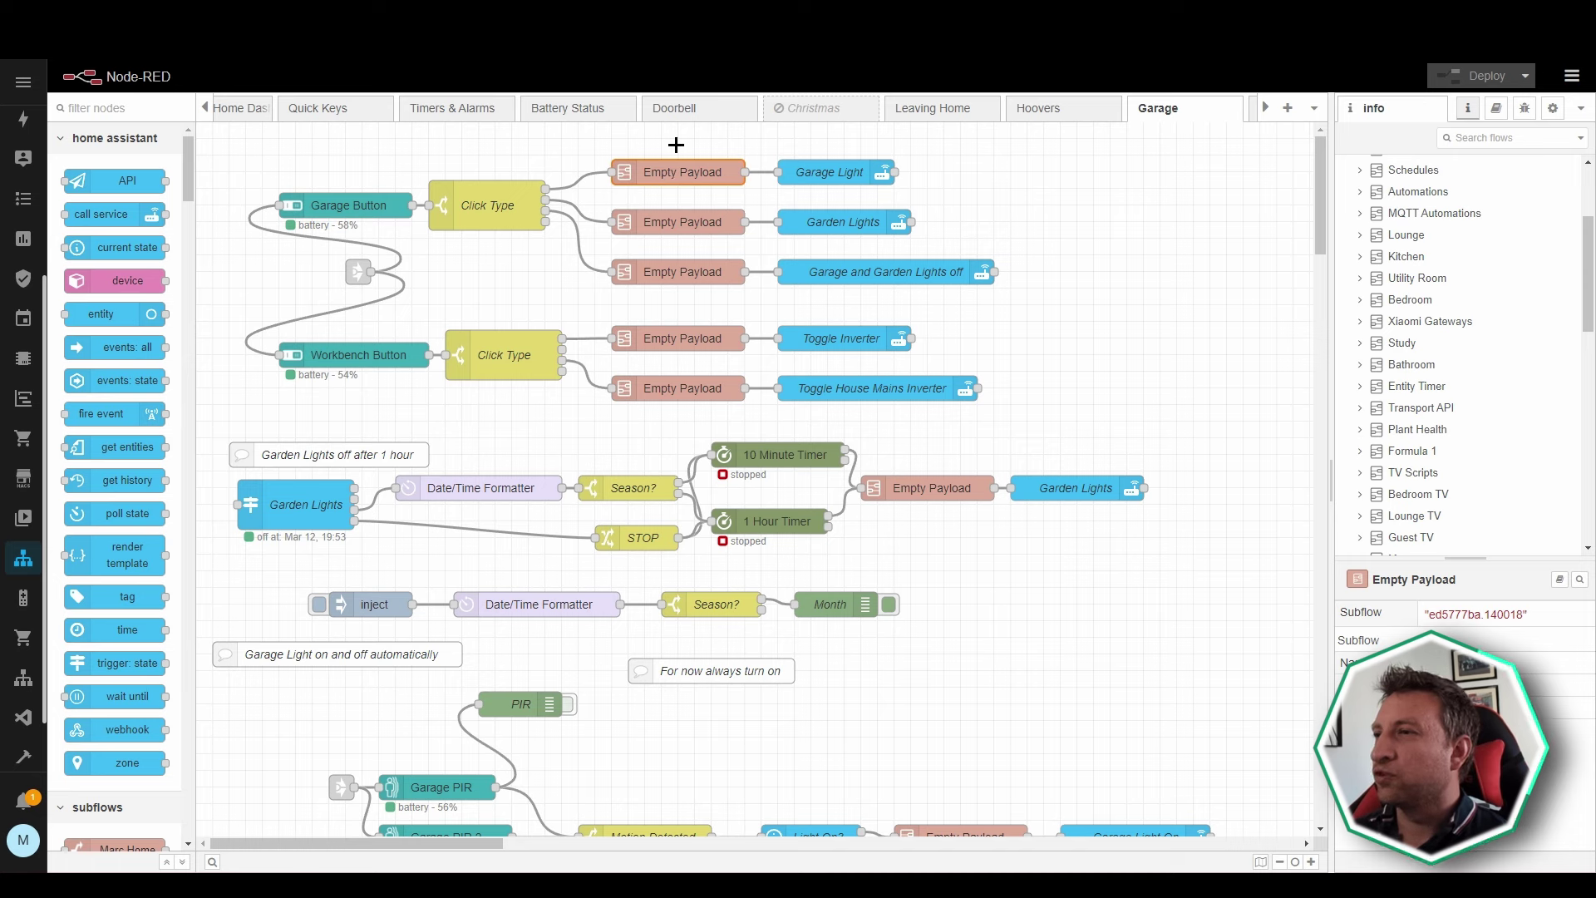
left_click(676, 145)
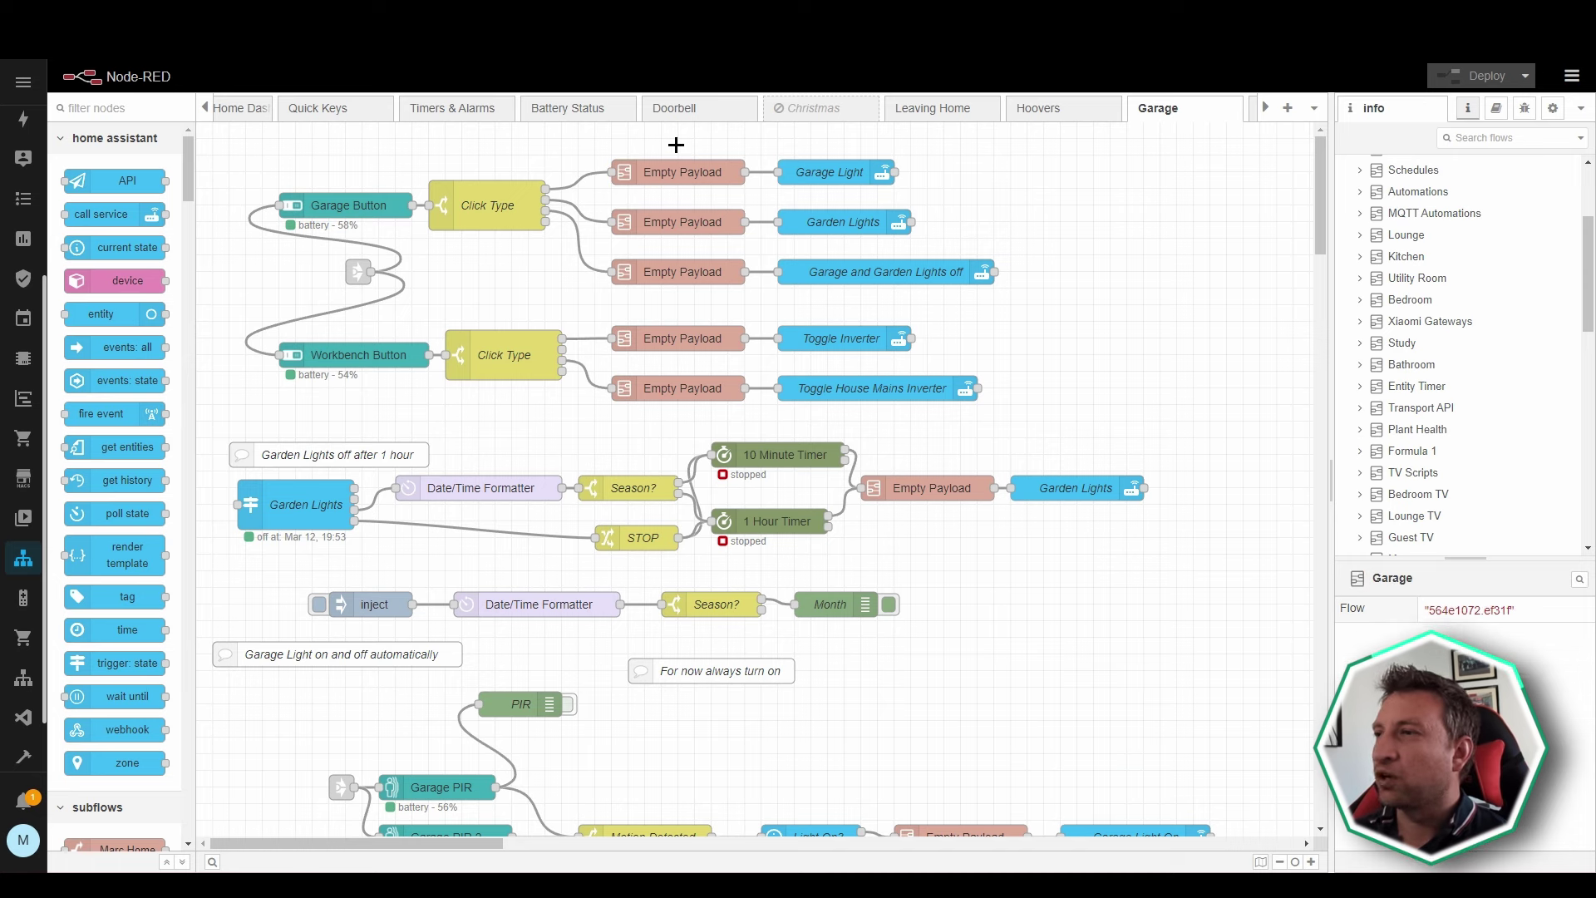
left_click(826, 169)
left_click(958, 178)
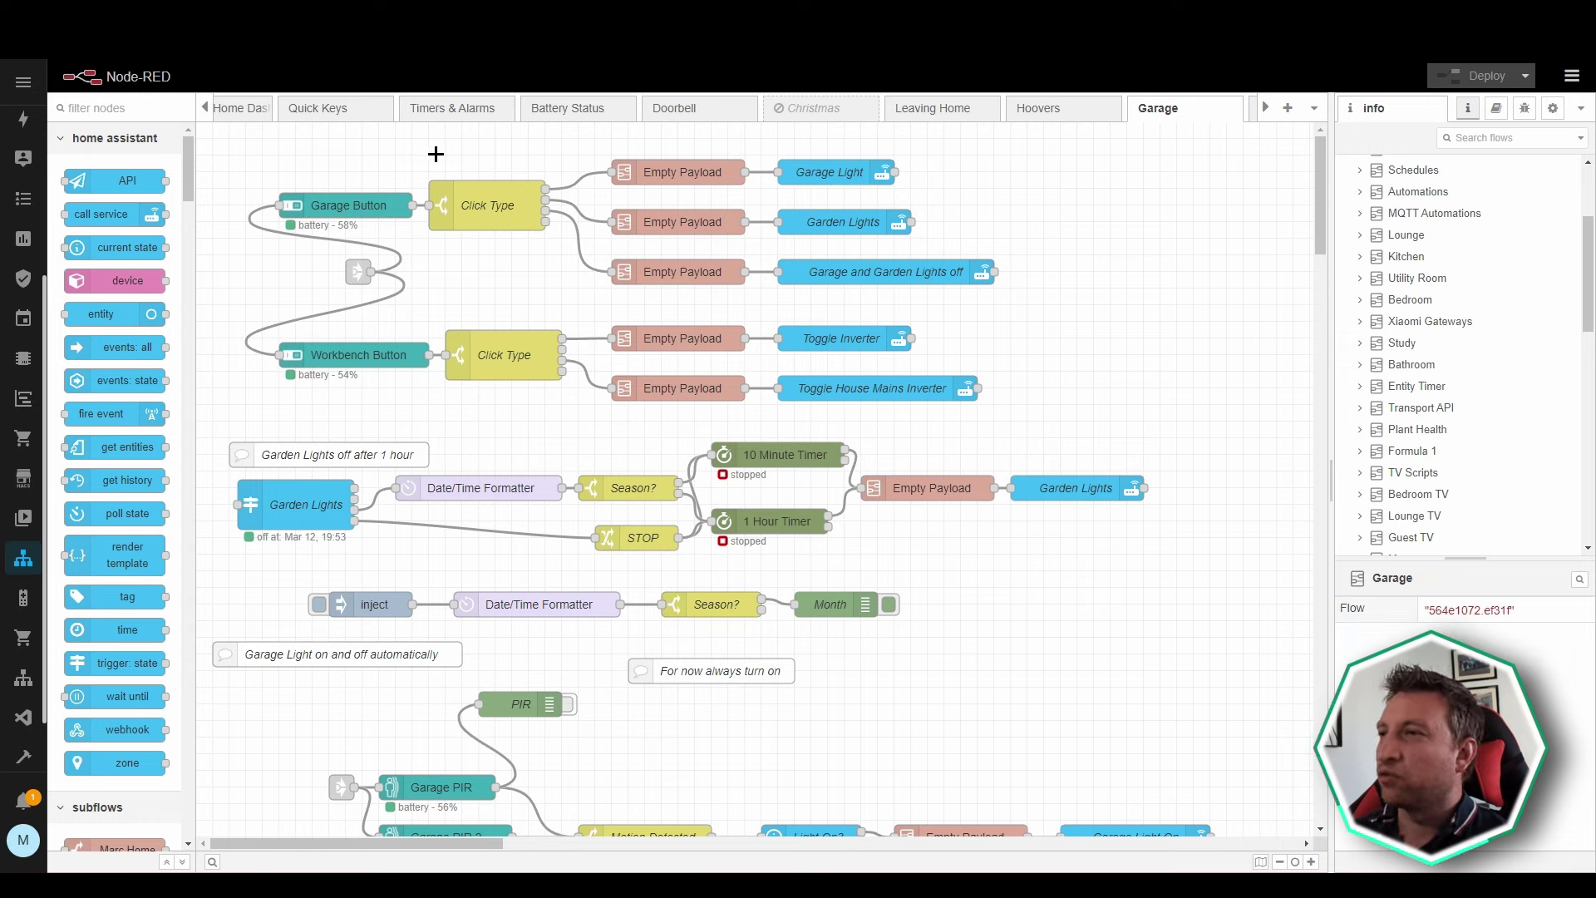
left_click_drag(456, 148, 485, 161)
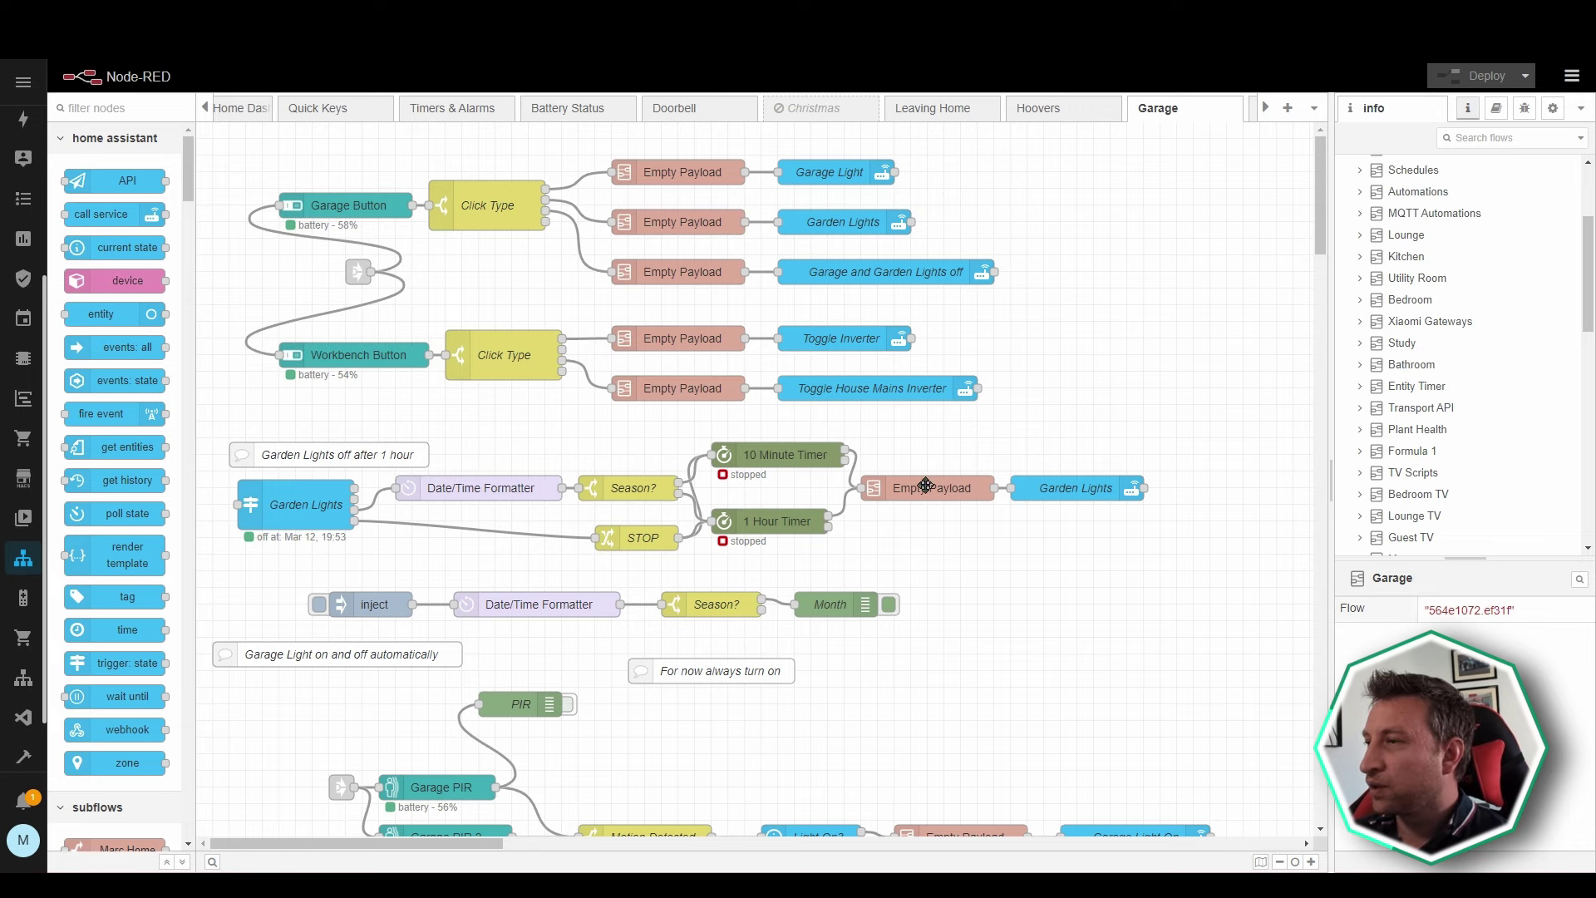
Inspect the domain, service and entity of the Garden Lights call service node after the two timers, and close it without saving.
double_click(1076, 493)
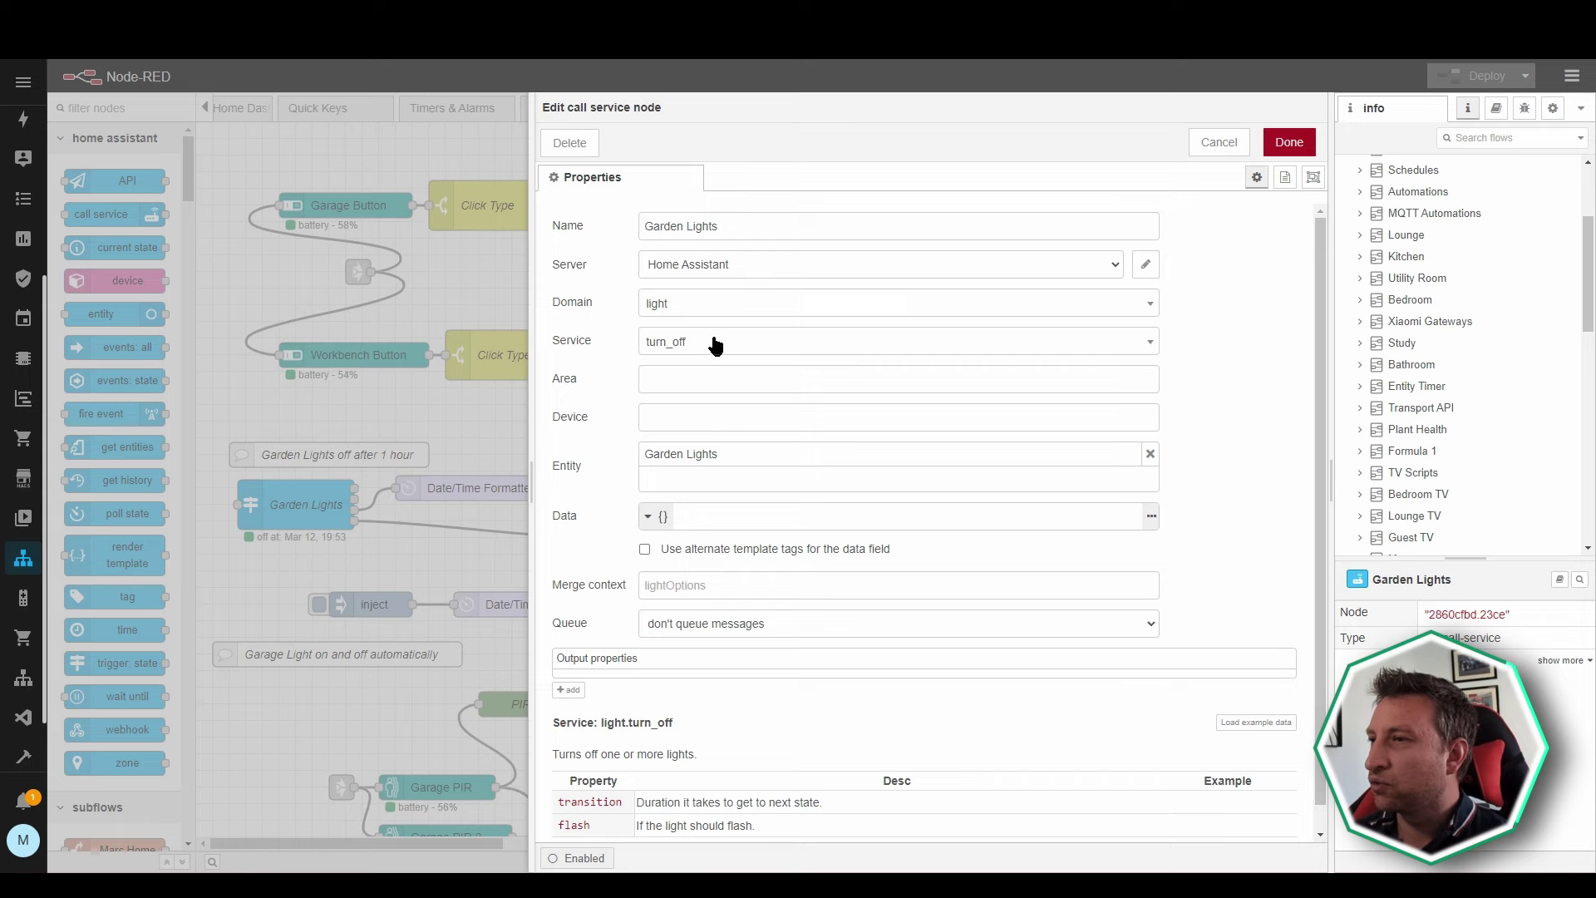
left_click(1234, 147)
Examine the payload.data.status rule of the Motion Detected switch node behind the garage PIR sensors, and close it without saving.
scroll(977, 553, "down", 1)
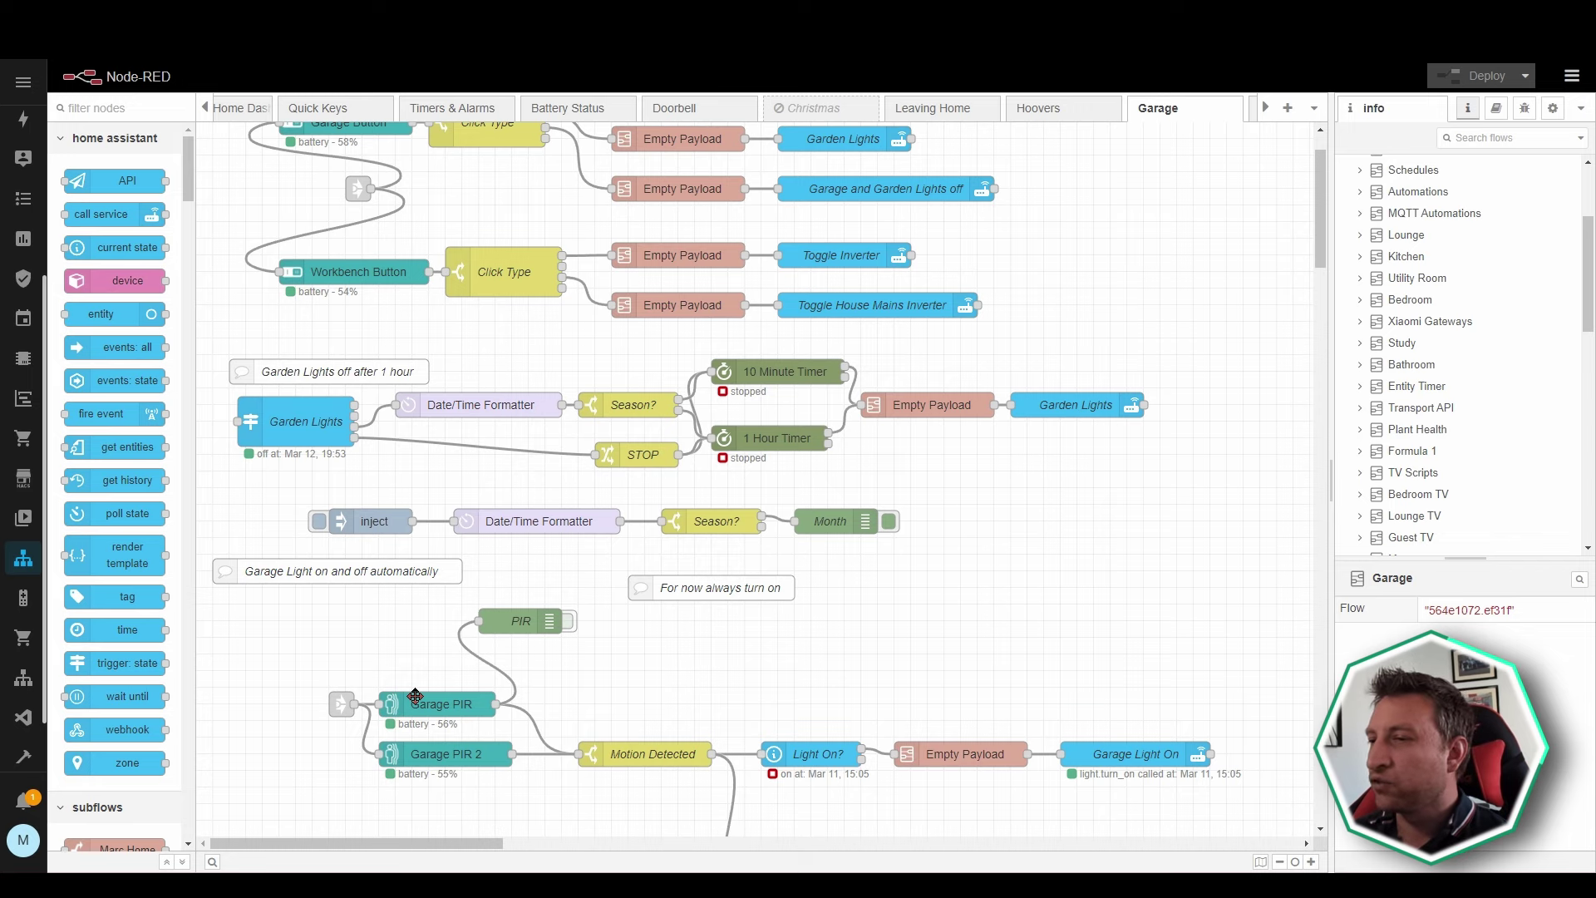
double_click(655, 756)
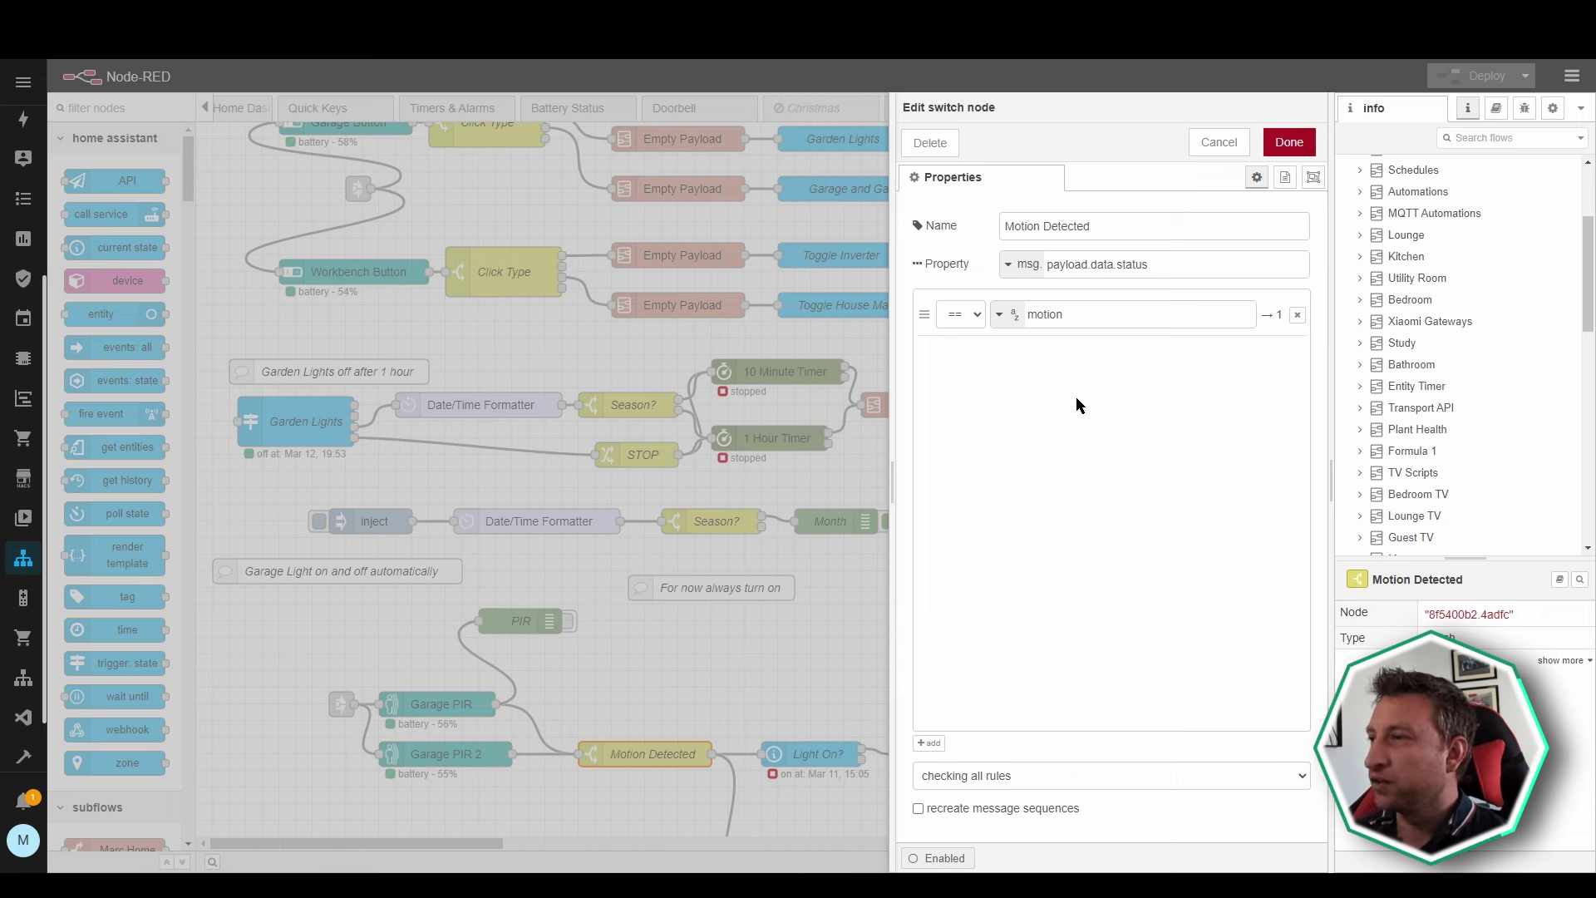
left_click_drag(1084, 316, 1009, 321)
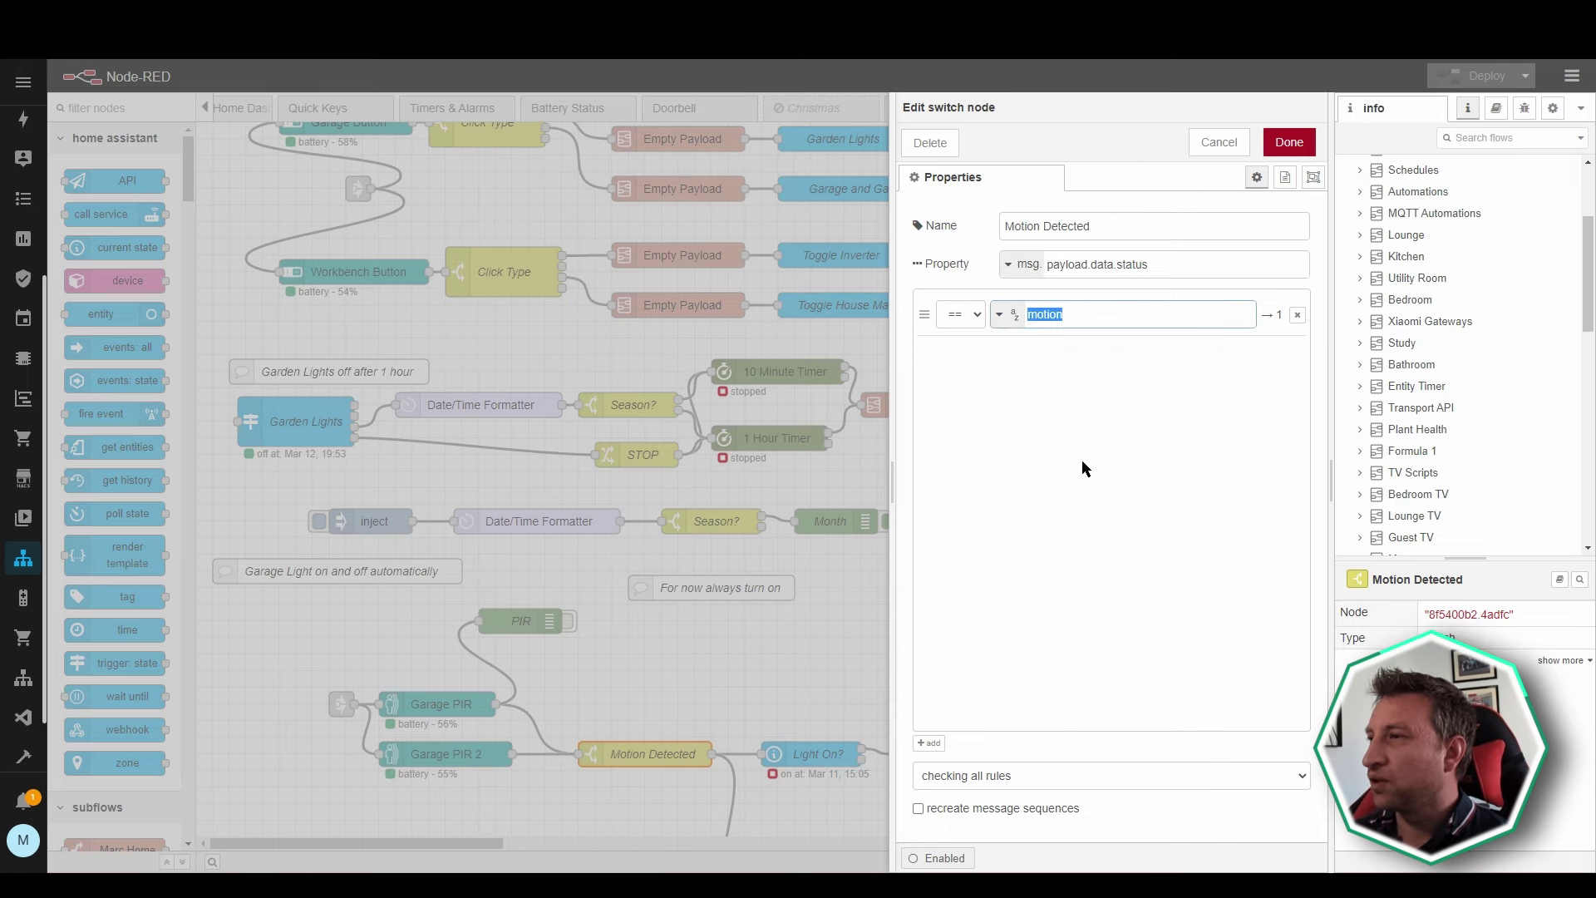
left_click(1084, 463)
left_click(1219, 143)
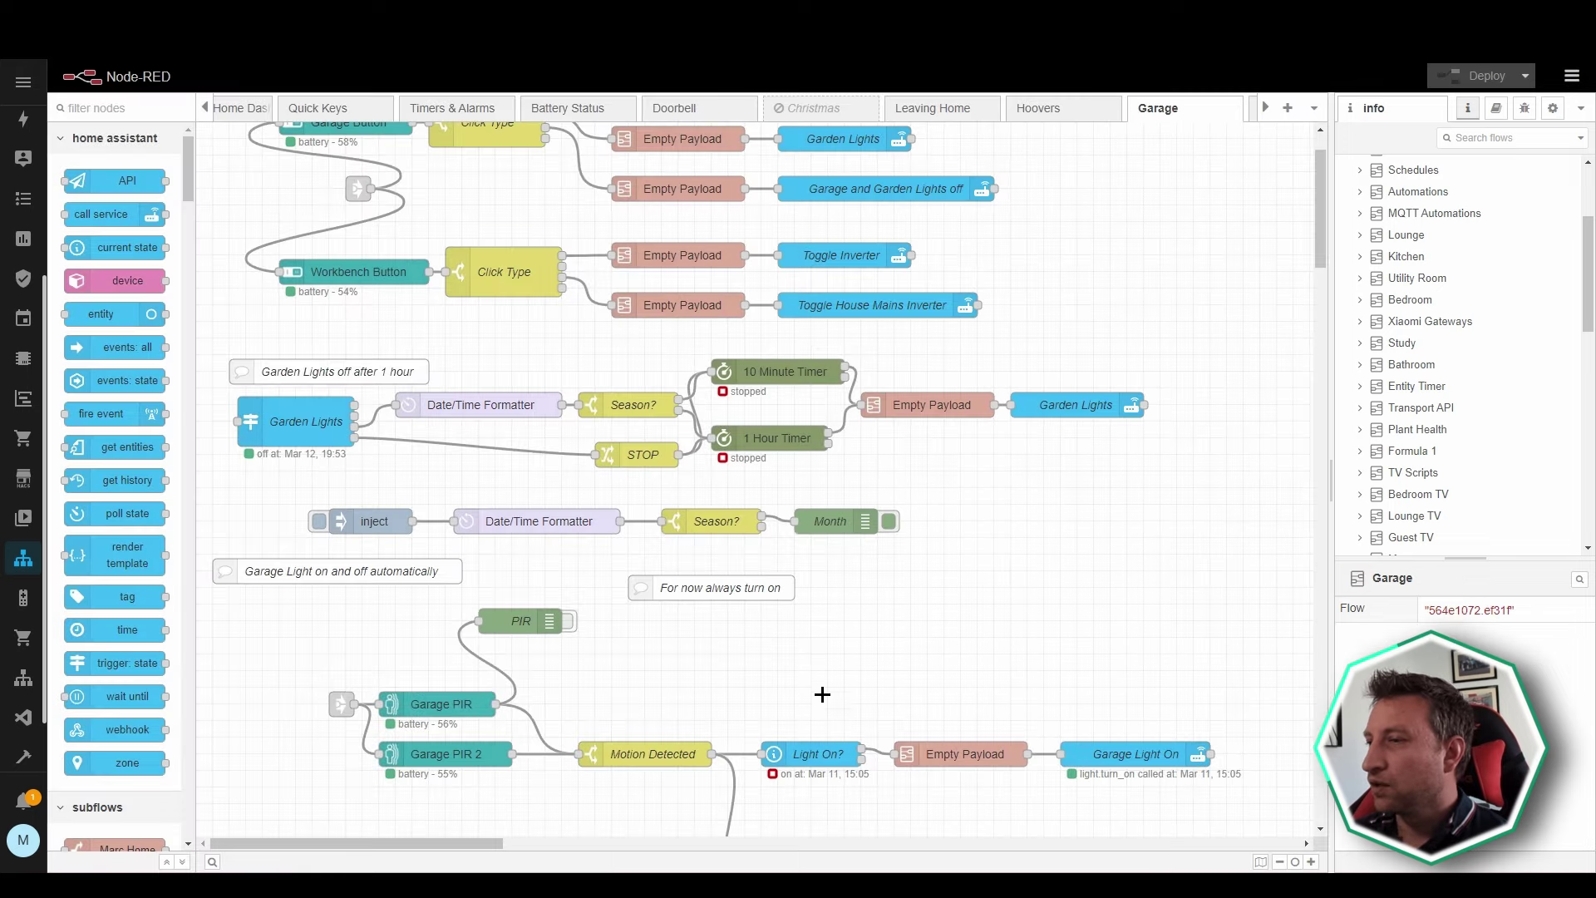
Inspect the state condition of the Light On? node and the service settings of the Garage Light On node, closing both without saving.
double_click(816, 757)
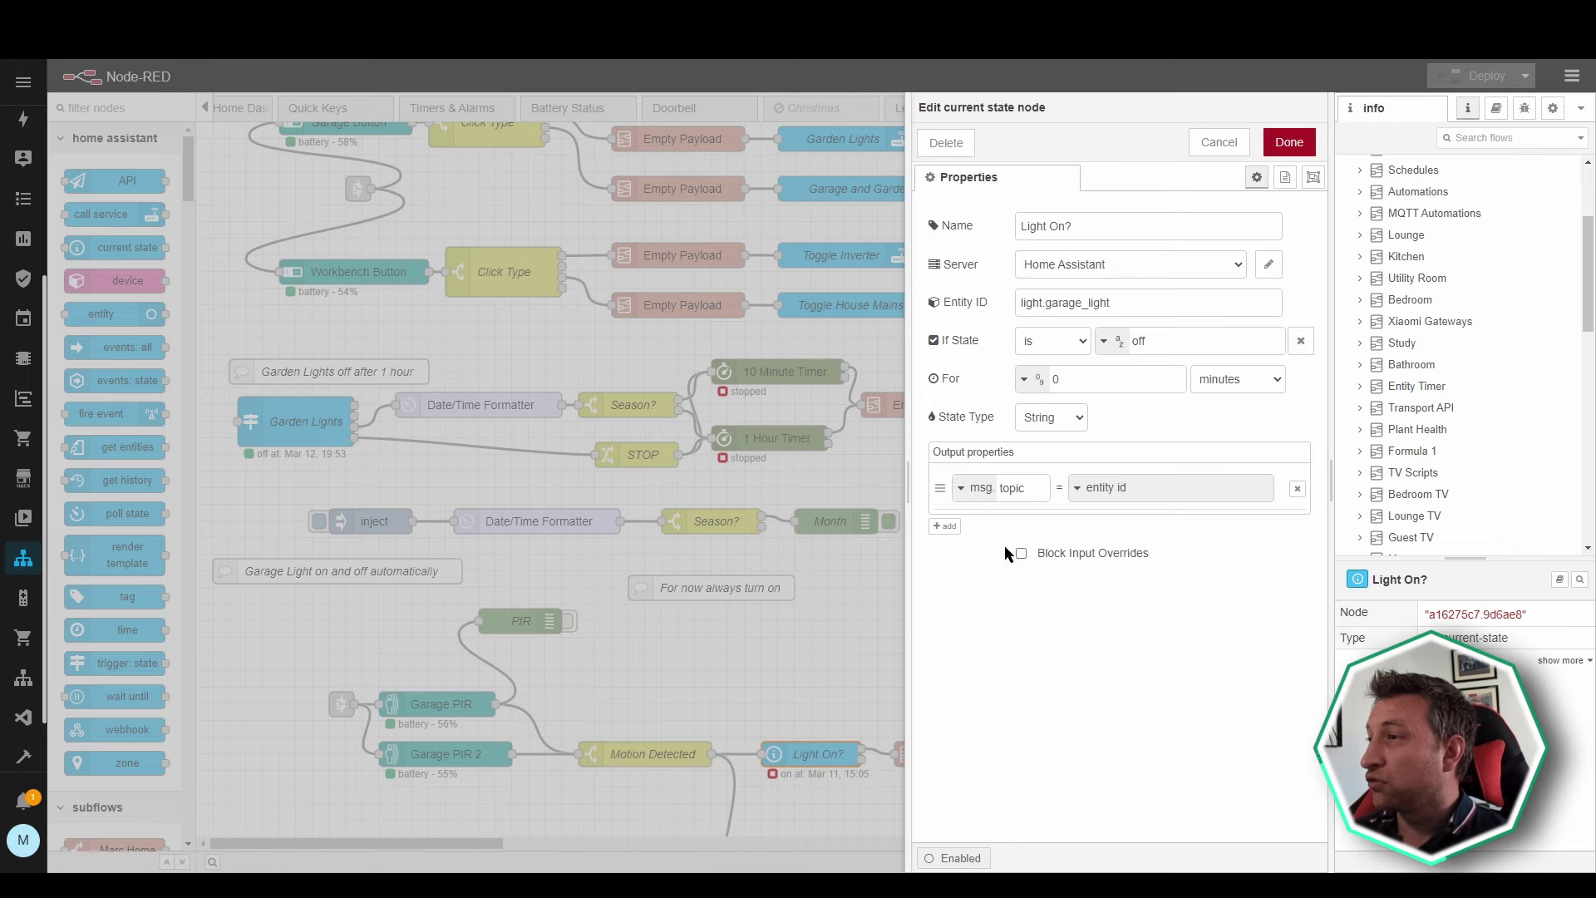
left_click(1227, 144)
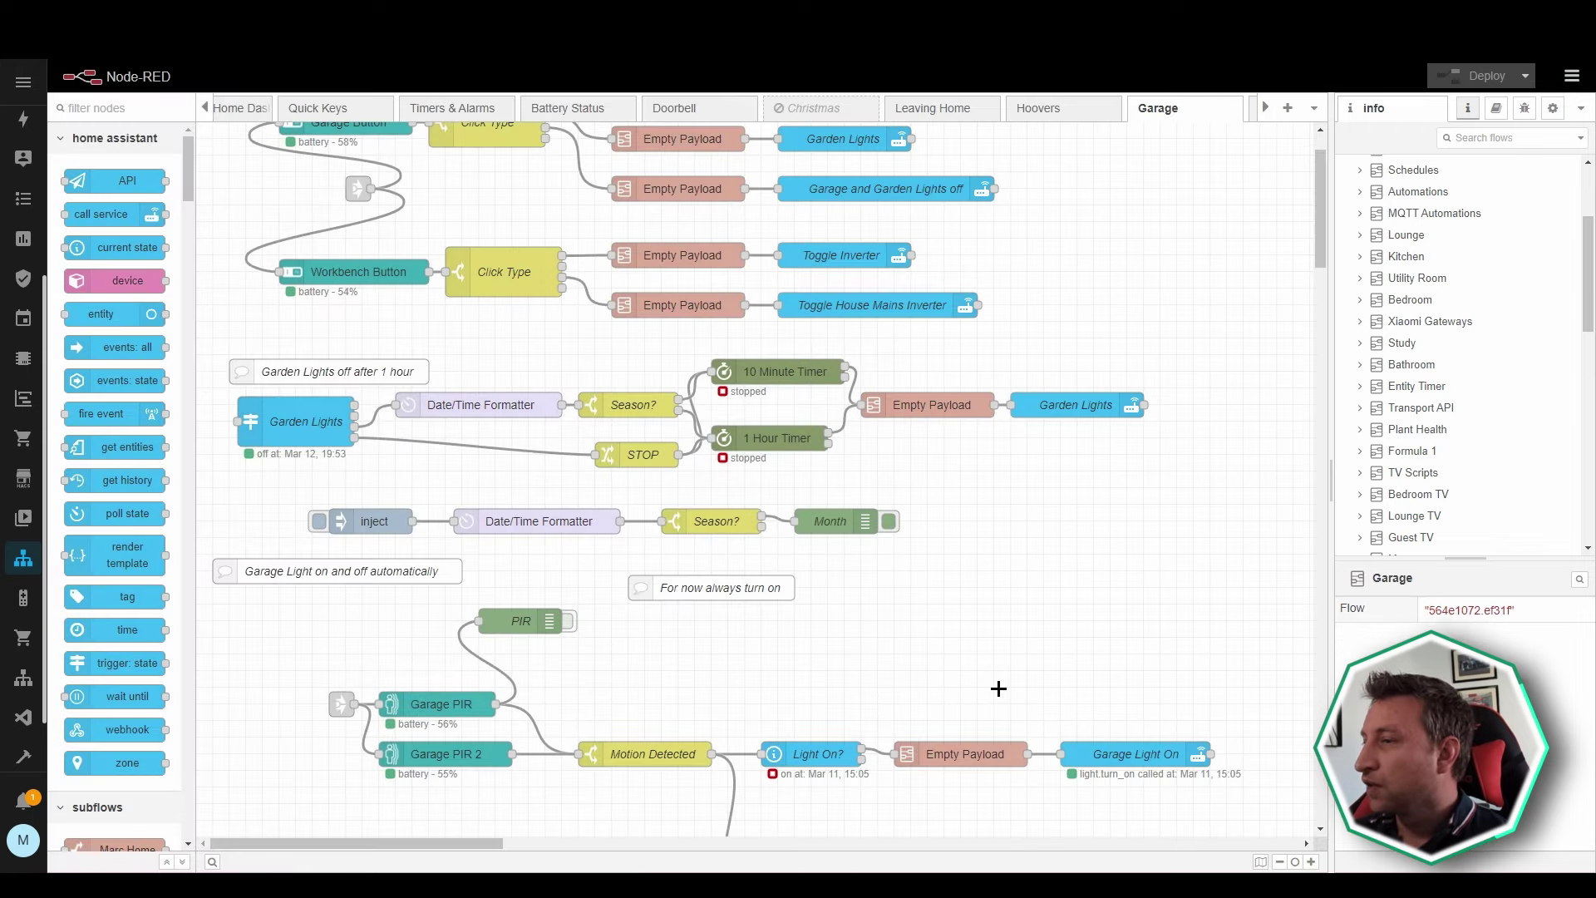
double_click(1120, 752)
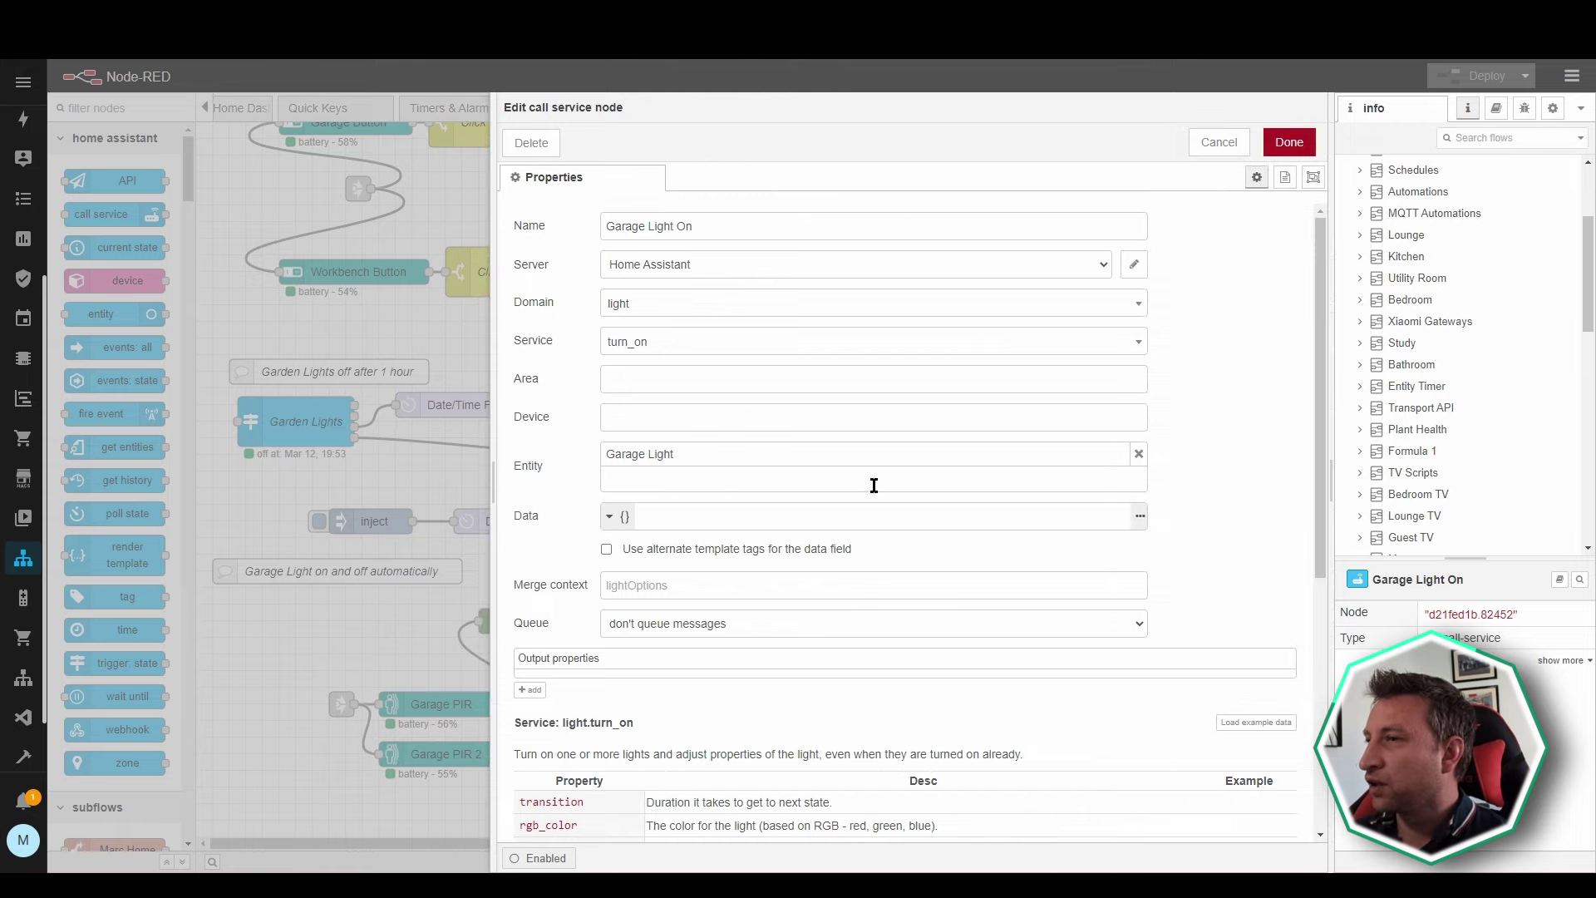
left_click(1208, 150)
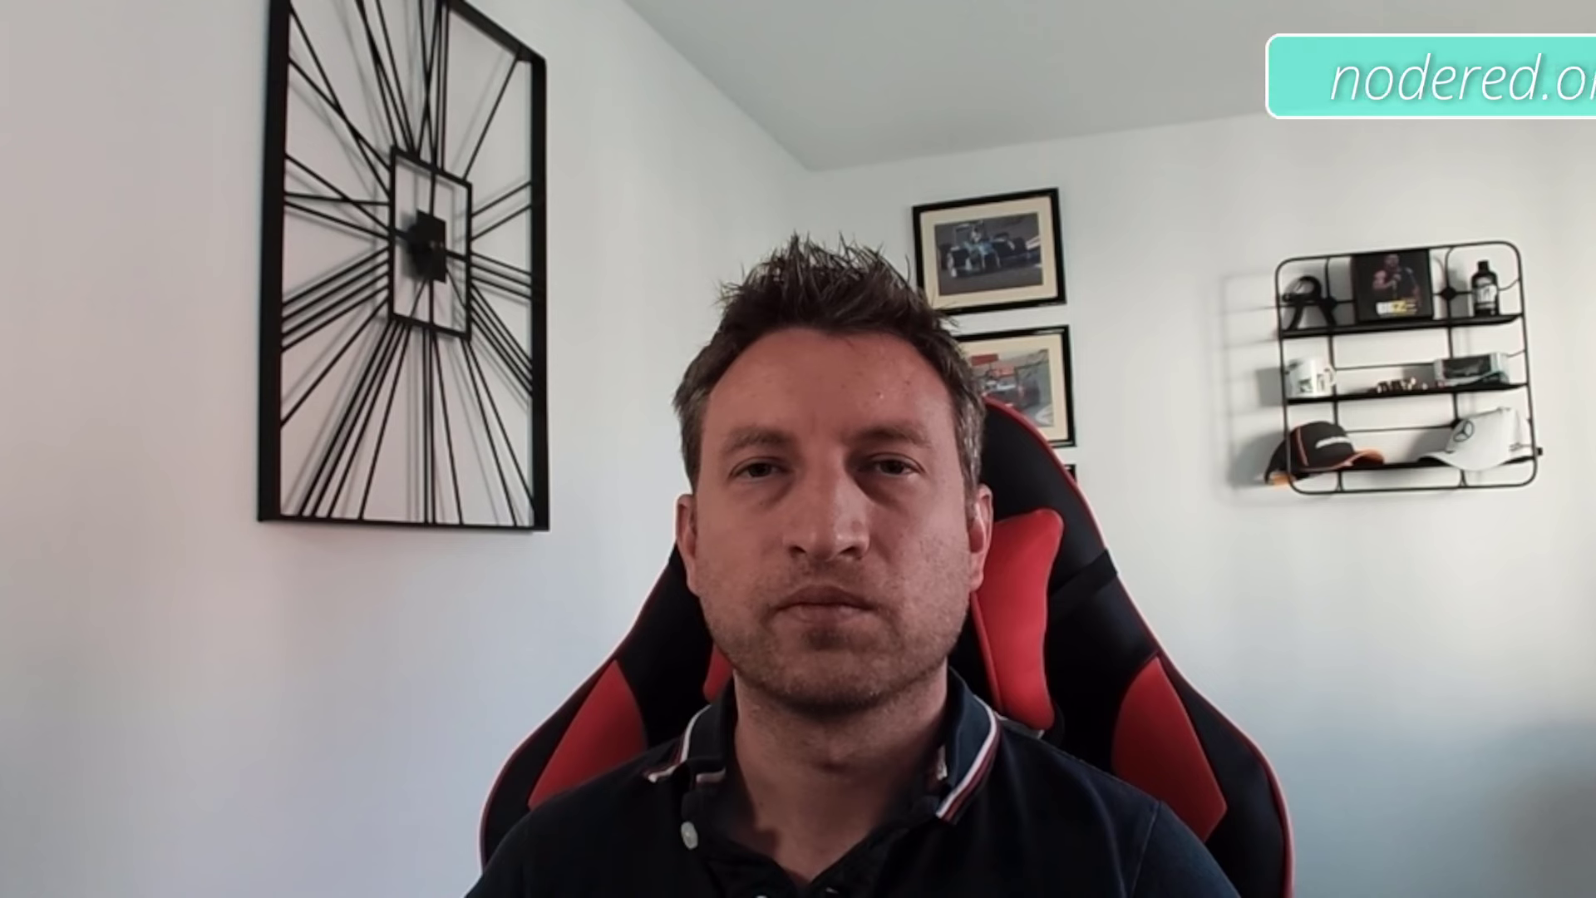